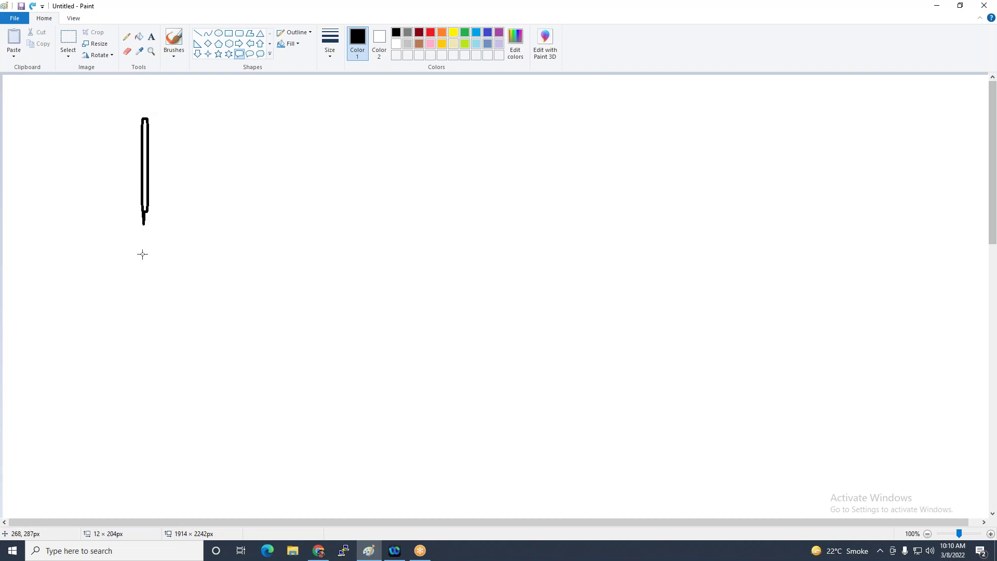
# Finish the tall rounded callout and draw a black oval callout at its top
pyautogui.click(281, 176)
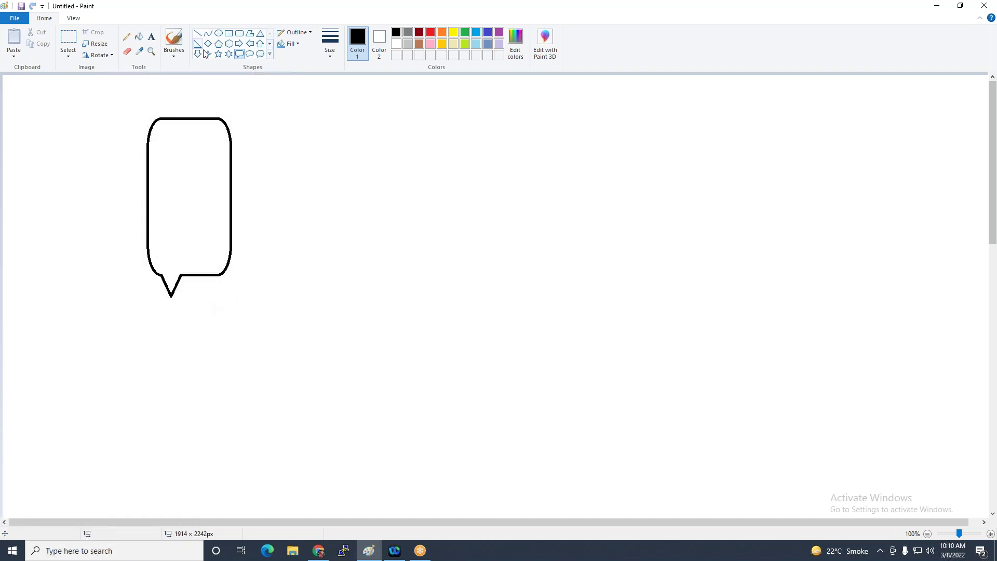
pyautogui.click(249, 54)
pyautogui.moveTo(156, 126); pyautogui.dragTo(213, 162)
# Switch to dark red and draw small oval callouts inside the tall bubble
pyautogui.click(419, 33)
pyautogui.moveTo(154, 170); pyautogui.dragTo(225, 196)
pyautogui.click(179, 225)
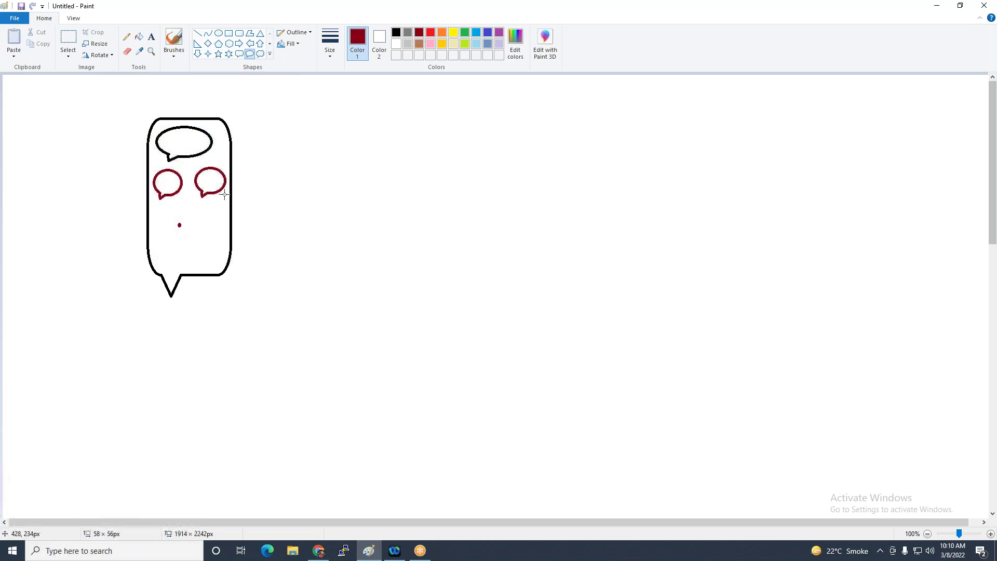
pyautogui.moveTo(160, 217); pyautogui.dragTo(212, 264)
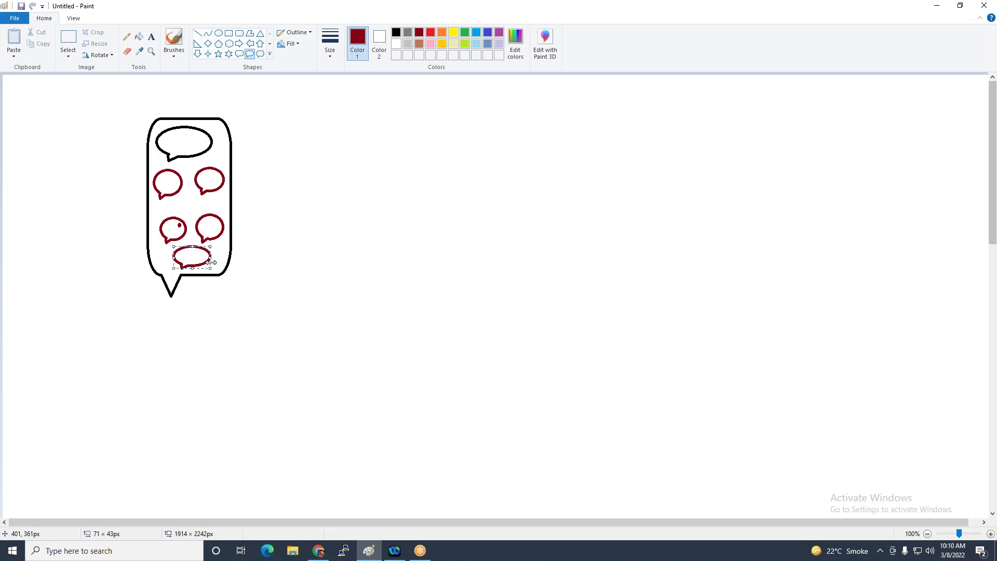
# Draw a large dark red oval bubble at right, then small black oval callouts inside it
pyautogui.click(249, 54)
pyautogui.moveTo(286, 103)
pyautogui.mouseDown()
pyautogui.moveTo(476, 272)
pyautogui.moveTo(470, 265)
pyautogui.mouseUp()
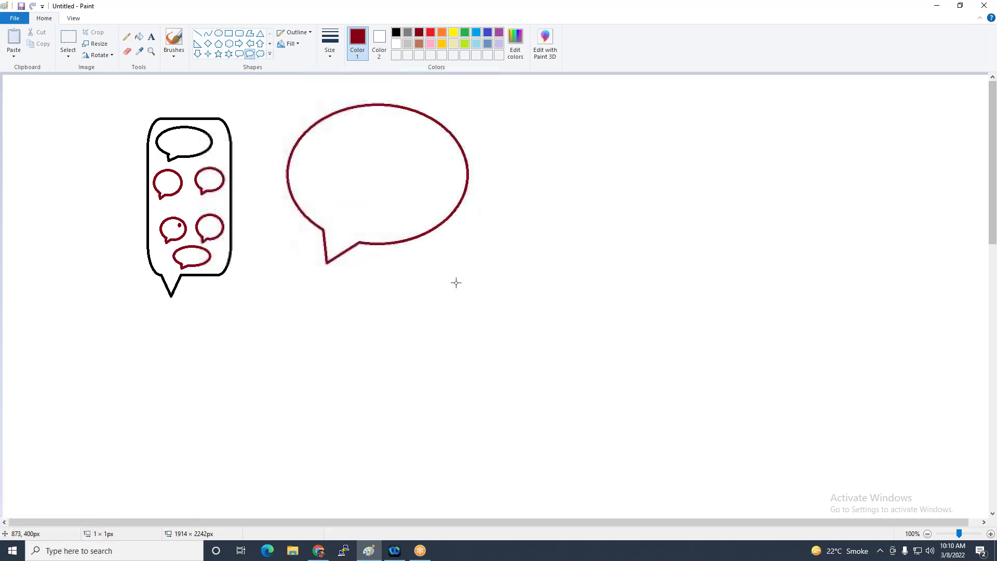
pyautogui.click(396, 32)
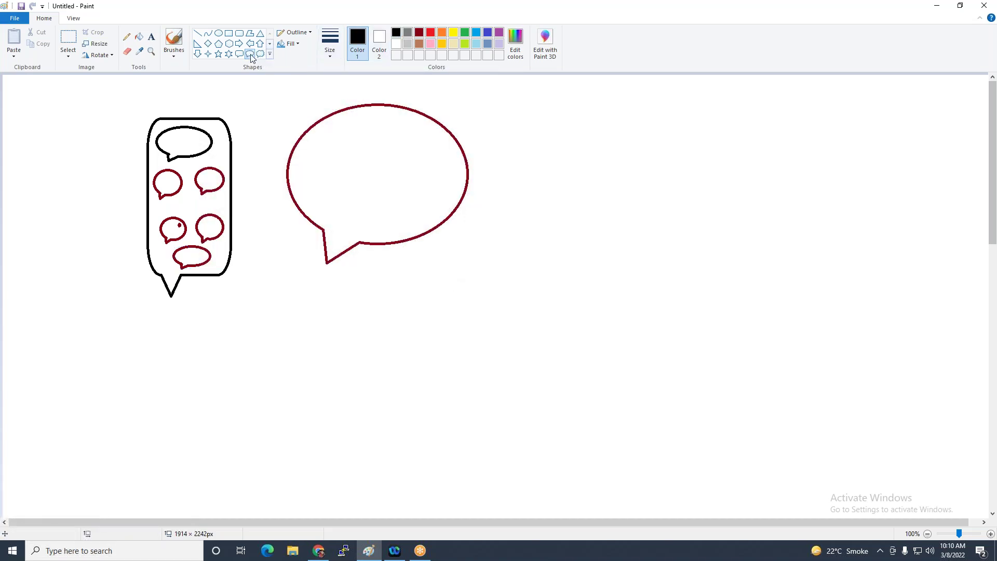
pyautogui.moveTo(313, 129)
pyautogui.mouseDown()
pyautogui.moveTo(352, 151)
pyautogui.moveTo(415, 157)
pyautogui.mouseUp()
pyautogui.moveTo(311, 174); pyautogui.dragTo(346, 216)
pyautogui.moveTo(363, 165)
pyautogui.mouseDown()
pyautogui.moveTo(396, 200)
pyautogui.moveTo(436, 218)
pyautogui.moveTo(455, 211)
pyautogui.mouseUp()
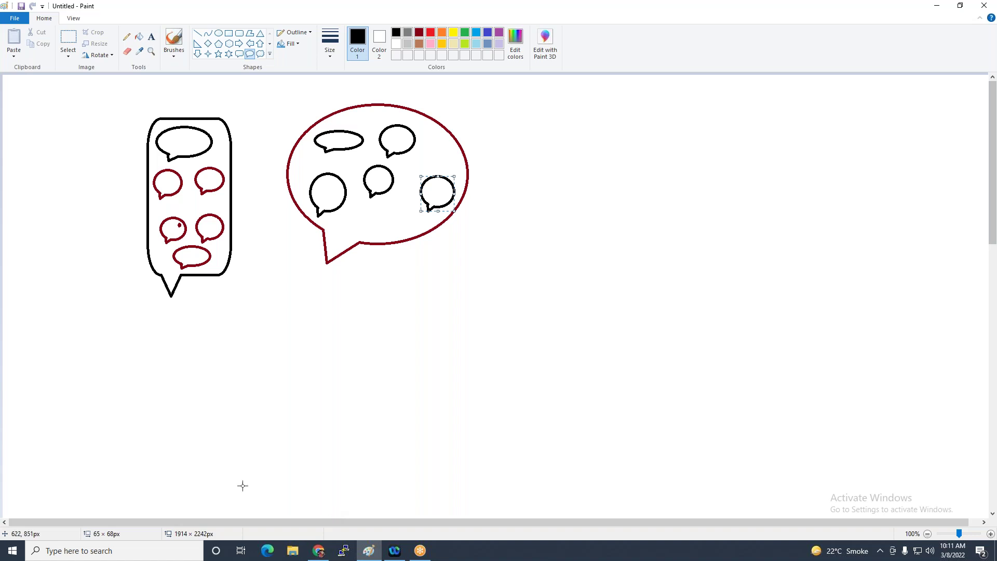
# Draw two crossing diagonal black lines over the left bubble to form an X
pyautogui.click(197, 35)
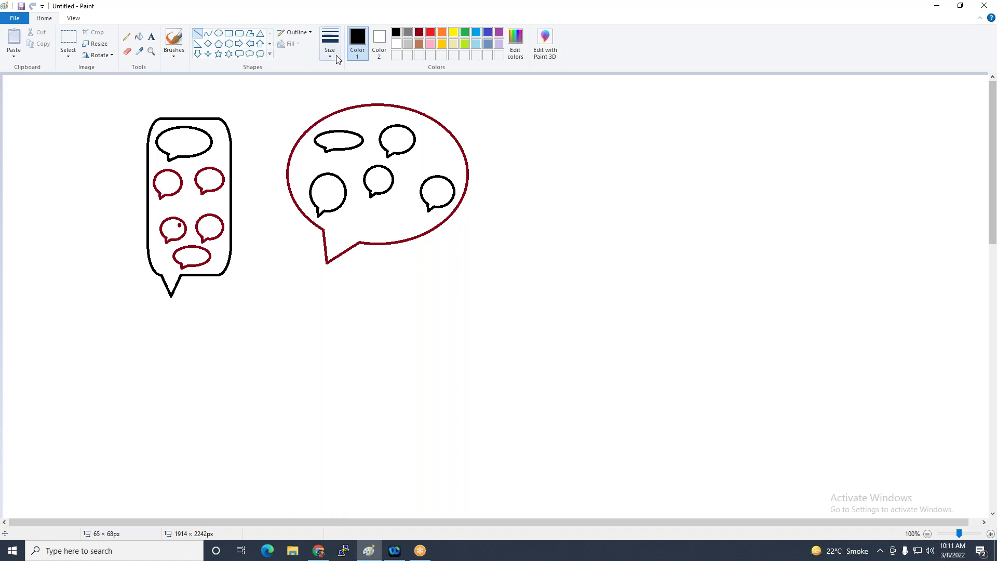
pyautogui.moveTo(117, 114); pyautogui.dragTo(218, 215)
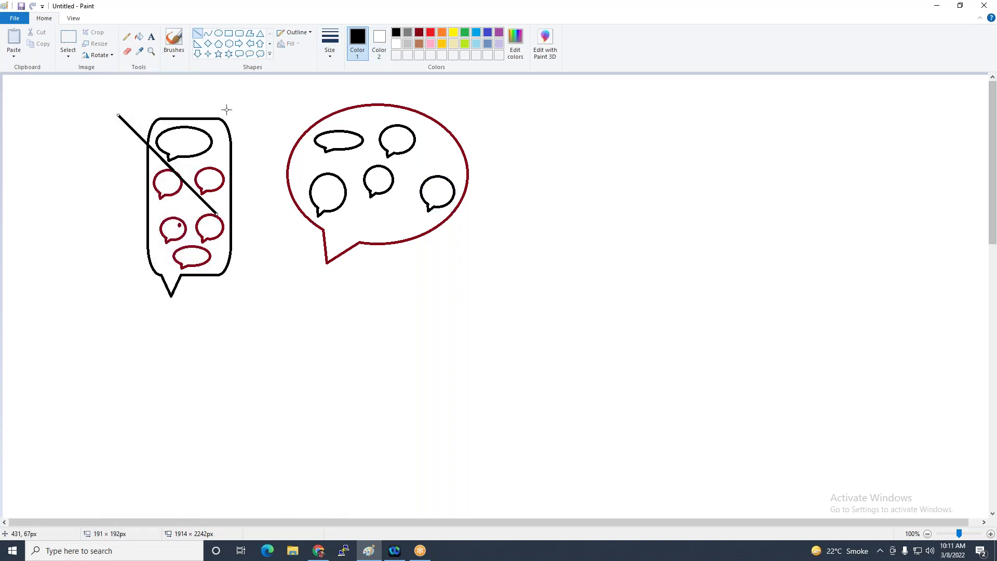
pyautogui.moveTo(225, 113); pyautogui.dragTo(144, 226)
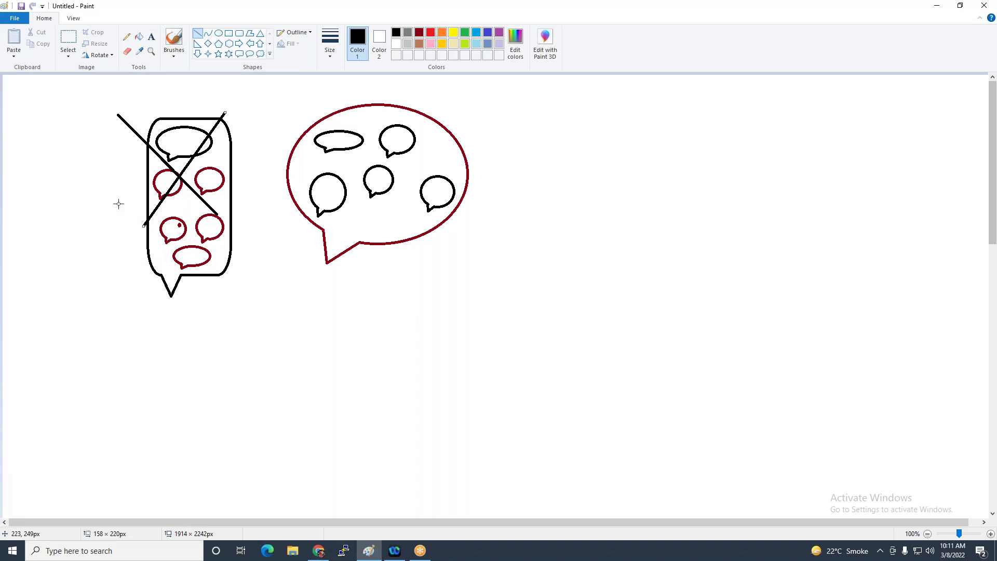
# Draw a right arrow from the red bubble to a new rounded rectangular callout
pyautogui.click(238, 43)
pyautogui.moveTo(464, 157); pyautogui.dragTo(575, 176)
pyautogui.click(238, 54)
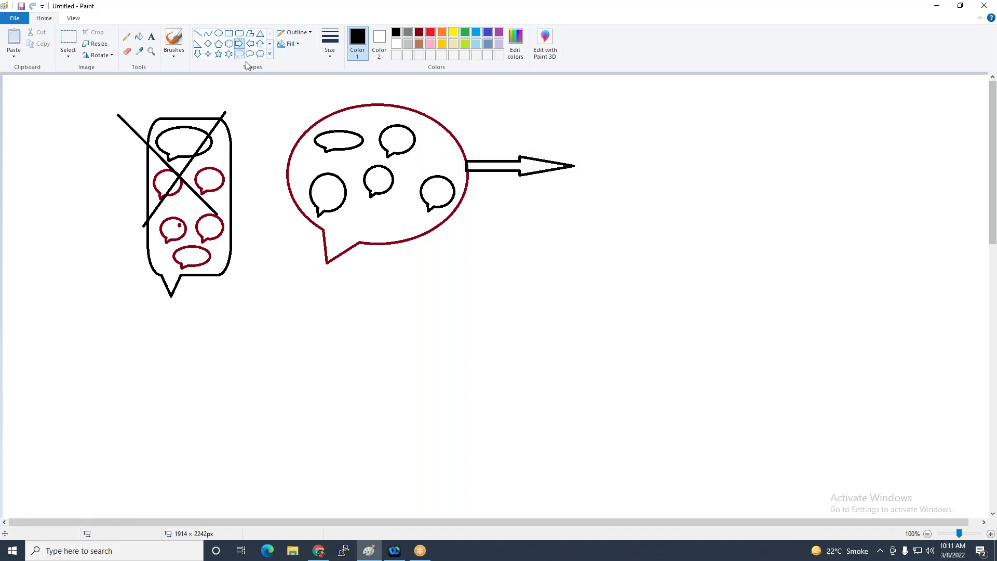
pyautogui.moveTo(580, 108); pyautogui.dragTo(673, 247)
pyautogui.moveTo(630, 176); pyautogui.dragTo(623, 174)
pyautogui.click(784, 182)
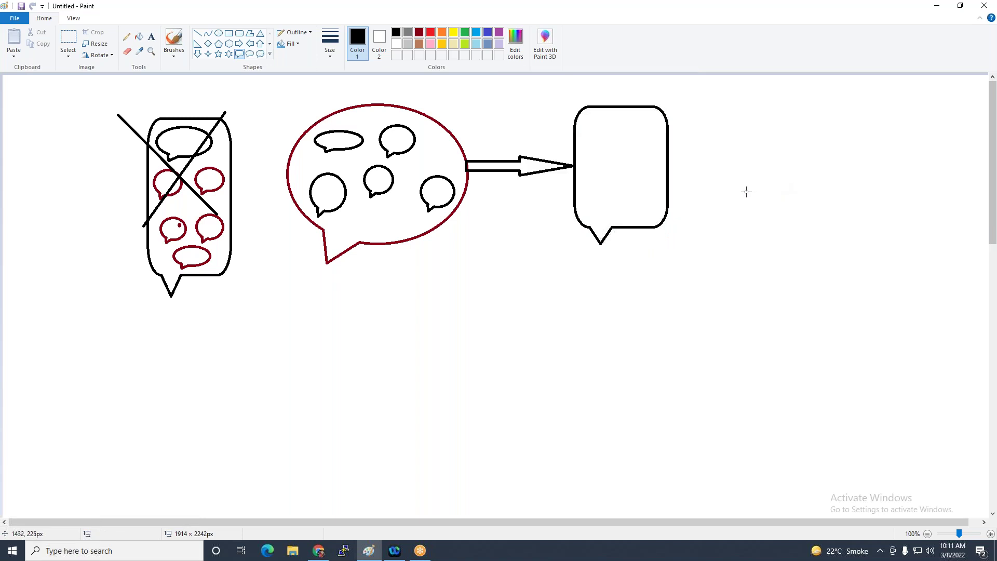
# Draw a down arrow from the red bubble to a wide rounded rectangle below
pyautogui.click(197, 53)
pyautogui.moveTo(372, 242); pyautogui.dragTo(390, 315)
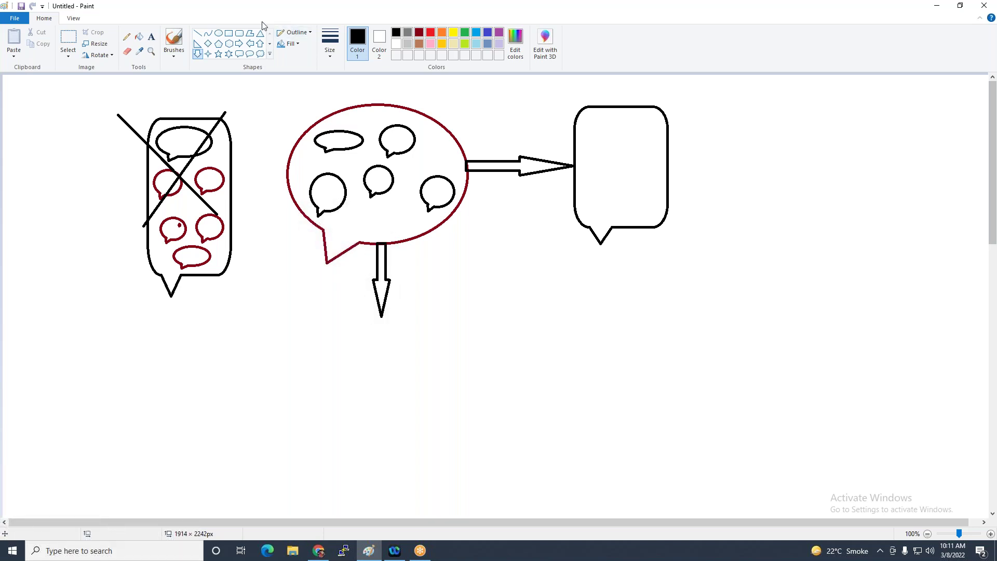
pyautogui.click(239, 33)
pyautogui.moveTo(303, 314); pyautogui.dragTo(491, 445)
# Type the label 'snapshot' inside the lower rounded rectangle
pyautogui.click(151, 36)
pyautogui.click(326, 341)
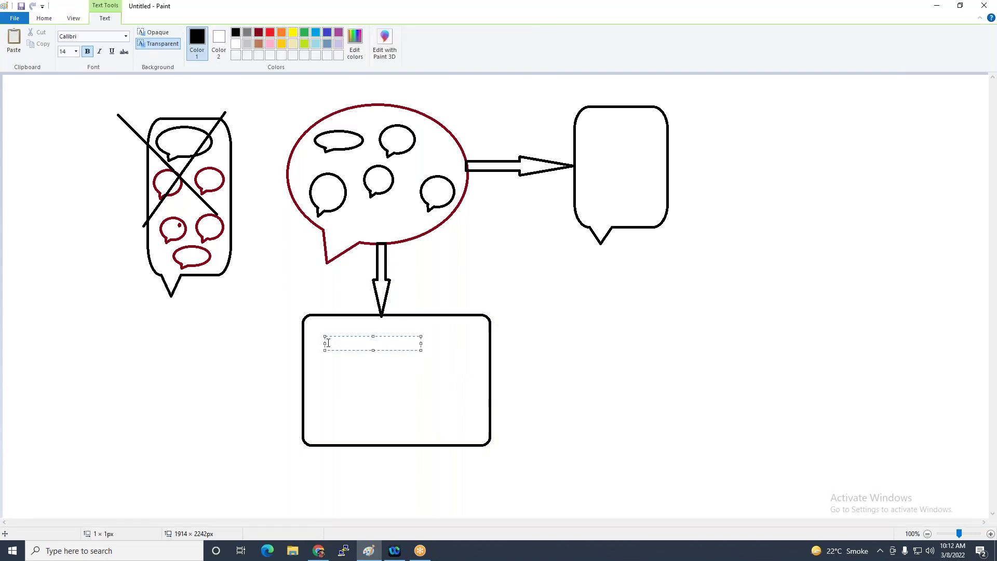
pyautogui.write('snapshot')
pyautogui.click(654, 375)
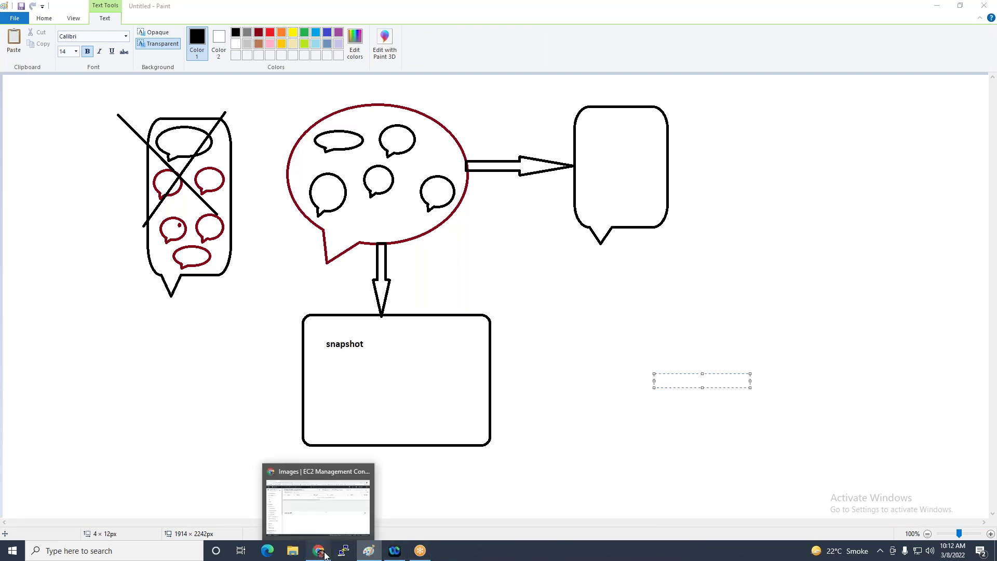
pyautogui.click(323, 553)
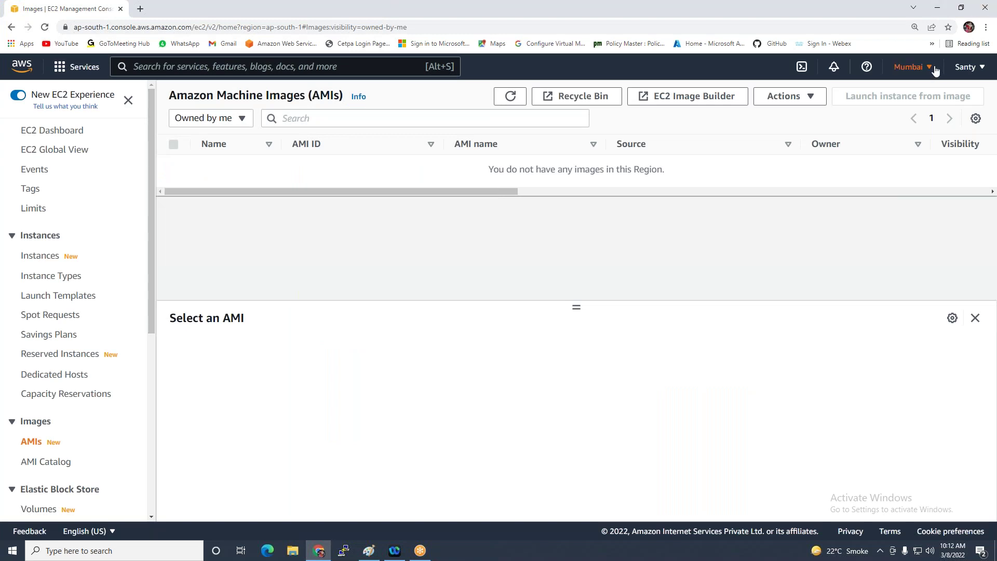
# Confirm the Mumbai region and go to the EC2 Instances page
pyautogui.click(928, 67)
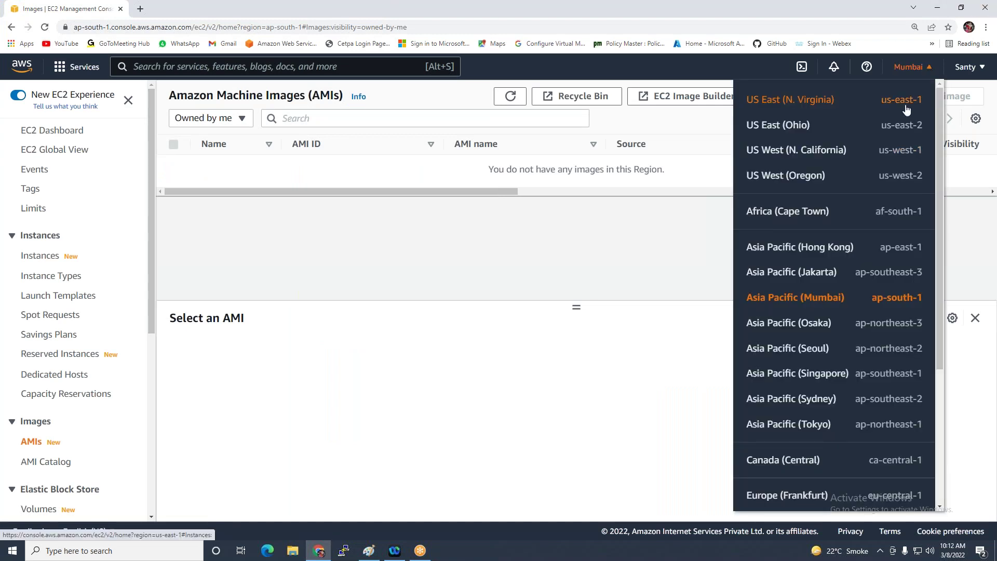
pyautogui.tripleClick(491, 298)
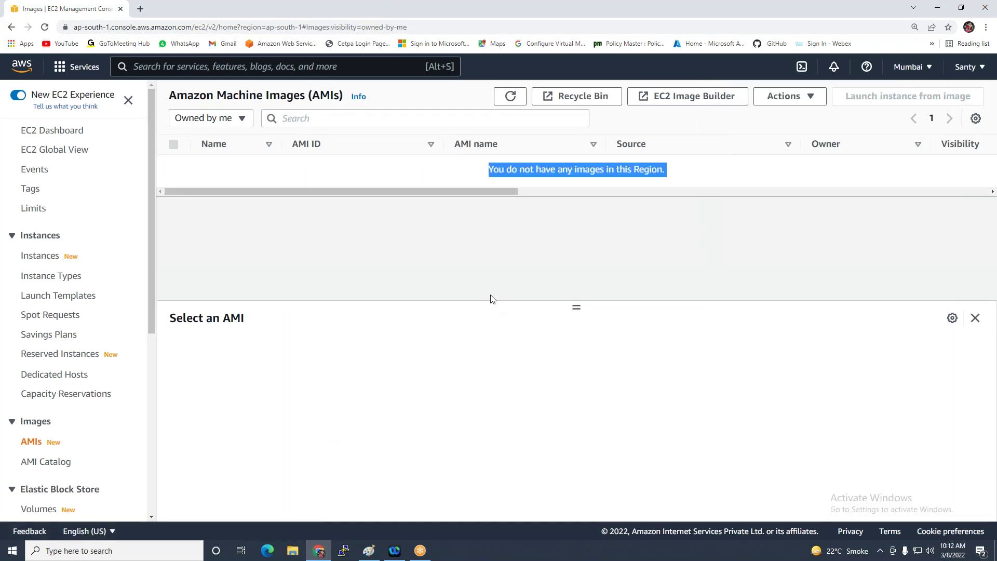
pyautogui.click(36, 257)
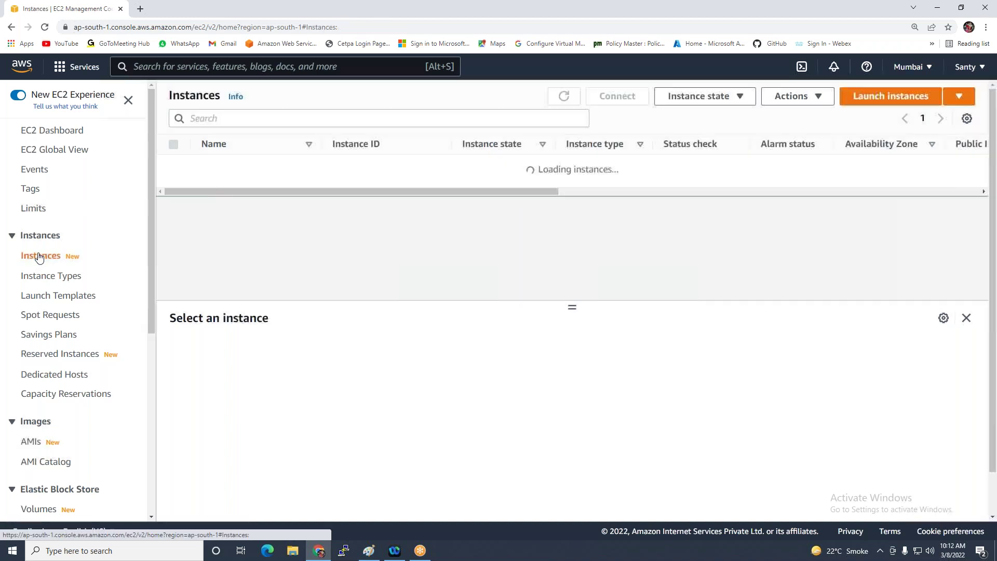
# Start a launch, search AMIs for 'windows server 2012', choose Windows Server 2012 R2 Base
pyautogui.click(881, 103)
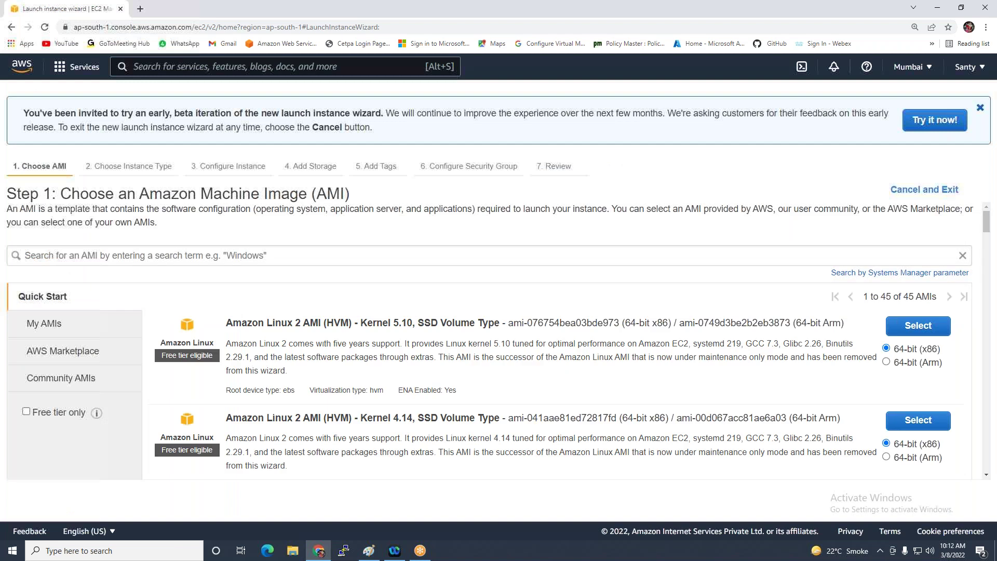
pyautogui.click(120, 250)
pyautogui.click(67, 298)
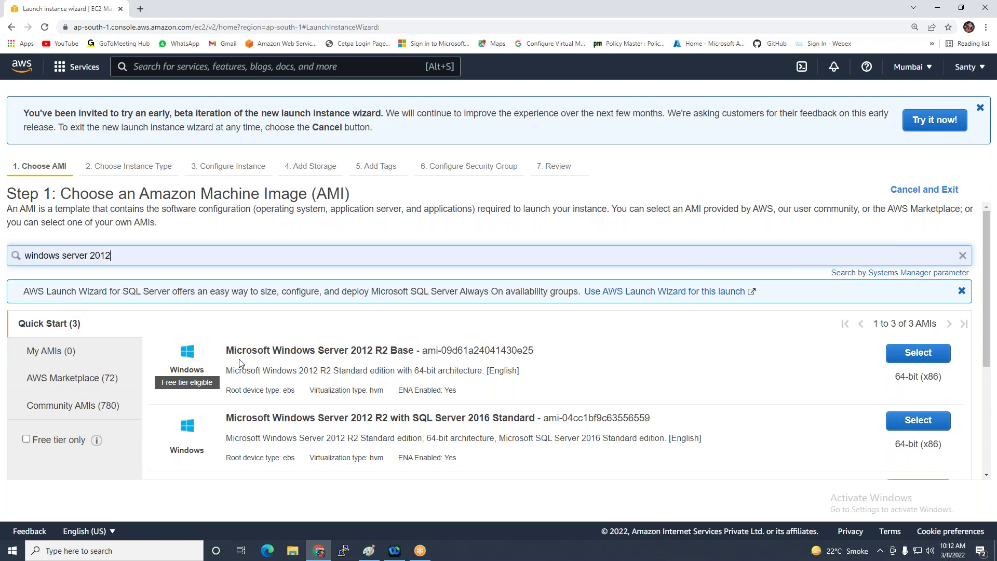
pyautogui.click(925, 353)
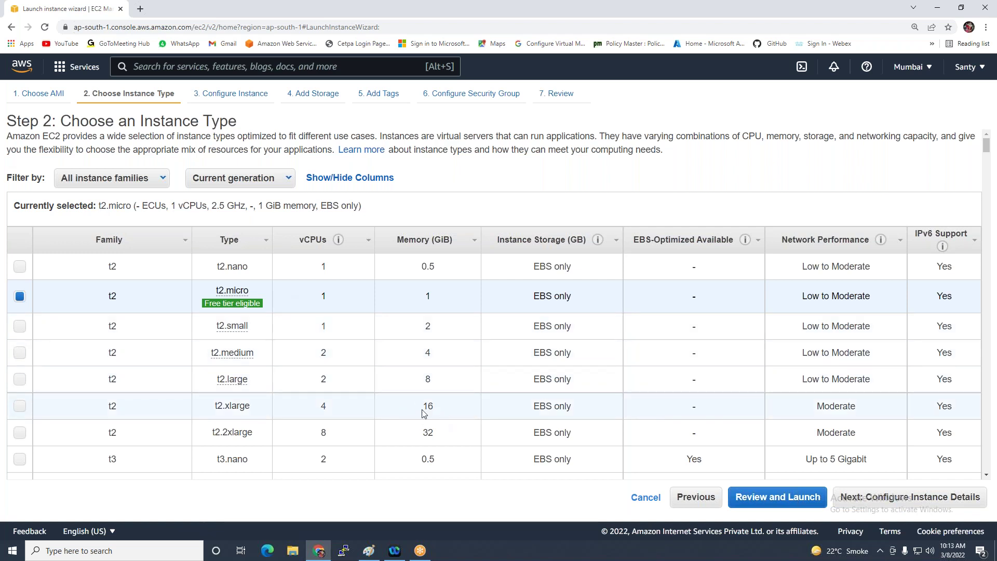
# On the instance details page, set the number of instances to 1
pyautogui.click(849, 498)
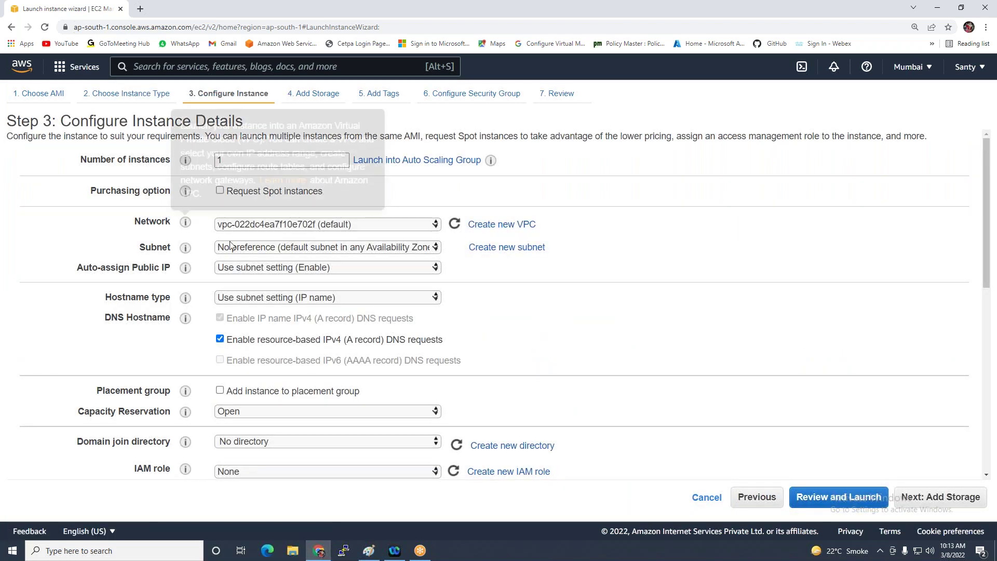
pyautogui.click(225, 159)
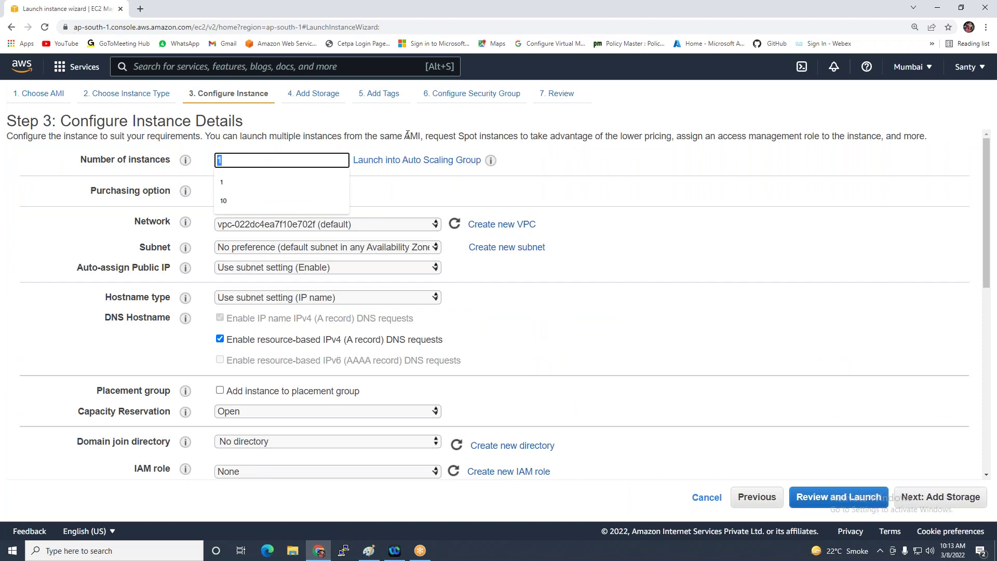
pyautogui.write('00')
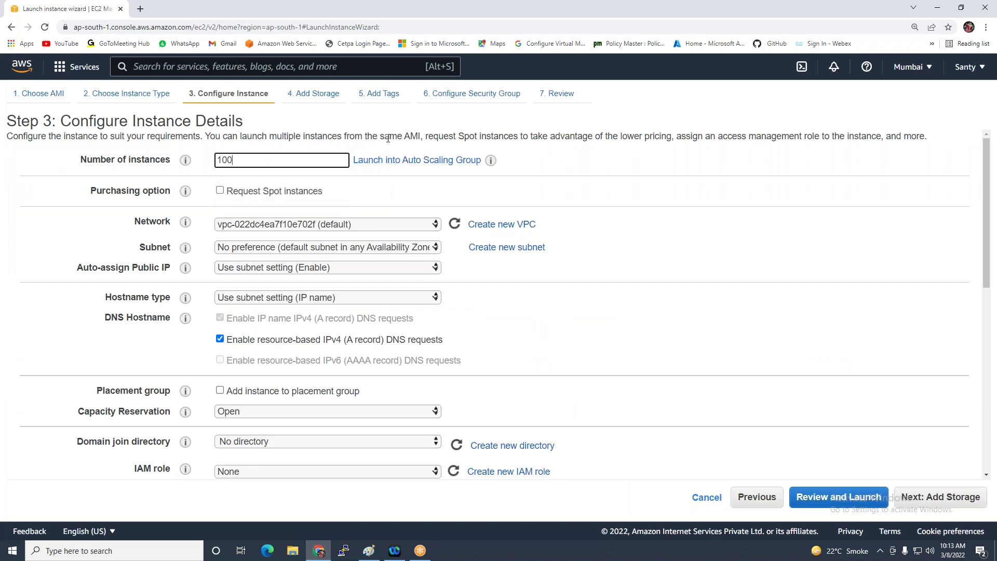
pyautogui.press('BackSpace')
pyautogui.press('BackSpace')
pyautogui.click(88, 228)
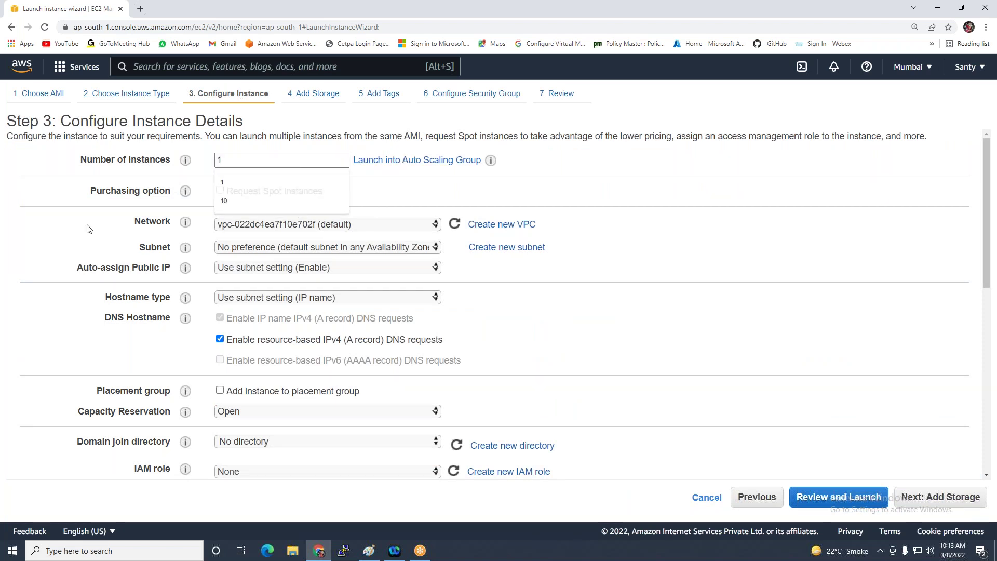
# Keep the default VPC, pick the ap-south-1a default subnet, and continue to storage
pyautogui.click(290, 224)
pyautogui.click(307, 237)
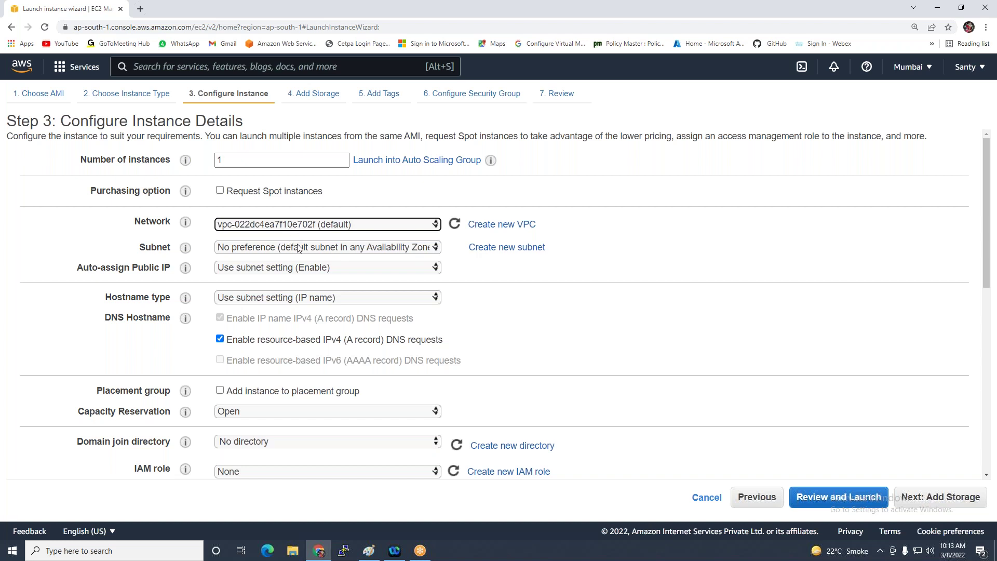
pyautogui.click(295, 246)
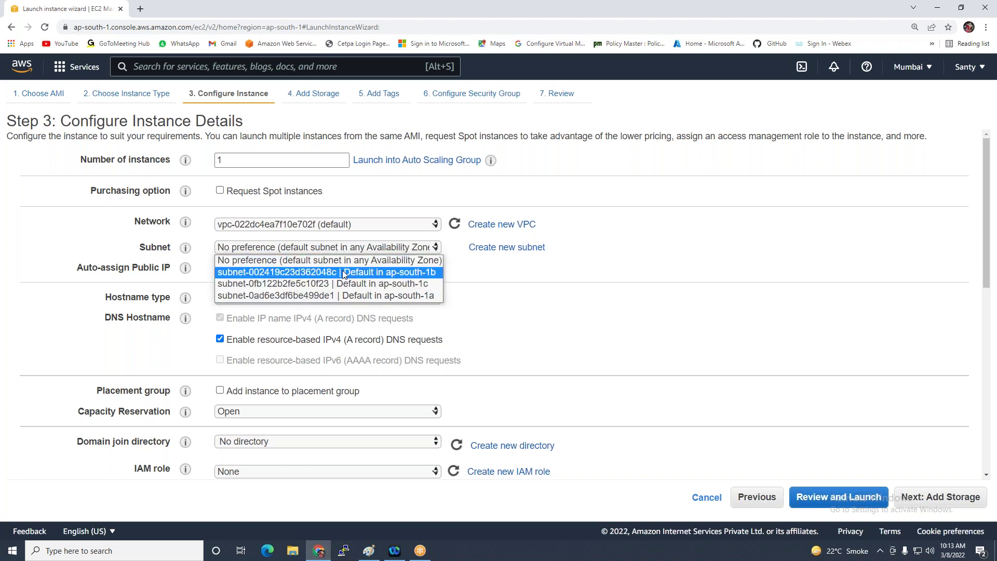
pyautogui.click(372, 299)
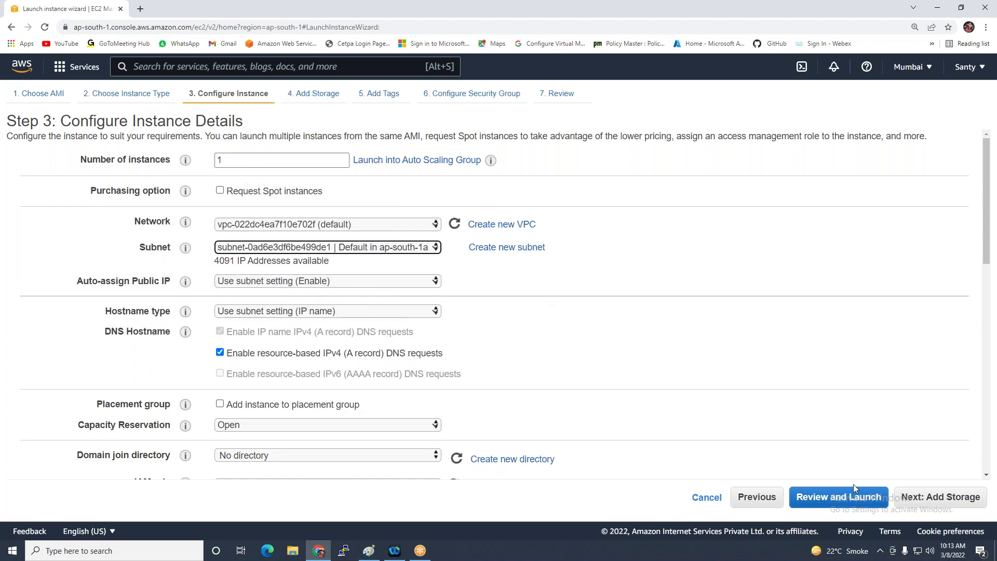
pyautogui.click(910, 497)
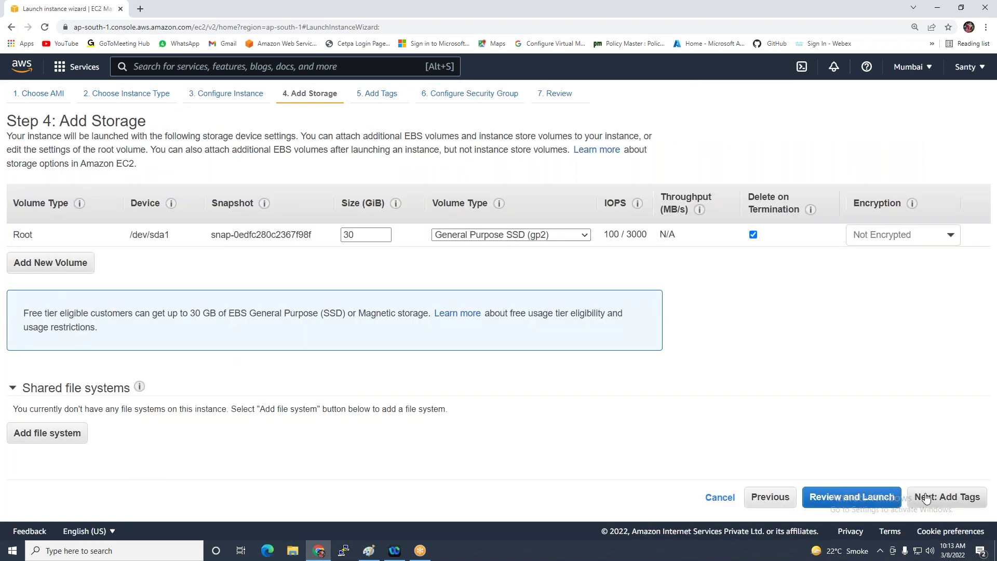
# Add a Name tag with the value WEB1
pyautogui.click(925, 498)
pyautogui.click(479, 261)
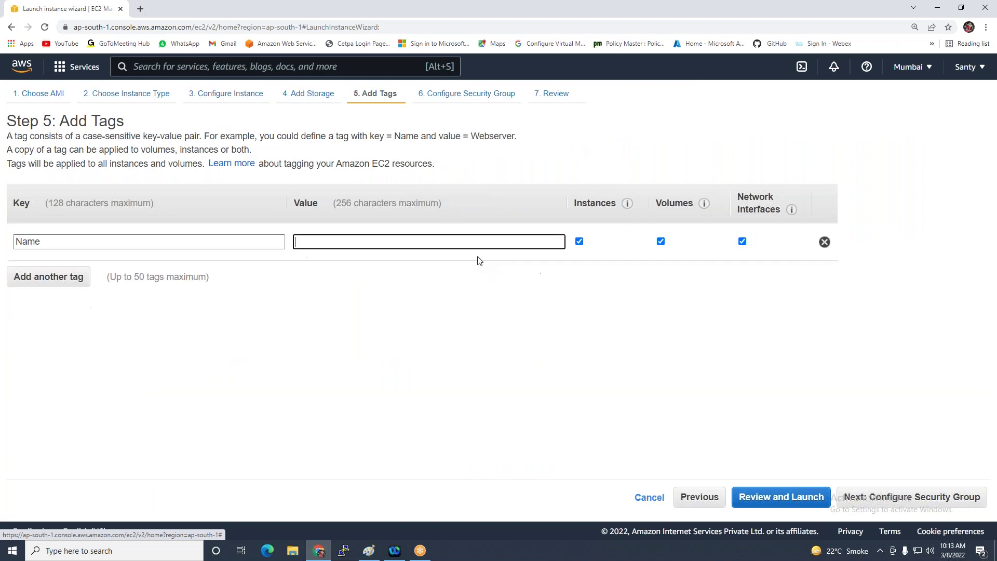
pyautogui.write('WEB1')
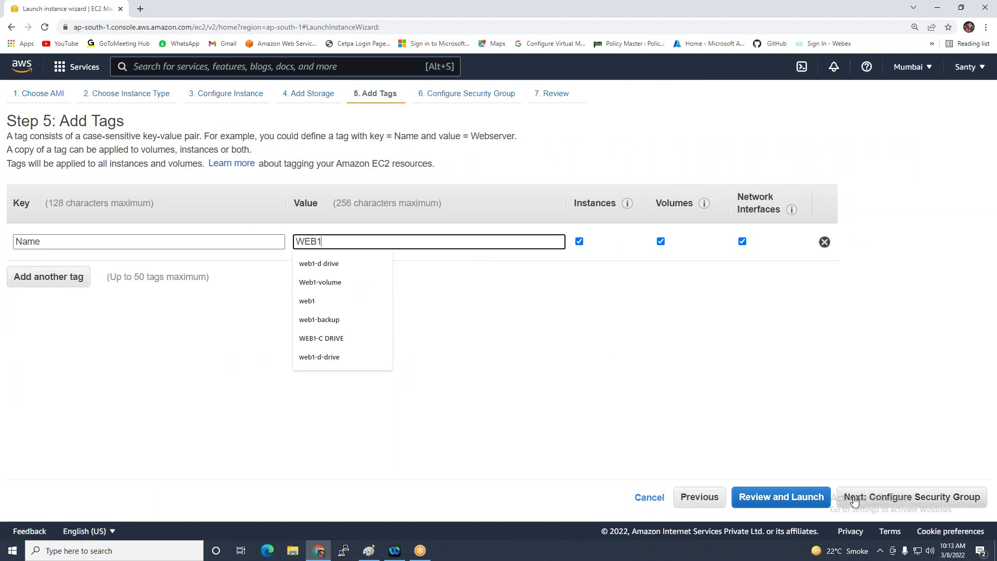
# Select the existing EFS-SG security group and proceed to the launch review
pyautogui.click(883, 497)
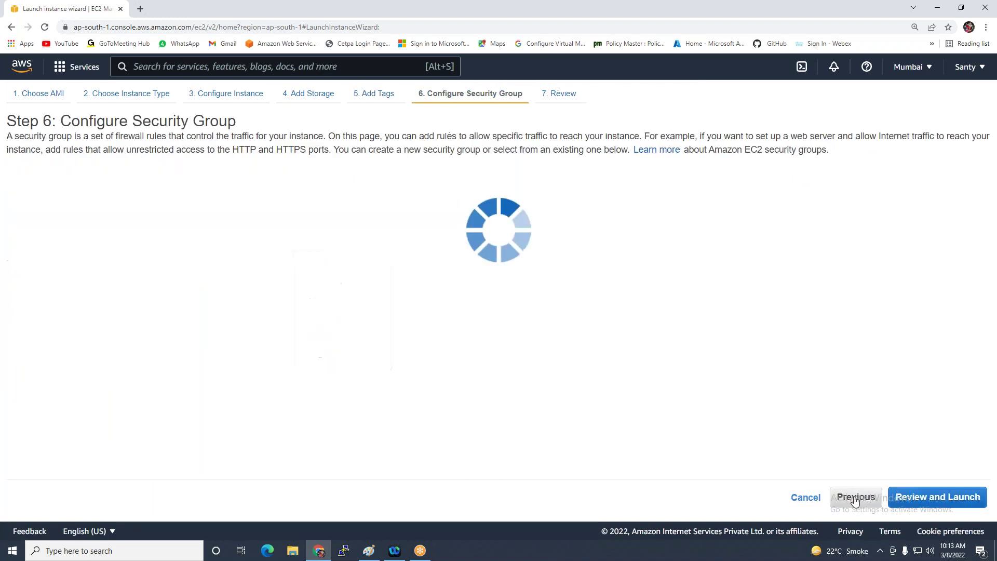
pyautogui.click(240, 190)
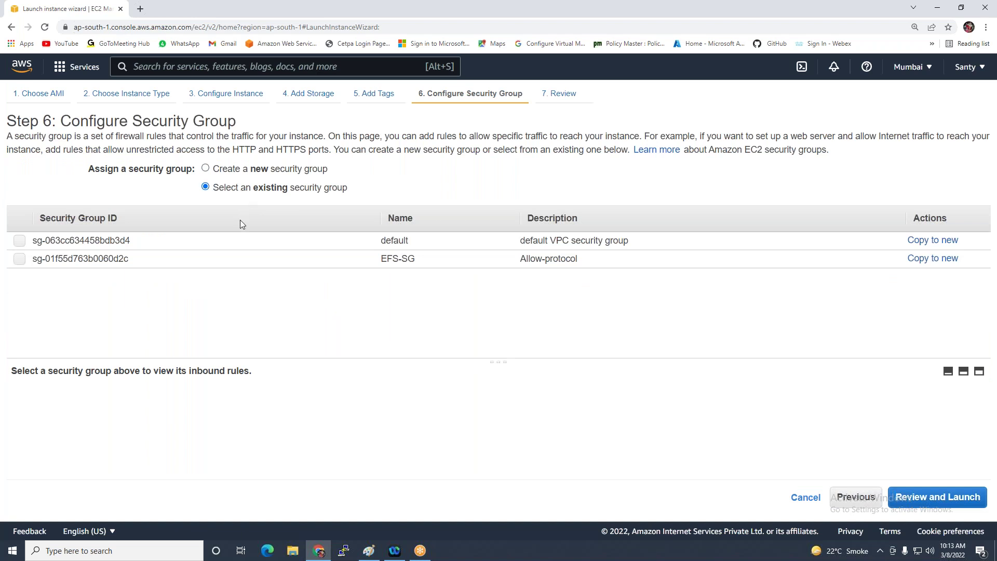
pyautogui.click(216, 260)
pyautogui.click(906, 499)
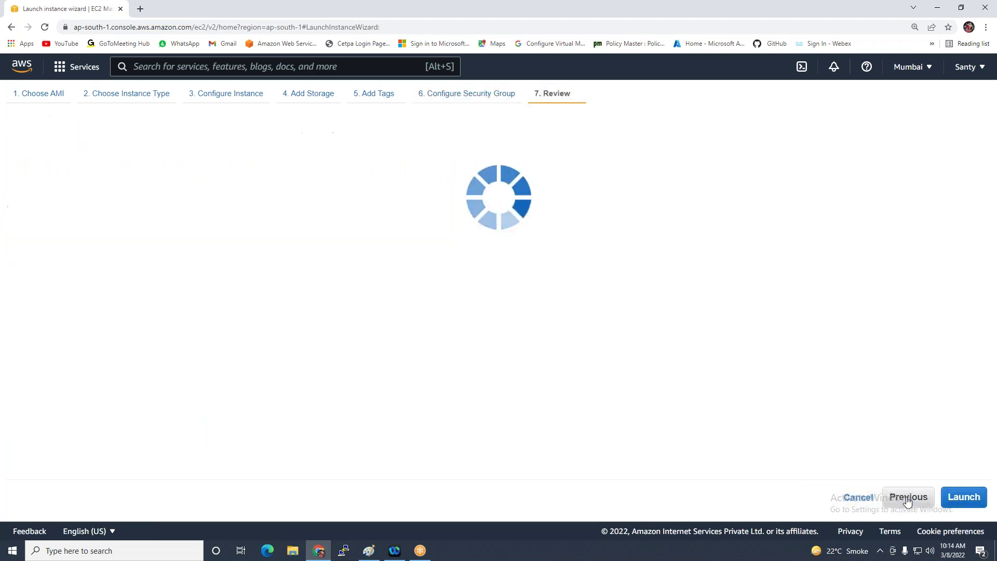
# Launch using the Windows-a-key key pair, acknowledging the private key, then view instances
pyautogui.click(963, 497)
pyautogui.click(378, 345)
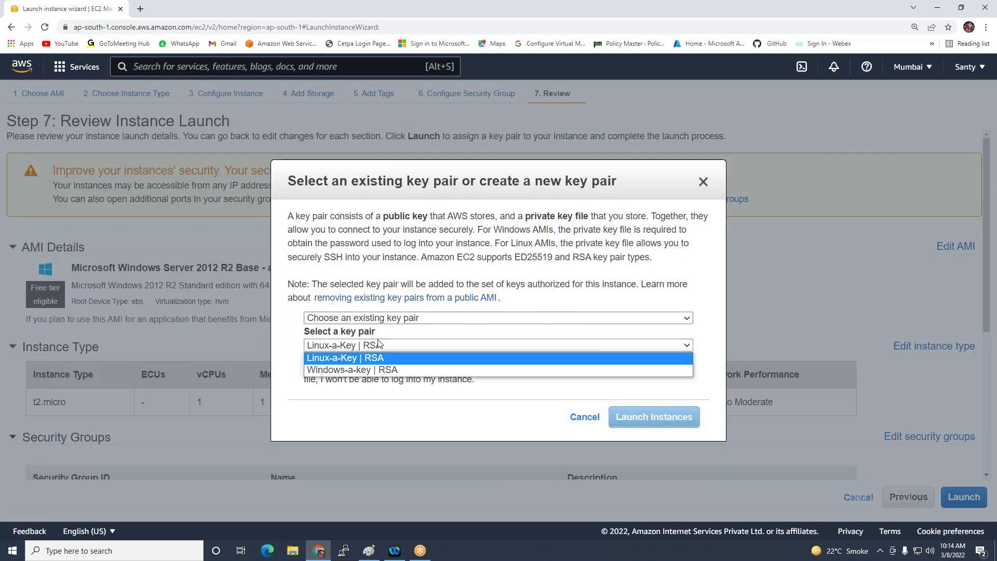
pyautogui.click(364, 370)
pyautogui.click(363, 367)
pyautogui.click(658, 419)
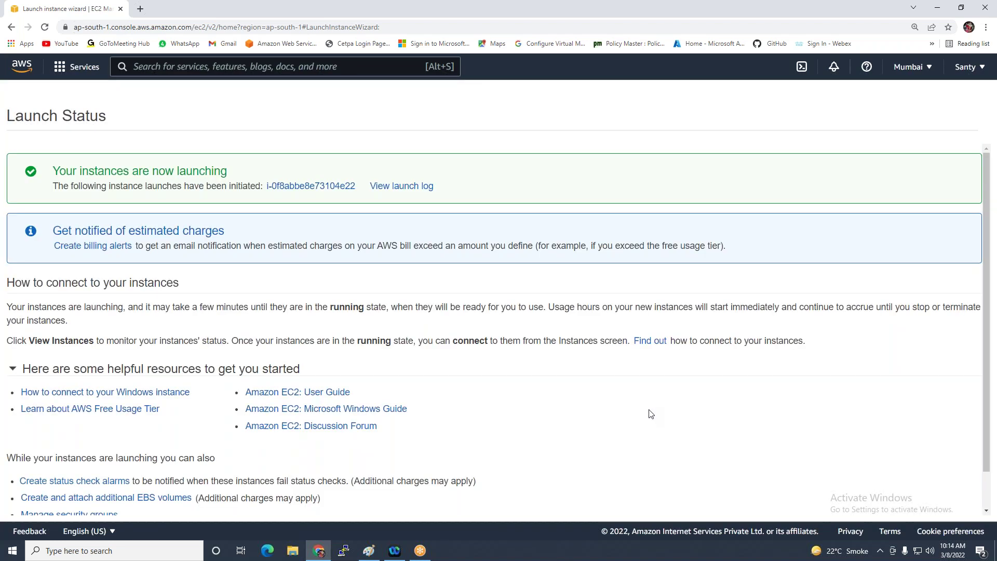
pyautogui.scroll(-1, 846, 432)
pyautogui.click(906, 504)
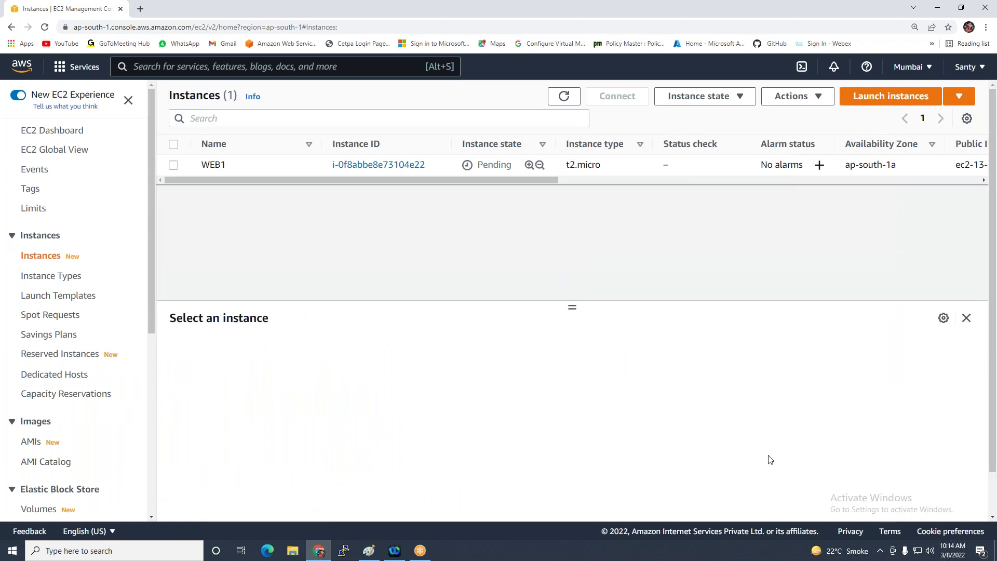
# Check WEB1's details (Windows Server 2012 R2 AMI, Windows-a-key key pair), then go to EBS Volumes
pyautogui.click(173, 165)
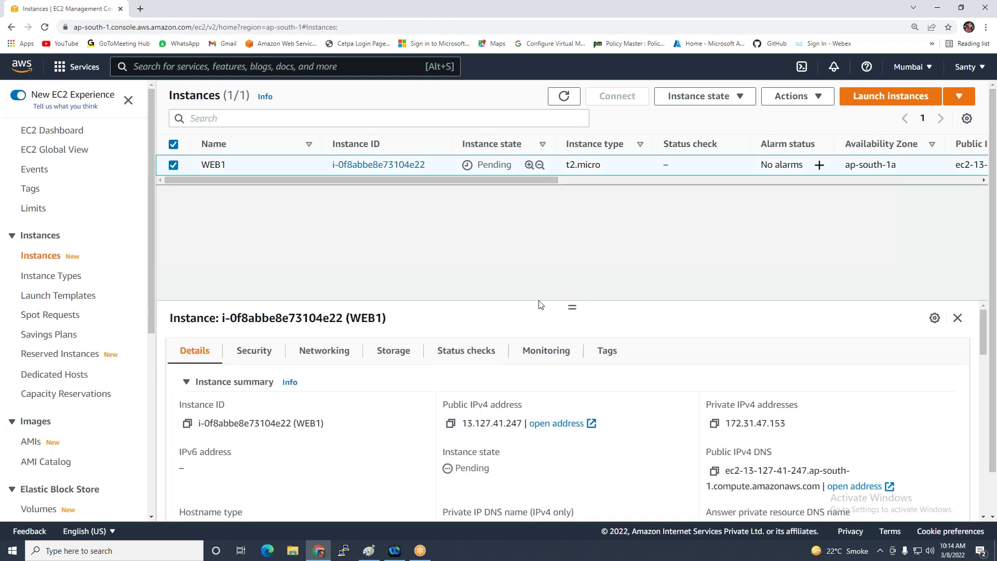
pyautogui.moveTo(565, 254); pyautogui.dragTo(569, 248)
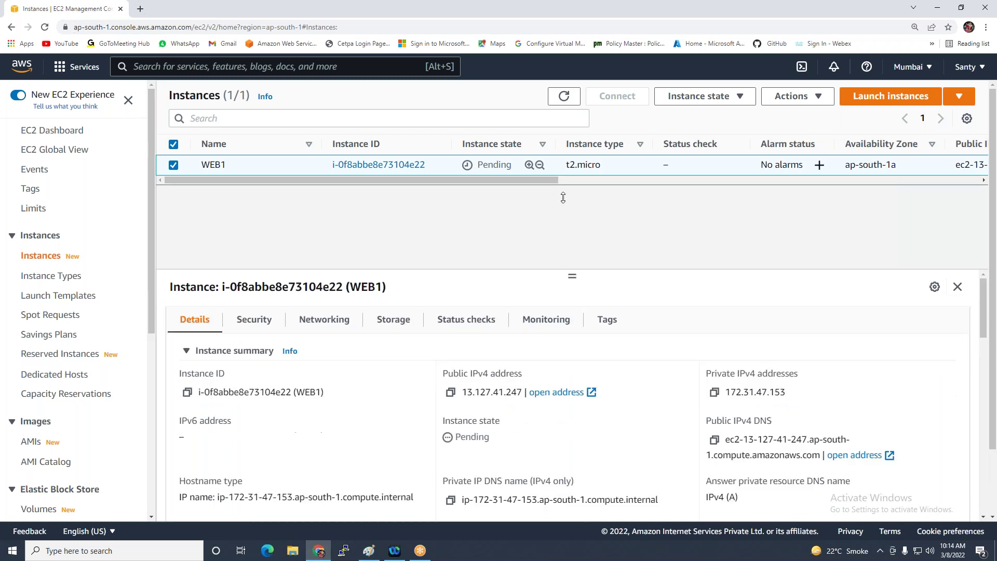
pyautogui.scroll(-2, 605, 289)
pyautogui.scroll(-2, 606, 289)
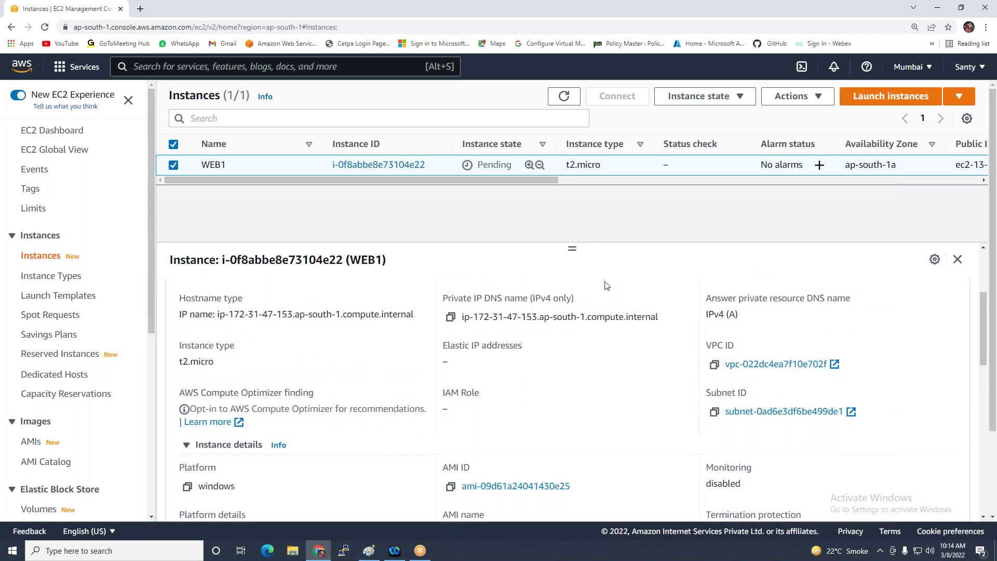
pyautogui.scroll(2, 247, 295)
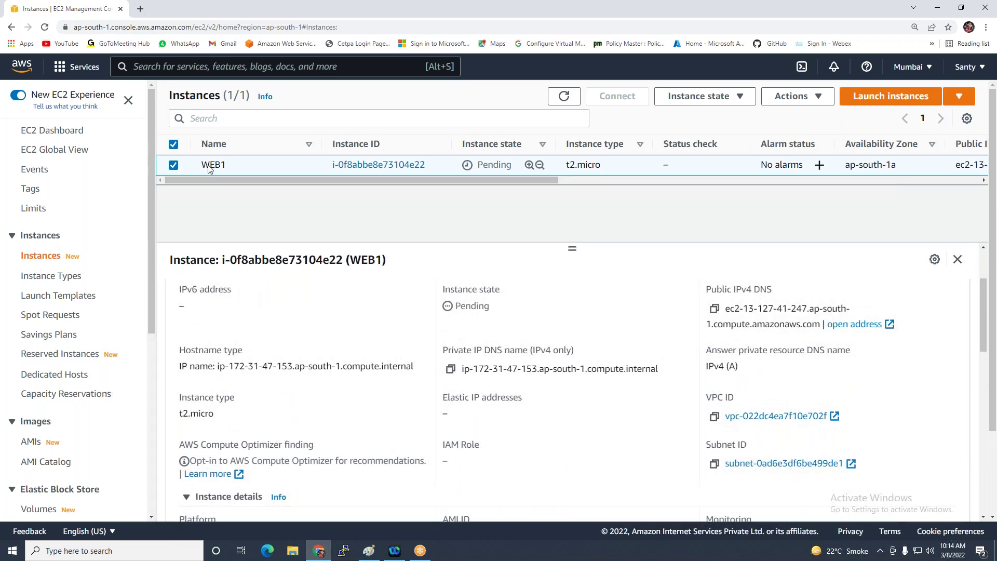
pyautogui.scroll(-1, 694, 350)
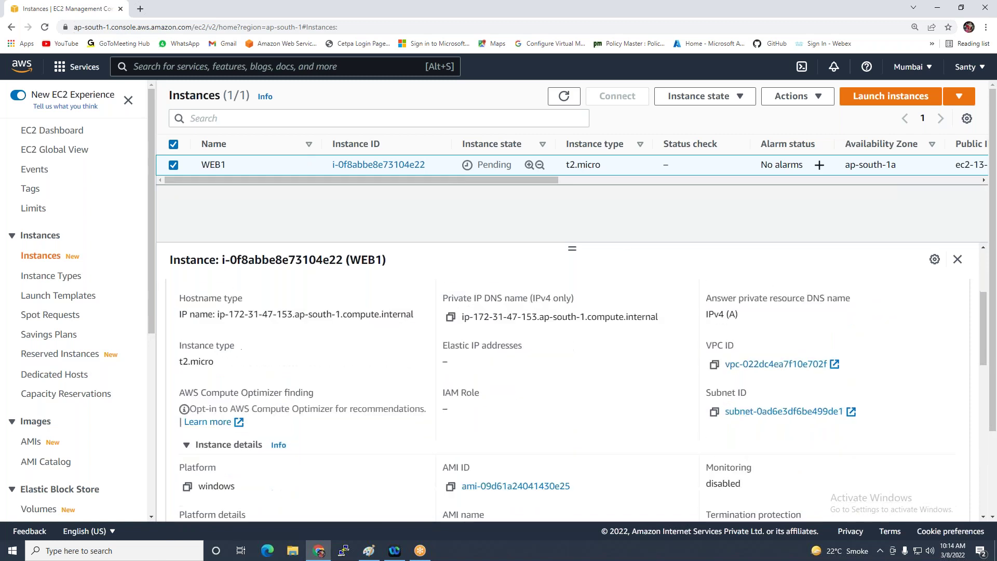
pyautogui.scroll(-2, 595, 395)
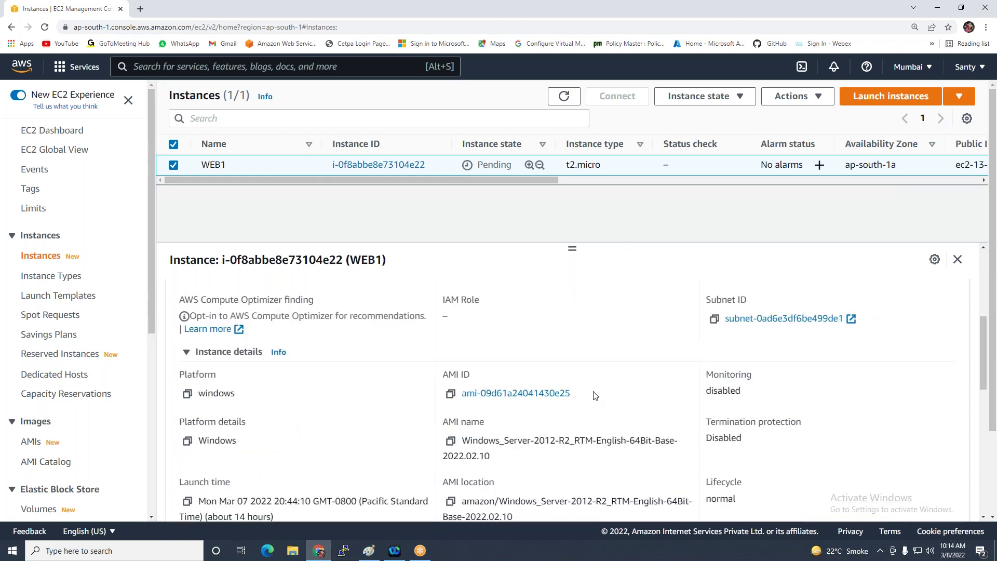
pyautogui.scroll(-2, 649, 407)
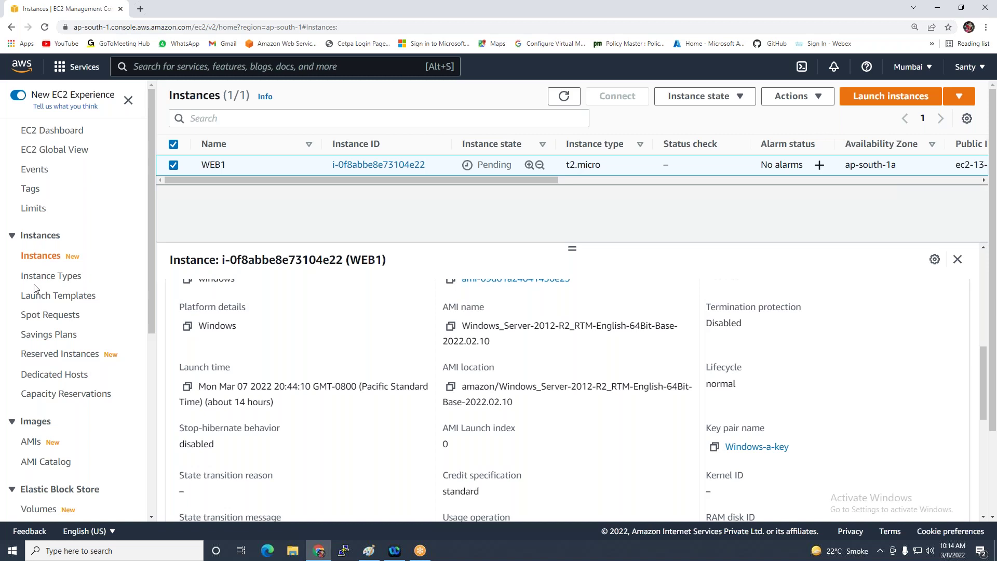
pyautogui.scroll(-3, 48, 286)
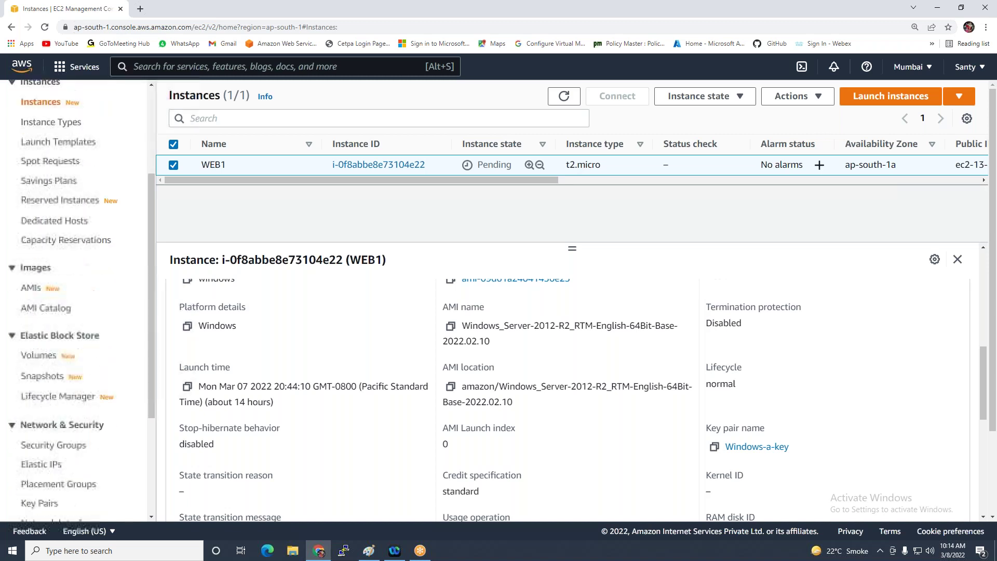
pyautogui.click(38, 356)
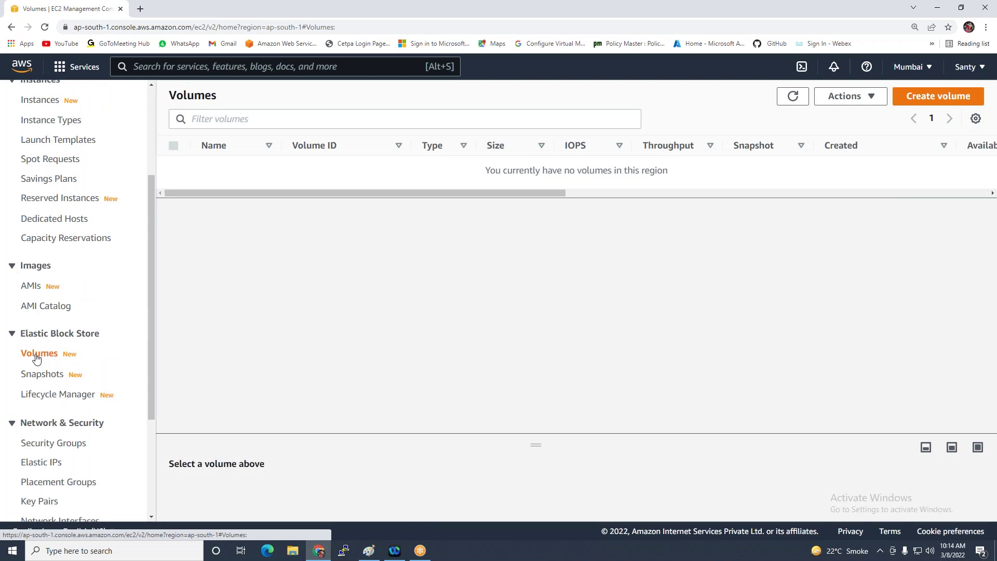
# Refresh Volumes so WEB1's 30 GiB gp2 volume appears, then return to the Paint snapshot diagram
pyautogui.click(796, 101)
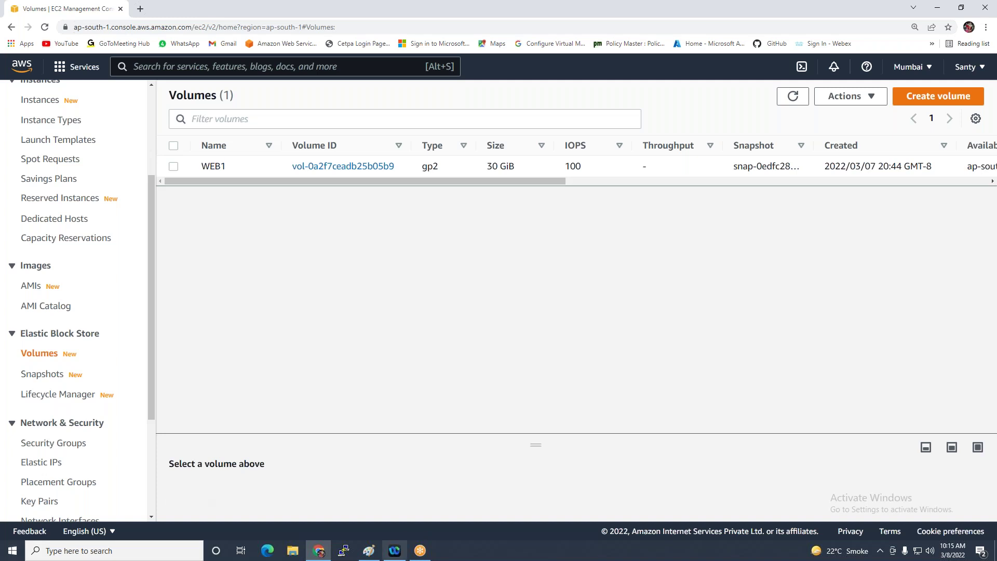
pyautogui.click(368, 551)
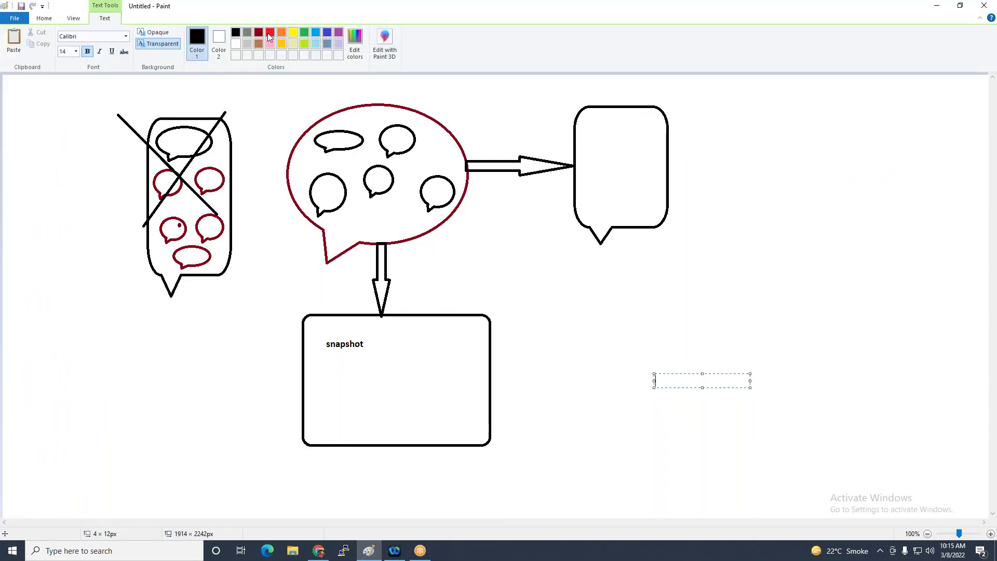
pyautogui.click(127, 93)
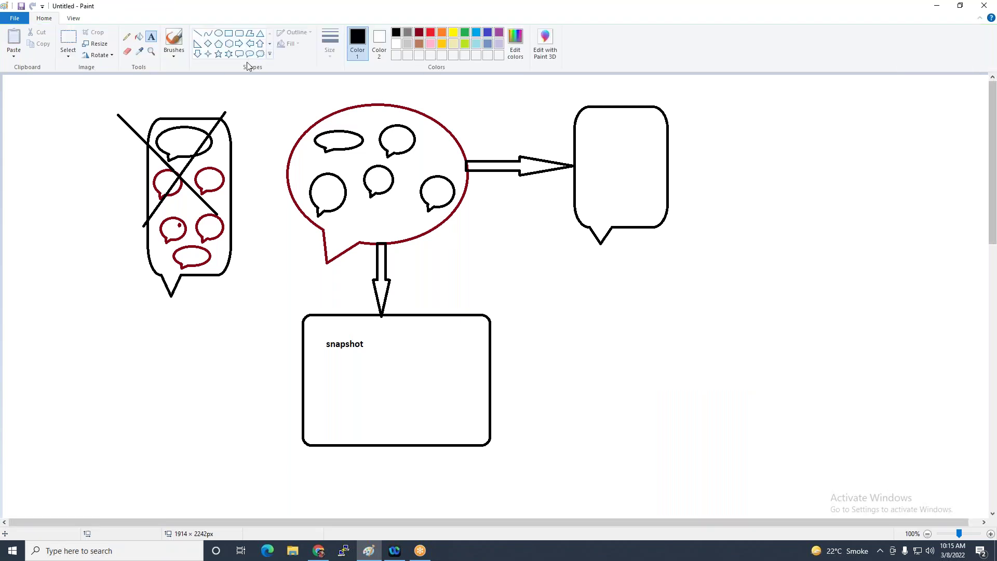
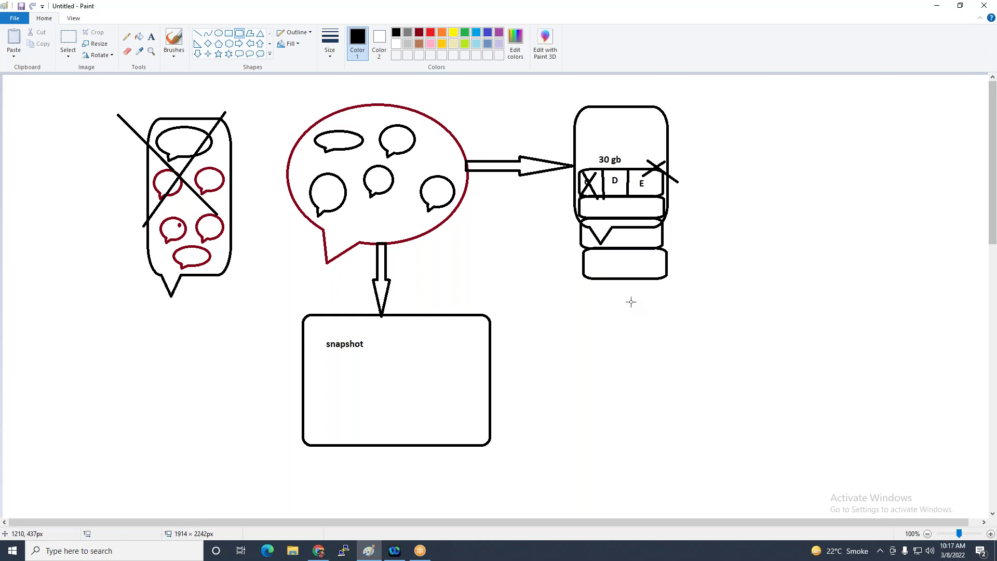
# Strike through the C/D/E disk row and draw an X over the right-hand server box with straight lines
pyautogui.click(197, 33)
pyautogui.moveTo(593, 173)
pyautogui.mouseDown()
pyautogui.moveTo(662, 191)
pyautogui.moveTo(614, 171)
pyautogui.moveTo(590, 179)
pyautogui.mouseUp()
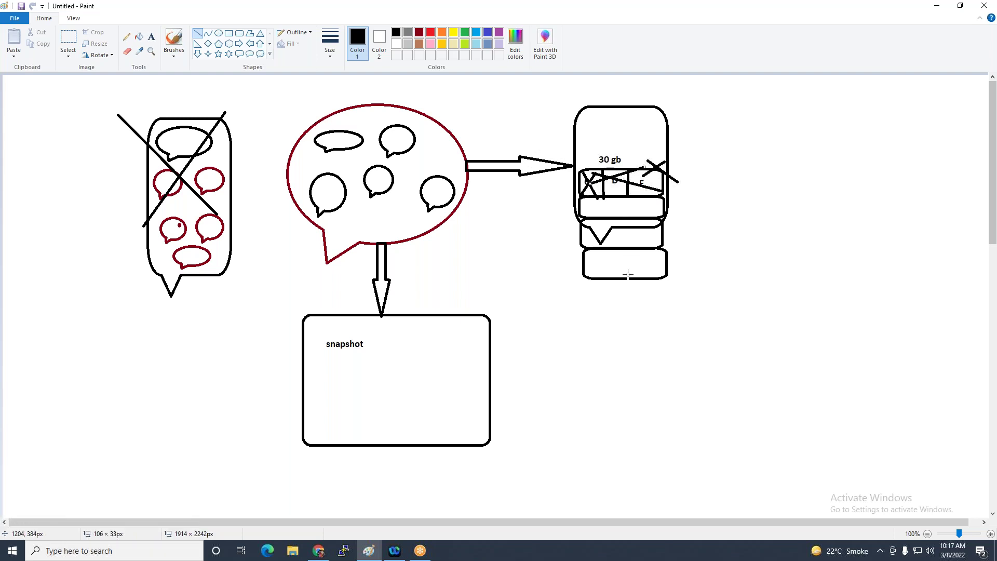
pyautogui.moveTo(557, 81); pyautogui.dragTo(662, 150)
pyautogui.moveTo(651, 78); pyautogui.dragTo(563, 136)
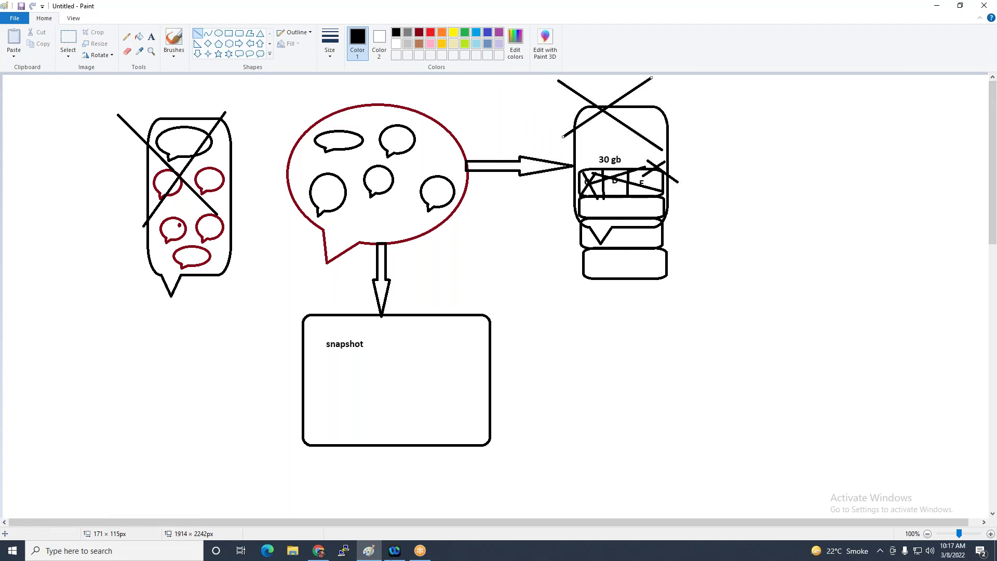
pyautogui.click(319, 551)
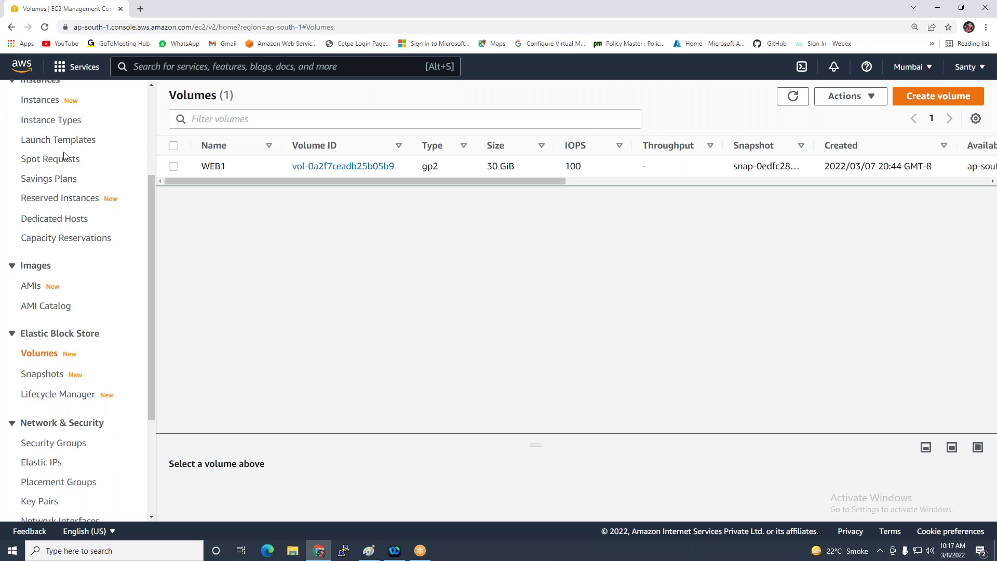
# Choose the RDP client connection for WEB1 and request its administrator password
pyautogui.scroll(3, 66, 161)
pyautogui.click(28, 256)
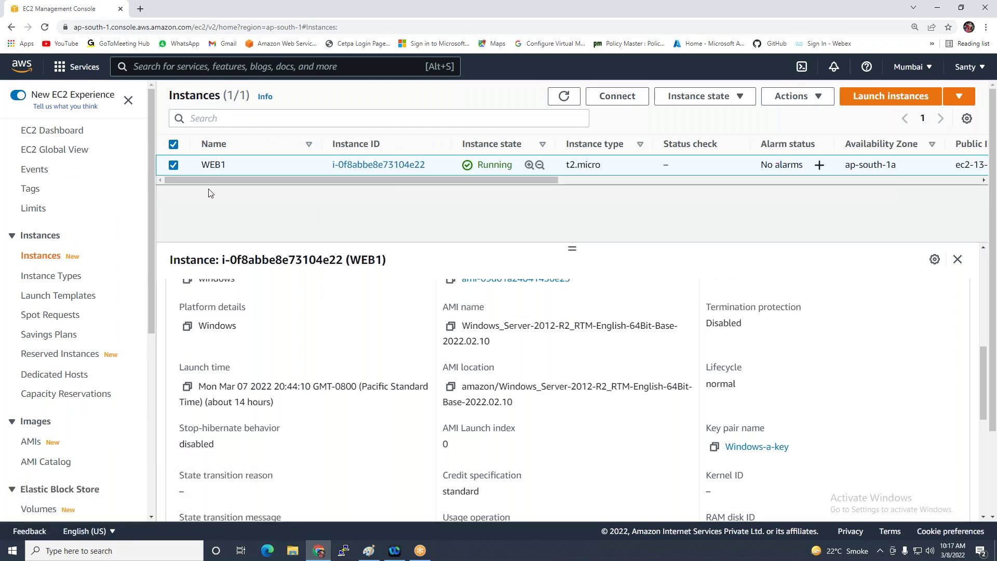
pyautogui.click(629, 97)
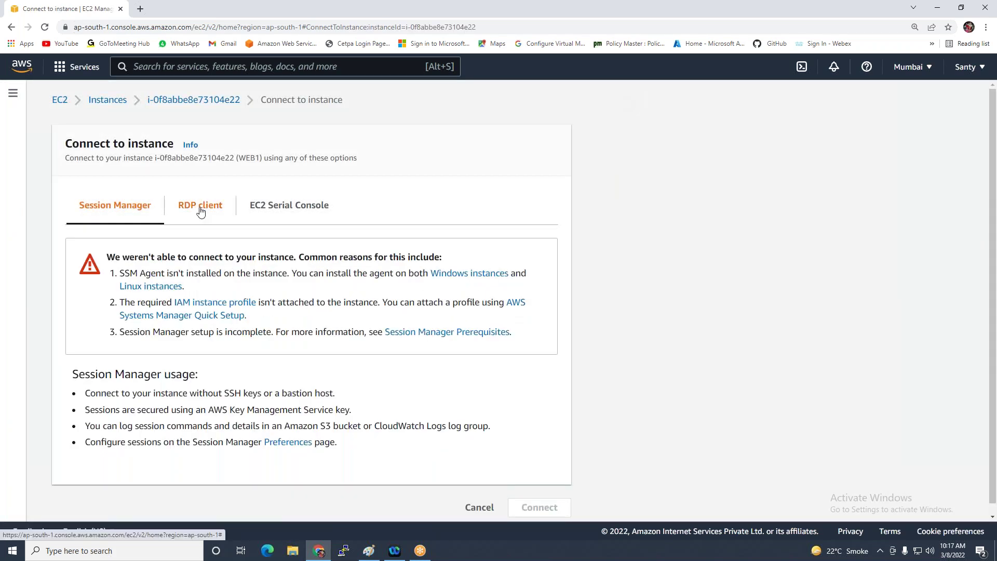
pyautogui.click(200, 207)
pyautogui.click(173, 408)
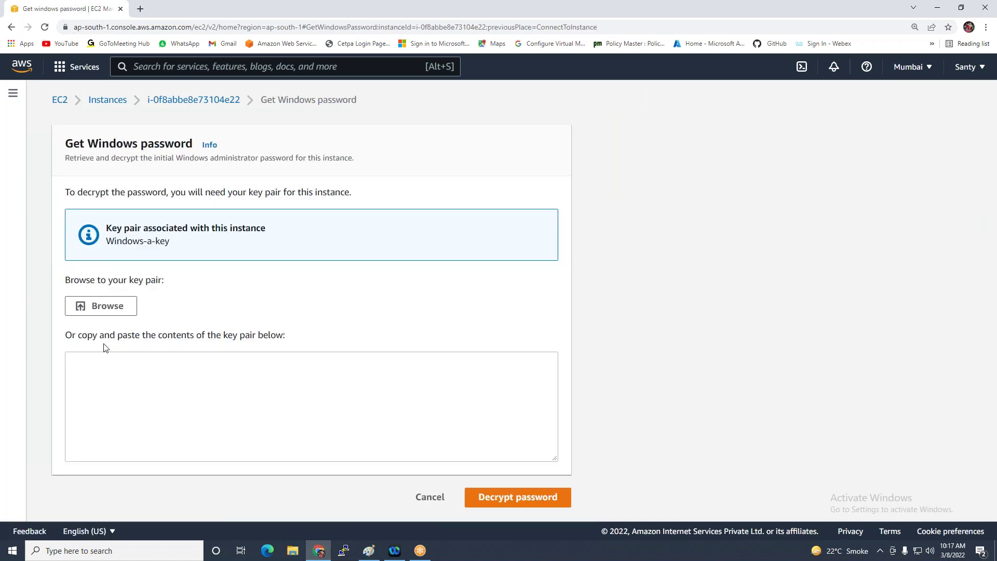
# Decrypt the password with Windows-a-key.pem, copy it, and download the WEB1.rdp file
pyautogui.click(101, 306)
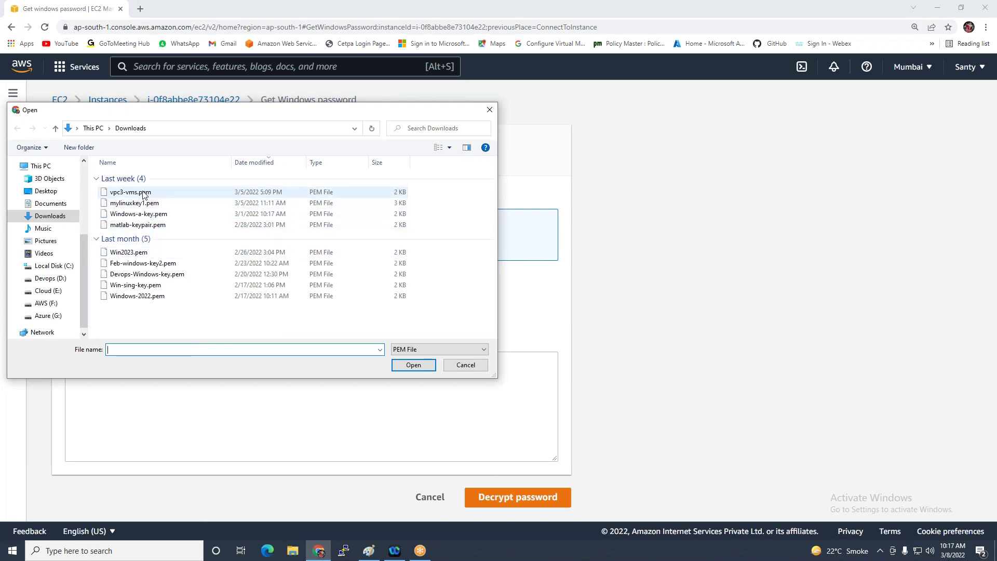
pyautogui.doubleClick(146, 215)
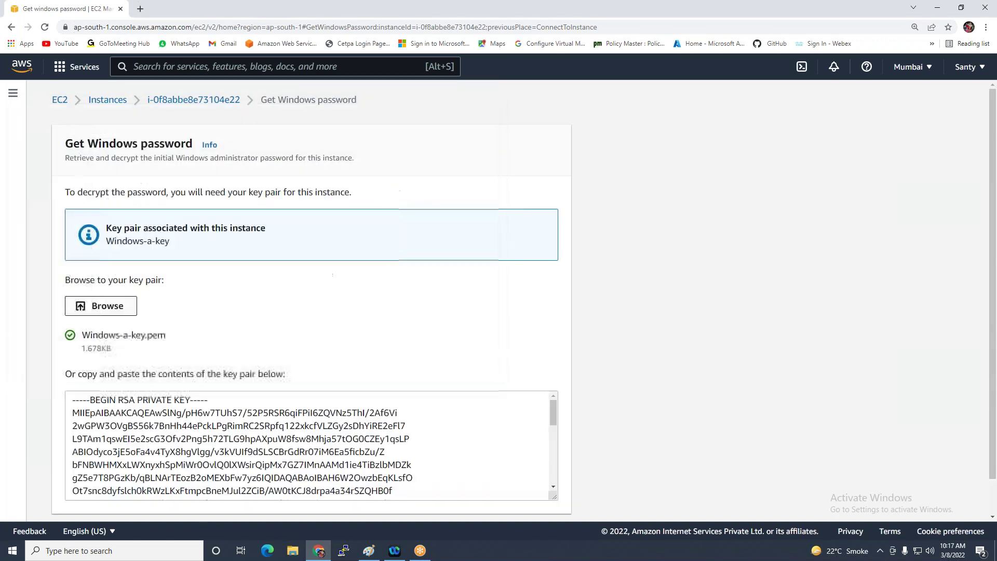
pyautogui.scroll(-1, 358, 404)
pyautogui.click(490, 503)
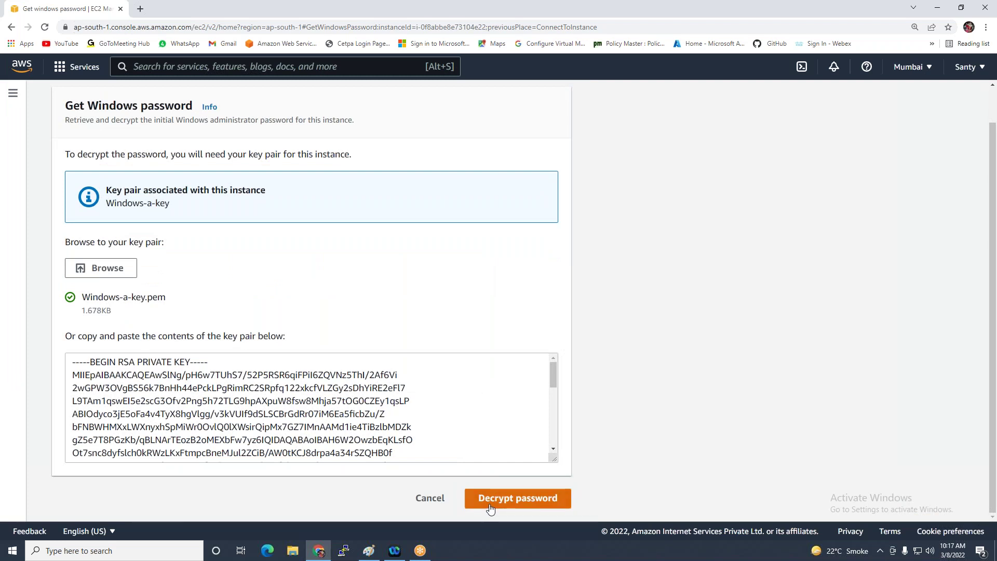
pyautogui.click(74, 465)
pyautogui.click(115, 336)
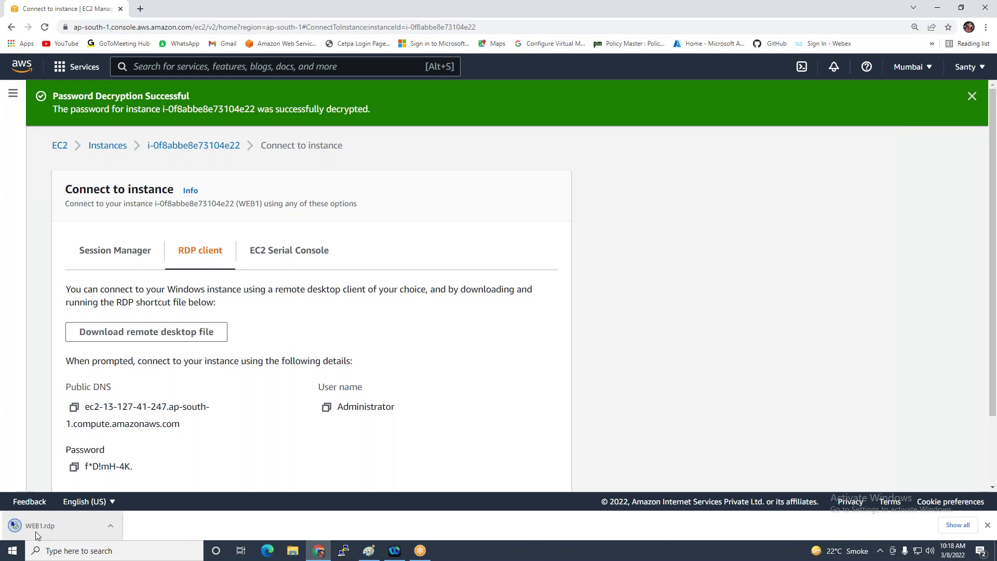
# Open WEB1.rdp, sign in as Administrator with the pasted password, and accept the certificate warning
pyautogui.click(36, 535)
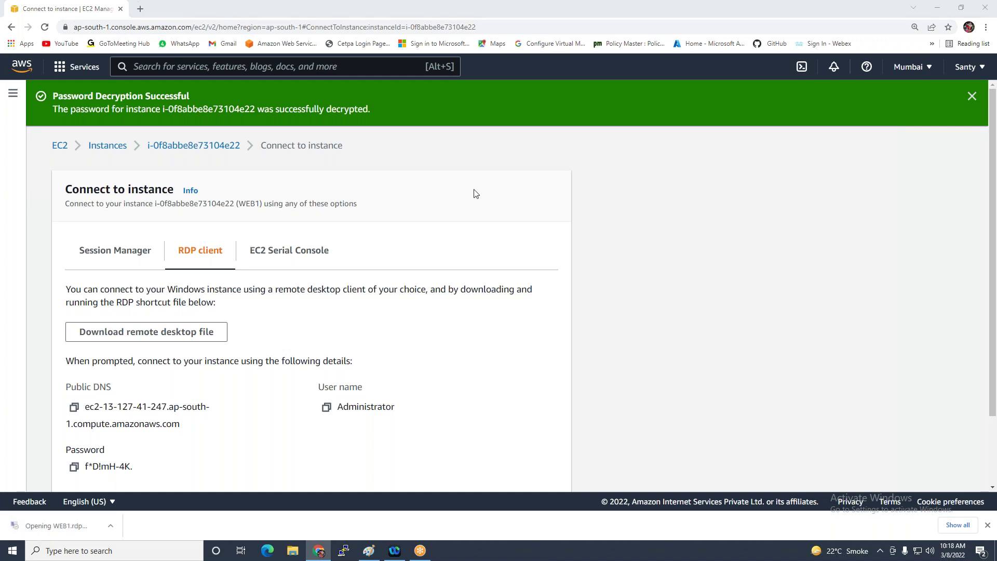
pyautogui.click(569, 332)
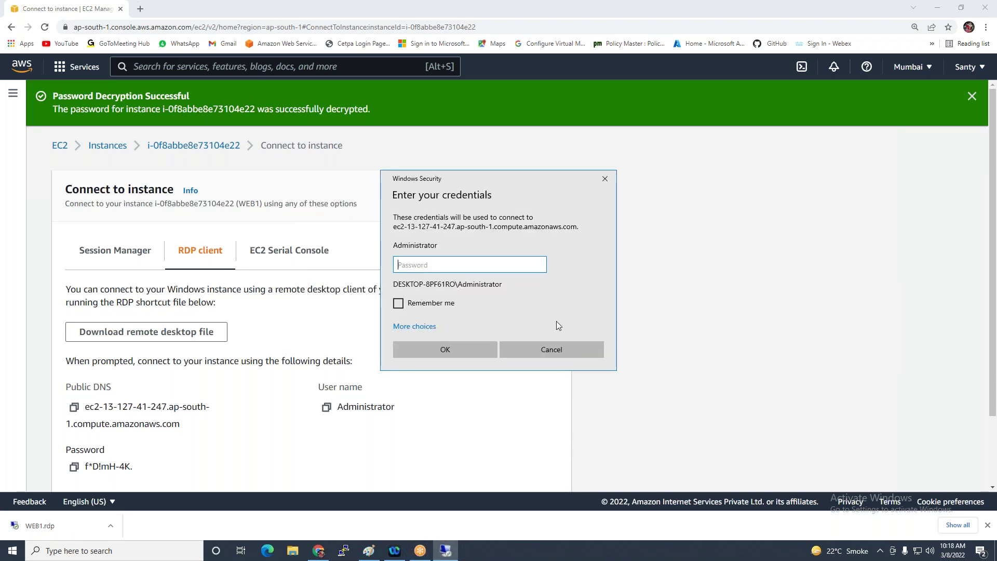
pyautogui.hotkey('ctrl', 'v')
pyautogui.click(436, 342)
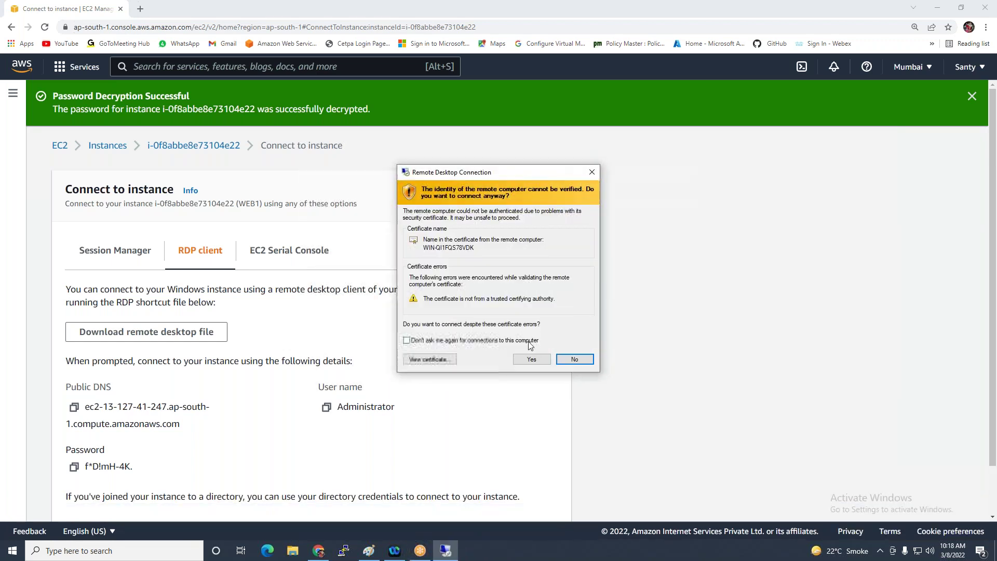
pyautogui.click(531, 359)
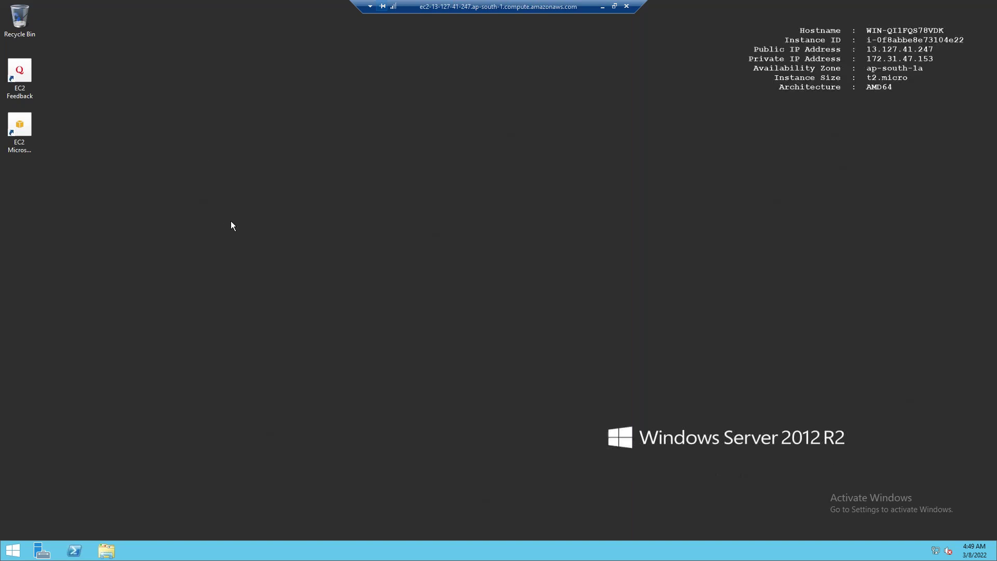
# Give the Administrator account a new password with net user in cmd, then close the prompt
pyautogui.press('super+r')
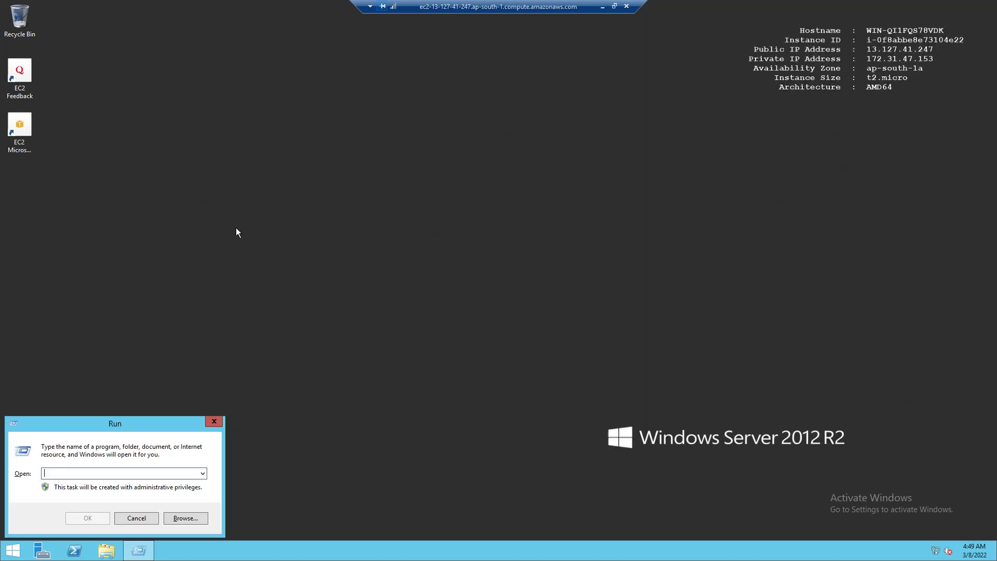
pyautogui.press('Return')
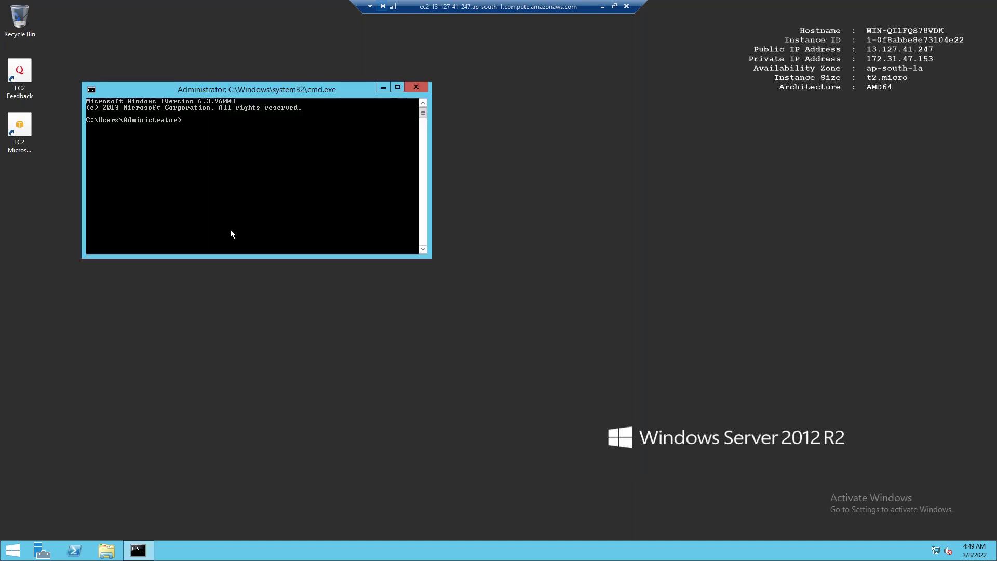
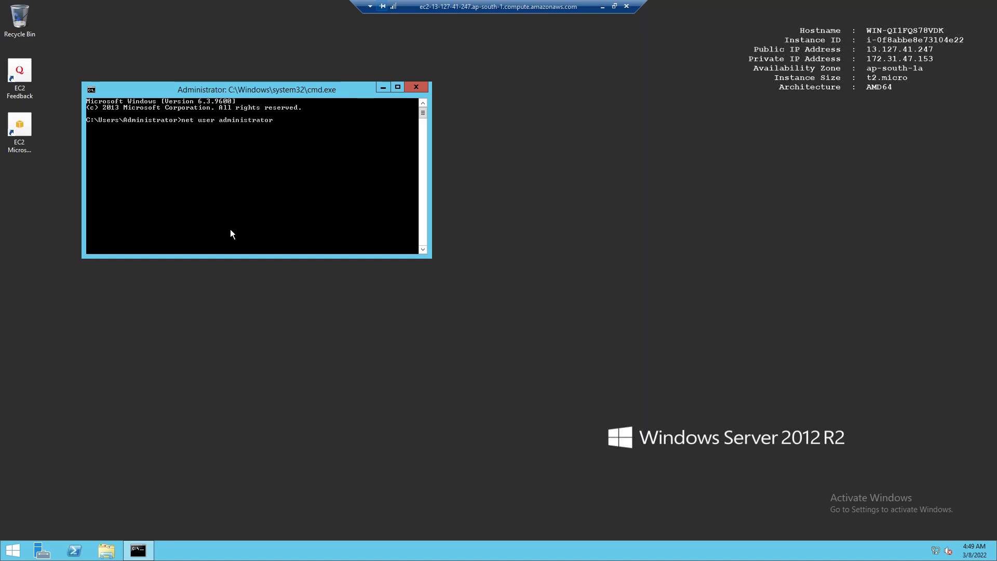
pyautogui.press('Return')
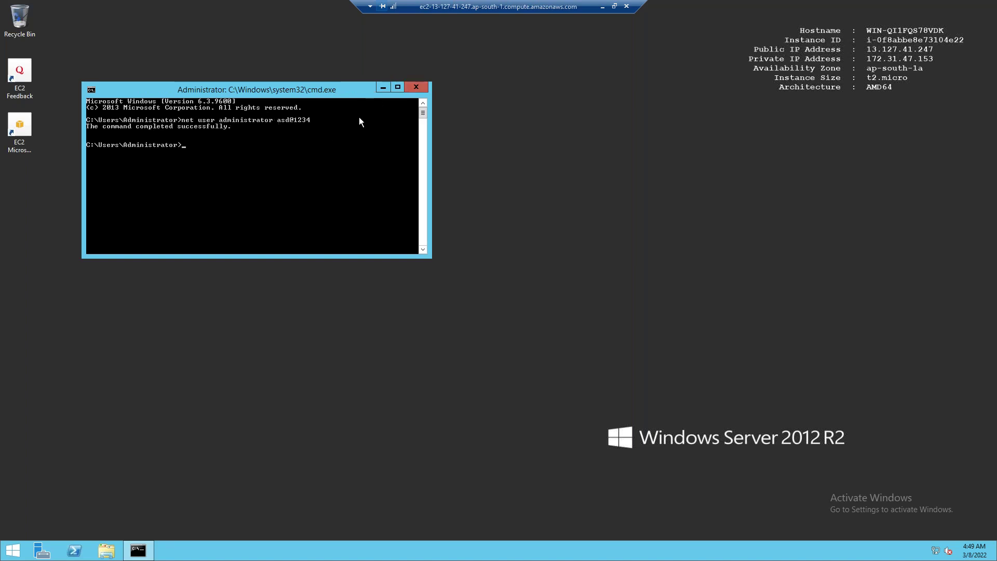
pyautogui.click(417, 87)
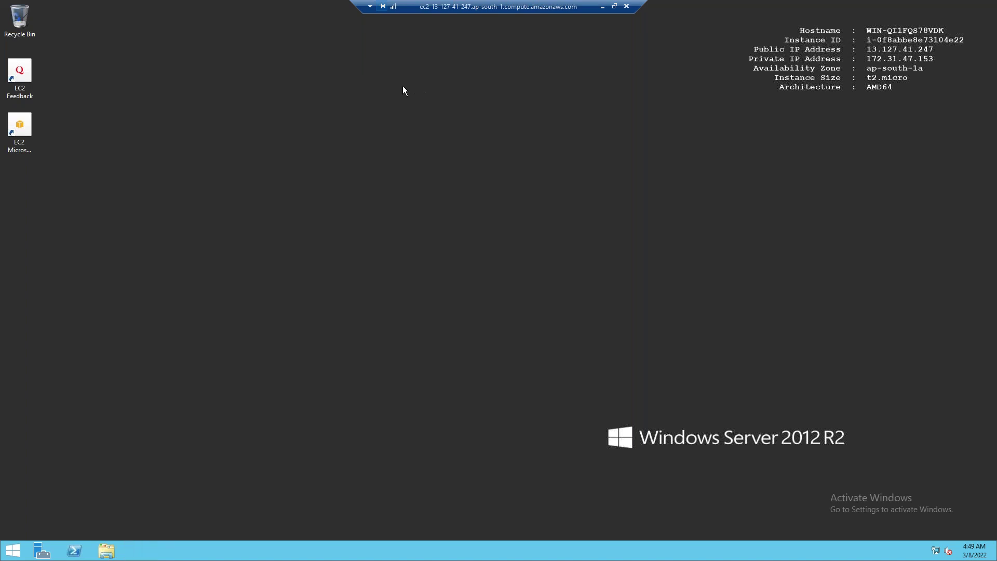
# Create desktop folders named 'raj' and 'ravi', then bring up Server Manager
pyautogui.rightClick(204, 66)
pyautogui.moveTo(240, 133)
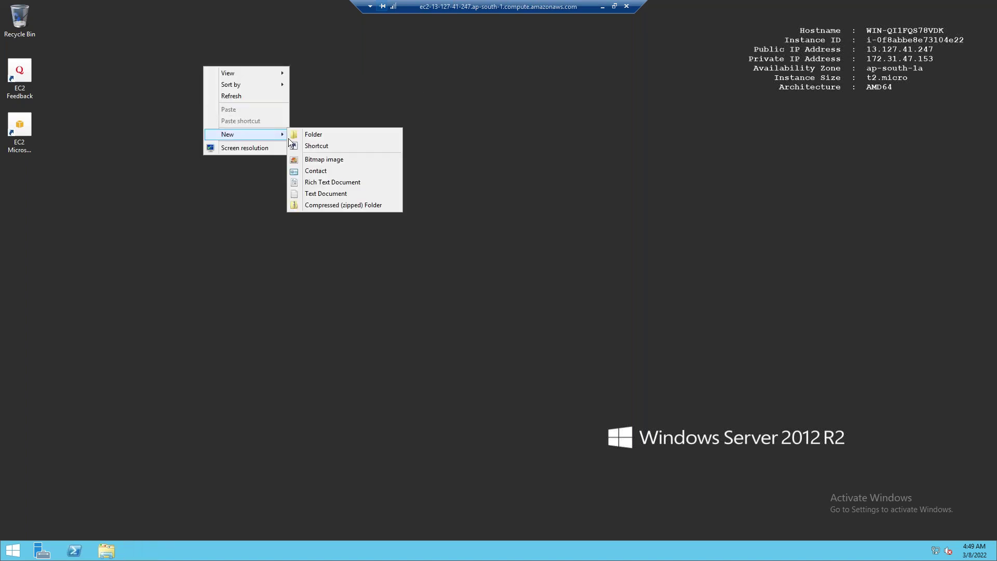
pyautogui.click(327, 134)
pyautogui.write('raj')
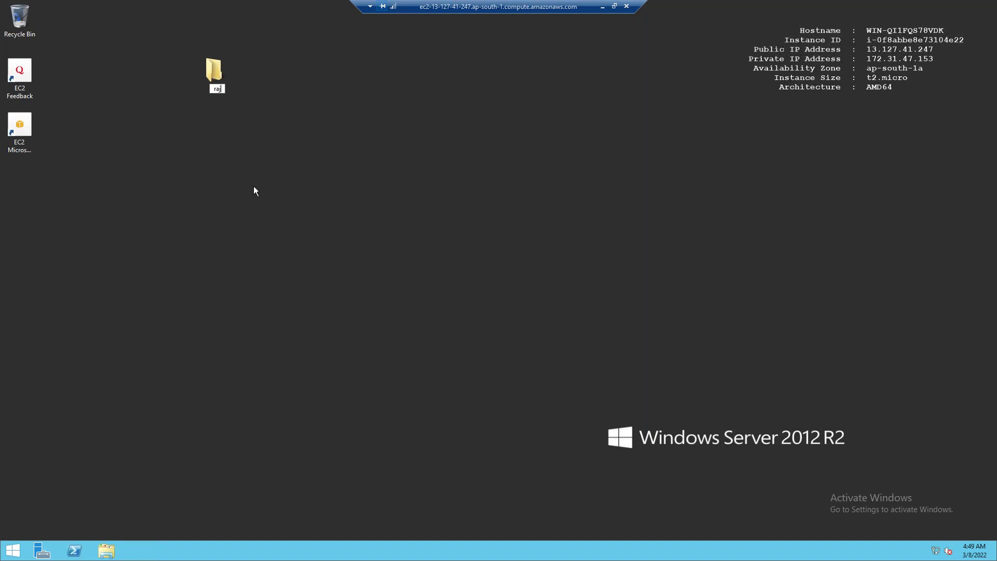
pyautogui.press('Return')
pyautogui.rightClick(266, 134)
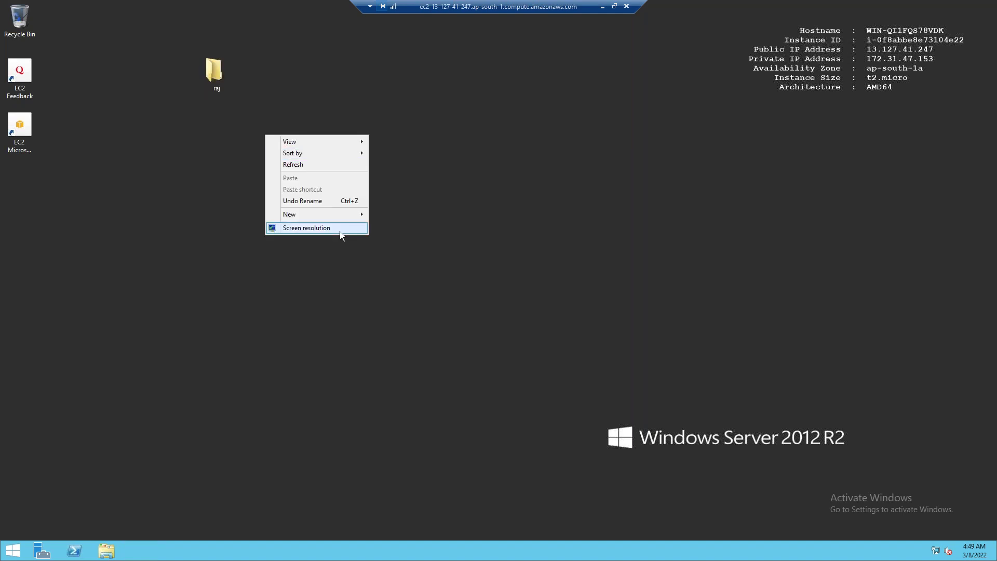
pyautogui.moveTo(338, 215)
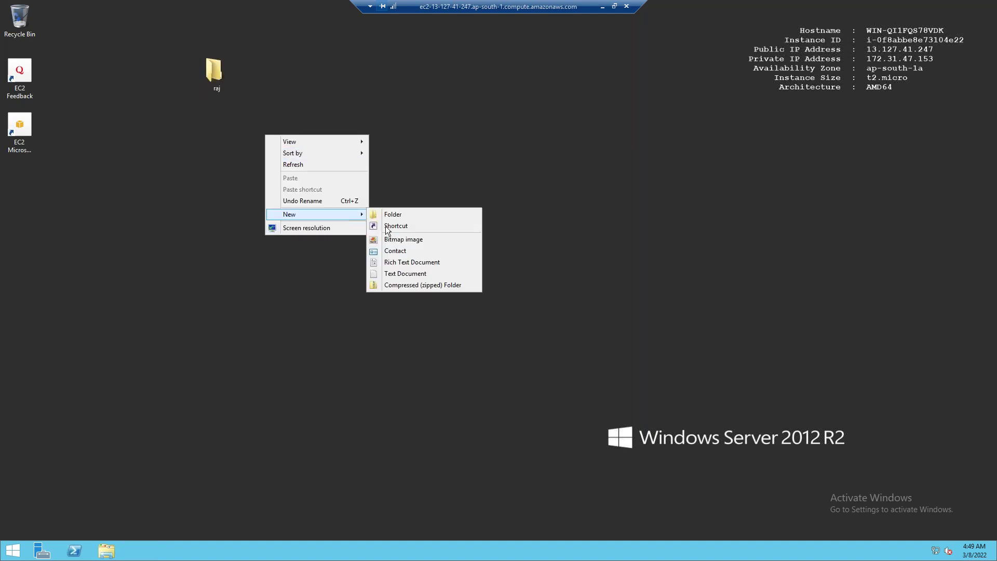
pyautogui.click(410, 214)
pyautogui.write('ravi')
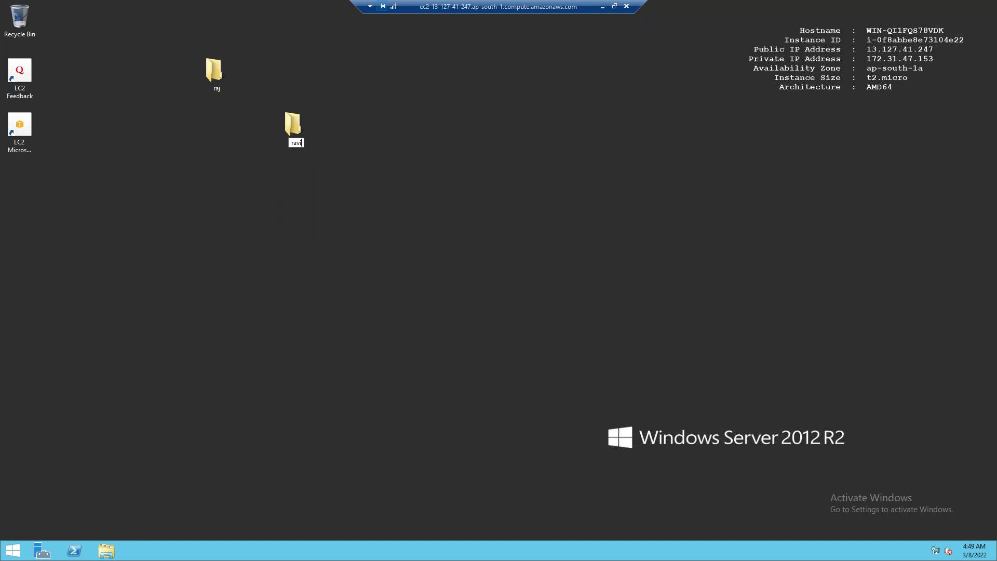
pyautogui.press('Return')
pyautogui.click(42, 551)
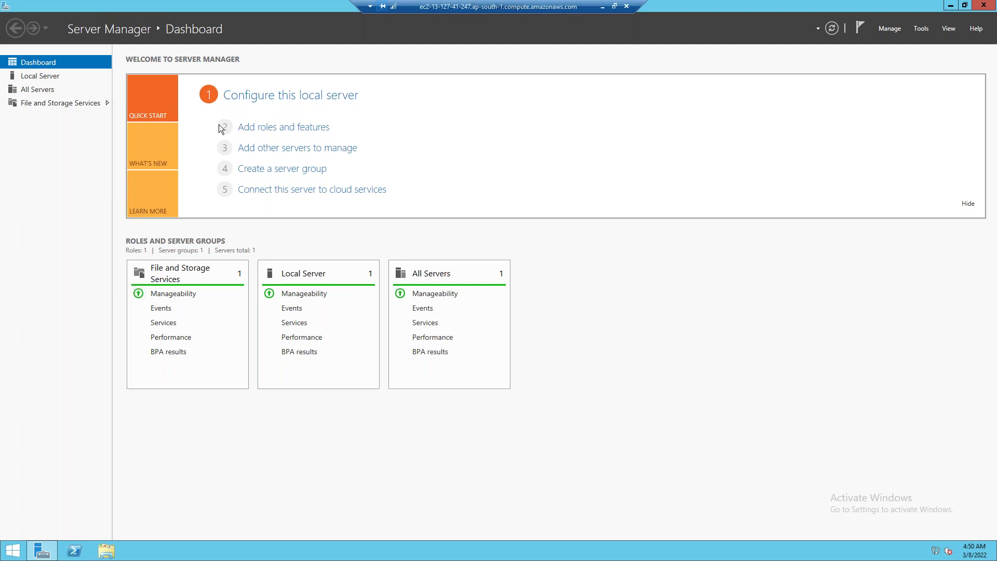
# Start the Add Roles and Features wizard and select Web Server (IIS) with its required features
pyautogui.click(286, 129)
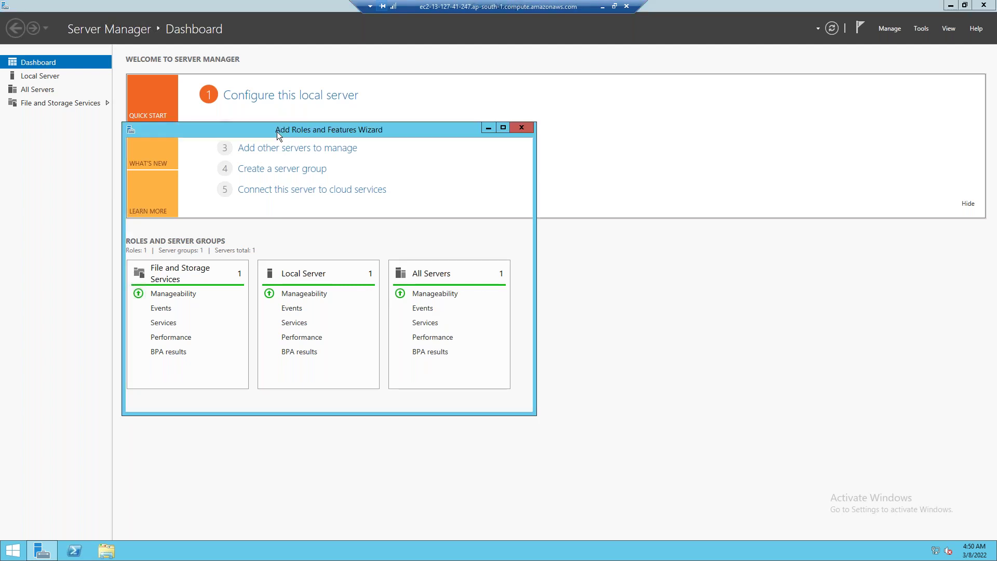
pyautogui.click(405, 401)
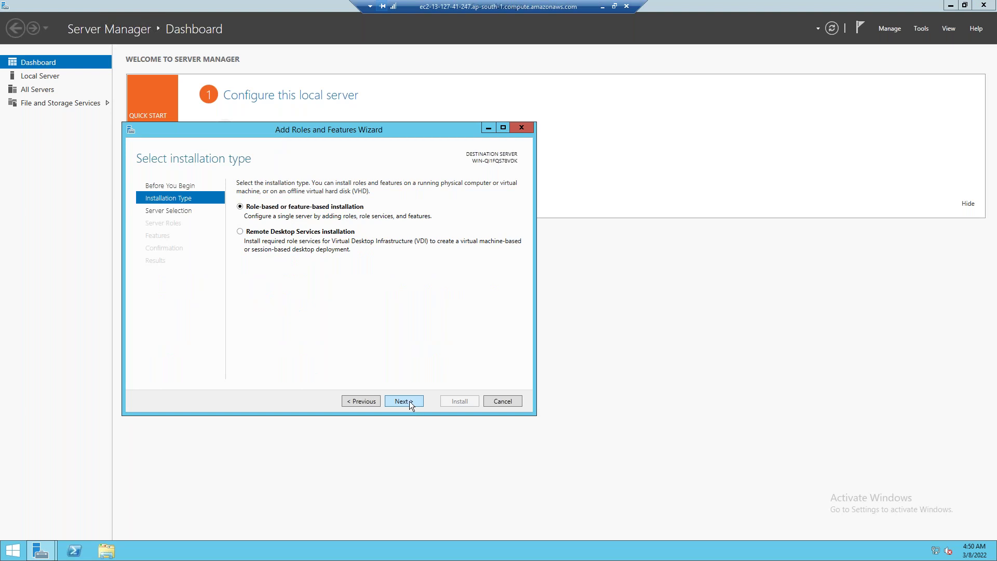
pyautogui.click(409, 401)
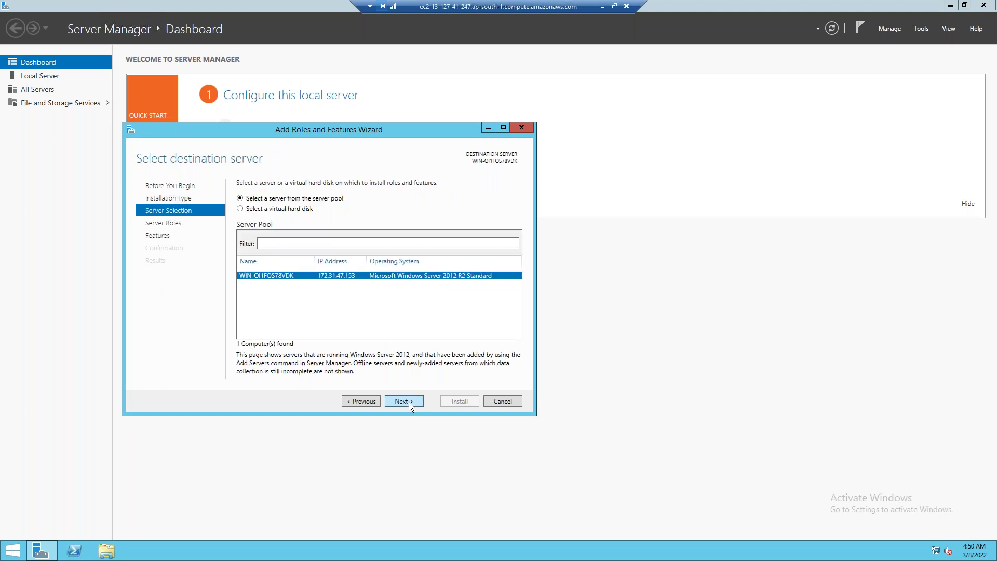
pyautogui.click(409, 402)
pyautogui.scroll(-2, 317, 342)
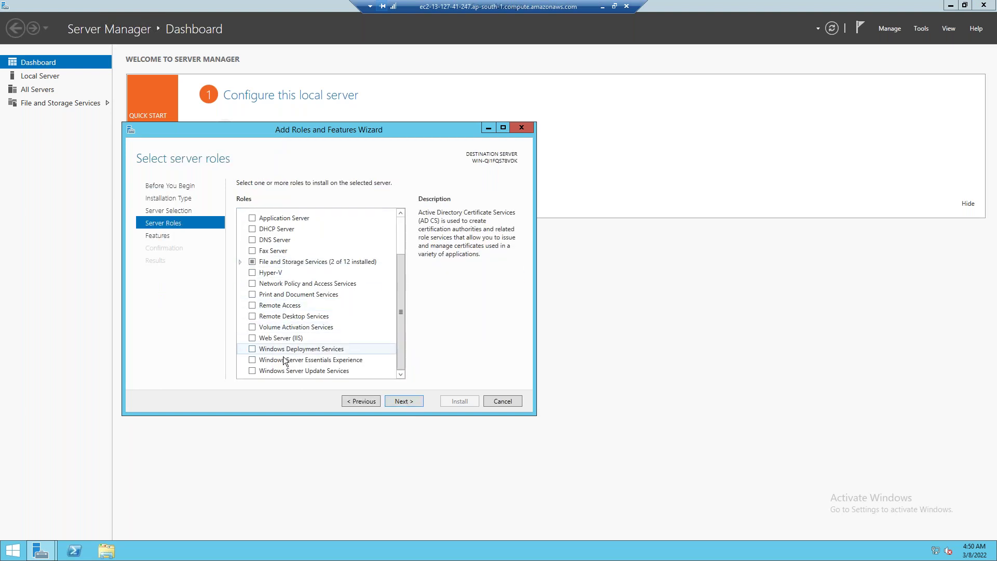
pyautogui.click(252, 338)
pyautogui.click(353, 349)
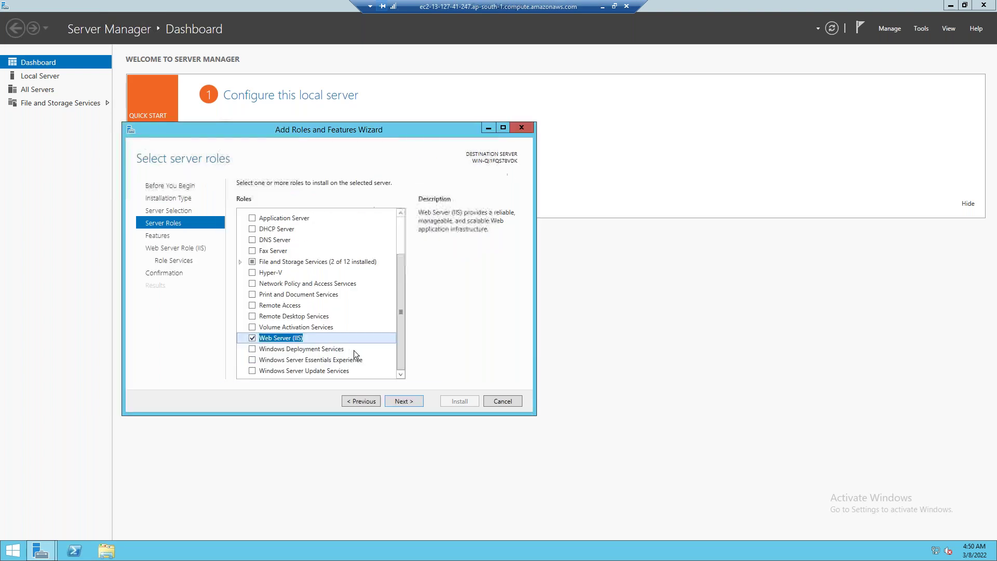
# Advance through the remaining wizard pages, begin the IIS installation, and minimize Server Manager
pyautogui.click(406, 403)
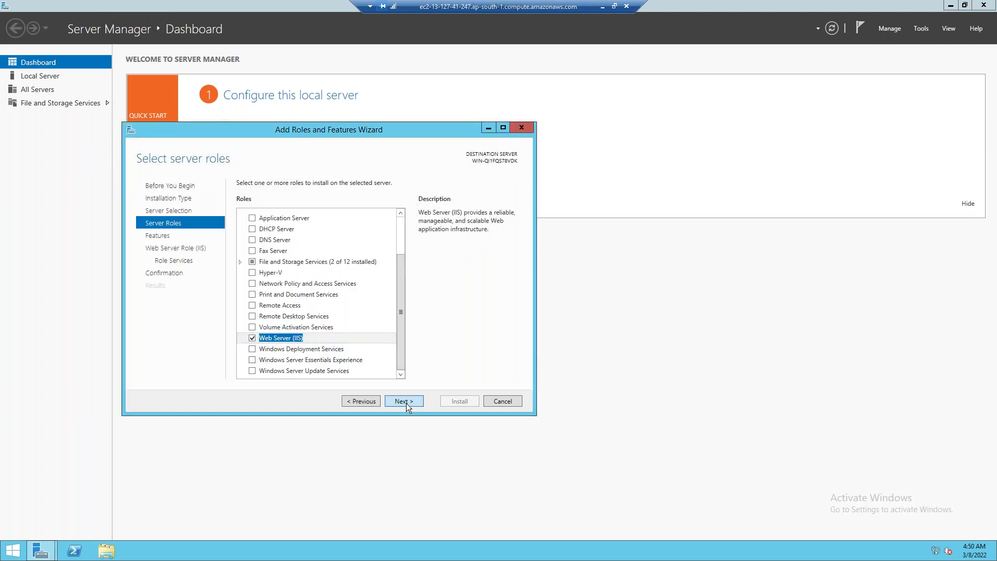
pyautogui.click(406, 403)
pyautogui.click(406, 403)
pyautogui.click(406, 403)
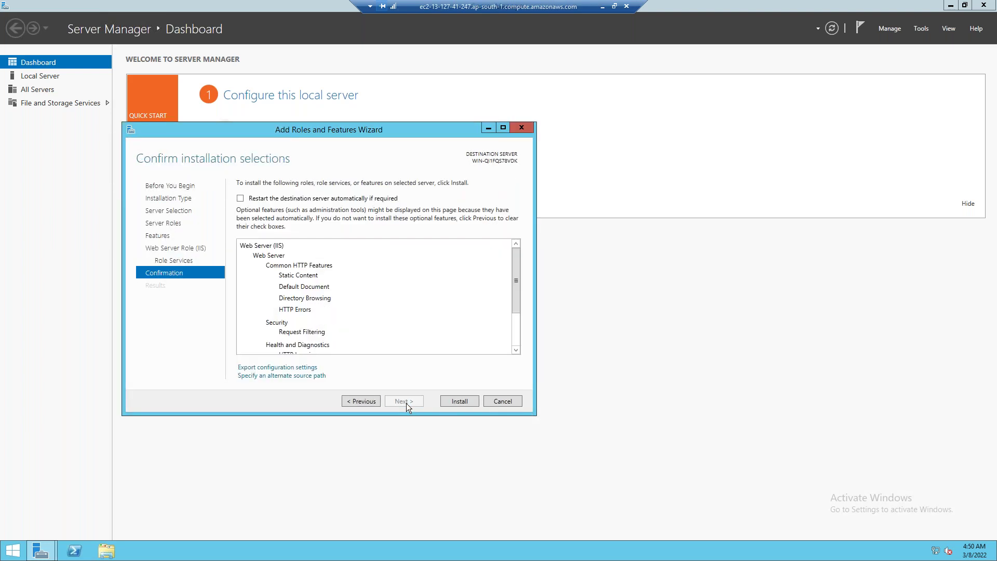
pyautogui.click(461, 403)
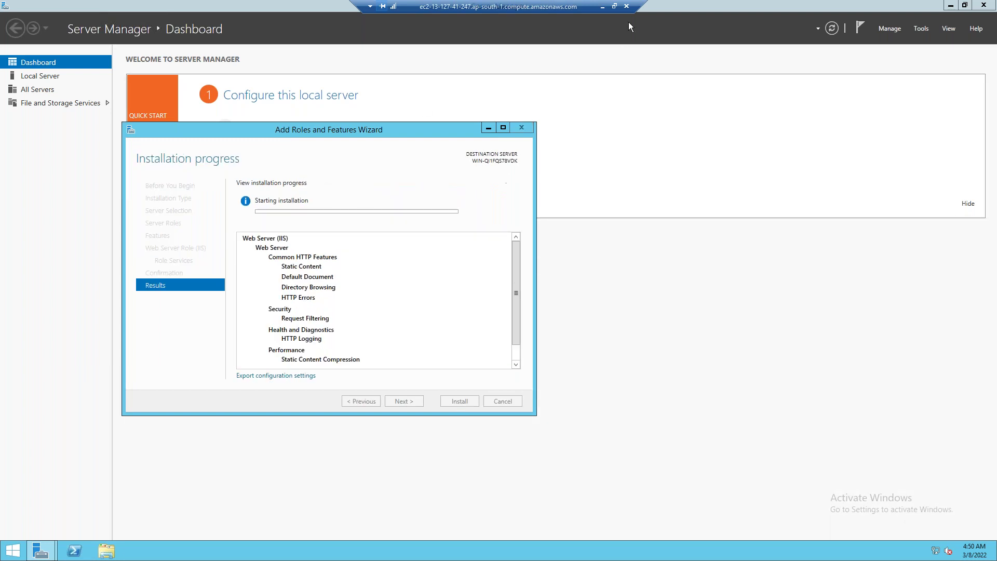
pyautogui.click(955, 6)
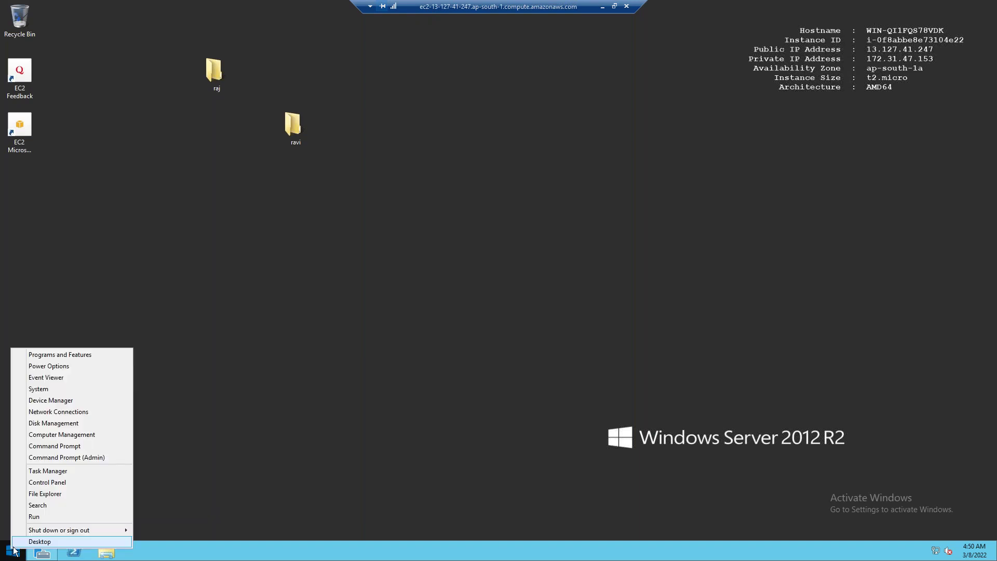
# Check Disk Management shows only Disk 0 (30 GB, C: plus 350 MB system), then return to EC2
pyautogui.click(61, 423)
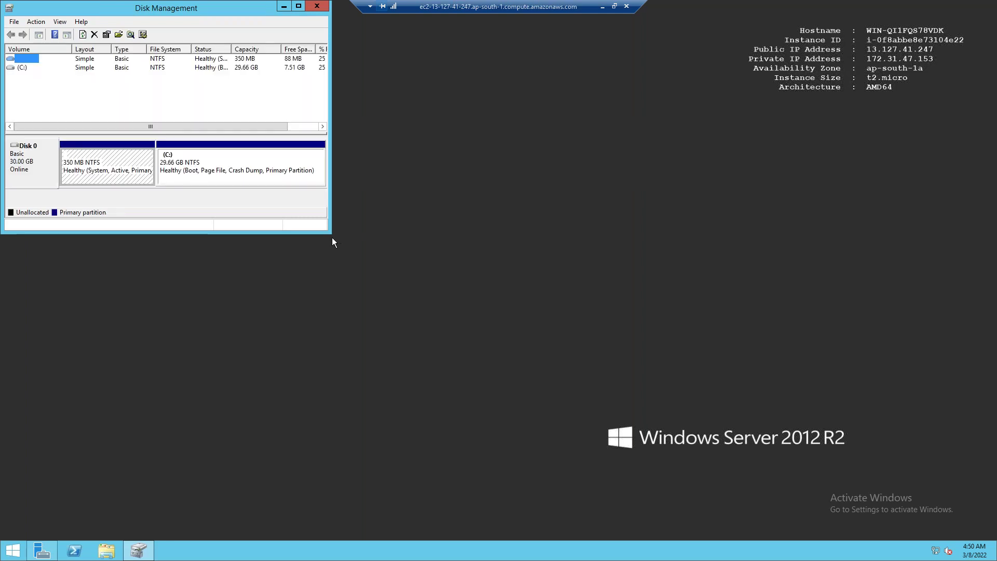
pyautogui.moveTo(583, 323); pyautogui.dragTo(584, 327)
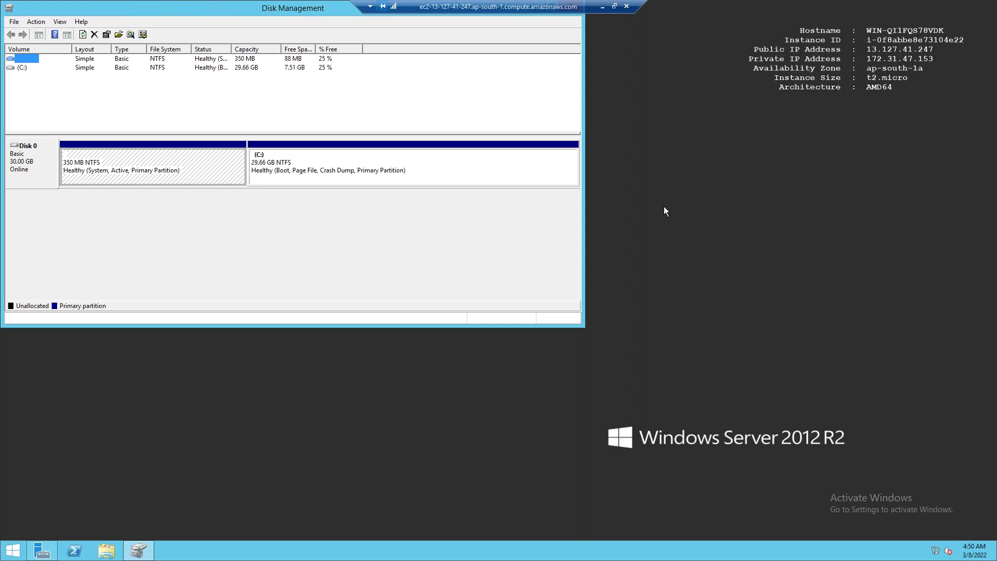
pyautogui.moveTo(239, 17); pyautogui.dragTo(514, 103)
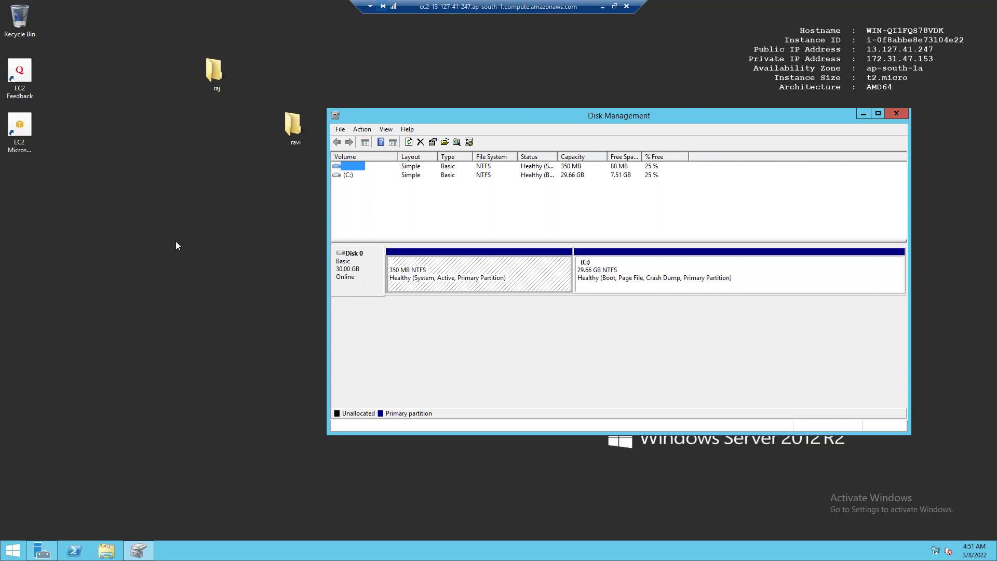
pyautogui.click(603, 7)
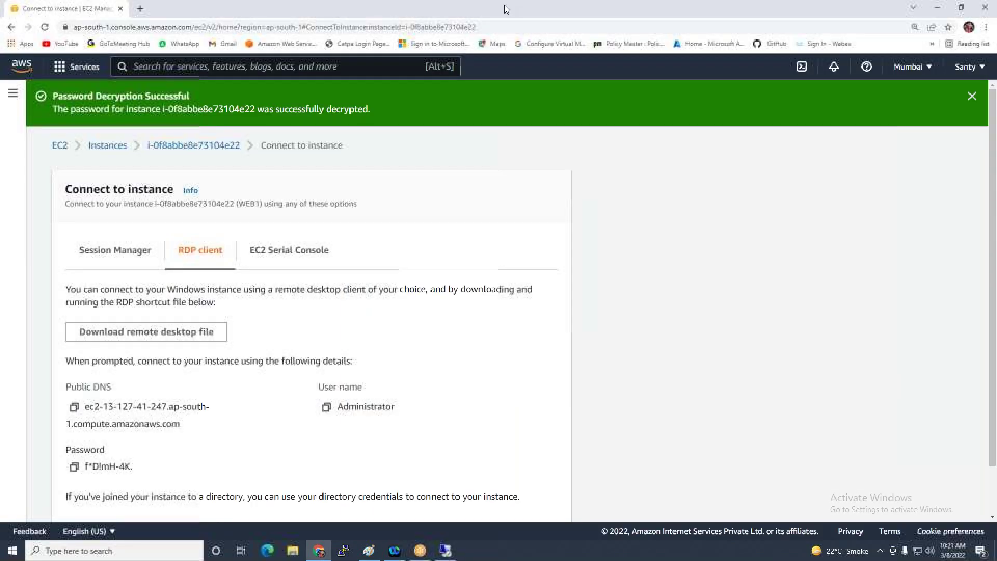
pyautogui.click(12, 93)
# Start a new EBS volume from Volumes and change its size from 100 to 1 GiB
pyautogui.scroll(-4, 42, 291)
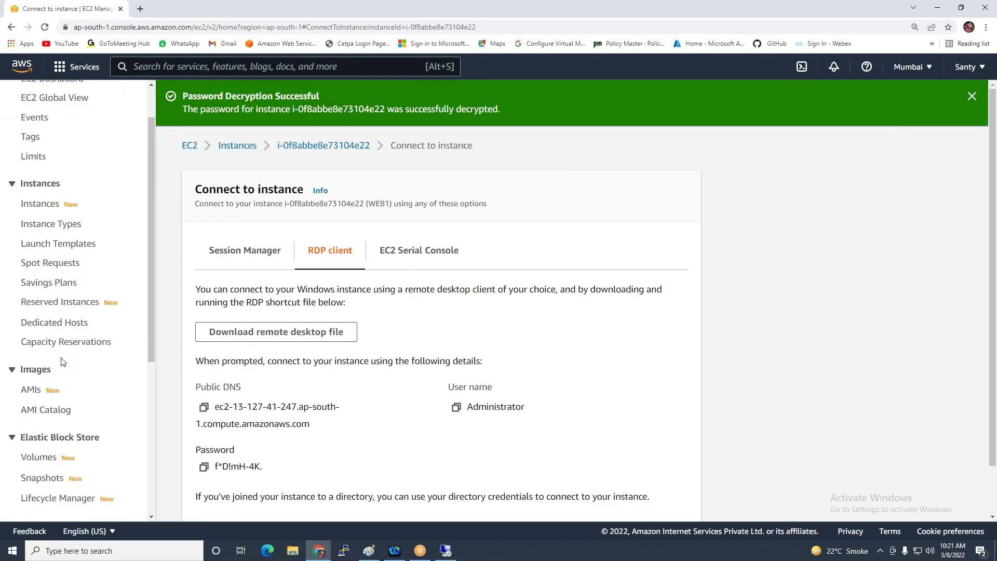
pyautogui.click(38, 306)
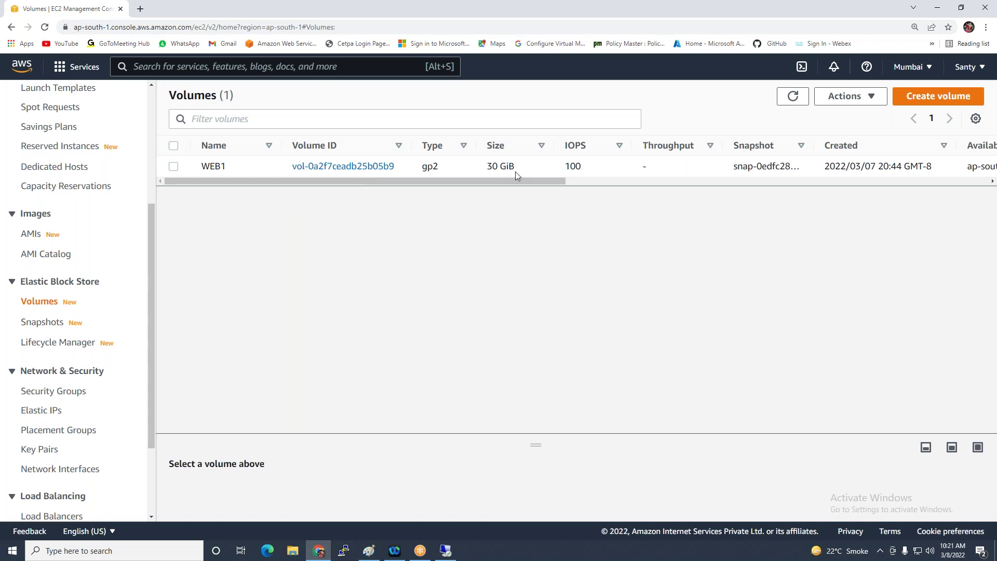
pyautogui.click(923, 104)
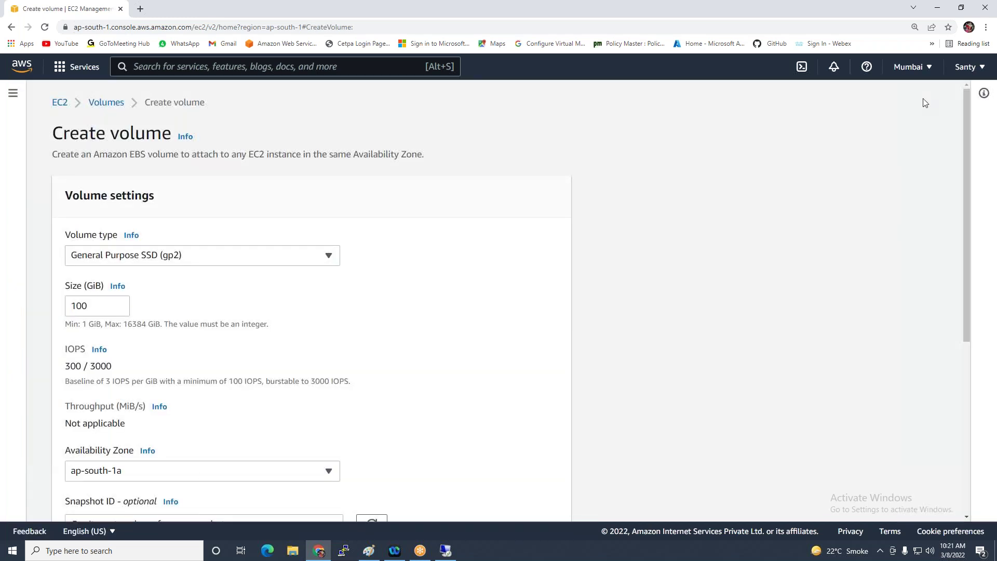
pyautogui.scroll(-1, 208, 281)
pyautogui.scroll(-2, 206, 281)
pyautogui.click(105, 202)
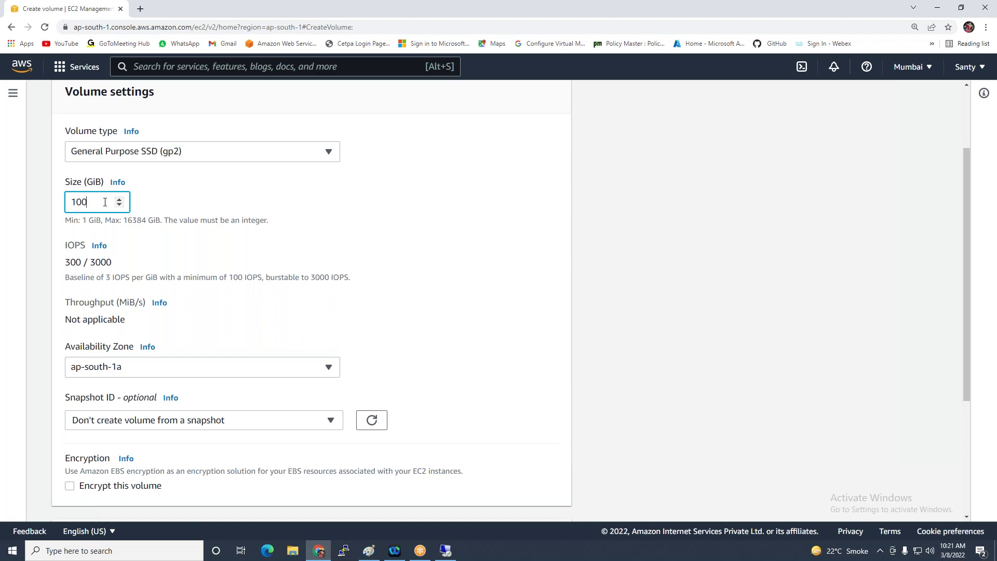
pyautogui.press('BackSpace')
pyautogui.press('BackSpace')
# Create the 1 GiB volume in ap-south-1a with tag Name = D-Drive
pyautogui.click(169, 369)
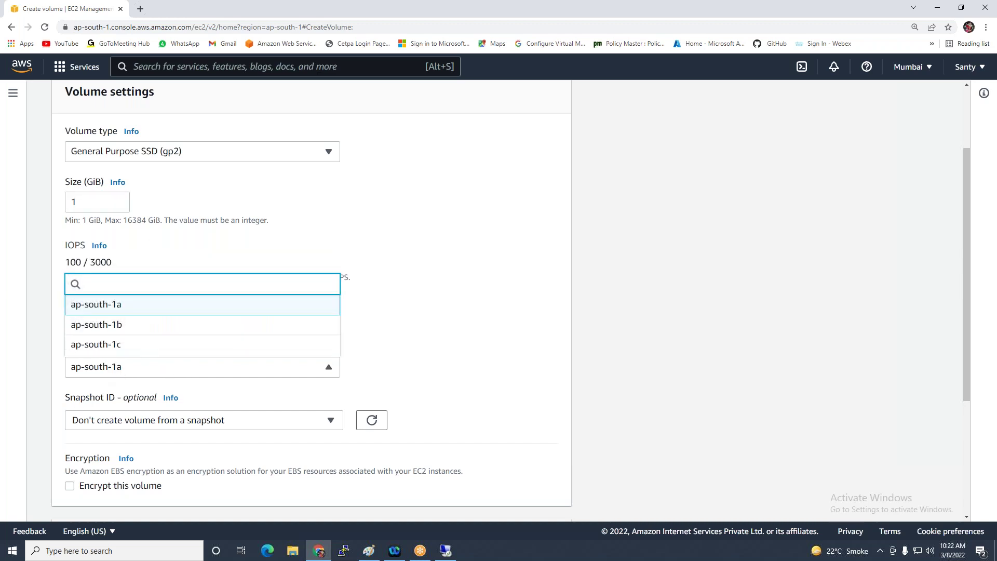
pyautogui.click(139, 310)
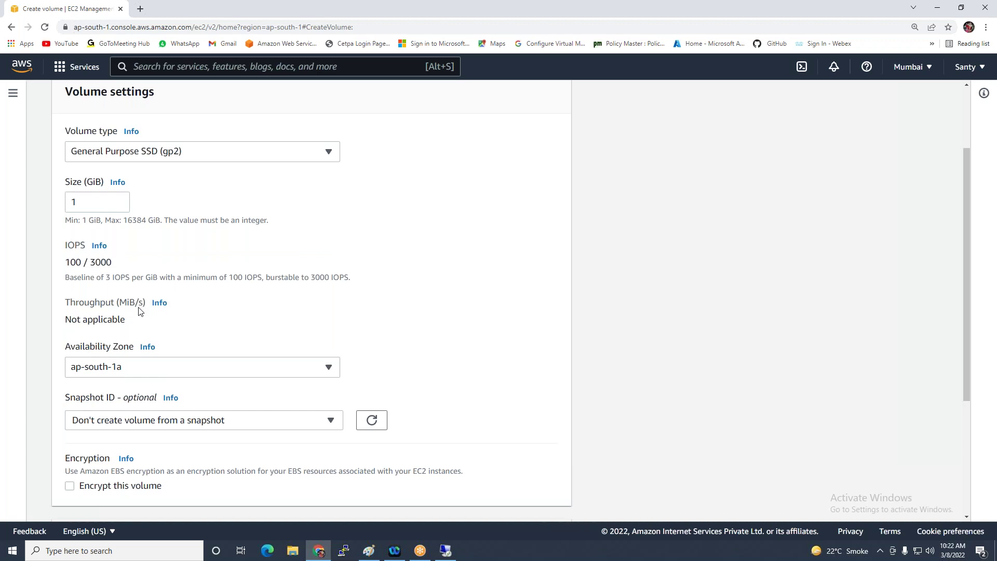
pyautogui.scroll(-3, 260, 345)
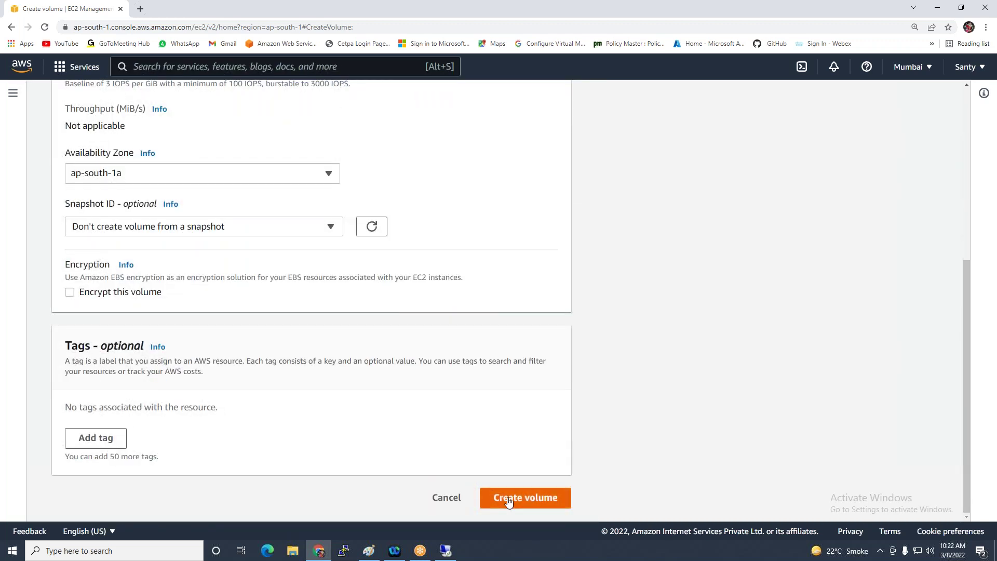
pyautogui.click(96, 436)
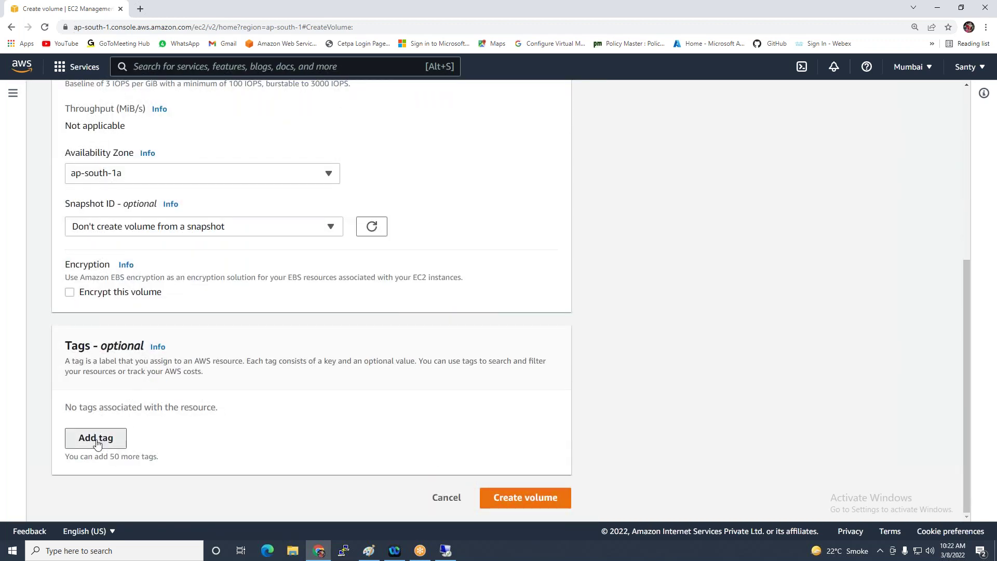
pyautogui.write('Name')
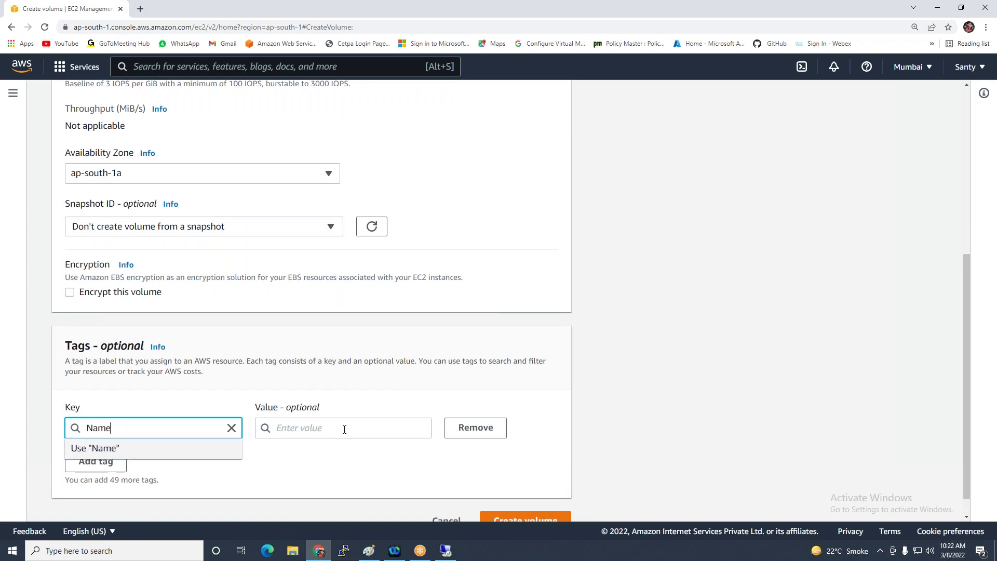
pyautogui.click(344, 429)
pyautogui.write('D-')
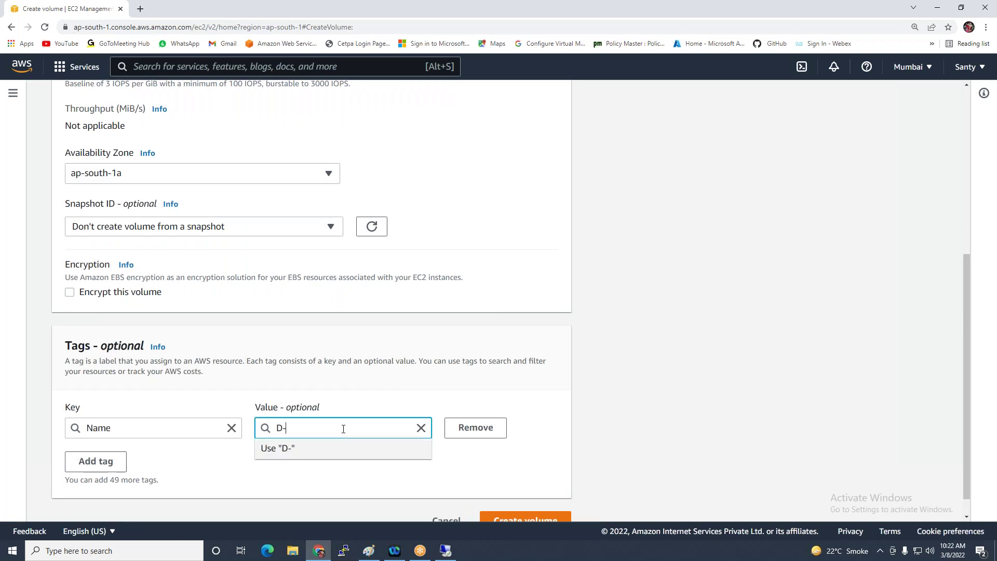
pyautogui.write('Drive')
pyautogui.click(661, 303)
pyautogui.scroll(-1, 625, 370)
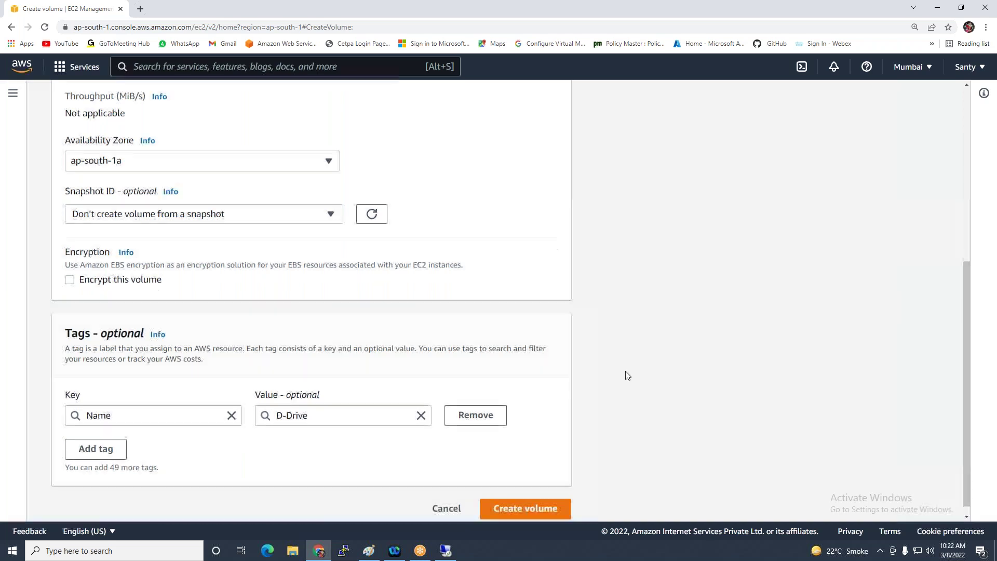
pyautogui.click(510, 496)
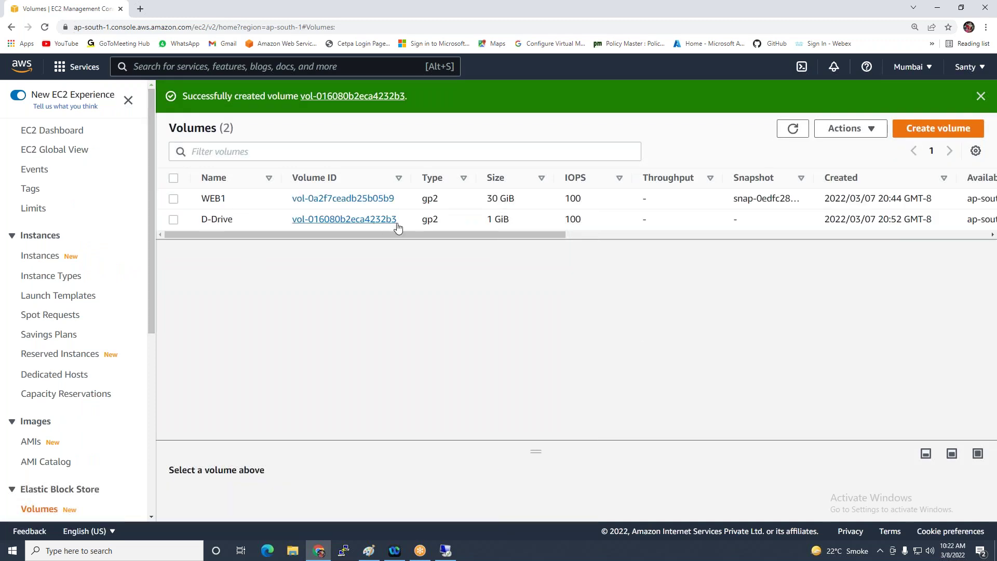
# Refresh the Volumes list and confirm D-Drive is Available with no attached instance
pyautogui.moveTo(503, 236); pyautogui.dragTo(693, 257)
pyautogui.click(790, 129)
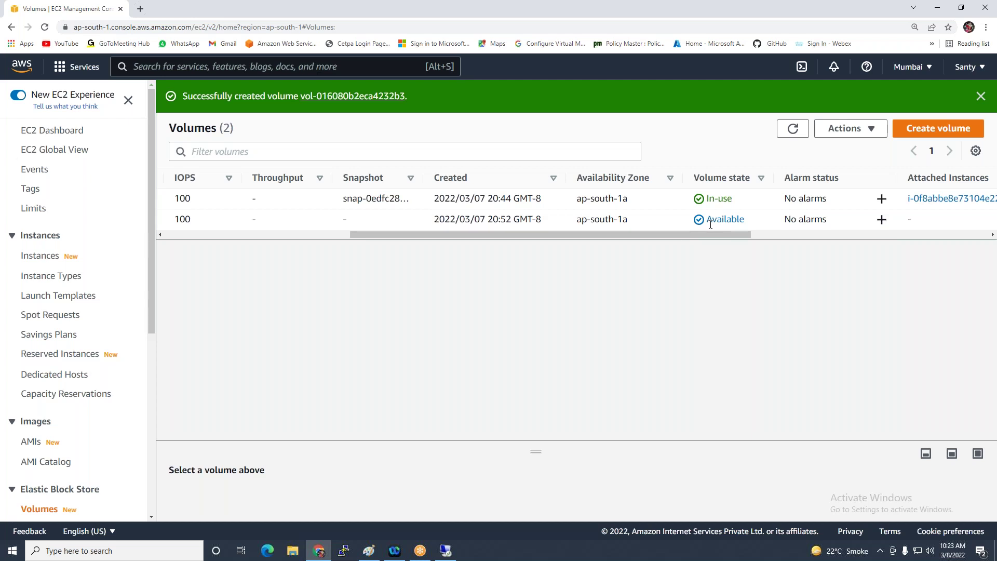
pyautogui.moveTo(711, 238); pyautogui.dragTo(802, 238)
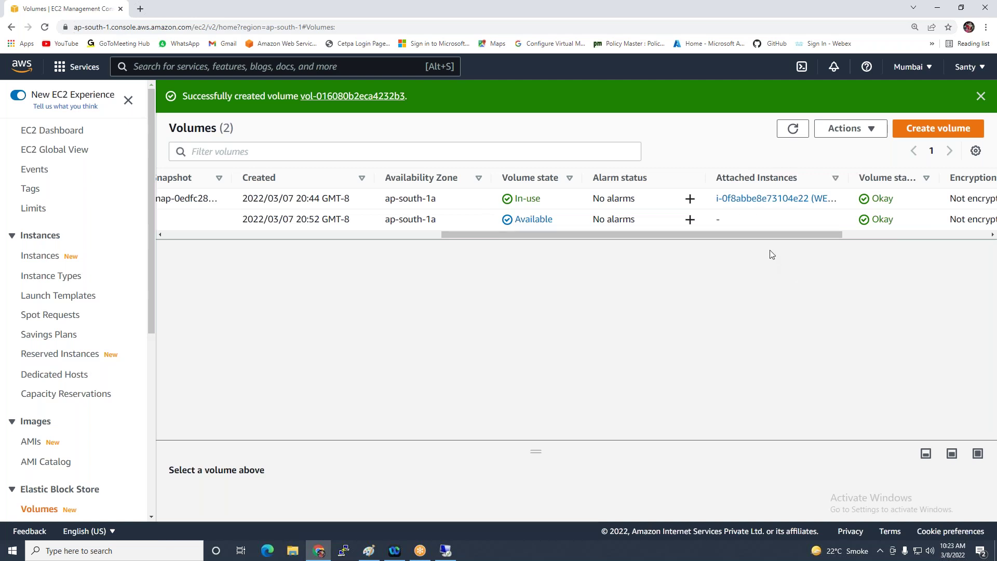
pyautogui.moveTo(766, 235); pyautogui.dragTo(453, 324)
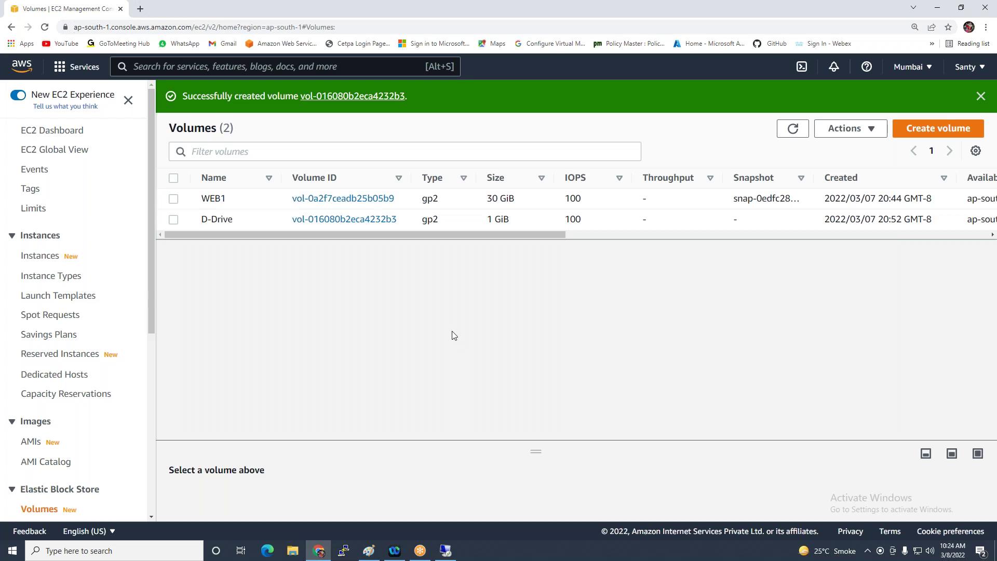
# Attach the 1 GiB D-Drive volume to the WEB1 instance and check its Attached Instances column
pyautogui.click(174, 220)
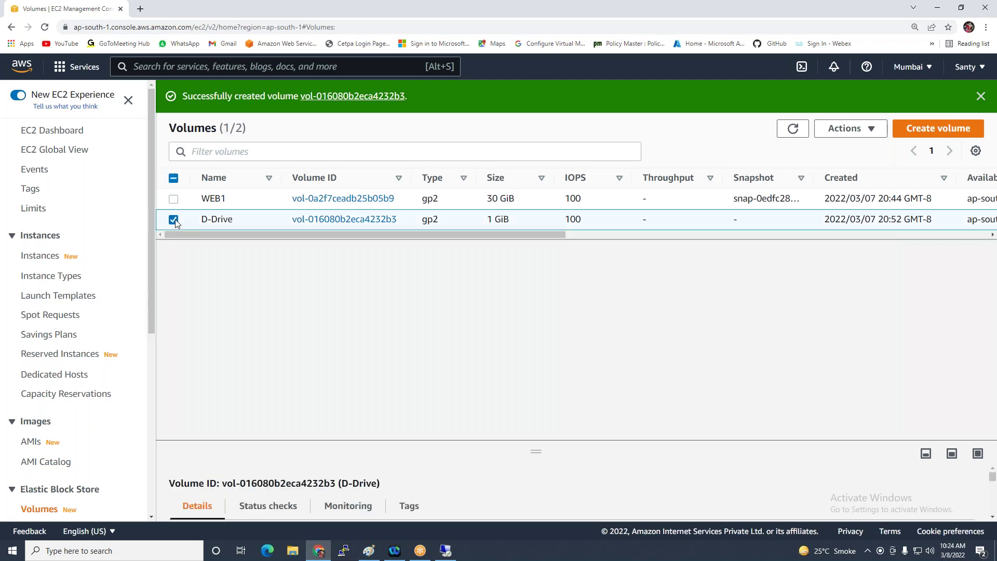
pyautogui.click(863, 133)
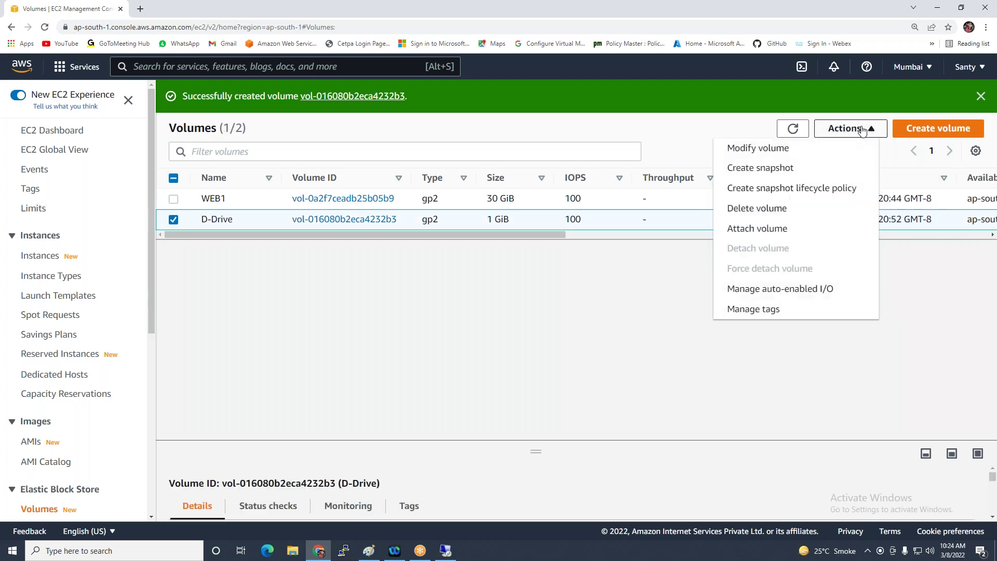
pyautogui.click(758, 229)
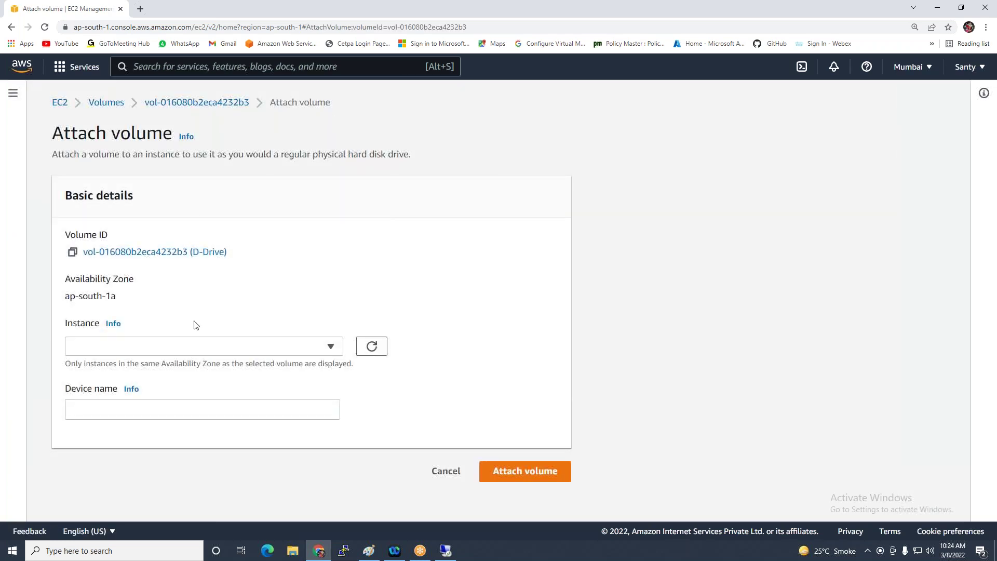
pyautogui.click(135, 352)
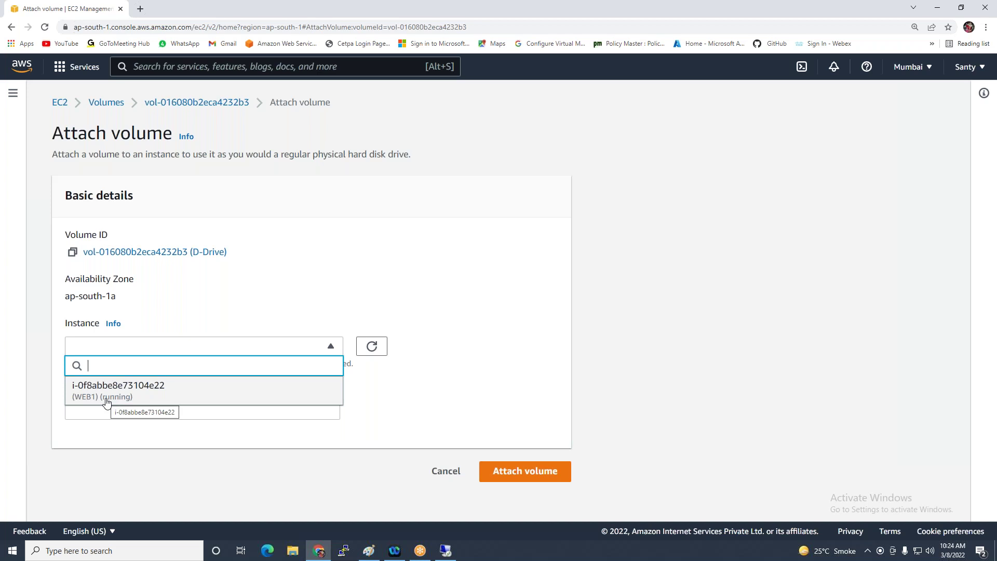
pyautogui.click(107, 398)
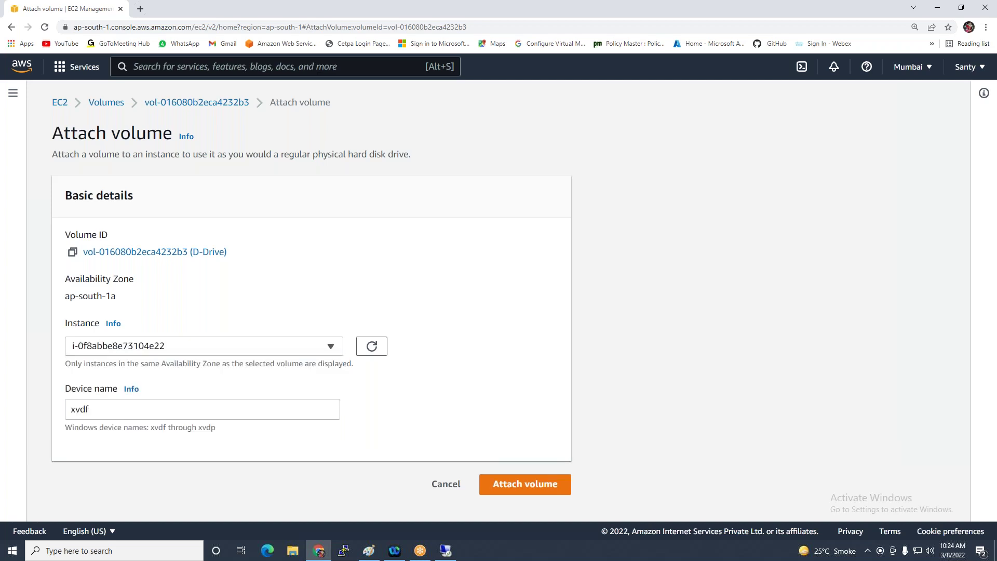
pyautogui.click(517, 485)
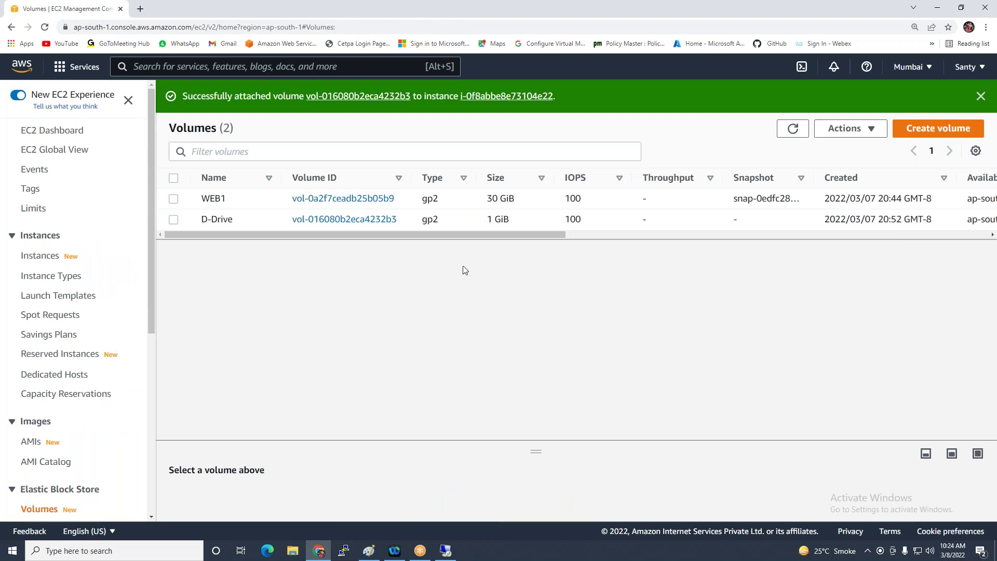
pyautogui.moveTo(459, 235); pyautogui.dragTo(743, 238)
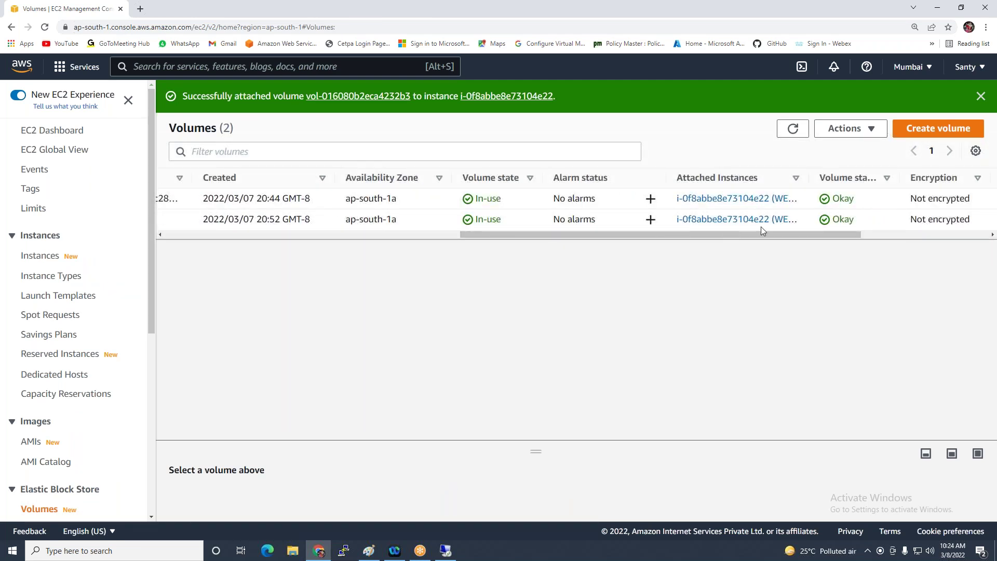
# In the WEB1 remote session, view This PC, then find the new 1 GB Disk 1 offline in Disk Management
pyautogui.click(445, 547)
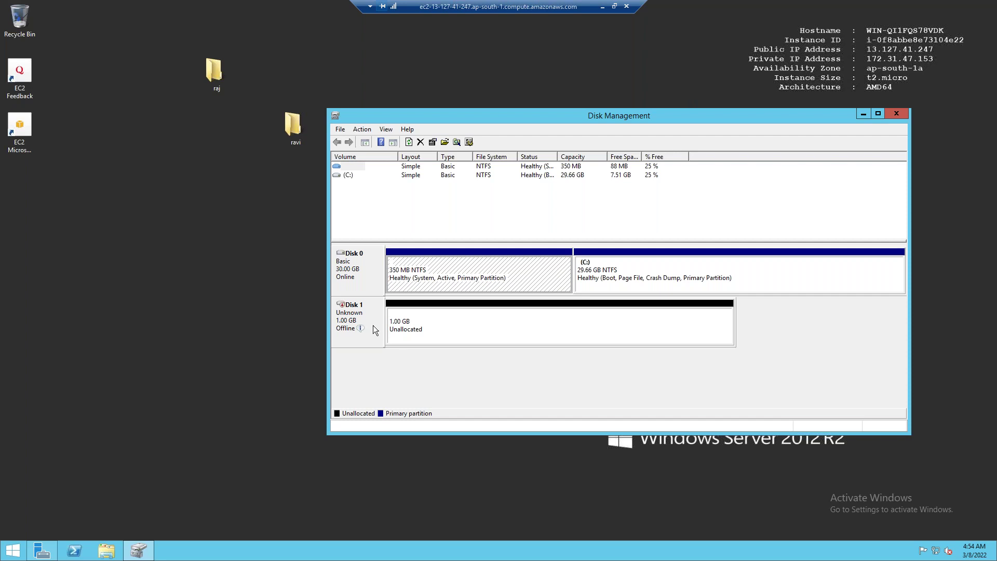
pyautogui.click(109, 551)
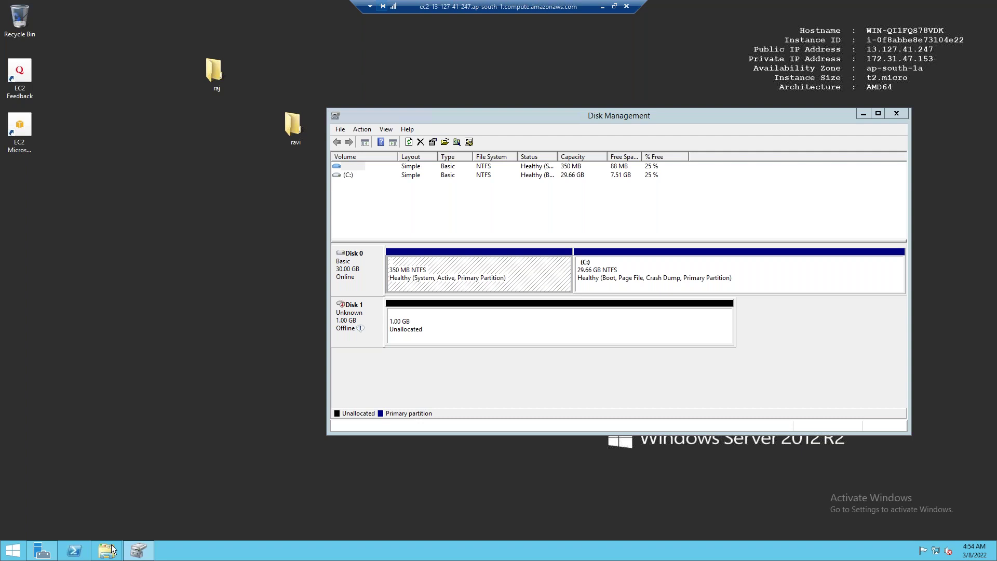
pyautogui.click(241, 210)
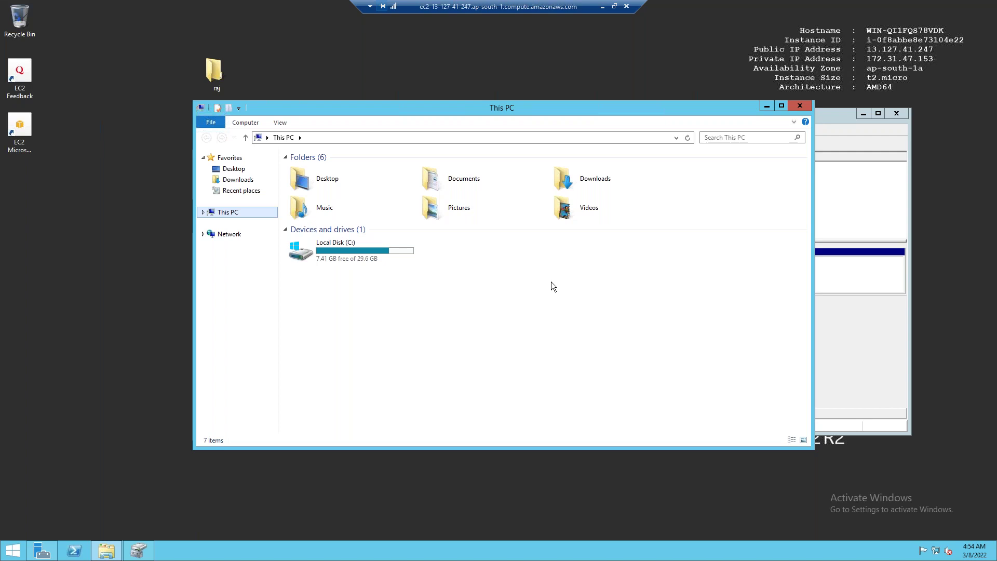
pyautogui.click(766, 107)
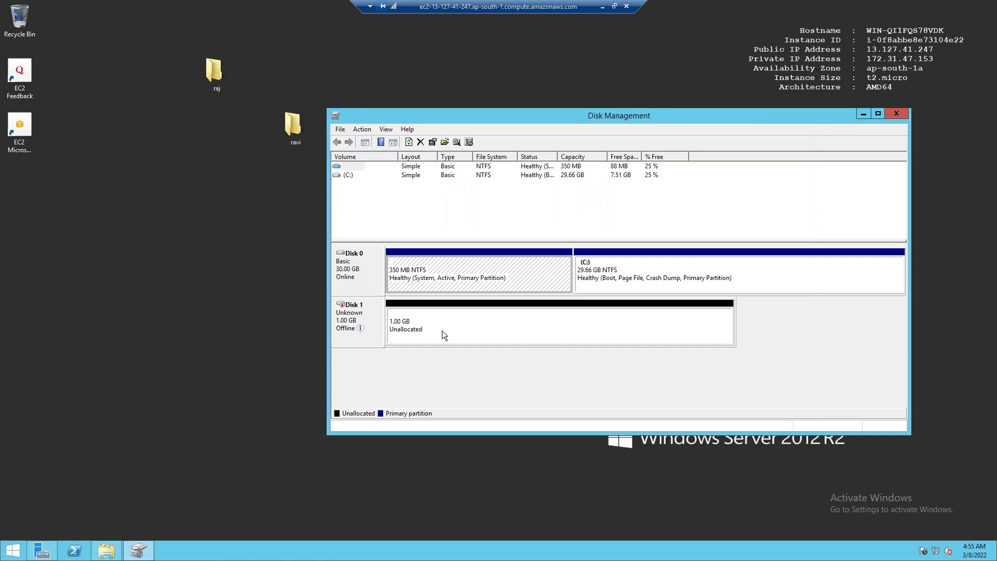
pyautogui.moveTo(357, 330)
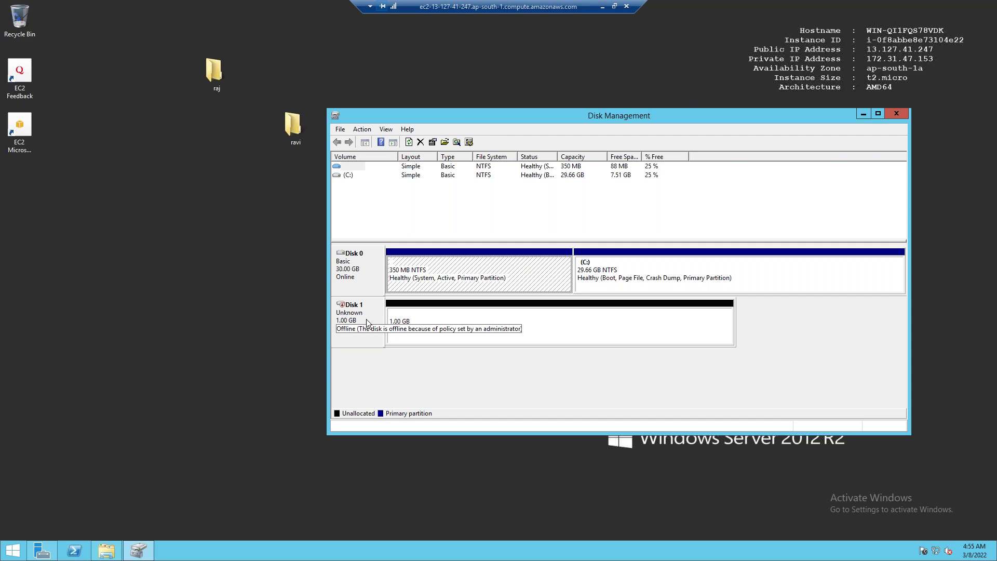
# Bring Disk 1 online and initialize it
pyautogui.rightClick(367, 316)
pyautogui.click(395, 325)
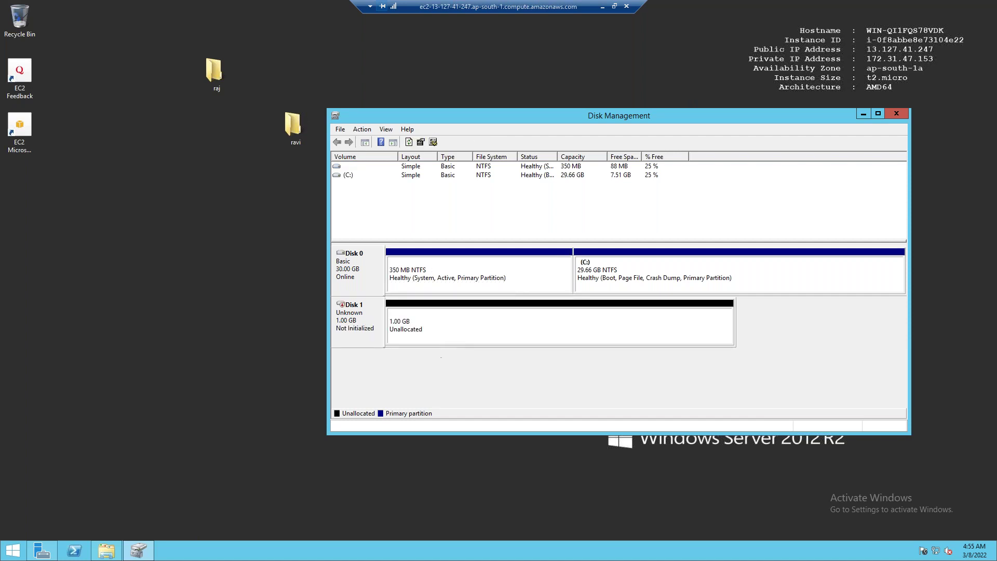
pyautogui.rightClick(370, 315)
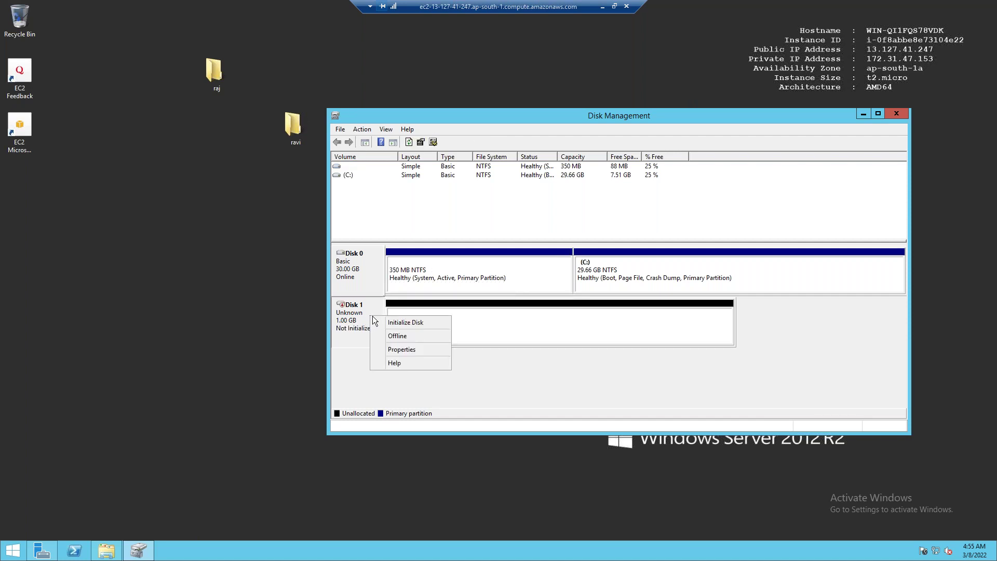
pyautogui.click(416, 322)
pyautogui.click(652, 338)
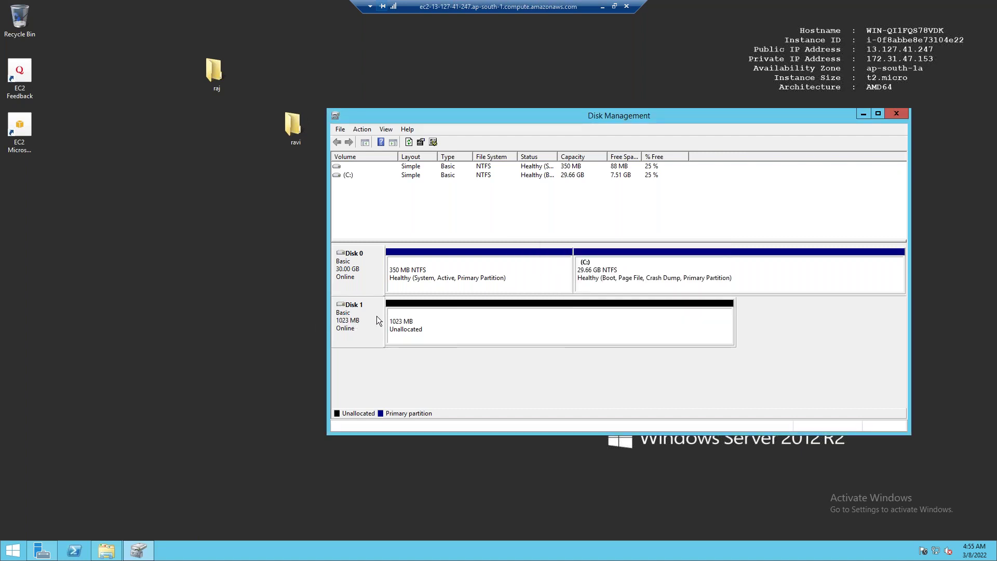
# Create a full-size NTFS simple volume on D: labelled DATA
pyautogui.rightClick(432, 315)
pyautogui.click(462, 318)
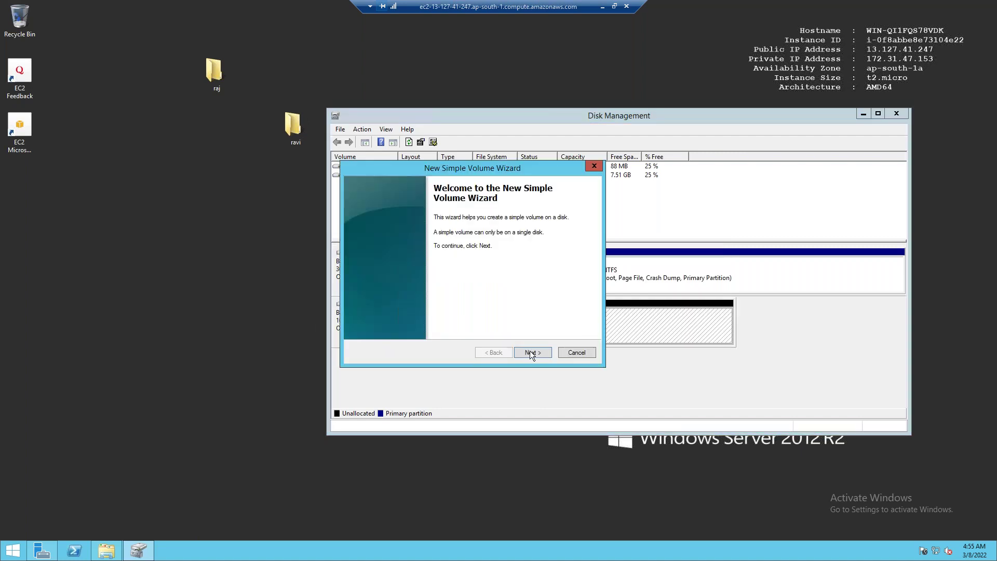
pyautogui.click(530, 350)
pyautogui.click(530, 352)
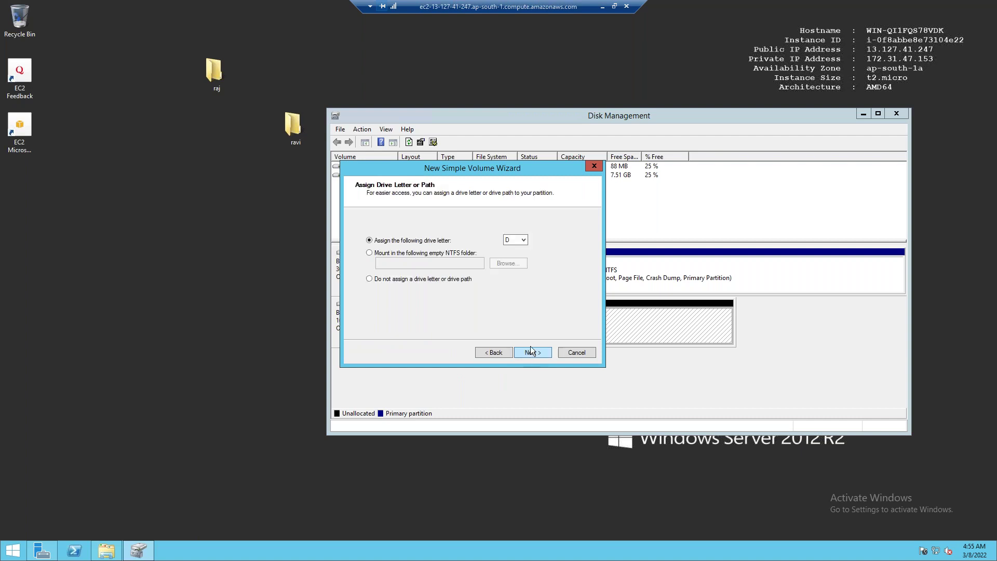
pyautogui.click(526, 348)
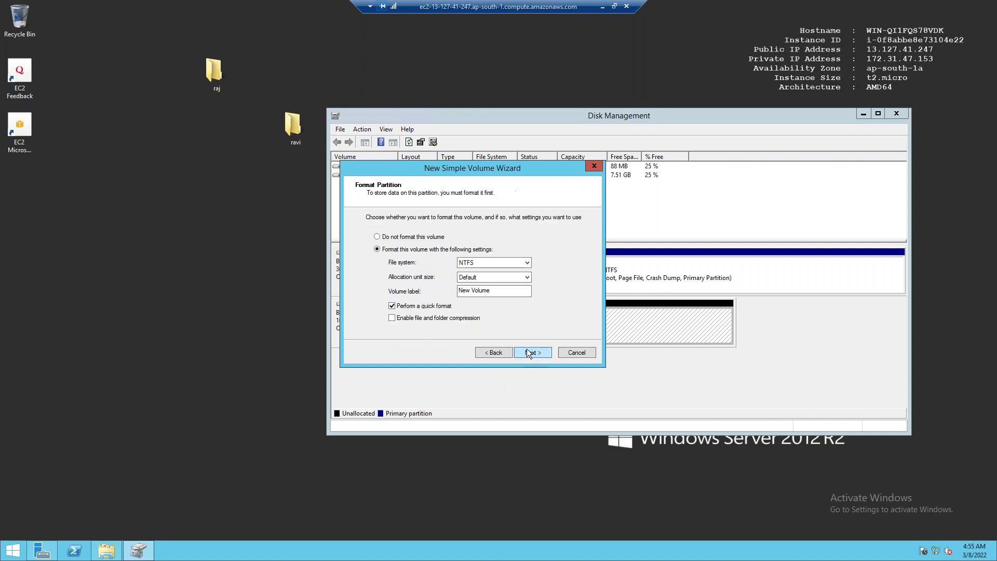
pyautogui.click(507, 291)
pyautogui.write('DATA')
pyautogui.click(525, 348)
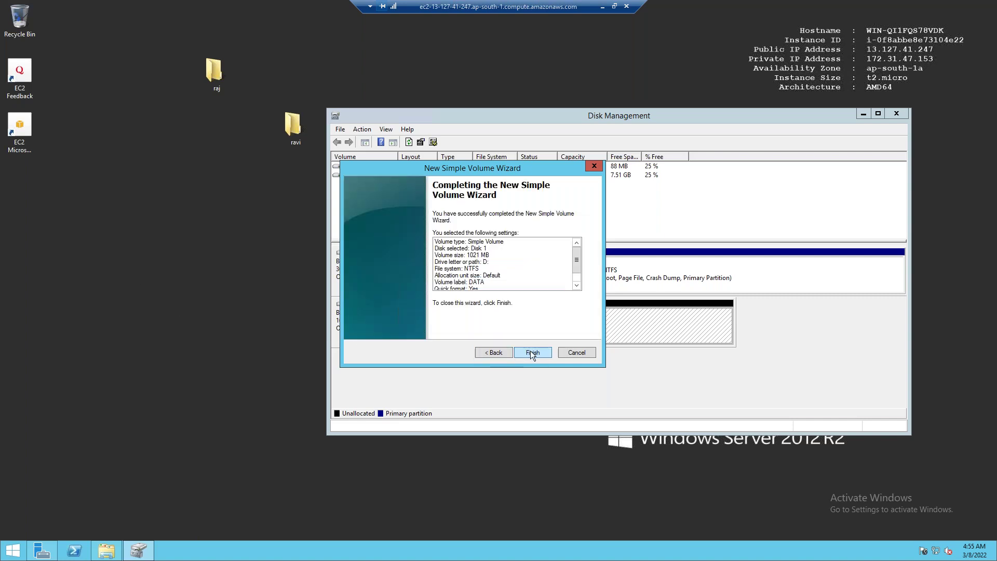
pyautogui.click(530, 350)
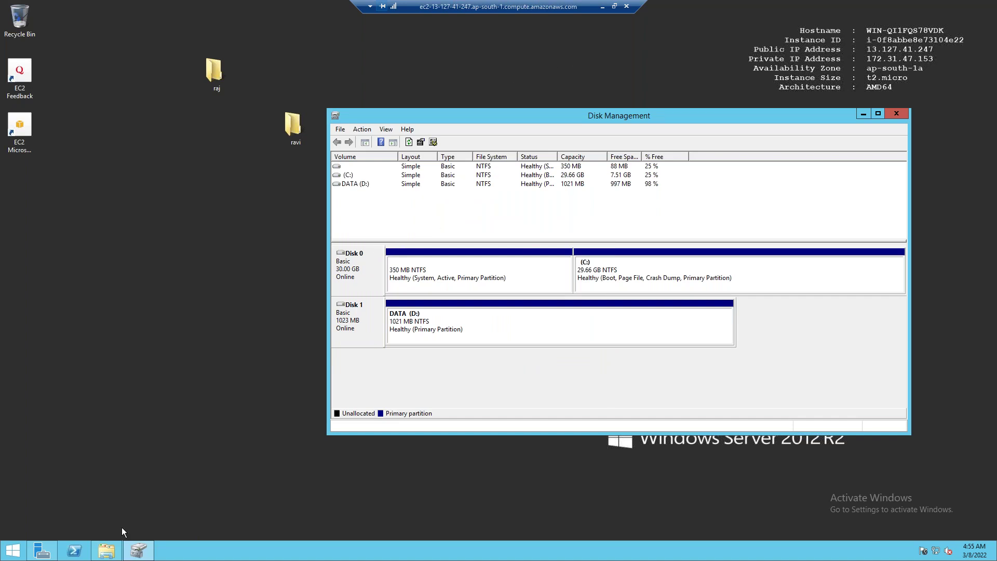
# Open the DATA (D:) drive and create a folder named 'cloud data'
pyautogui.click(106, 550)
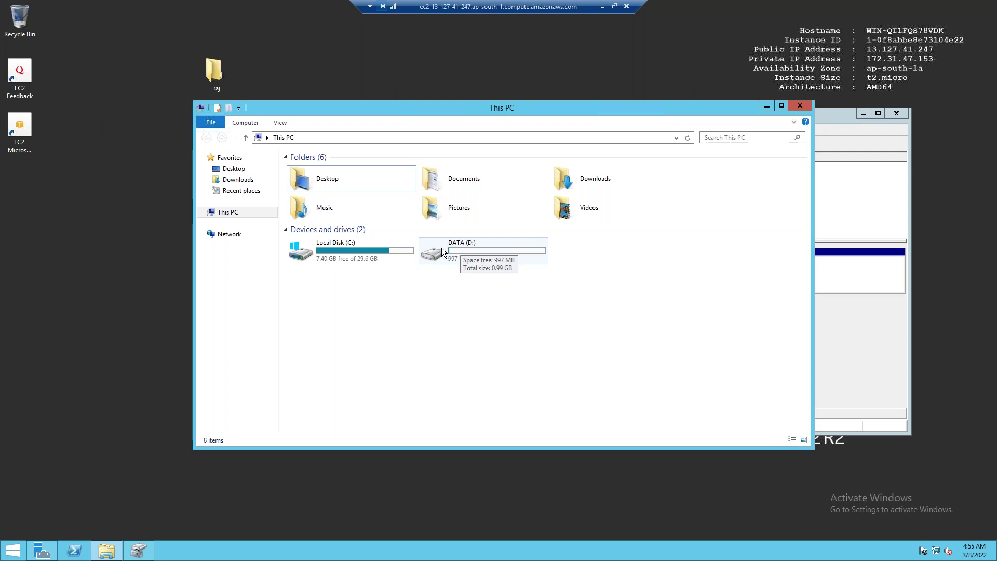
pyautogui.moveTo(423, 107); pyautogui.dragTo(616, 77)
pyautogui.doubleClick(690, 224)
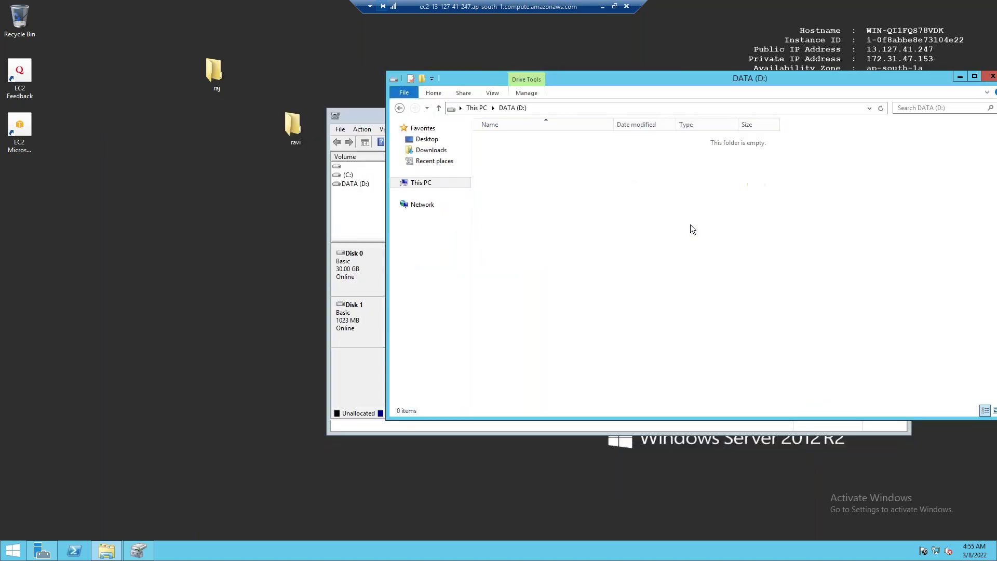
pyautogui.rightClick(522, 148)
pyautogui.moveTo(567, 267)
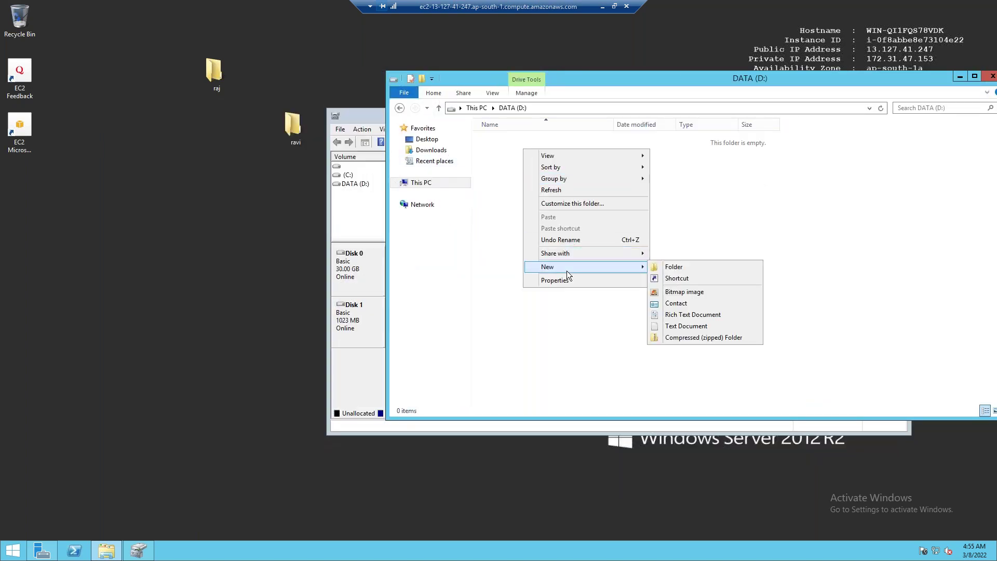
pyautogui.click(715, 265)
pyautogui.write('cloud data')
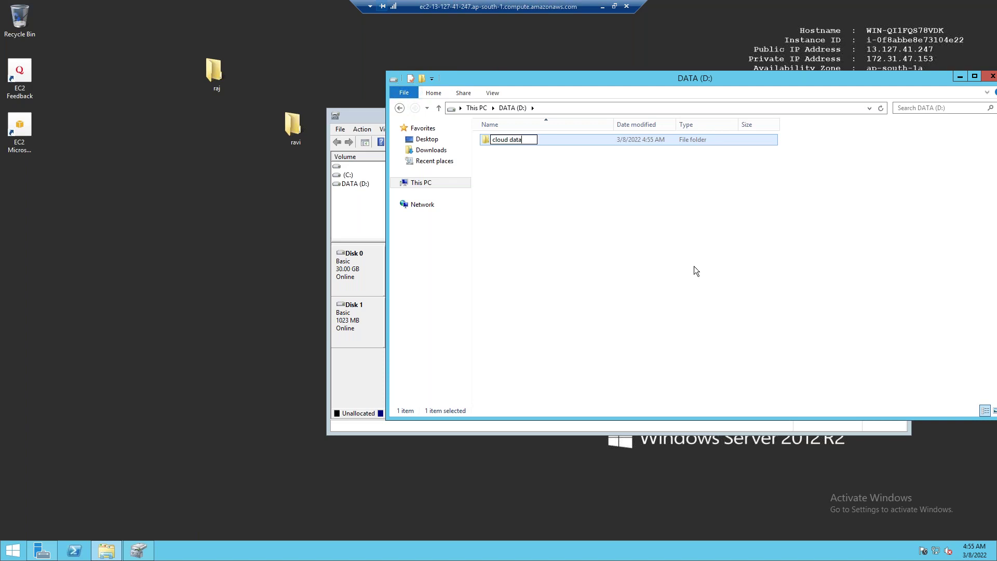
pyautogui.press('Return')
# Add a new text document, paste repeated copies of both items, then close the drive window
pyautogui.rightClick(550, 186)
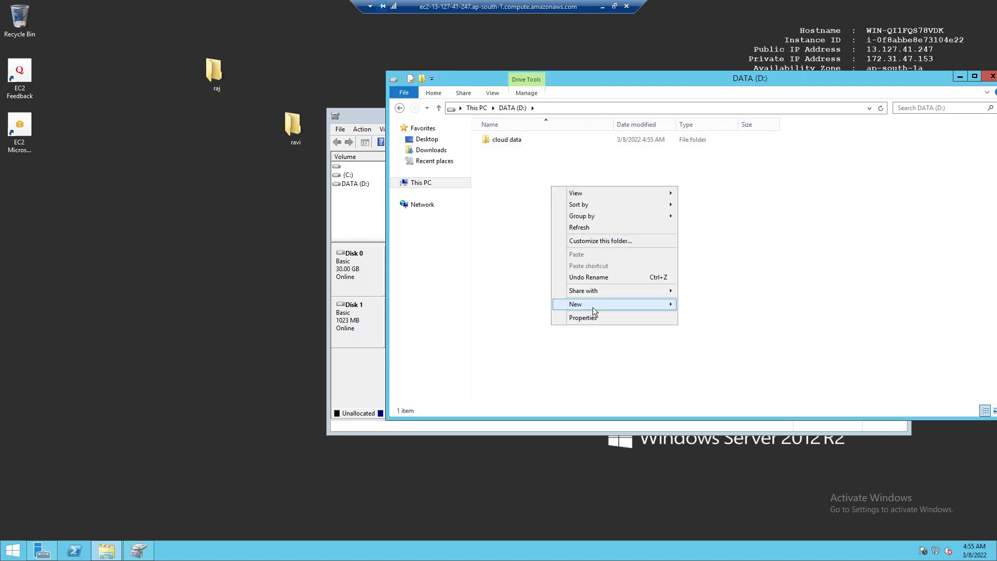
pyautogui.moveTo(592, 305)
pyautogui.click(709, 363)
pyautogui.click(659, 308)
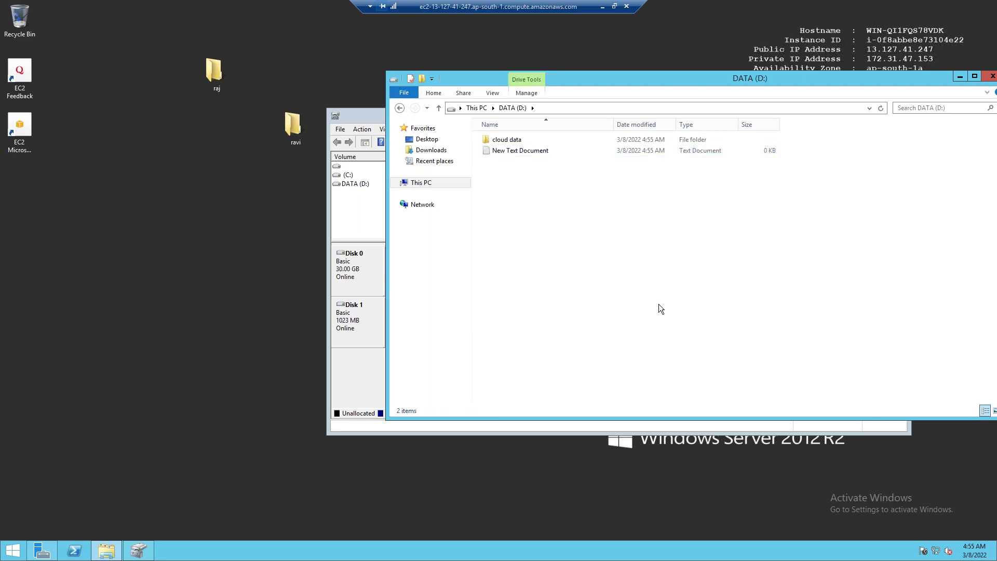
pyautogui.hotkey('ctrl', 'a')
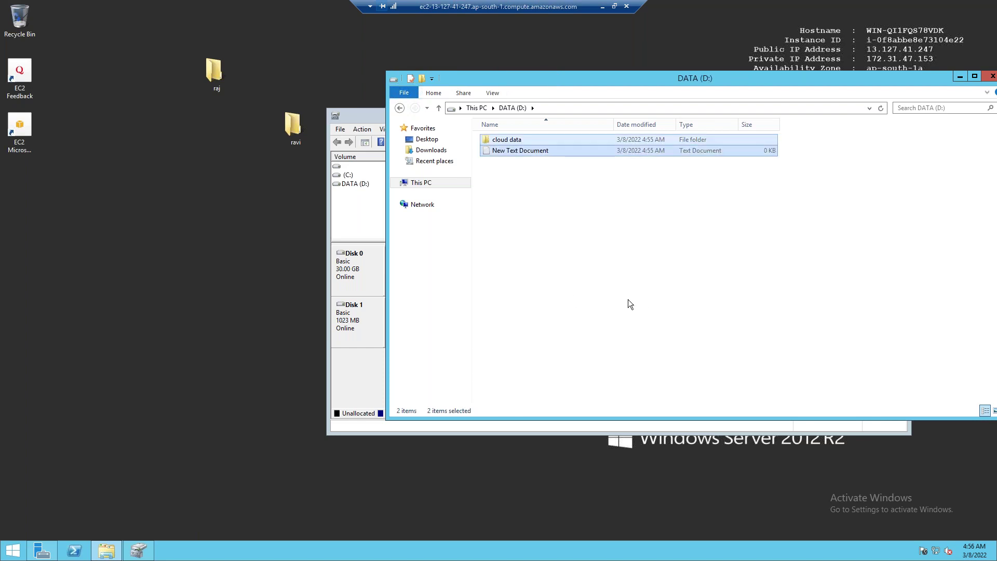
pyautogui.hotkey('ctrl', 'v')
pyautogui.hotkey('ctrl', 'v')
pyautogui.hotkey('ctrl', 'v')
pyautogui.hotkey('ctrl', 'v')
pyautogui.hotkey('ctrl', 'v')
pyautogui.hotkey('ctrl', 'v')
pyautogui.hotkey('ctrl', 'v')
pyautogui.hotkey('ctrl', 'v')
pyautogui.hotkey('ctrl', 'v')
pyautogui.hotkey('ctrl', 'v')
pyautogui.hotkey('ctrl', 'v')
pyautogui.hotkey('ctrl', 'v')
pyautogui.hotkey('ctrl', 'v')
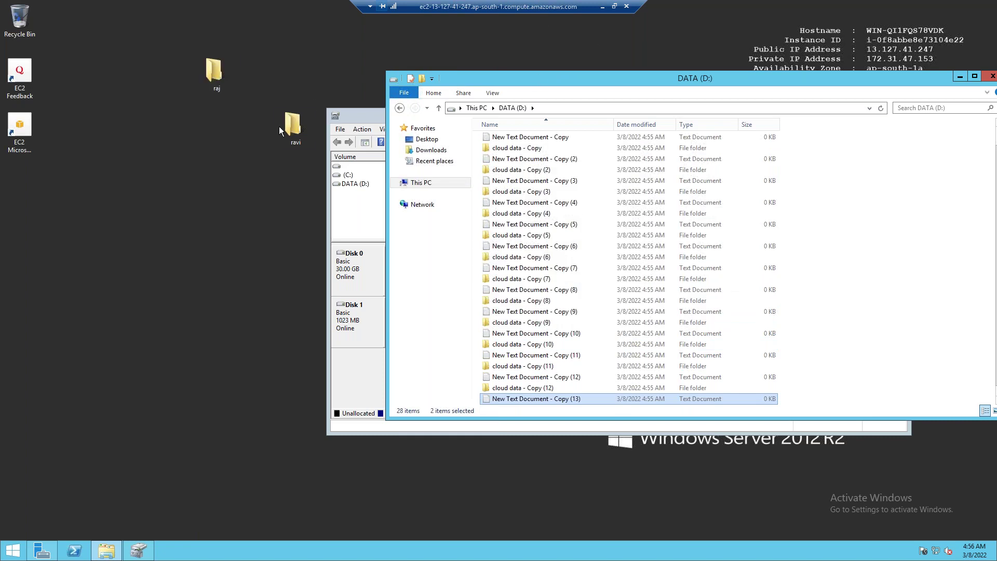
pyautogui.moveTo(287, 120); pyautogui.dragTo(167, 73)
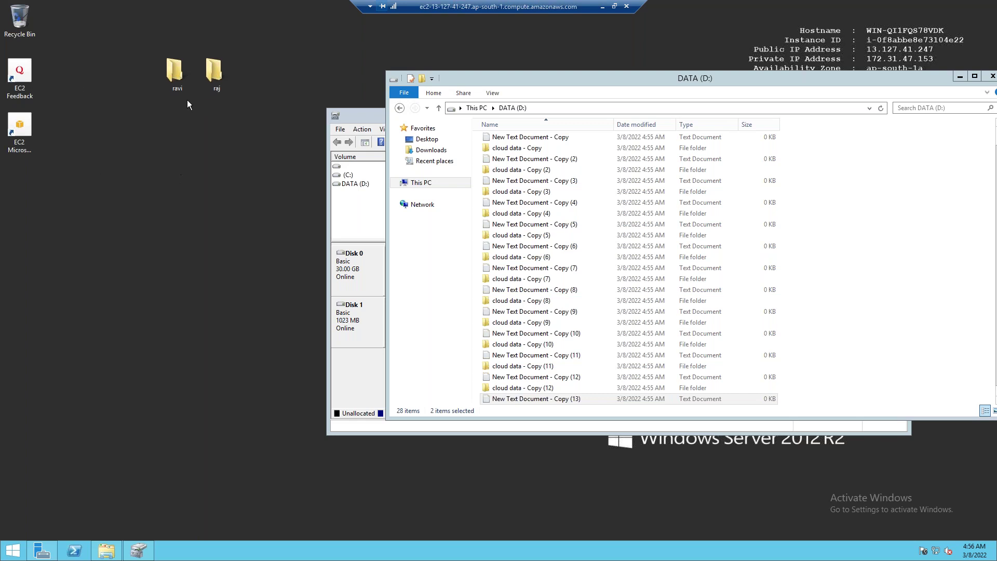
pyautogui.moveTo(893, 76); pyautogui.dragTo(641, 83)
pyautogui.click(740, 83)
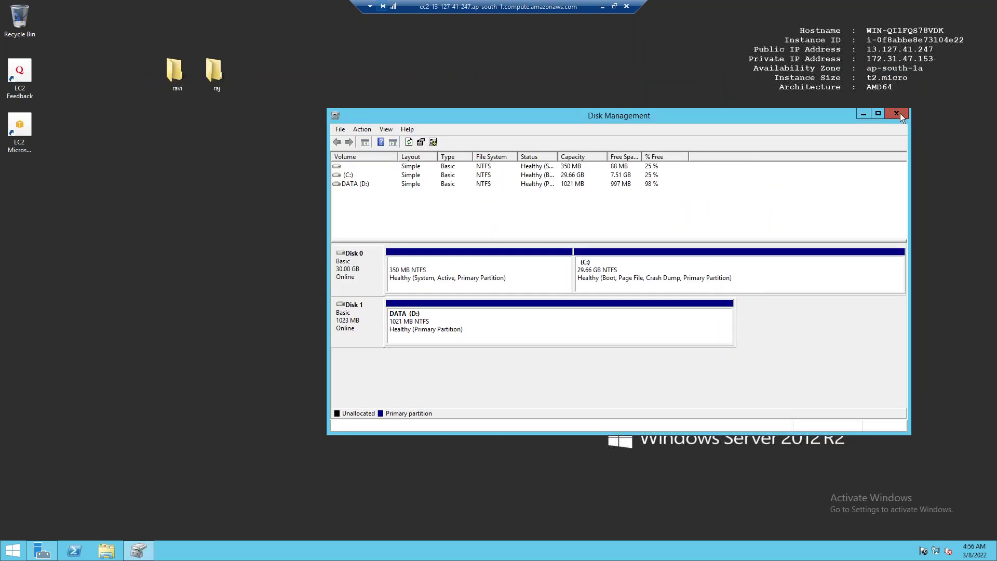
# Close Disk Management and Server Manager, dismissing the finished roles installation notice
pyautogui.click(897, 114)
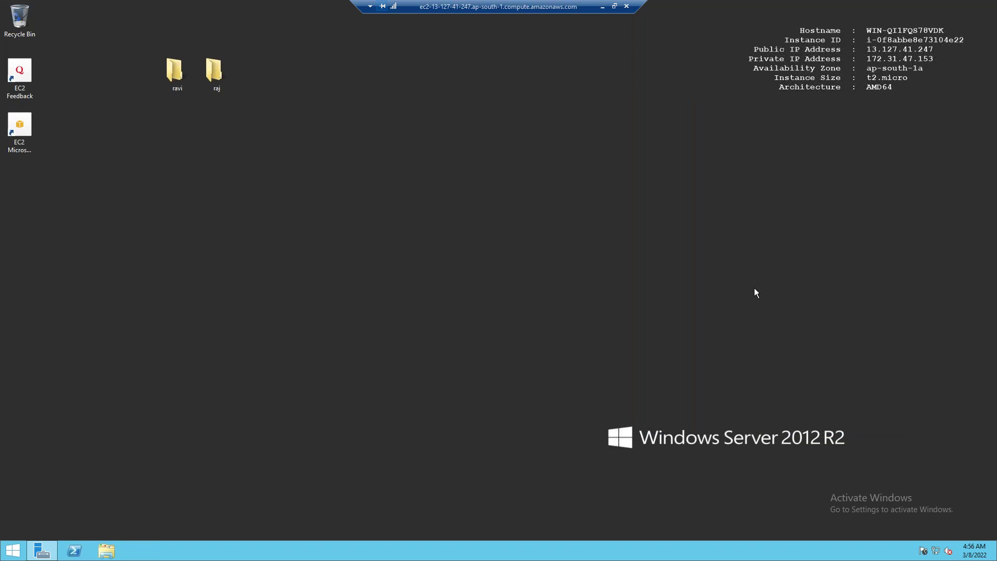
pyautogui.click(41, 551)
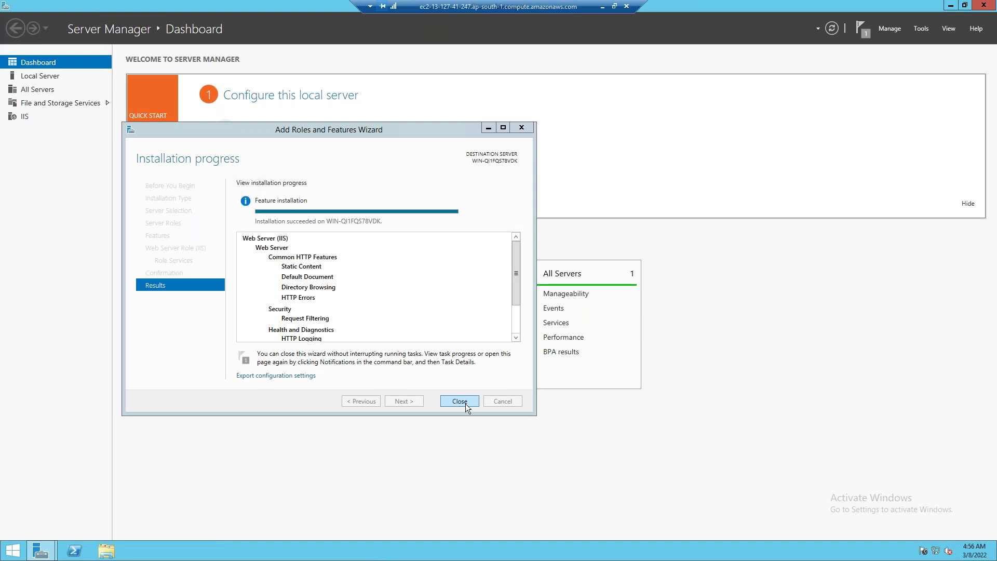
pyautogui.click(465, 403)
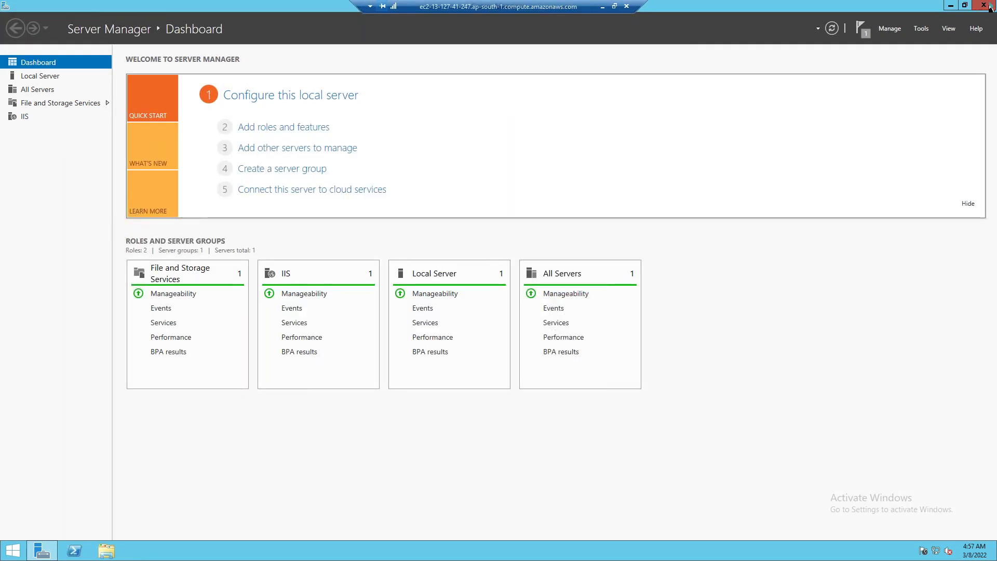
pyautogui.click(989, 7)
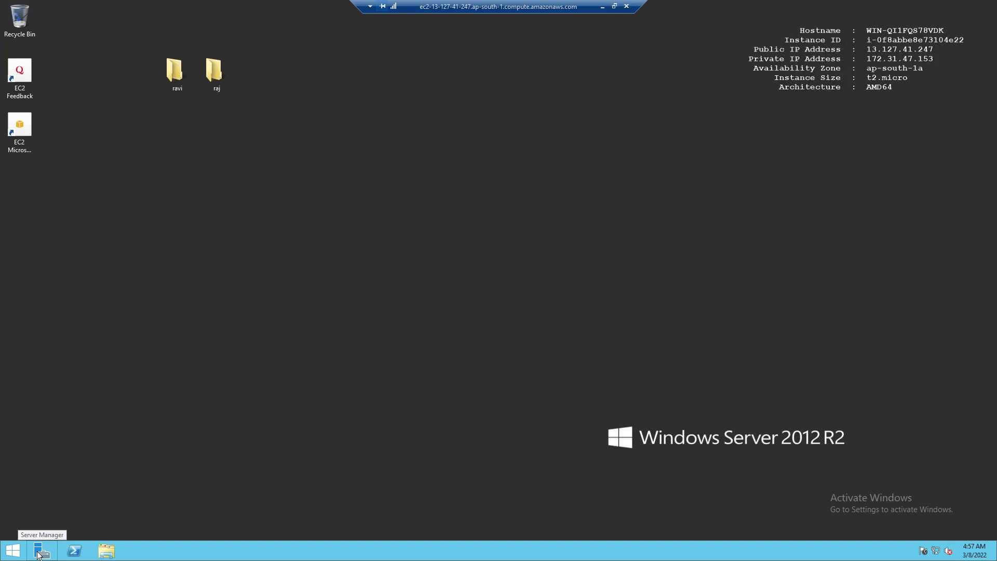
# Open iis-85 from C:\inetpub\wwwroot in Paint
pyautogui.click(107, 550)
pyautogui.doubleClick(299, 226)
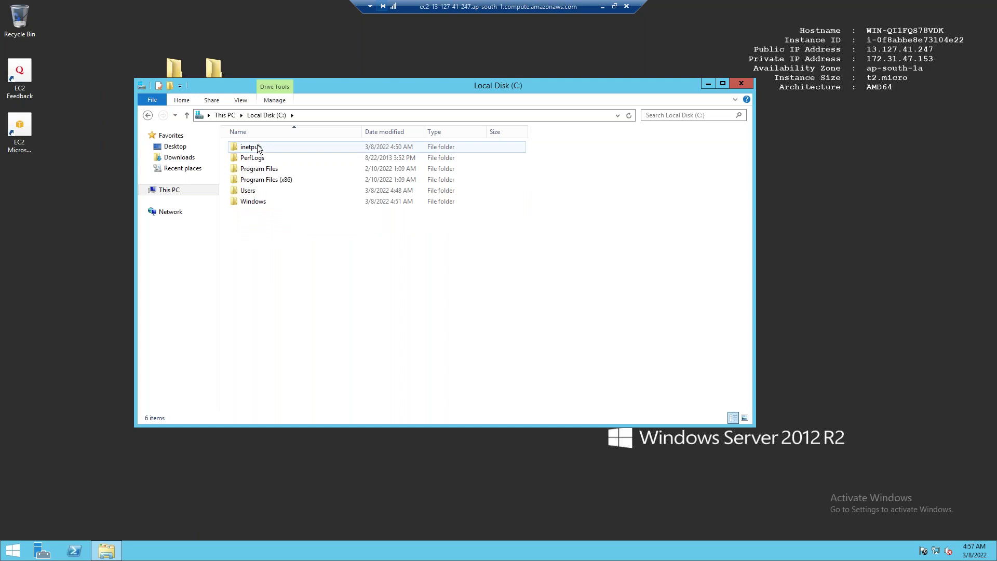
pyautogui.doubleClick(258, 148)
pyautogui.doubleClick(248, 191)
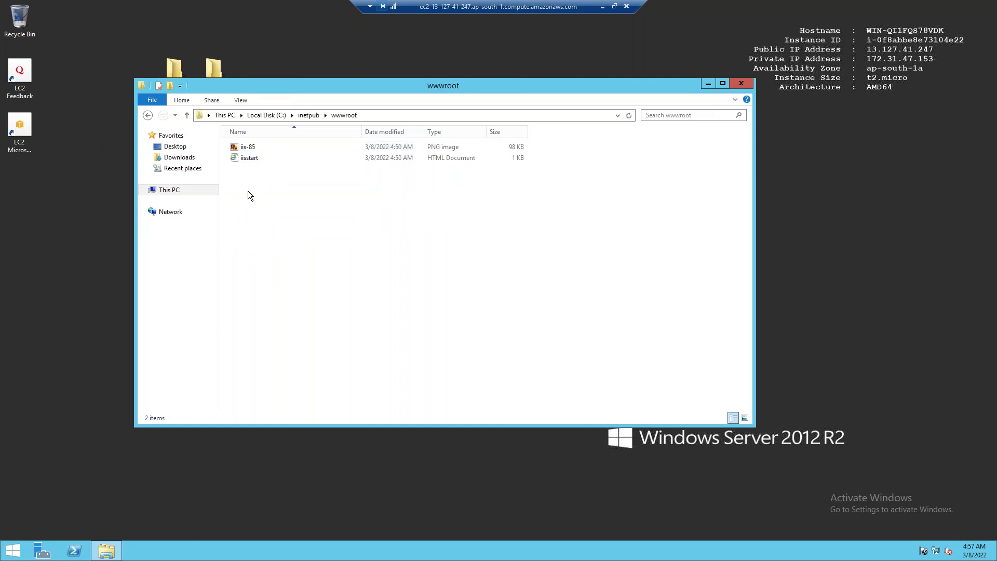
pyautogui.doubleClick(248, 148)
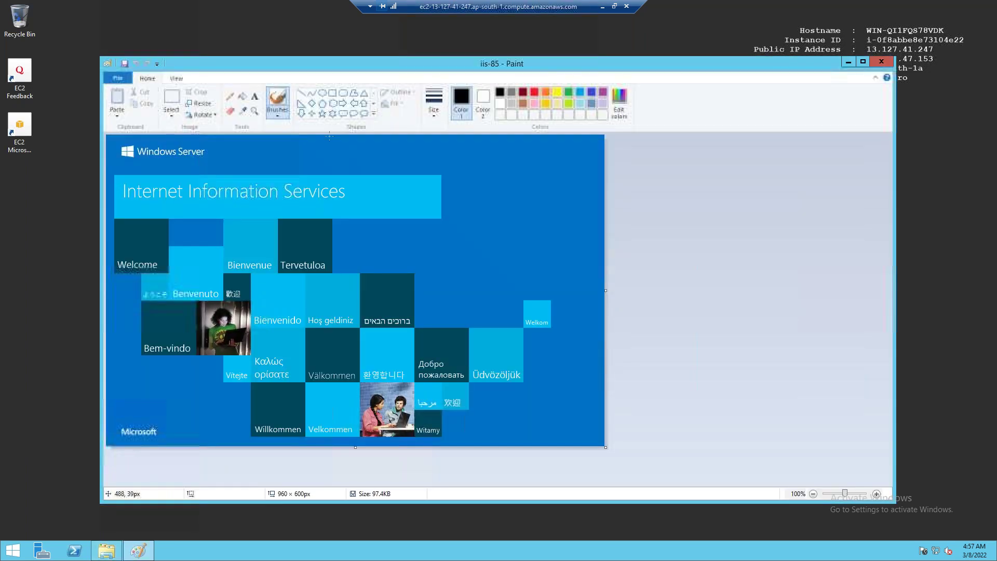
# Fill the picture's dark-blue background with purple
pyautogui.click(602, 92)
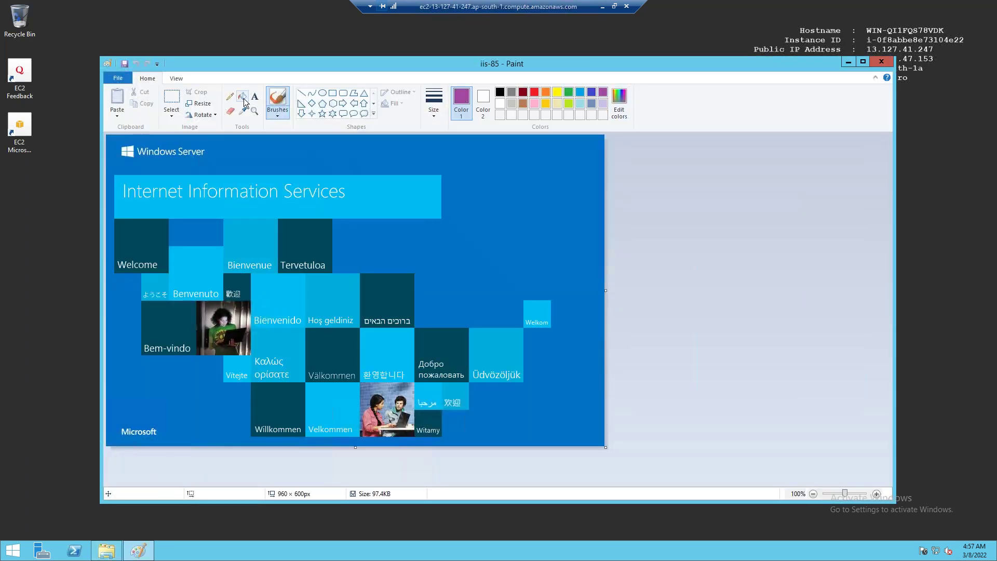
pyautogui.click(246, 99)
pyautogui.click(239, 155)
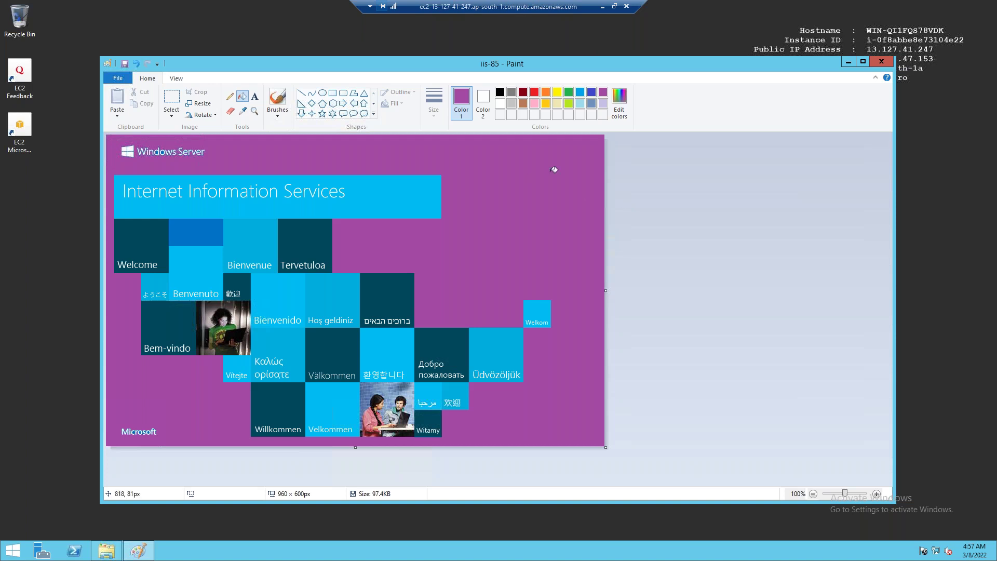
# Add a black, bold, size-24 'Web-1' label near the top, then save and close
pyautogui.click(255, 96)
pyautogui.click(499, 92)
pyautogui.moveTo(239, 146); pyautogui.dragTo(514, 176)
pyautogui.write('Web-1')
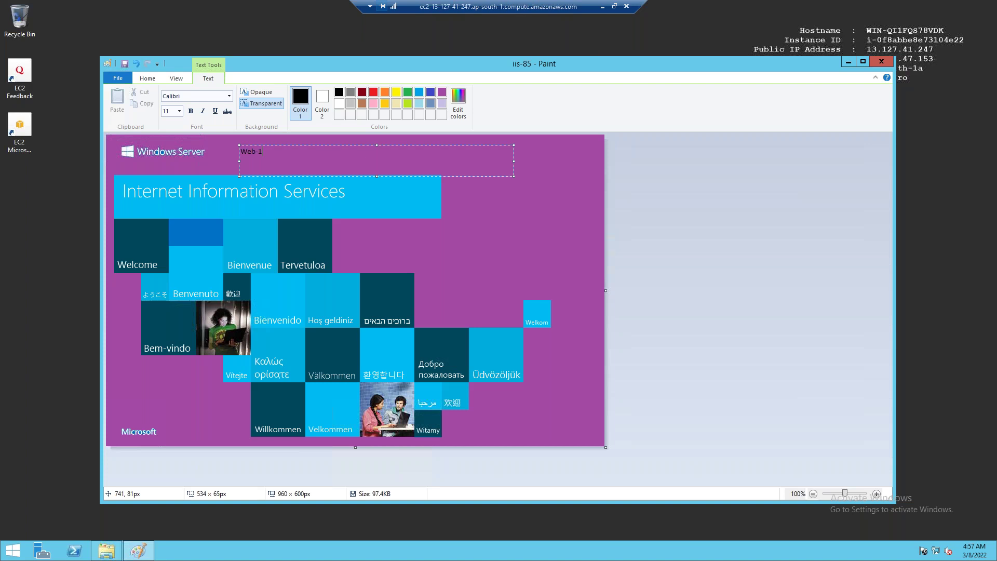
pyautogui.hotkey('ctrl', 'a')
pyautogui.click(178, 110)
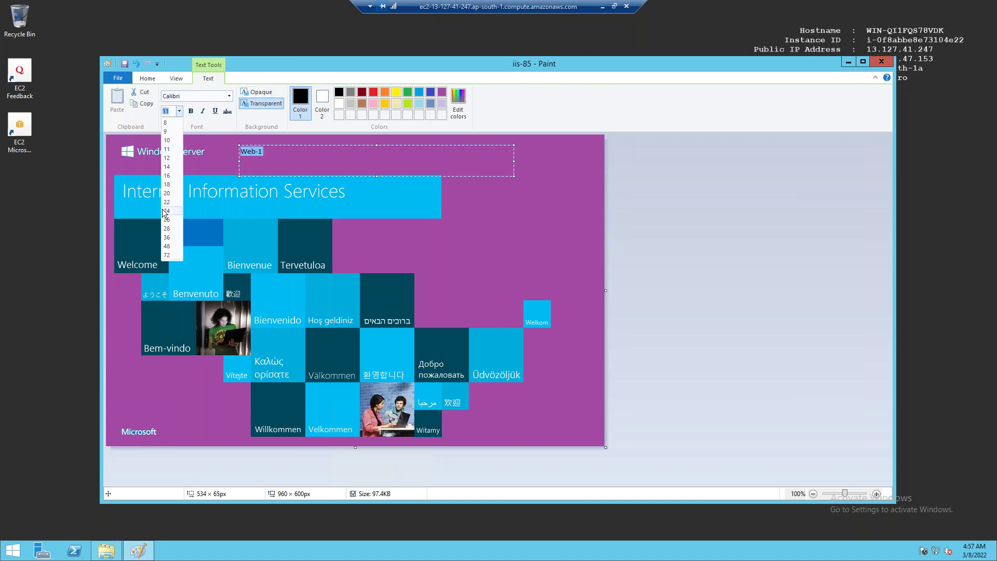
pyautogui.click(162, 209)
pyautogui.click(191, 110)
pyautogui.click(475, 216)
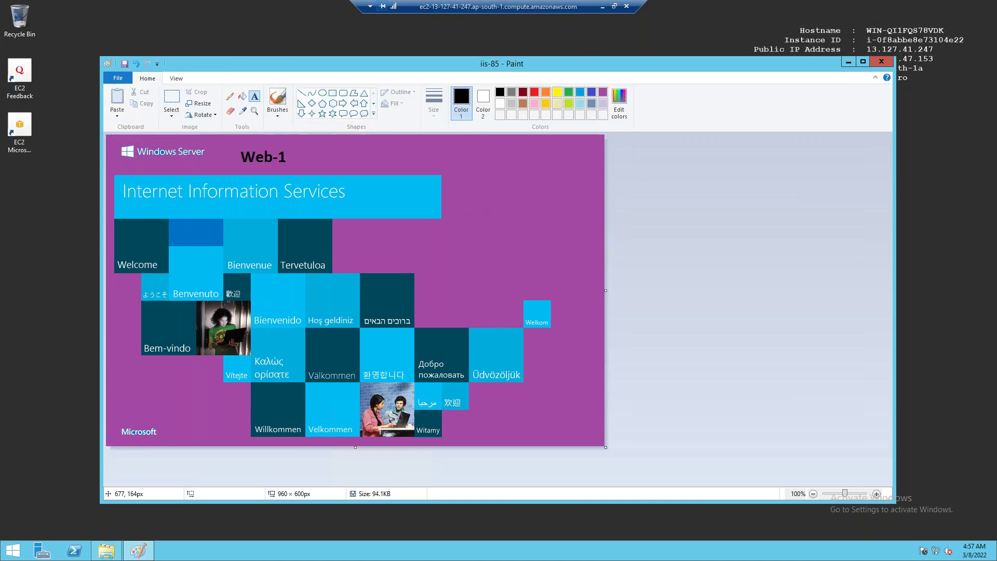
pyautogui.click(881, 63)
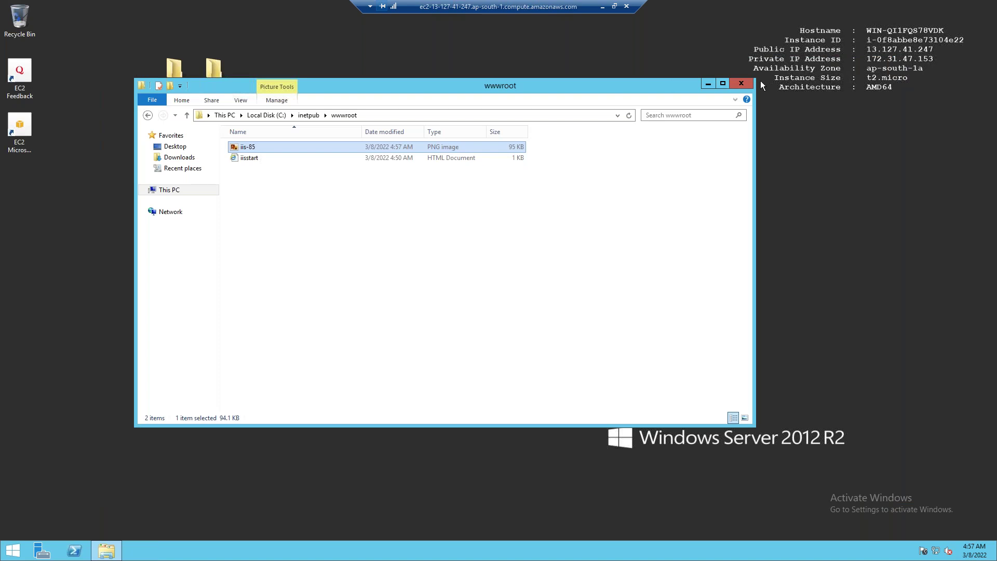
# Close the wwwroot Explorer window and confirm disconnecting the WEB1 Remote Desktop session
pyautogui.click(746, 85)
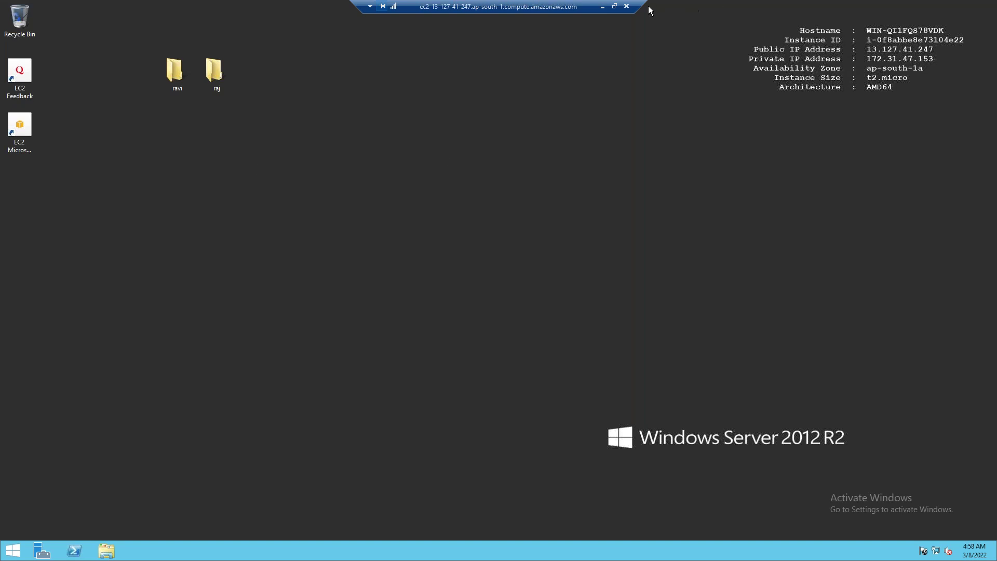
pyautogui.click(626, 6)
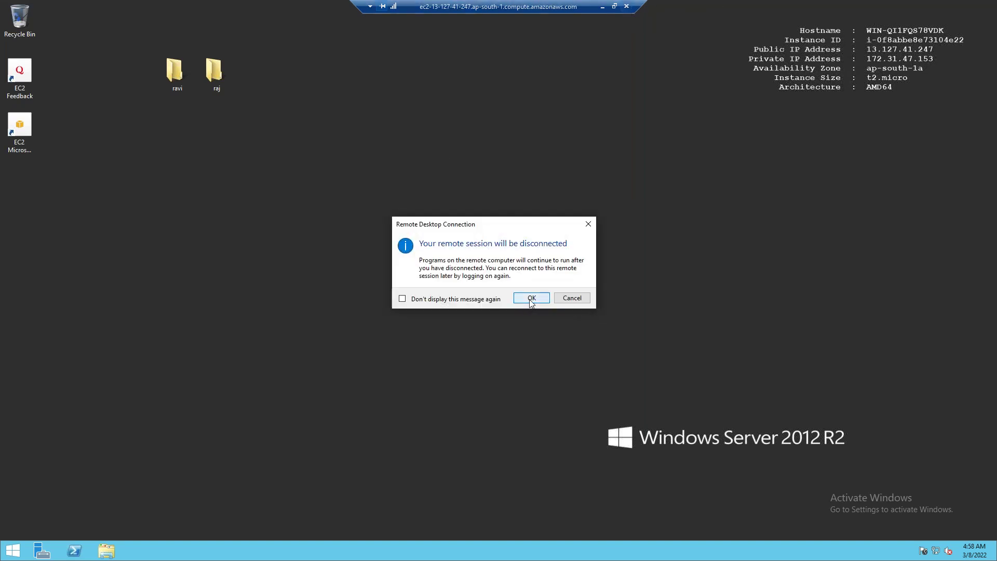
pyautogui.click(531, 300)
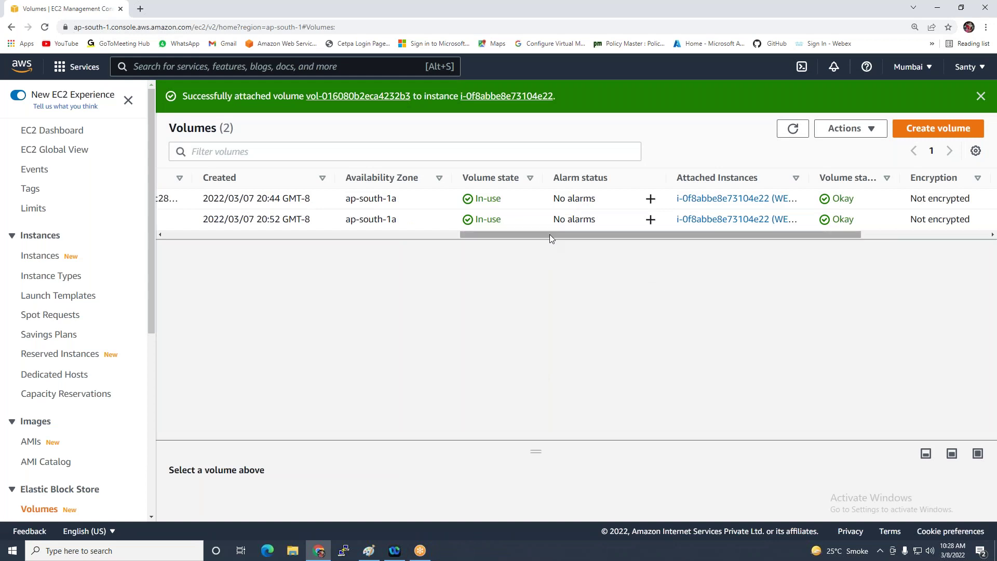
# Check the AMIs and Snapshots pages to confirm neither lists anything yet
pyautogui.moveTo(549, 235); pyautogui.dragTo(62, 283)
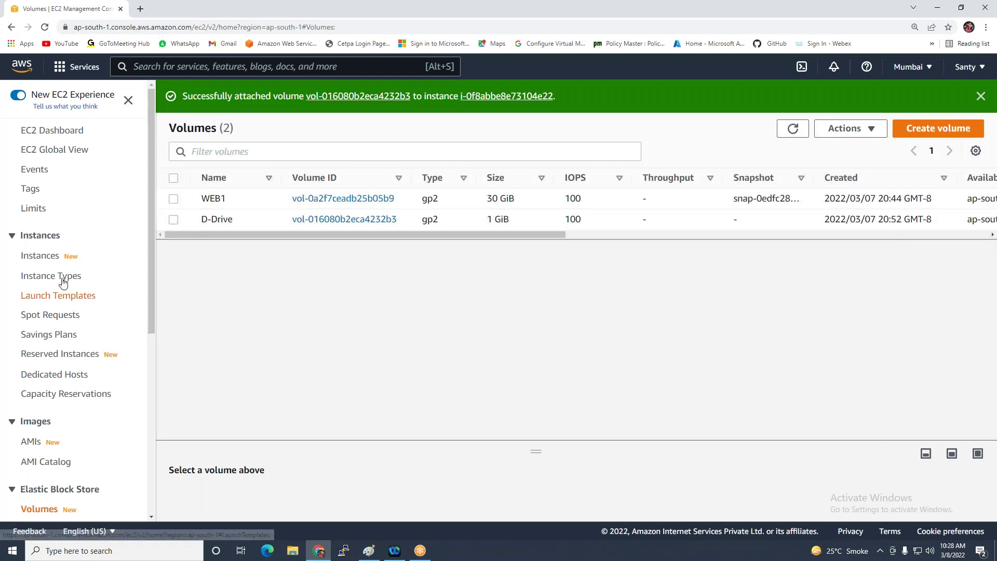
pyautogui.click(39, 256)
pyautogui.scroll(-1, 36, 332)
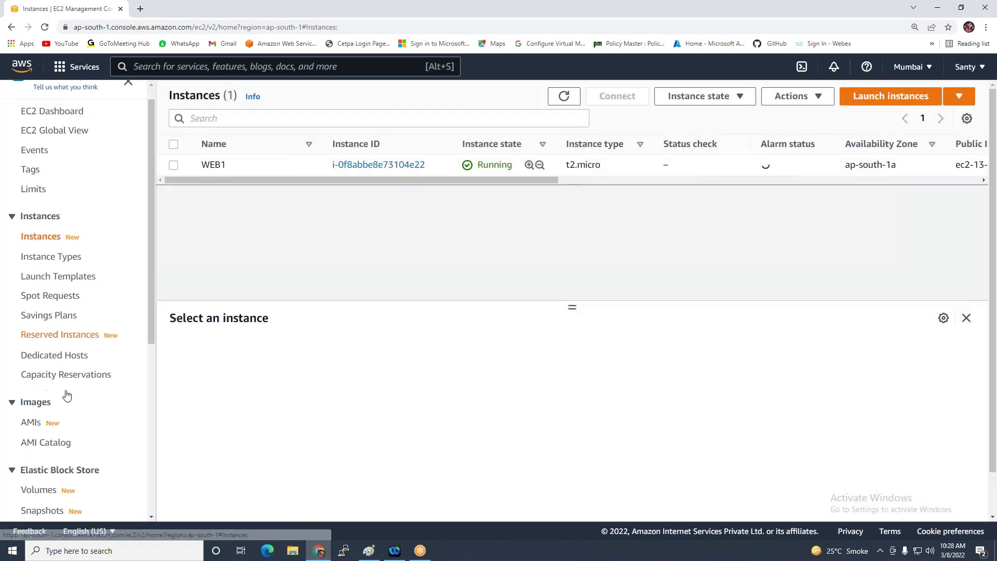
pyautogui.click(31, 390)
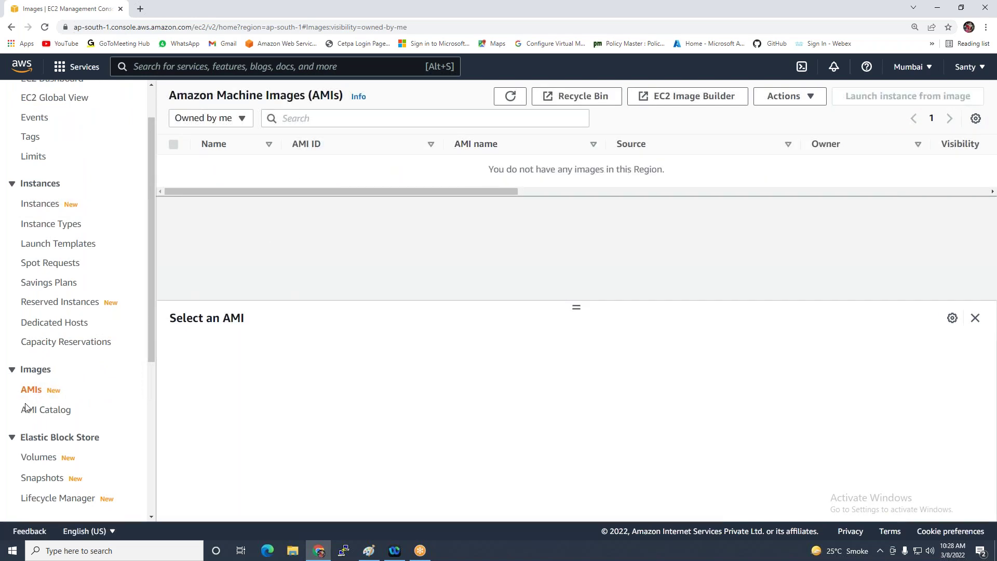
pyautogui.scroll(-1, 28, 408)
pyautogui.click(33, 427)
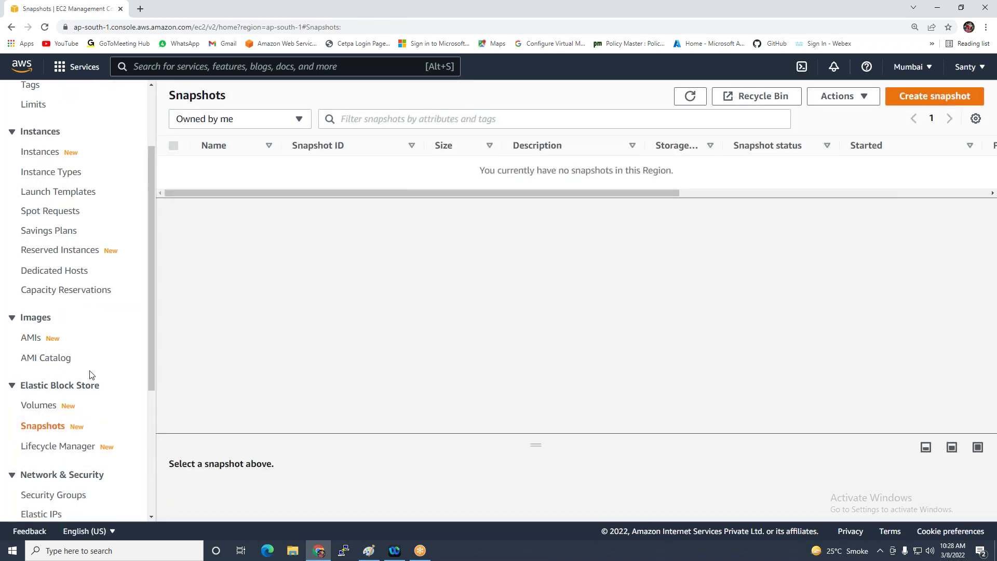
pyautogui.scroll(3, 47, 427)
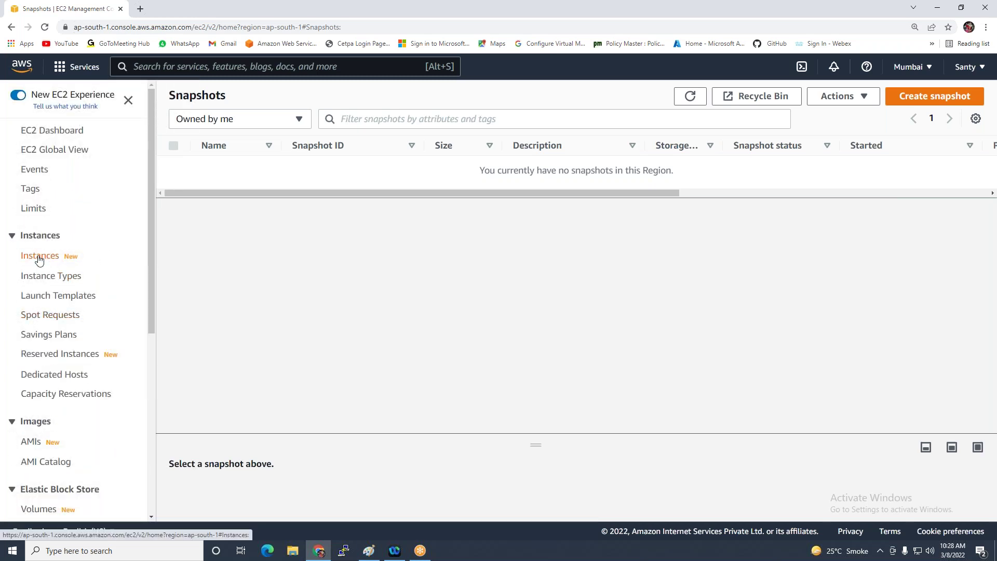
# Back on Instances, select WEB1 and bring up its Actions menu
pyautogui.click(44, 261)
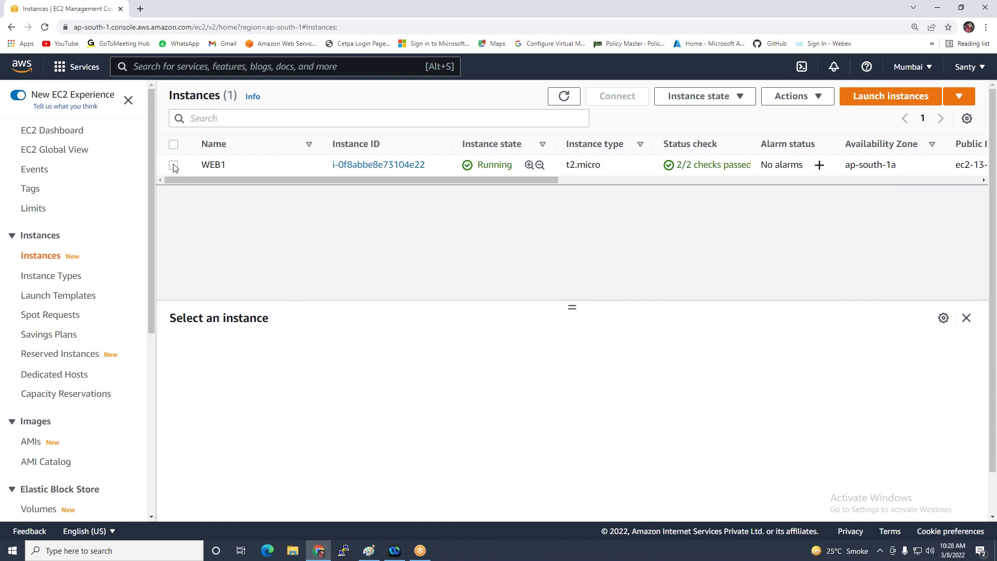
pyautogui.click(173, 166)
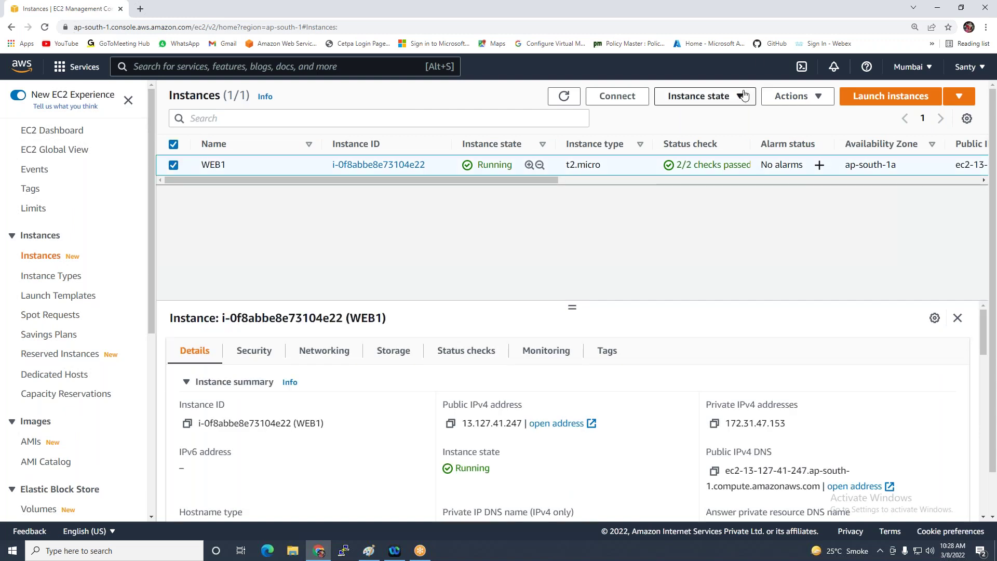
pyautogui.click(805, 100)
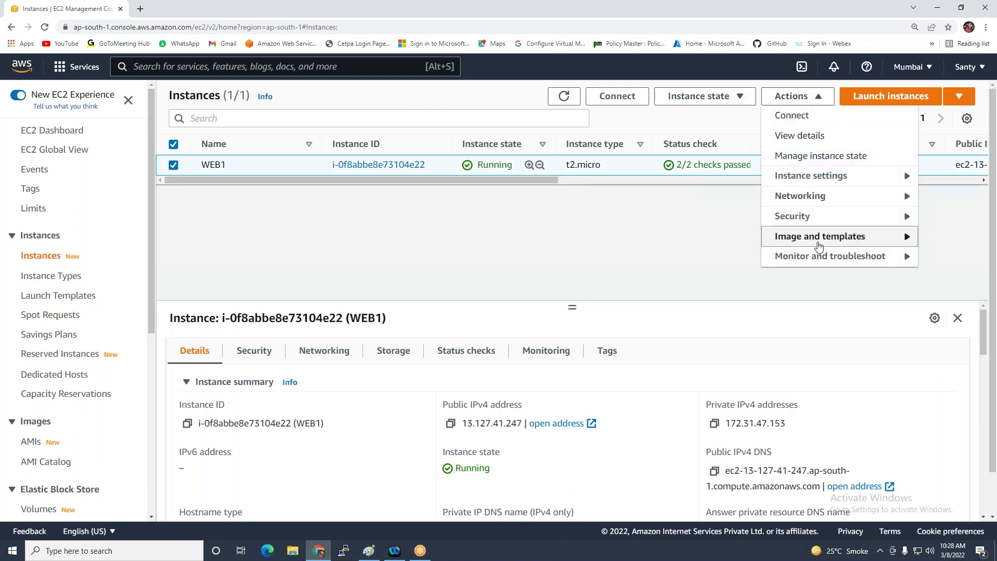
# Start creating an image from WEB1 and enter an image name
pyautogui.moveTo(818, 245)
pyautogui.click(628, 243)
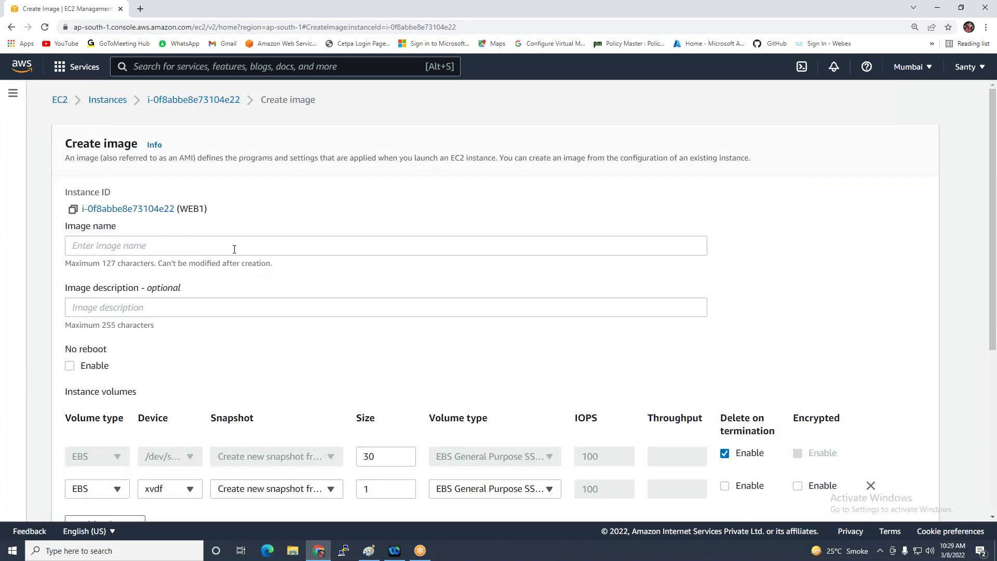
pyautogui.click(237, 246)
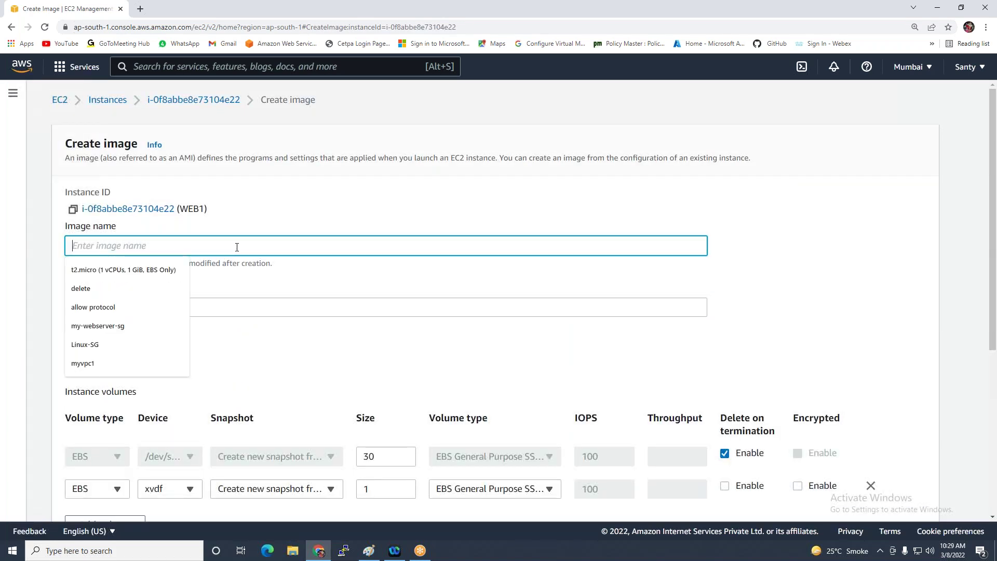
pyautogui.write('WEB1=-Custo')
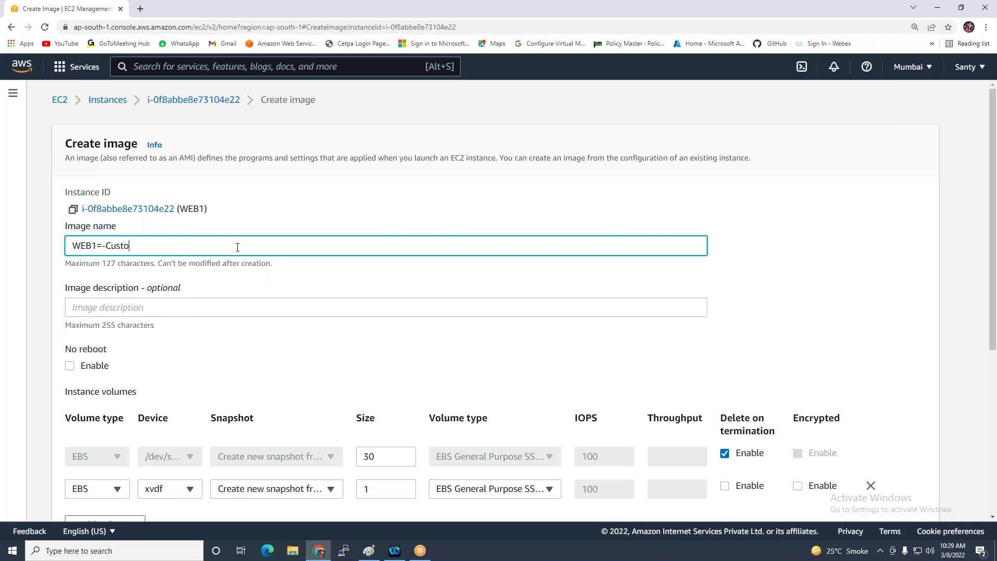
pyautogui.write('m-AMI')
pyautogui.scroll(-3, 265, 325)
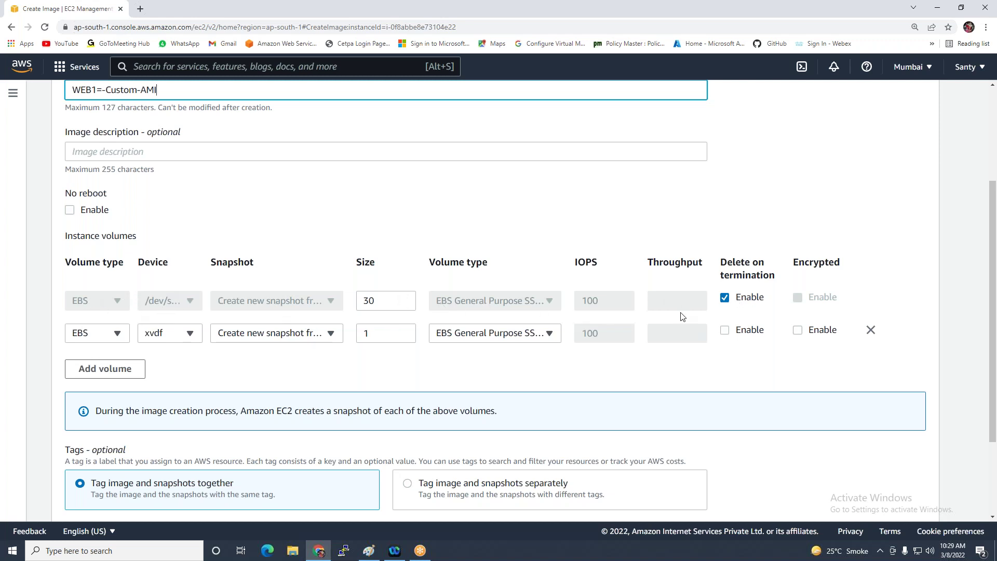
pyautogui.scroll(-3, 554, 365)
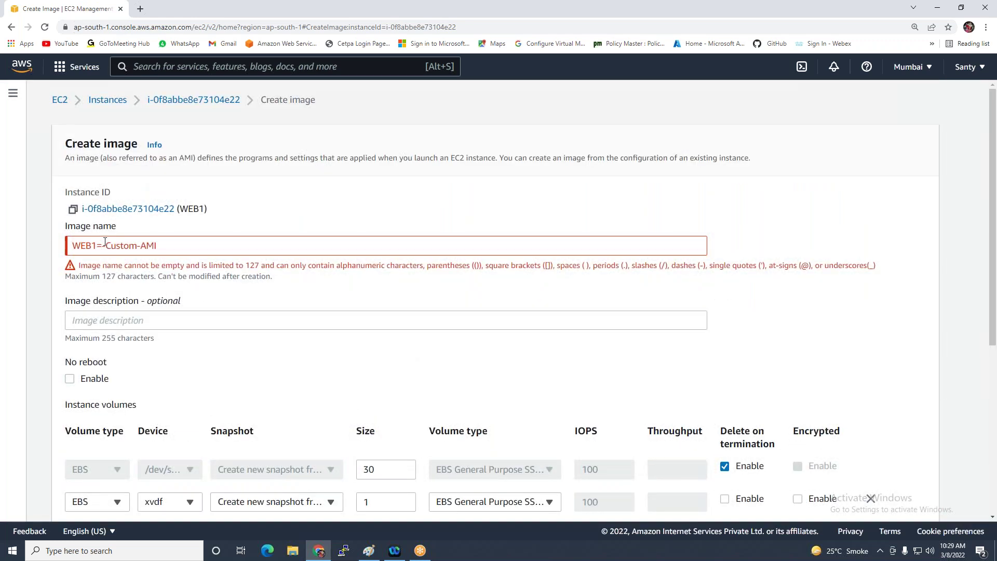
# Correct the name to WEB1Custom-AMI, create the image, and go to the AMIs list
pyautogui.click(130, 244)
pyautogui.write('\\\\')
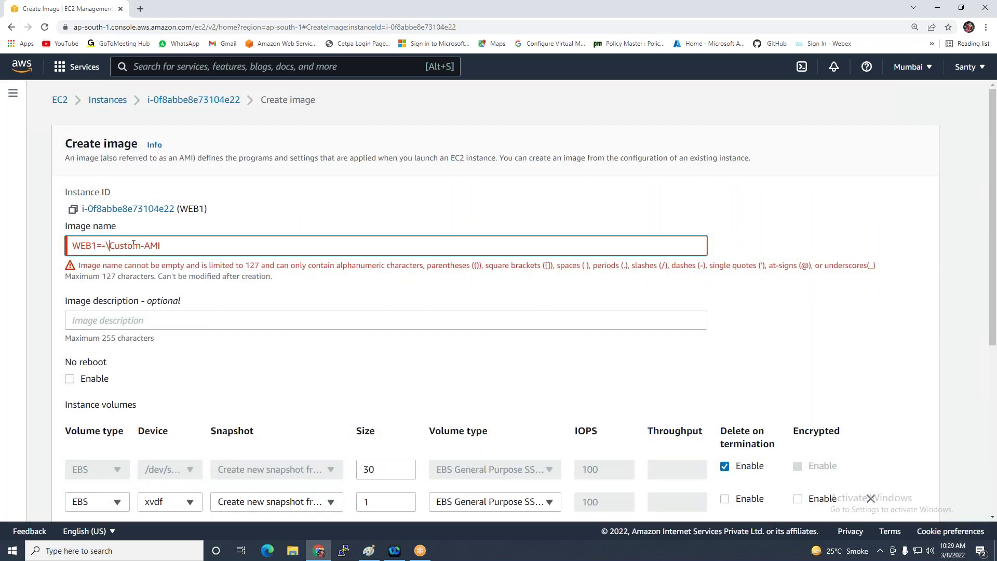
pyautogui.press('BackSpace')
pyautogui.press('BackSpace')
pyautogui.press('BackSpace')
pyautogui.press('BackSpace')
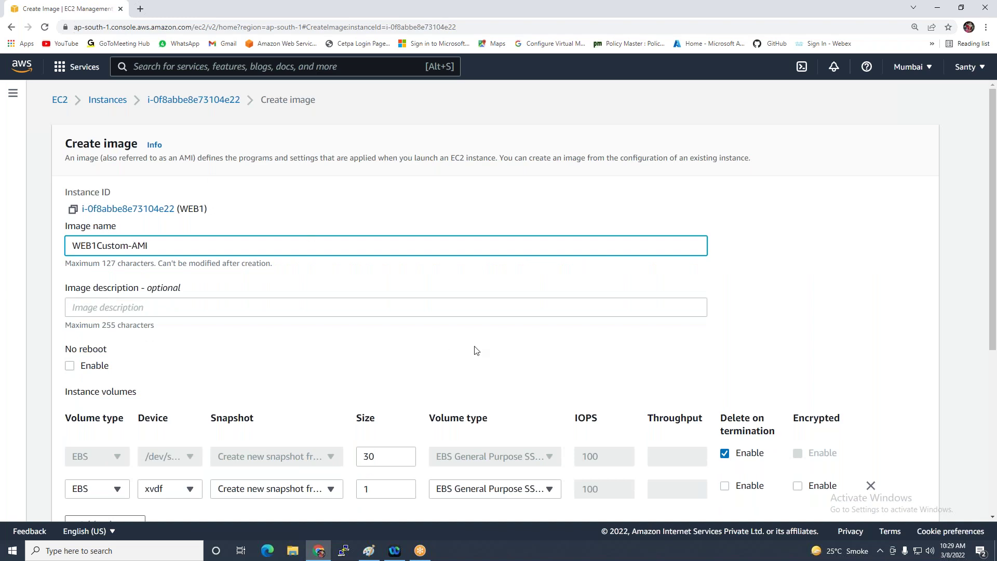
pyautogui.scroll(-3, 740, 422)
pyautogui.scroll(-1, 763, 415)
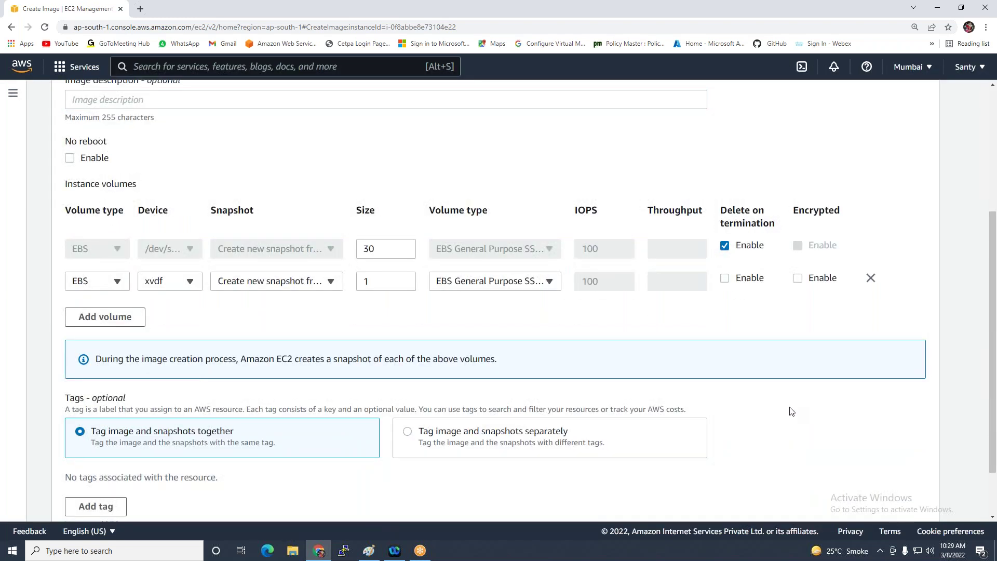
pyautogui.scroll(-1, 793, 410)
pyautogui.click(856, 494)
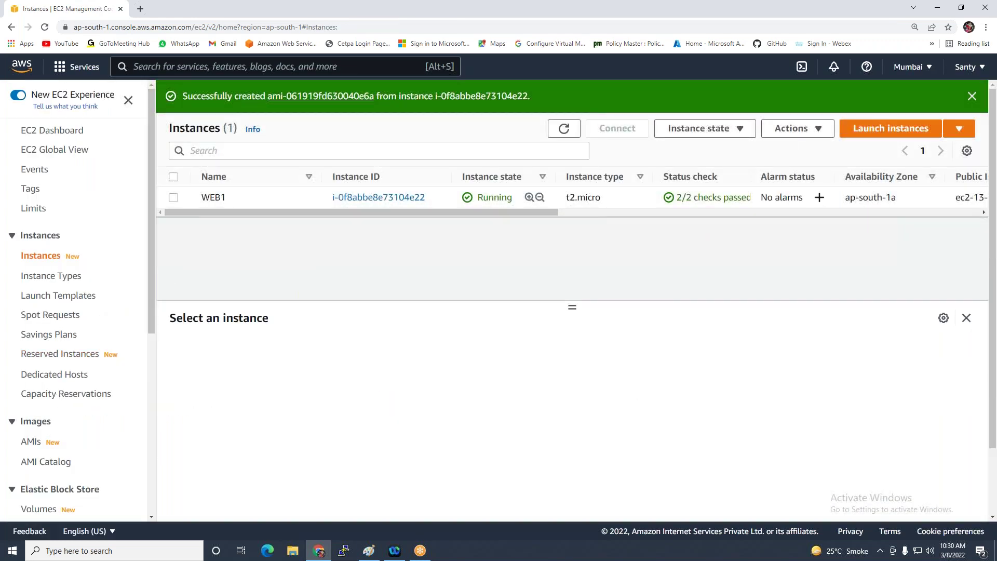
pyautogui.click(31, 441)
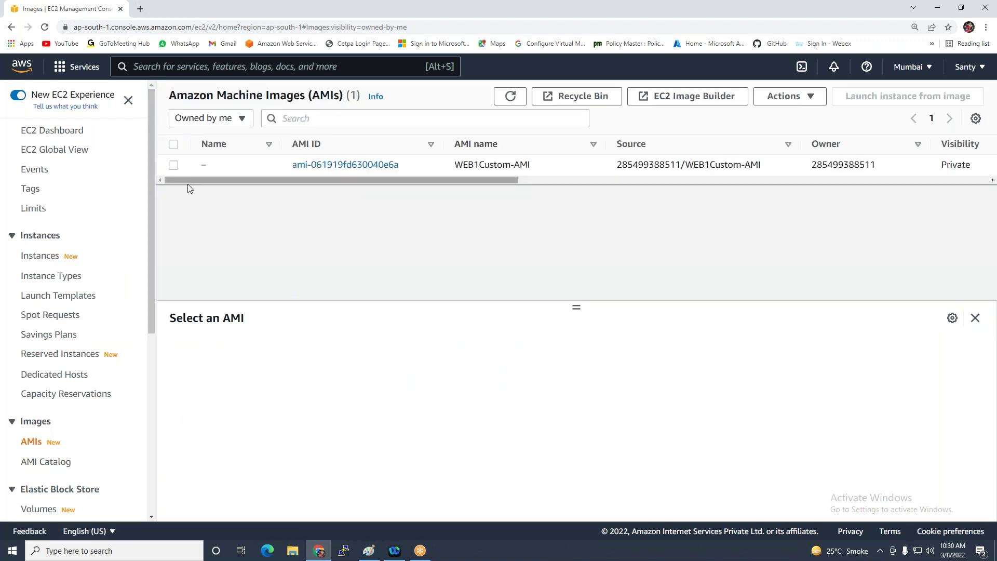
# Confirm WEB1Custom-AMI shows Pending status, then view the still-empty EBS Snapshots list
pyautogui.moveTo(467, 176); pyautogui.dragTo(631, 181)
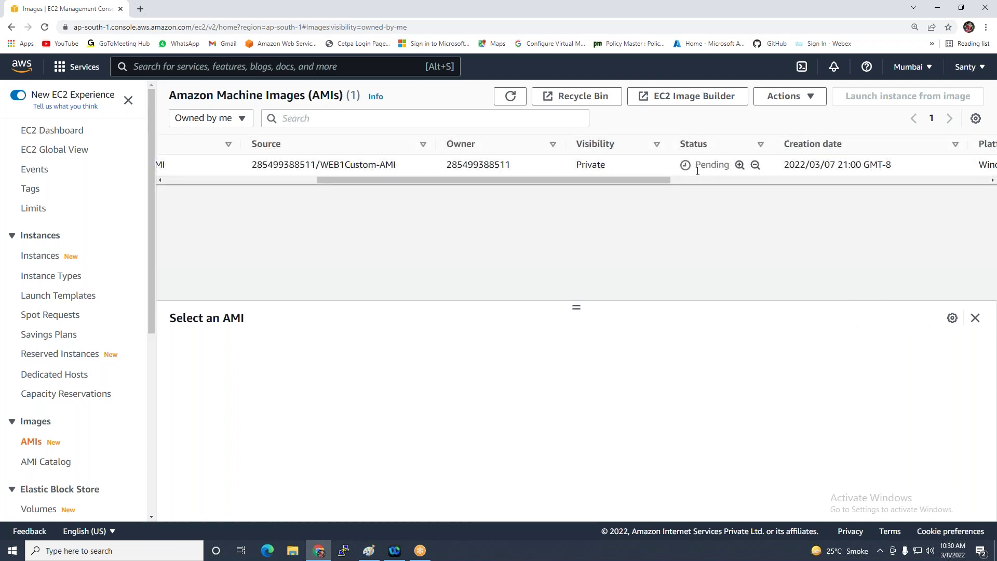
pyautogui.scroll(-2, 49, 311)
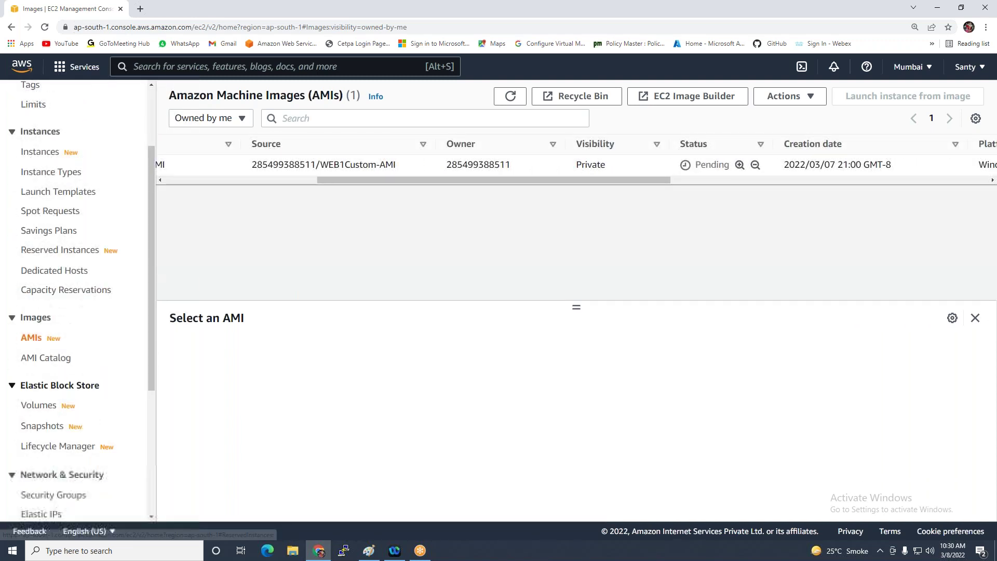
pyautogui.click(48, 427)
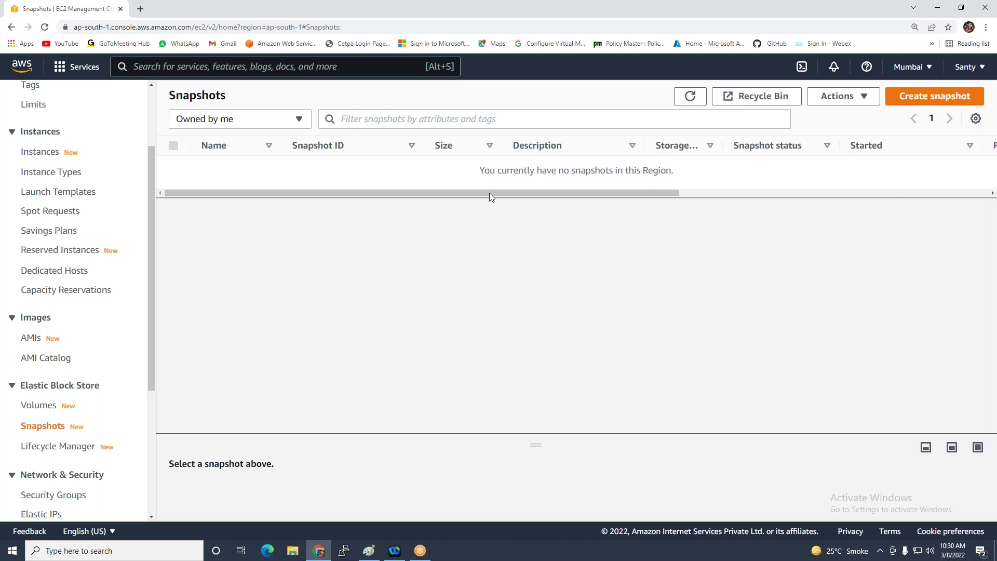
pyautogui.click(368, 549)
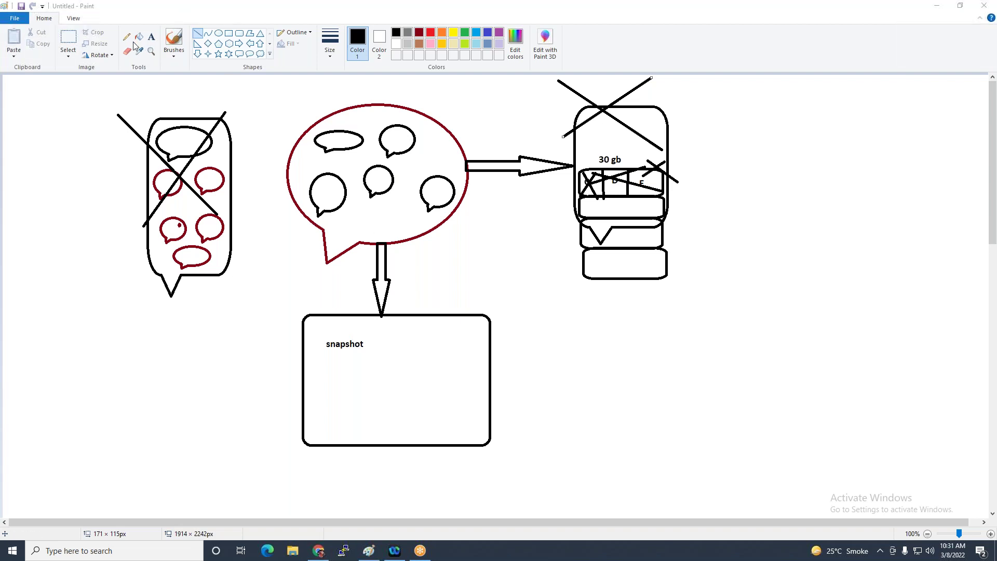
# Make the cross line red and draw red arrows from the big bubble and the snapshot box
pyautogui.click(430, 33)
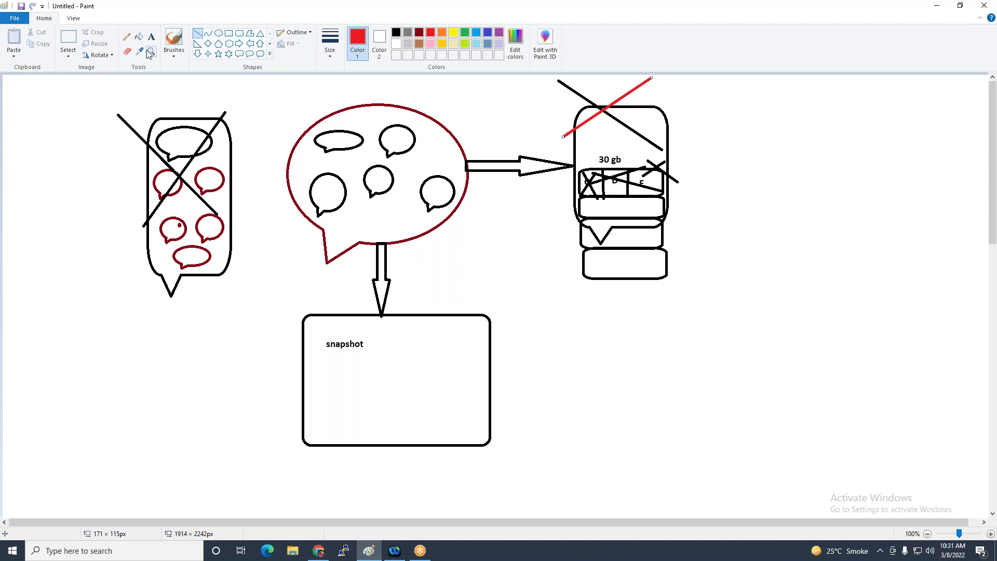
pyautogui.click(239, 43)
pyautogui.moveTo(462, 204); pyautogui.dragTo(573, 225)
pyautogui.click(541, 274)
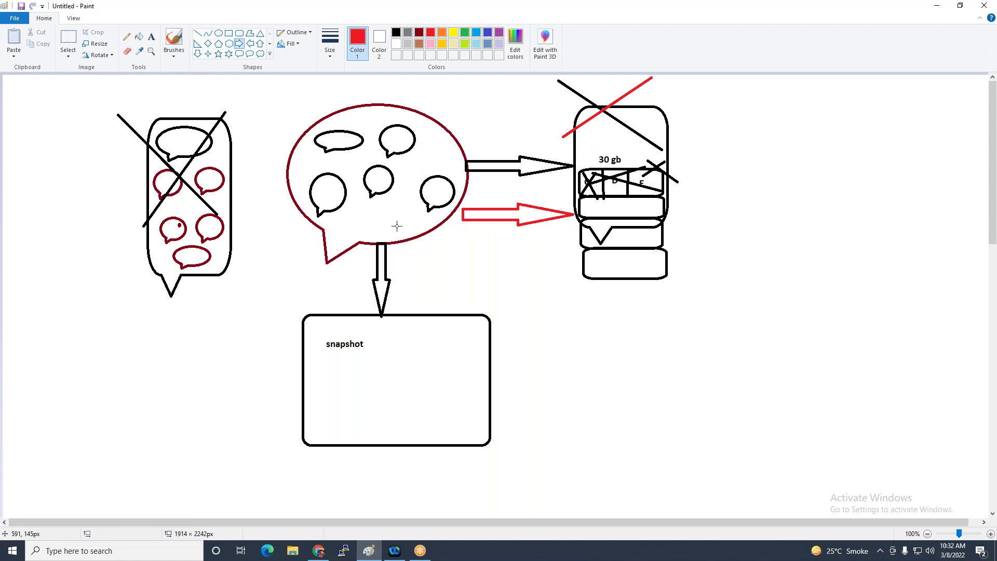
pyautogui.moveTo(492, 341)
pyautogui.mouseDown()
pyautogui.moveTo(596, 360)
pyautogui.moveTo(601, 371)
pyautogui.mouseUp()
pyautogui.click(638, 345)
# Draw a red X with two straight lines to the right of the snapshot box arrow
pyautogui.click(197, 33)
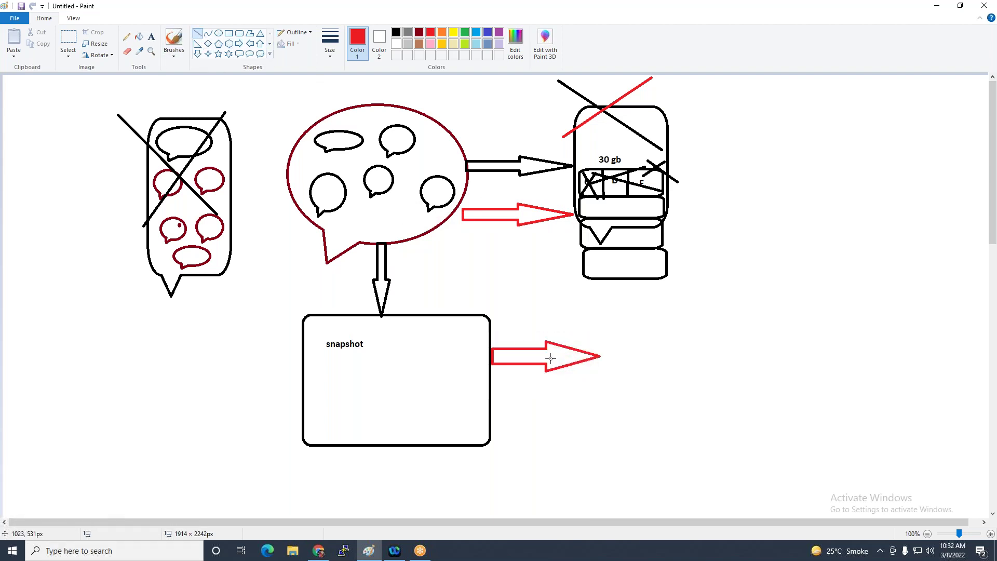
pyautogui.moveTo(599, 320); pyautogui.dragTo(655, 388)
pyautogui.moveTo(639, 306); pyautogui.dragTo(605, 373)
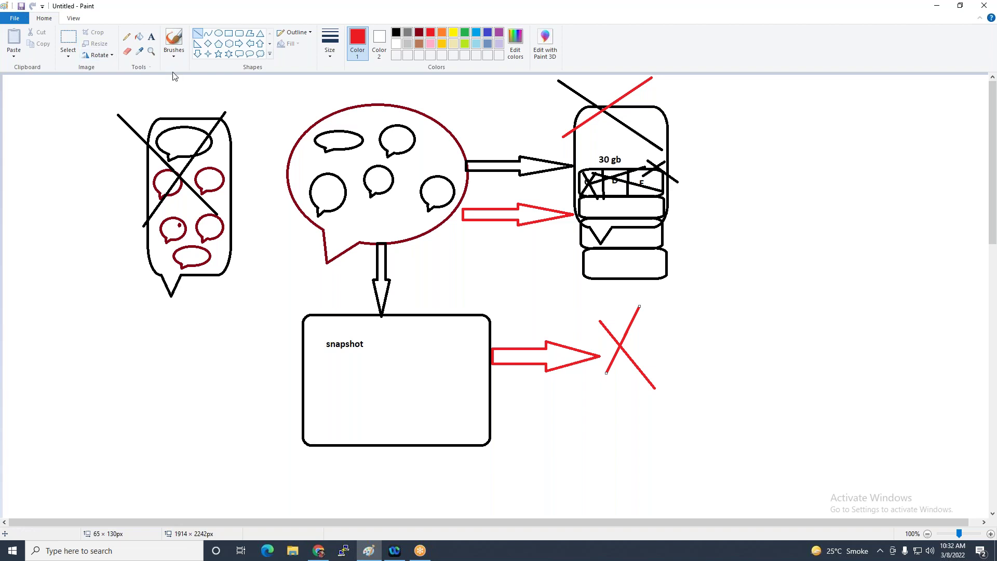
# Cross out the big bubble, the right-hand box and the left bubble with red lines
pyautogui.click(199, 33)
pyautogui.moveTo(273, 91); pyautogui.dragTo(480, 210)
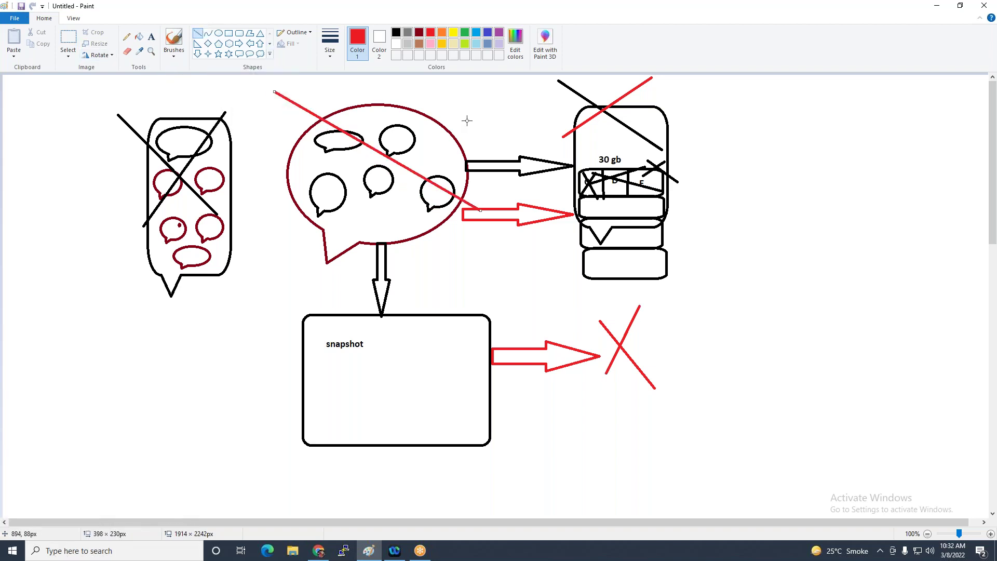
pyautogui.moveTo(467, 121); pyautogui.dragTo(317, 212)
pyautogui.moveTo(571, 114); pyautogui.dragTo(680, 208)
pyautogui.moveTo(658, 139); pyautogui.dragTo(533, 216)
pyautogui.moveTo(147, 136); pyautogui.dragTo(218, 202)
pyautogui.moveTo(211, 140); pyautogui.dragTo(181, 188)
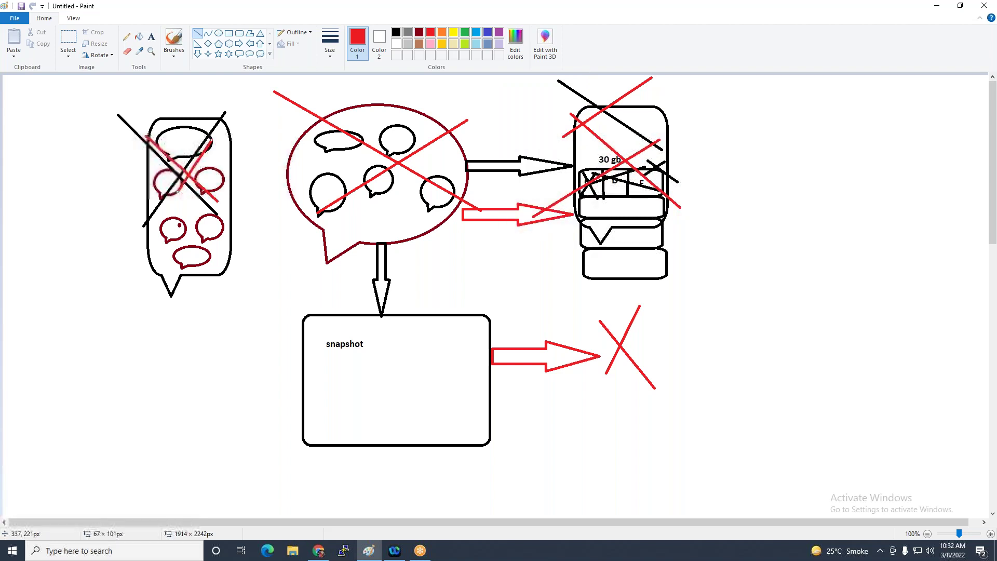
pyautogui.moveTo(294, 149); pyautogui.dragTo(373, 206)
pyautogui.moveTo(373, 135); pyautogui.dragTo(303, 212)
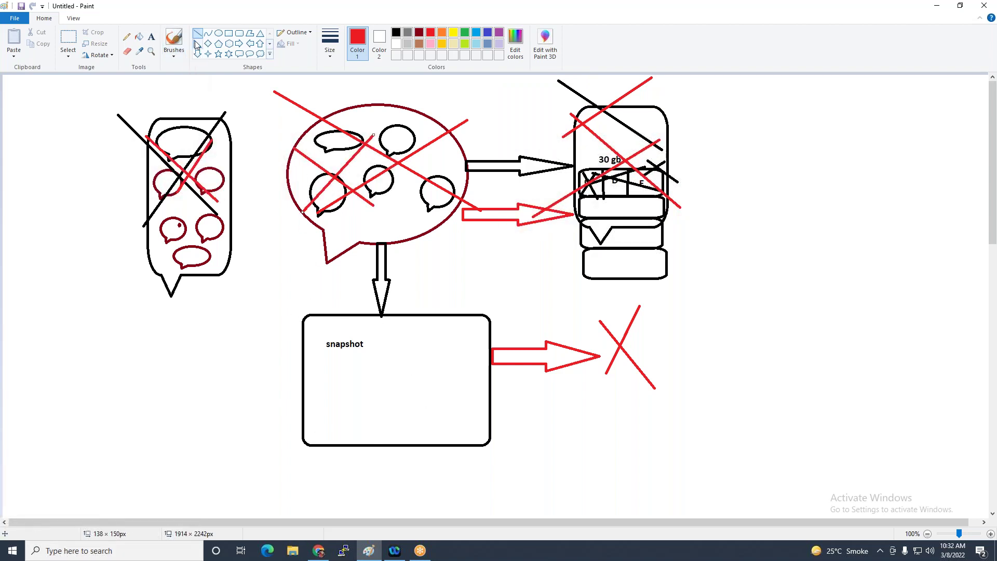
pyautogui.moveTo(388, 374); pyautogui.dragTo(538, 286)
pyautogui.moveTo(416, 256); pyautogui.dragTo(390, 374)
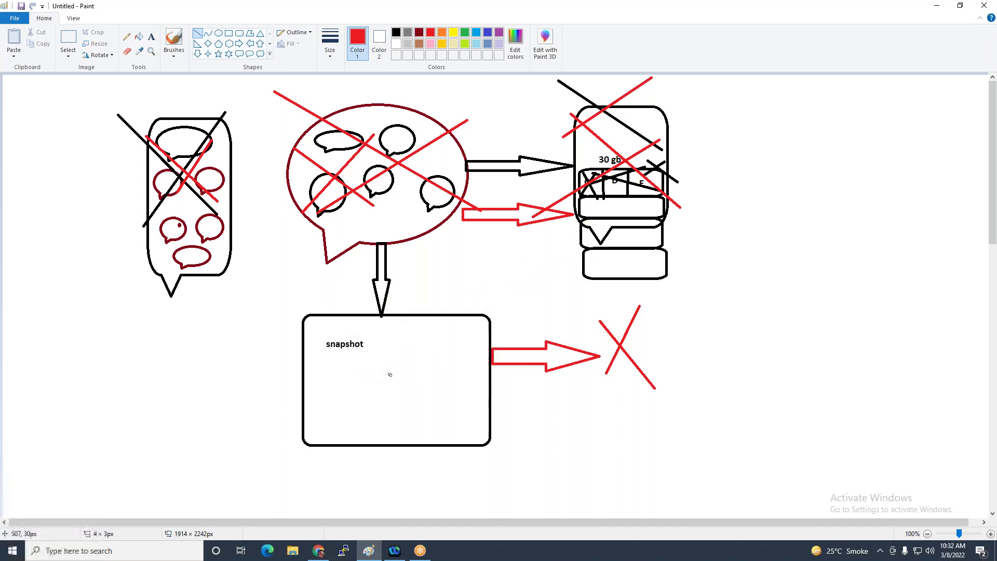
# Draw a red oval callout below the red X
pyautogui.click(249, 54)
pyautogui.moveTo(571, 405); pyautogui.dragTo(692, 470)
pyautogui.click(734, 394)
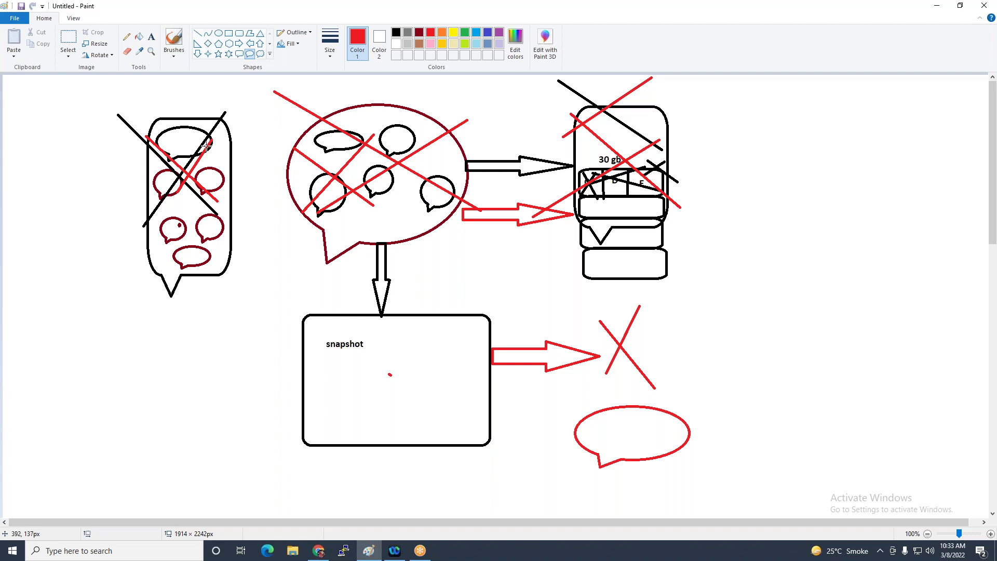
pyautogui.moveTo(206, 147); pyautogui.dragTo(200, 162)
# Back in the browser, refresh the Snapshots list, then refresh the AMIs list
pyautogui.click(319, 550)
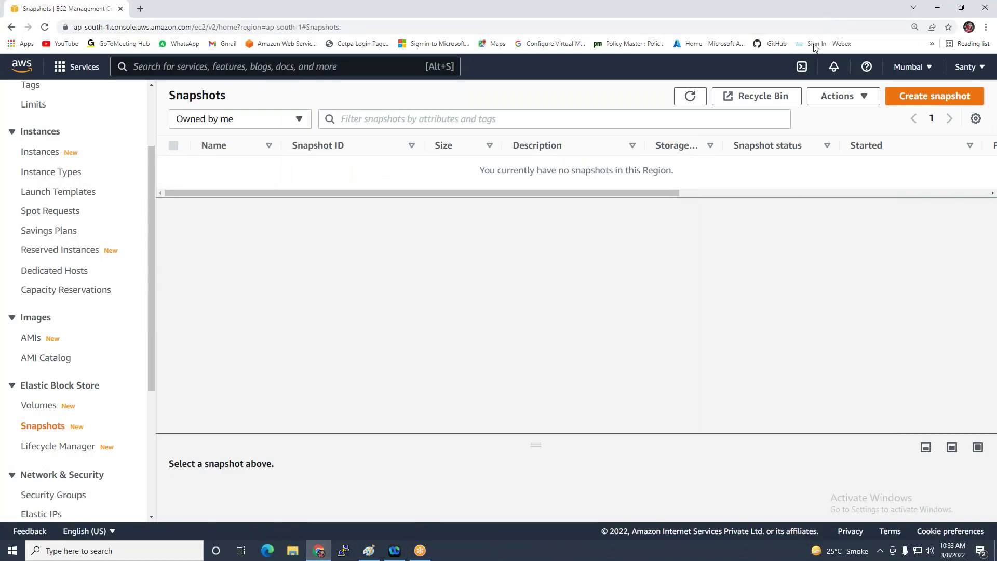
pyautogui.click(690, 96)
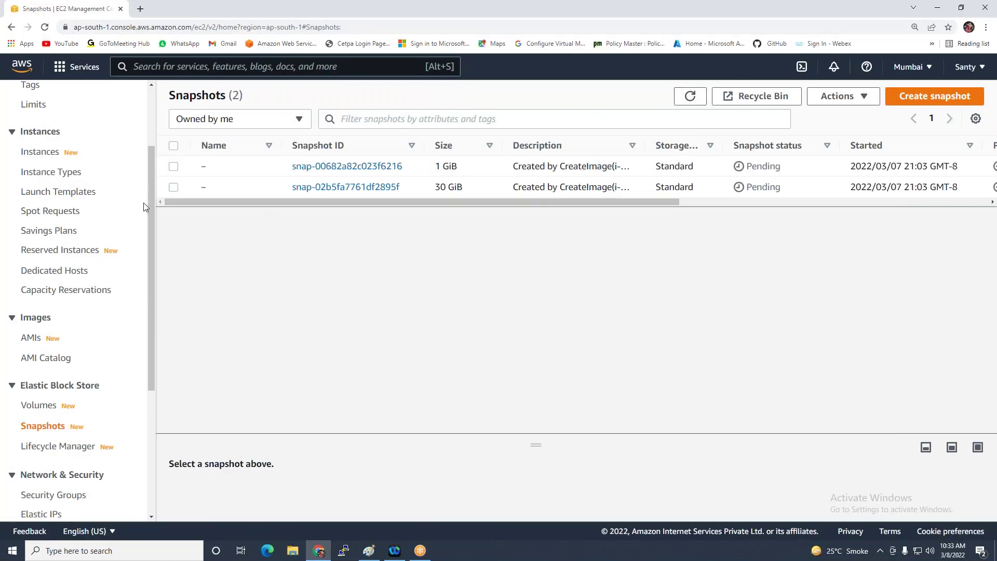
pyautogui.click(31, 338)
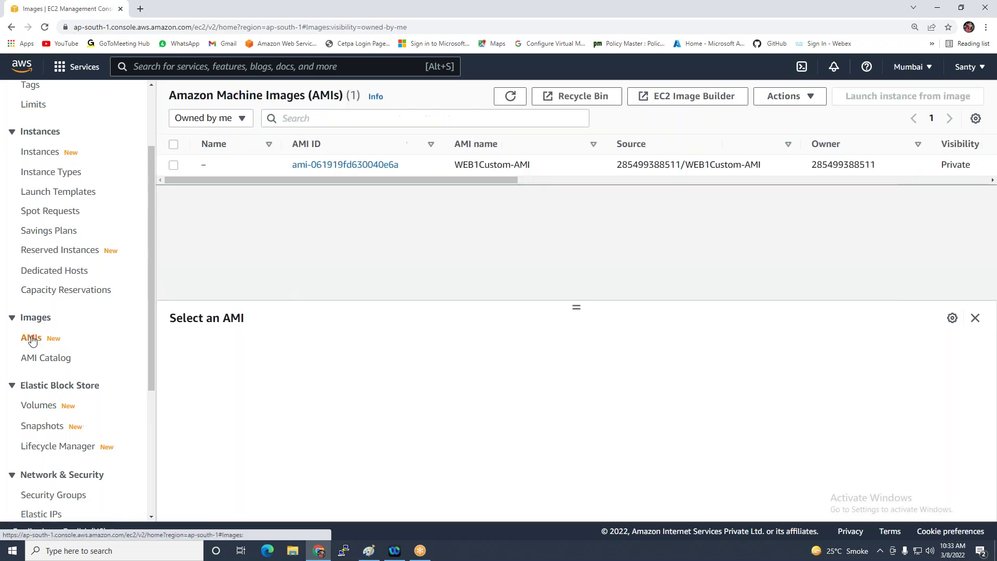
pyautogui.click(509, 96)
pyautogui.moveTo(444, 181); pyautogui.dragTo(556, 196)
pyautogui.moveTo(542, 180); pyautogui.dragTo(333, 167)
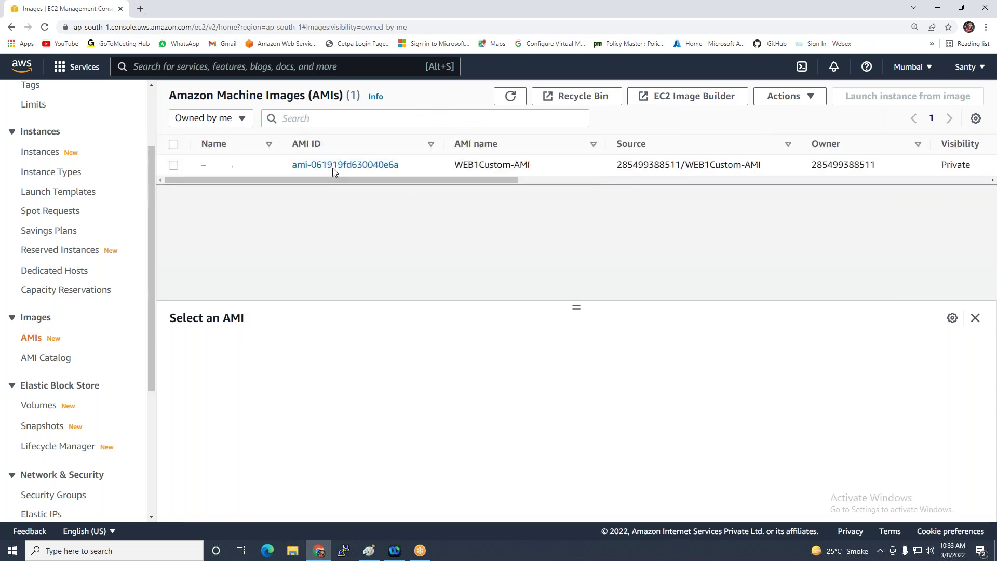
# Return to Snapshots and refresh until the 1 GiB and 30 GiB pending snapshots appear
pyautogui.click(45, 426)
pyautogui.click(690, 96)
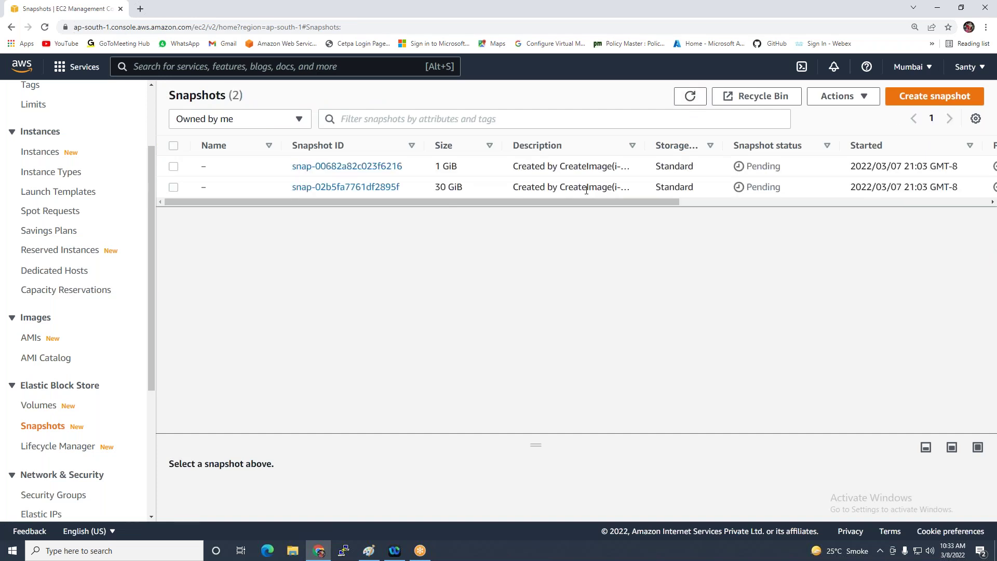
pyautogui.hscroll(1, 383, 201)
pyautogui.hscroll(-1, 232, 207)
# Start a new snapshot and switch Resource type from Volume to Instance, leaving Instance ID unset
pyautogui.click(917, 97)
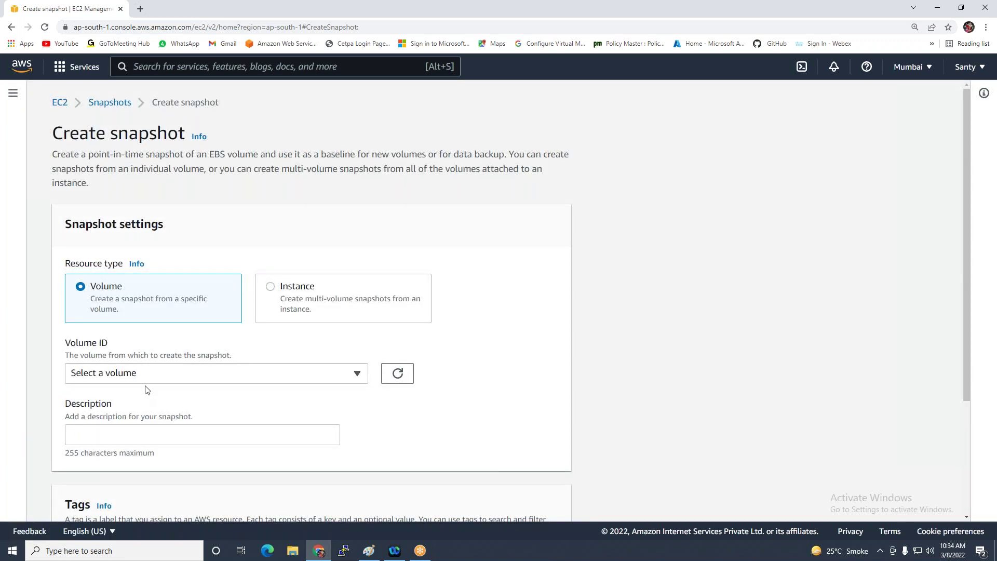
pyautogui.click(145, 376)
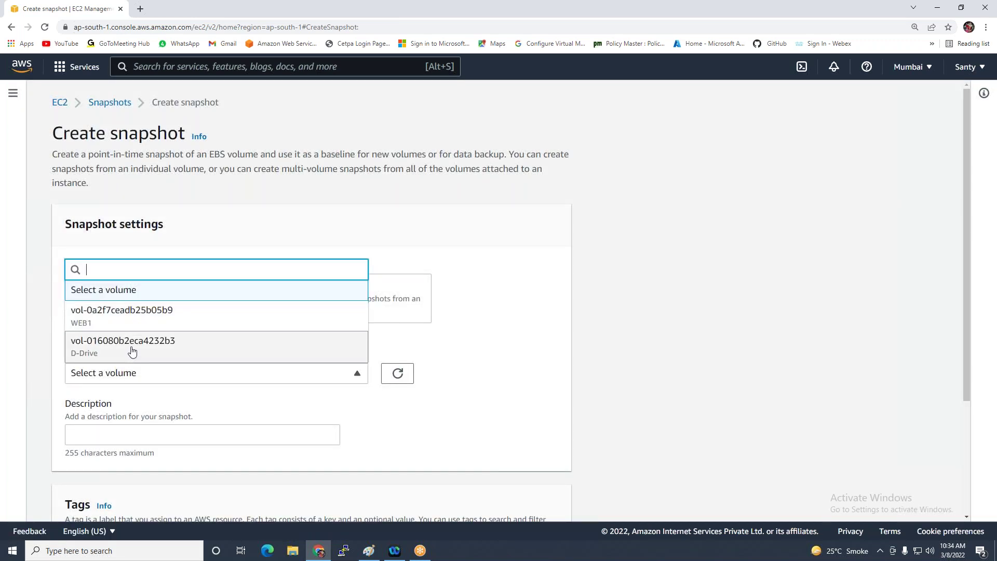
pyautogui.click(748, 289)
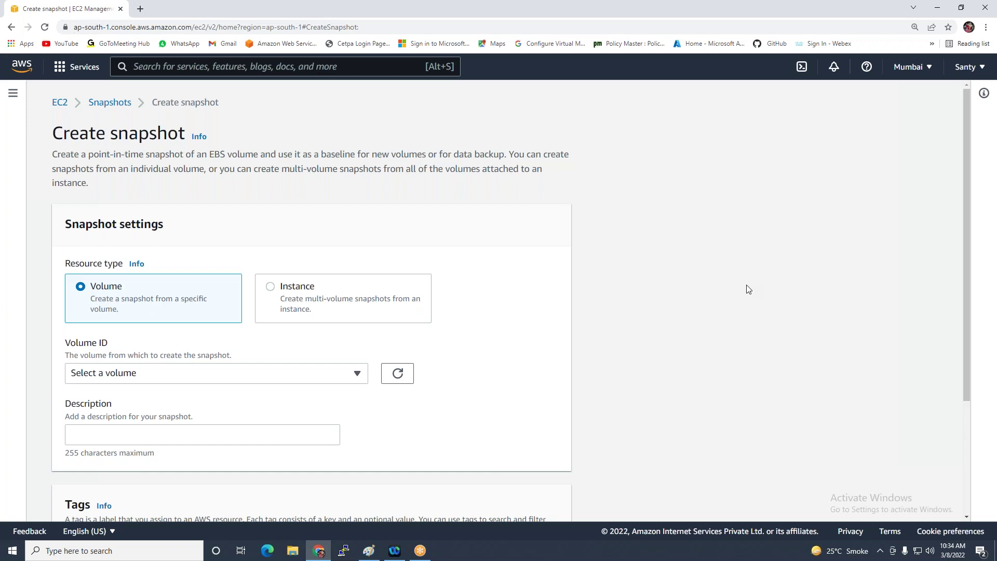
pyautogui.click(278, 286)
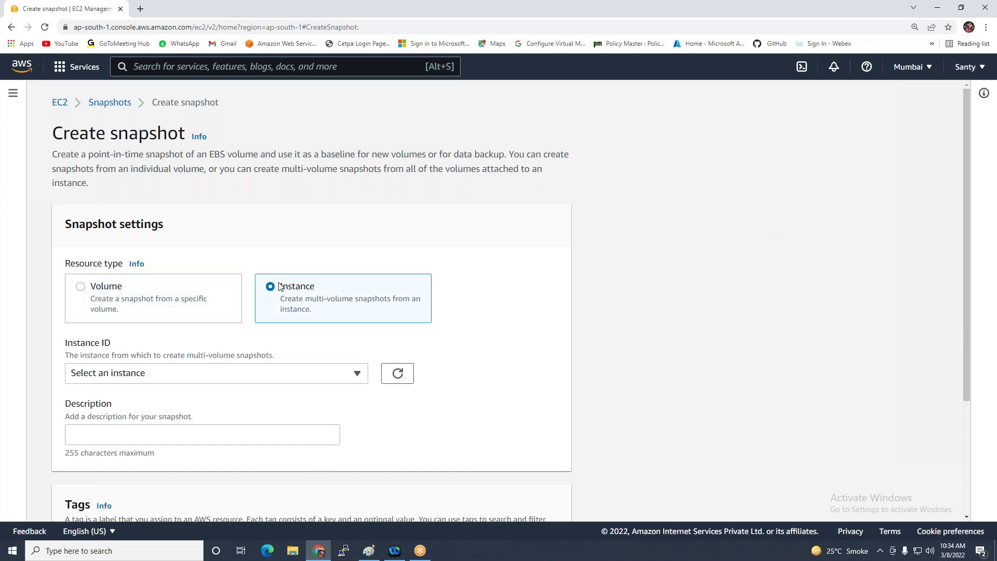
pyautogui.click(207, 371)
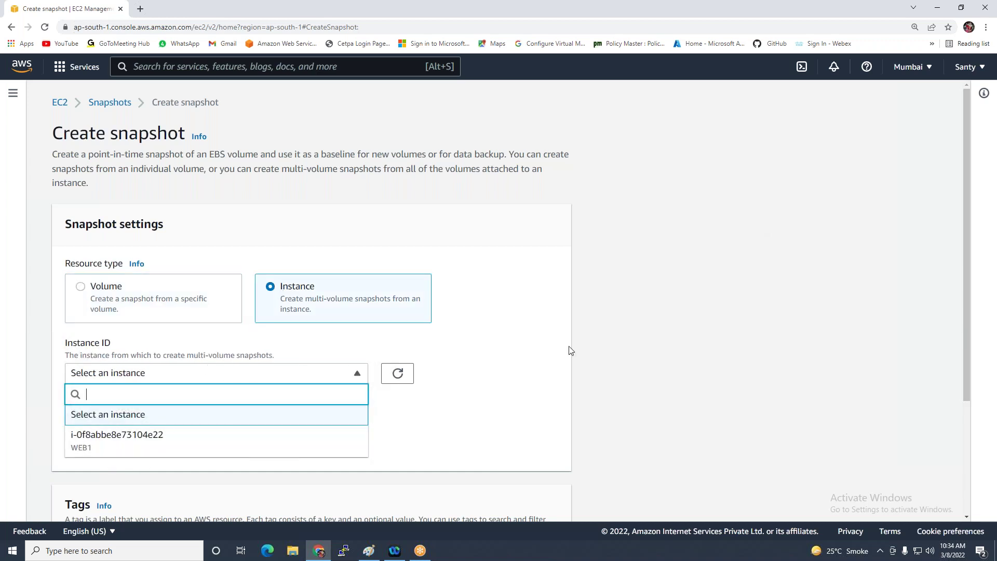
pyautogui.click(642, 279)
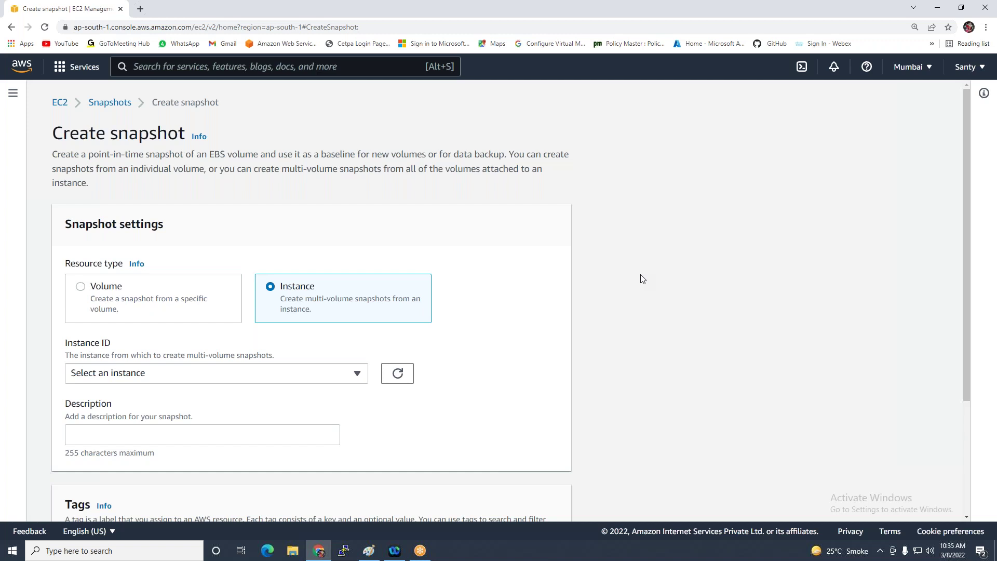
pyautogui.scroll(-3, 414, 278)
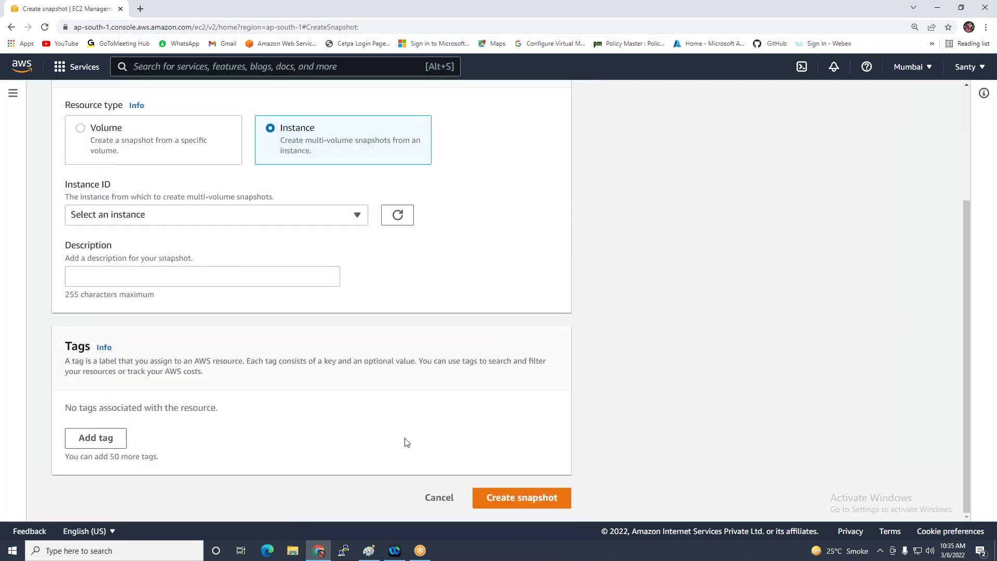
# Cancel the snapshot form, refresh the pending WEB1Custom-AMI repeatedly, then view Instances with WEB1 running
pyautogui.click(427, 498)
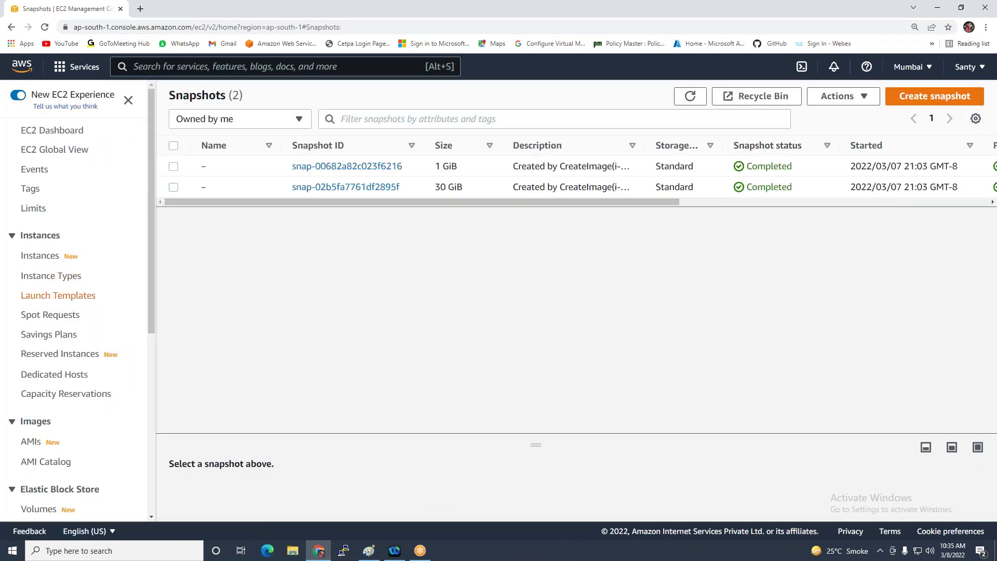
pyautogui.click(30, 445)
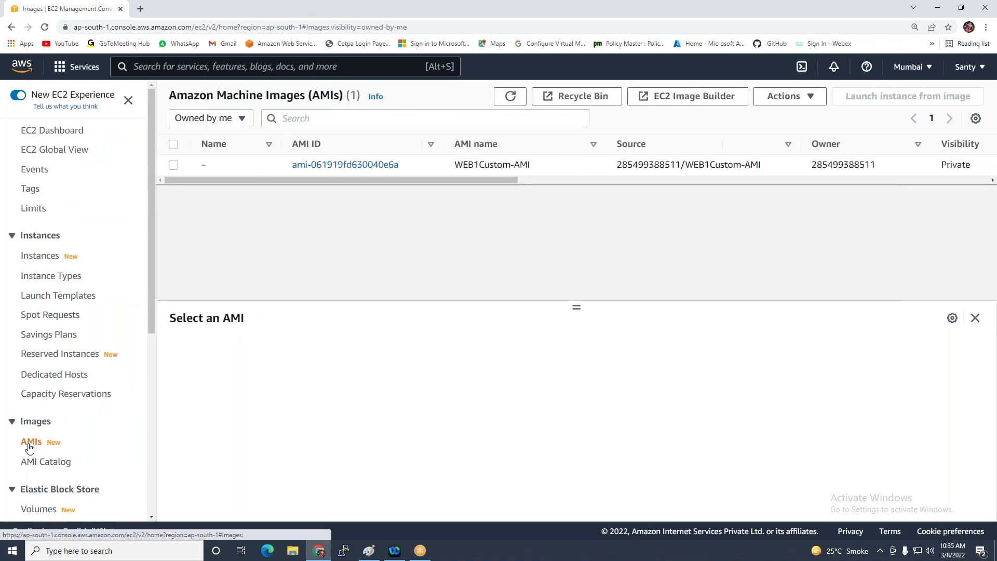
pyautogui.moveTo(487, 179); pyautogui.dragTo(629, 185)
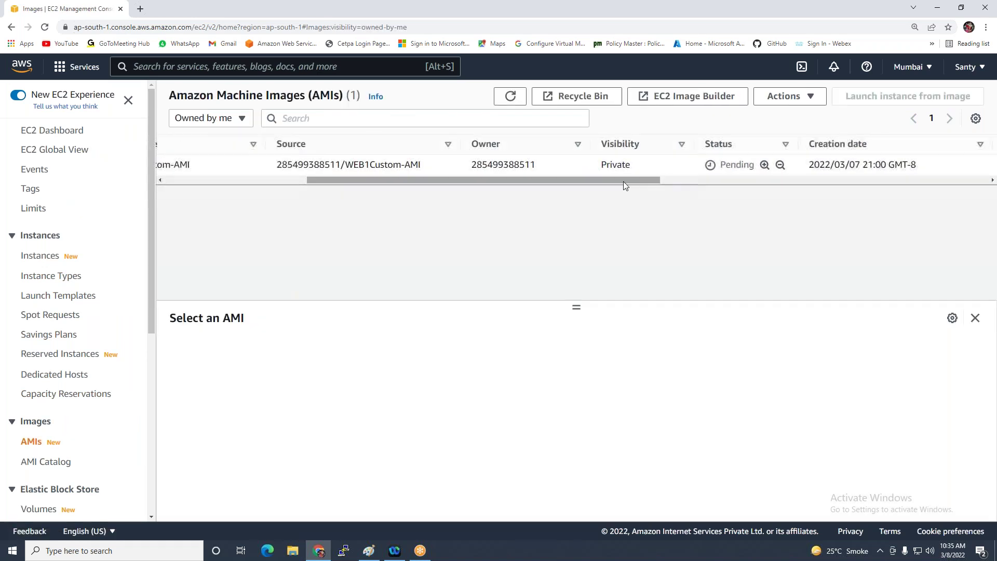
pyautogui.click(510, 96)
pyautogui.click(510, 96)
pyautogui.click(510, 97)
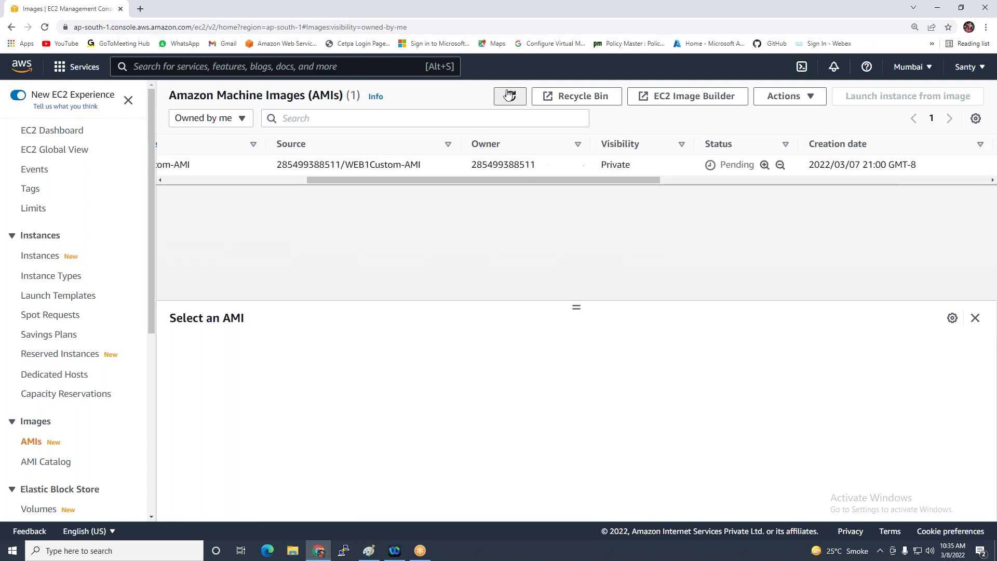
pyautogui.doubleClick(510, 96)
pyautogui.moveTo(581, 181); pyautogui.dragTo(315, 201)
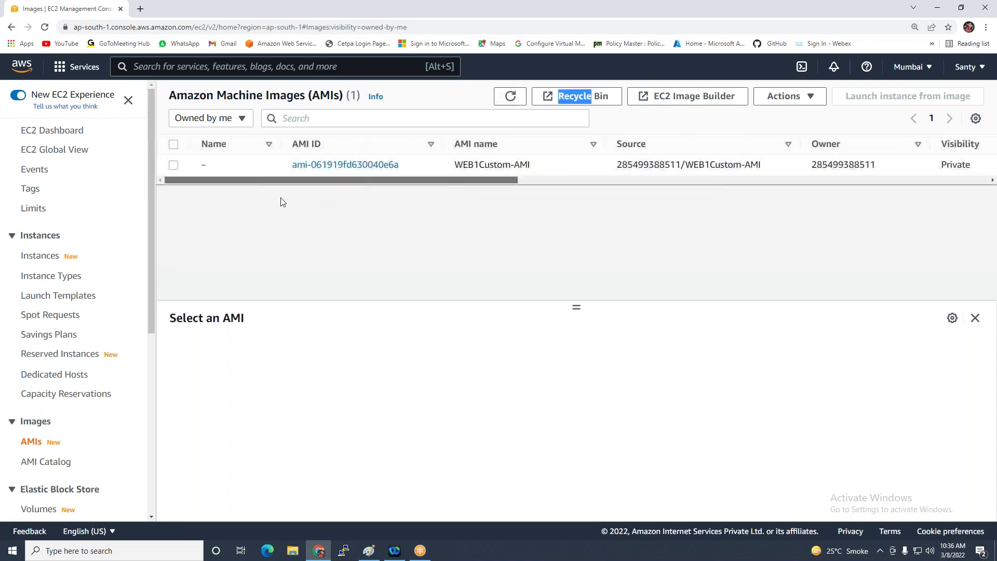
pyautogui.moveTo(450, 183); pyautogui.dragTo(400, 198)
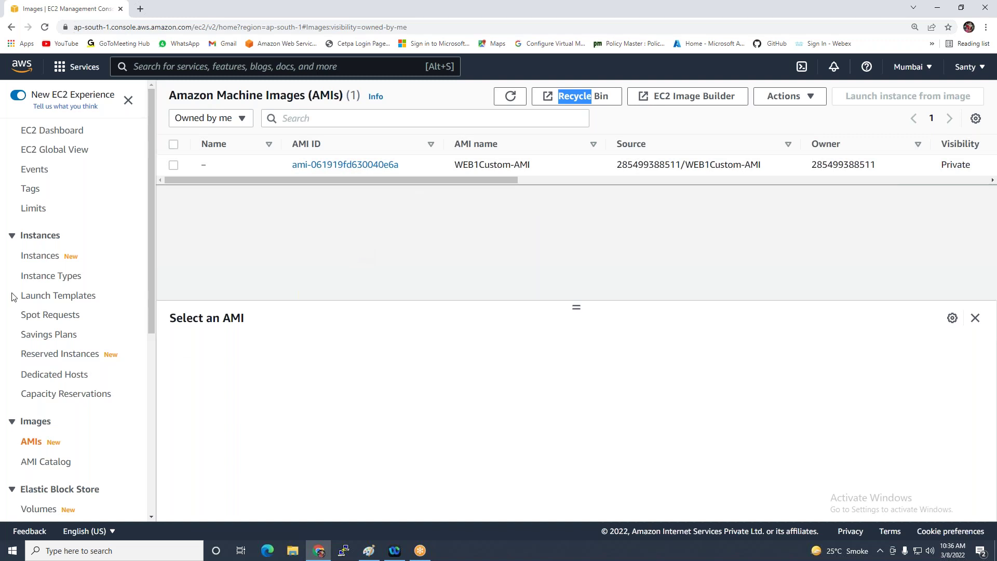
pyautogui.click(40, 257)
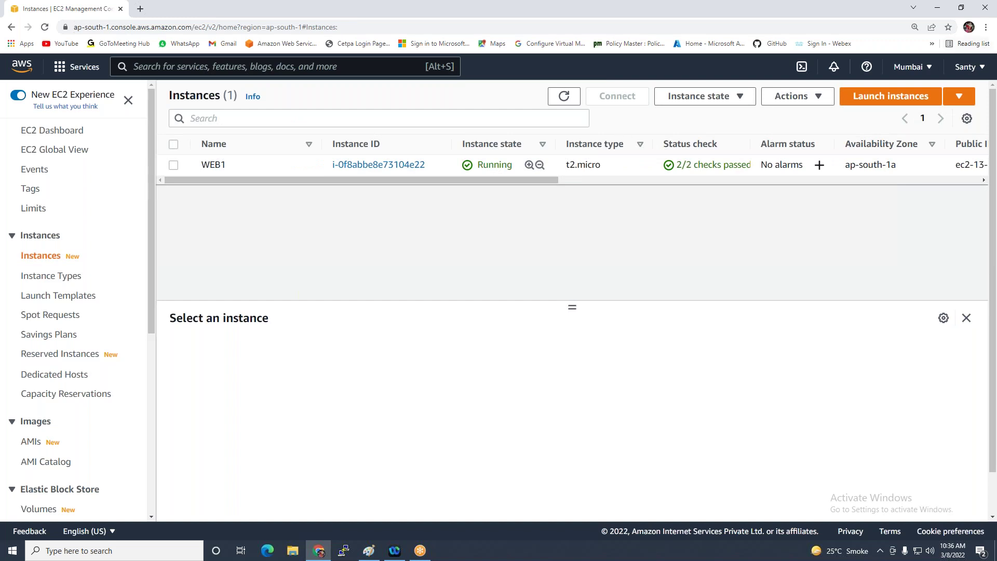
# Launch a new instance, dismiss the Systems Manager dialog, and pick WEB1Custom-AMI under My AMIs
pyautogui.click(902, 96)
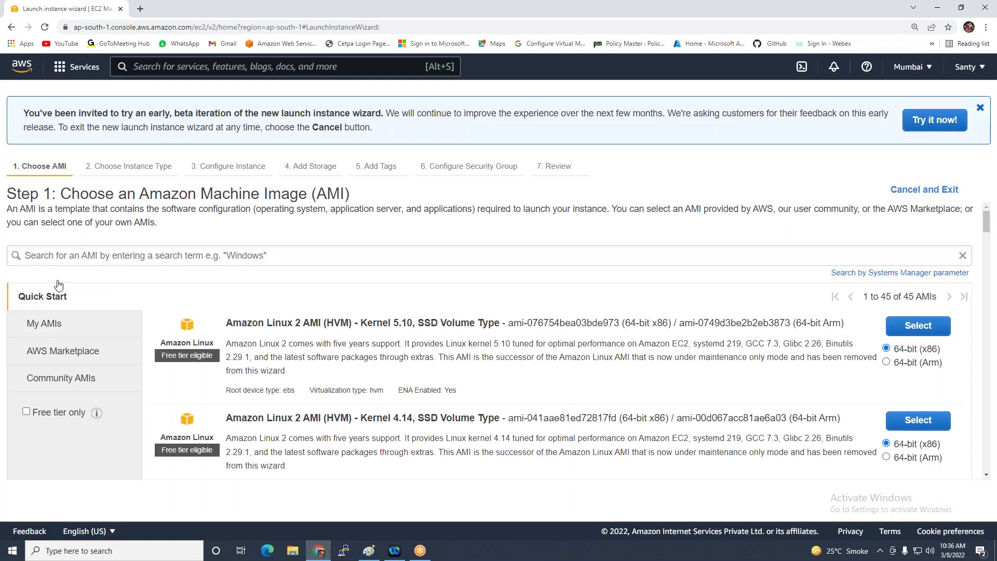
pyautogui.click(57, 256)
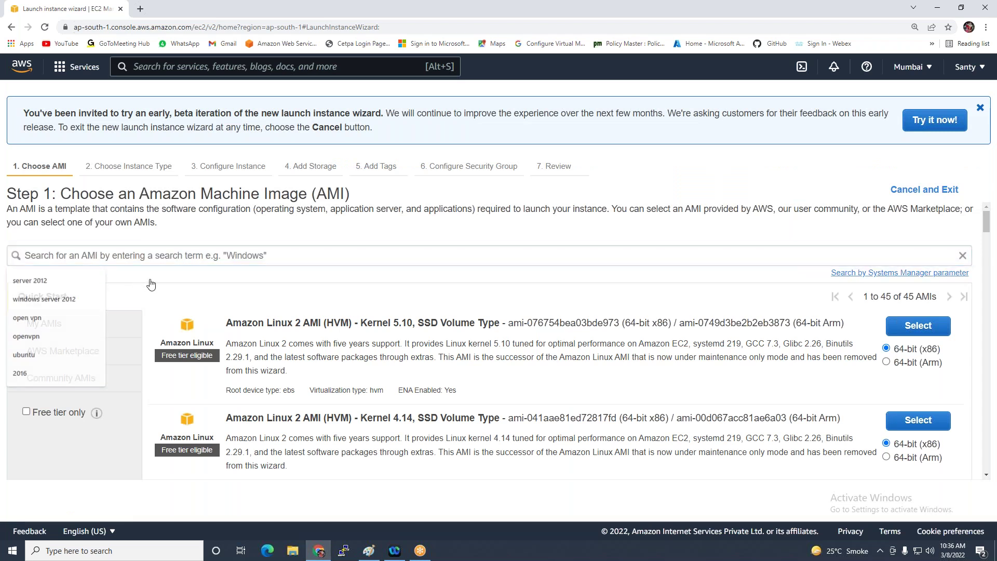
pyautogui.click(899, 272)
pyautogui.click(686, 215)
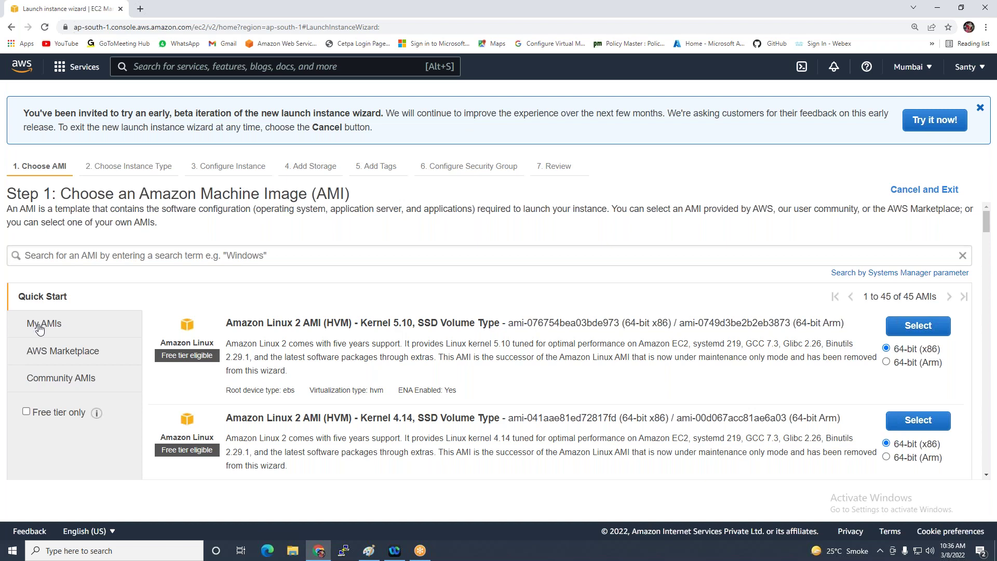
pyautogui.click(39, 328)
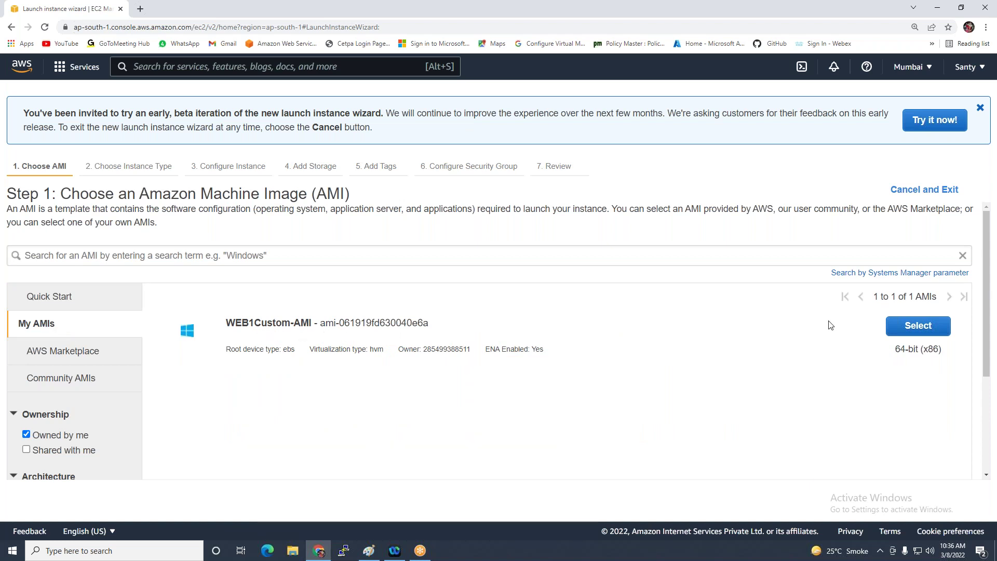
pyautogui.click(918, 326)
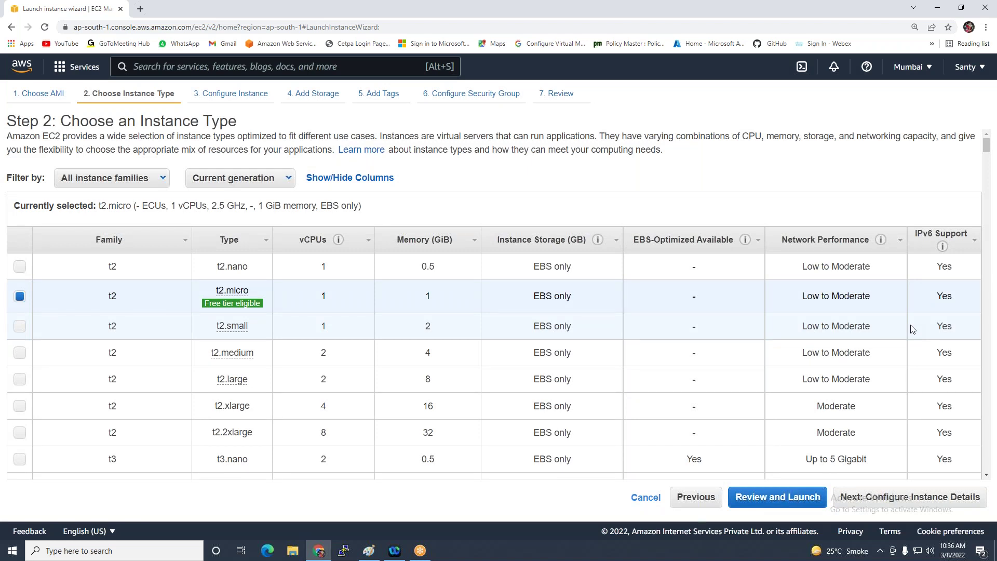
# Try t2.large, settle on t2.micro, and continue to Configure Instance Details
pyautogui.moveTo(267, 333)
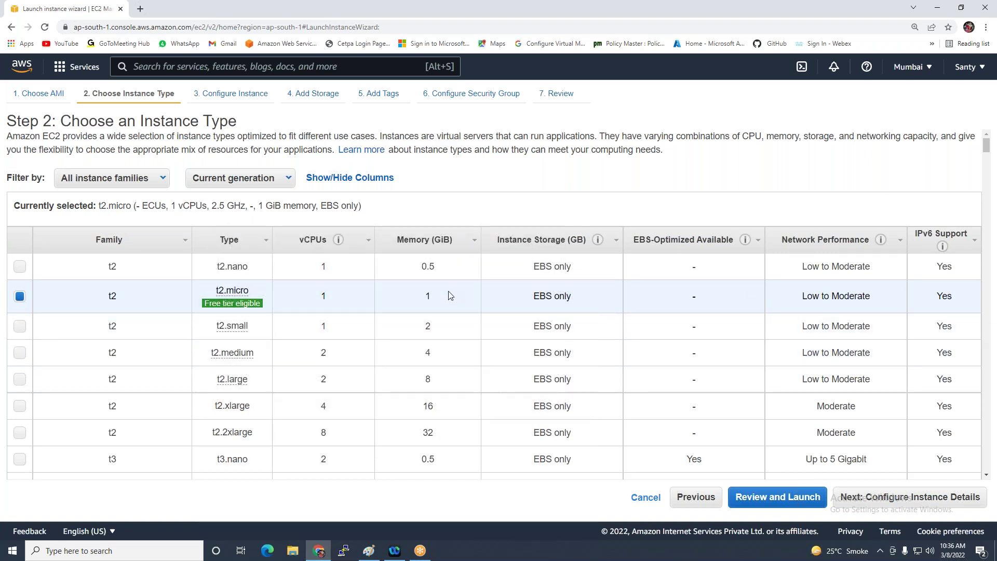
pyautogui.click(430, 383)
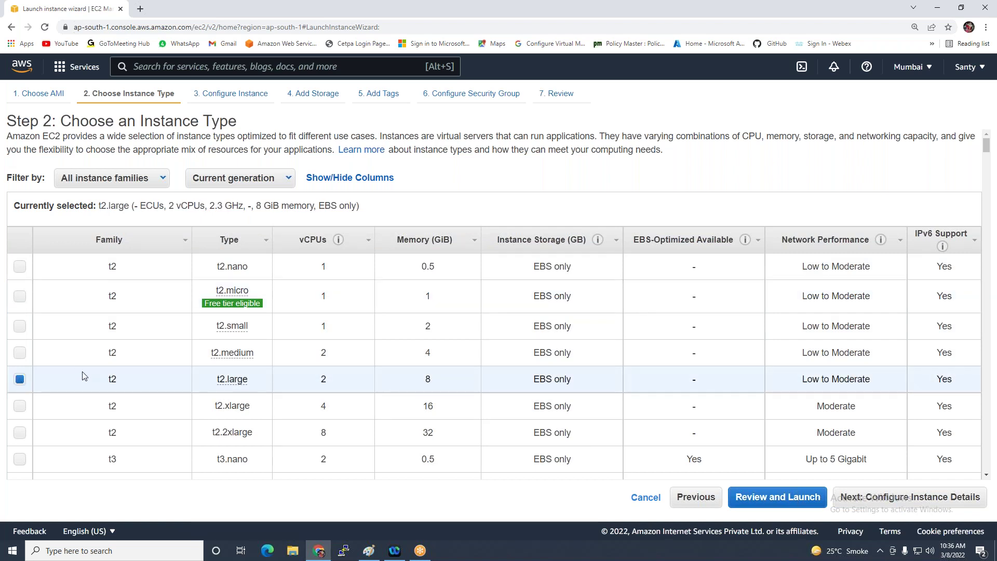
pyautogui.click(26, 294)
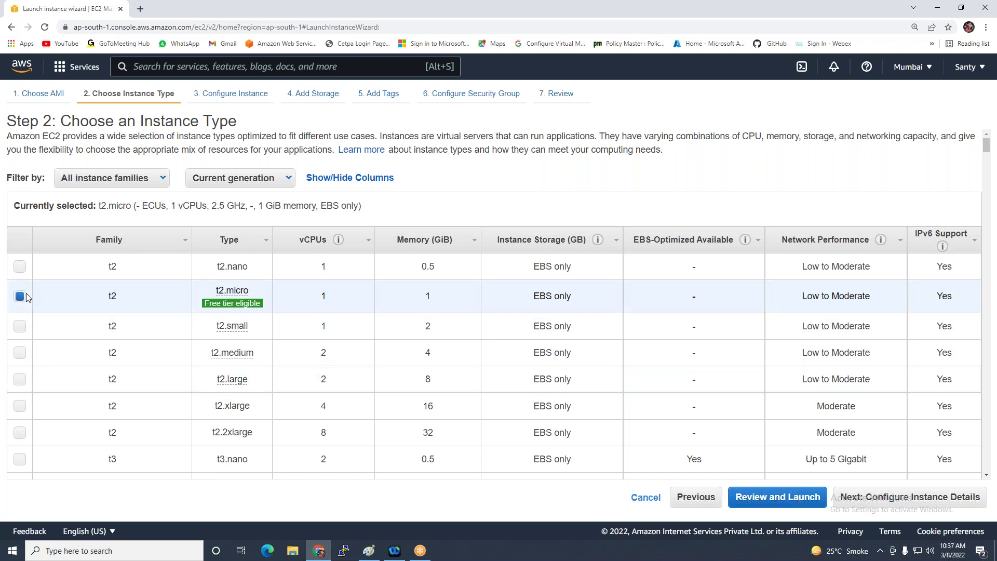
pyautogui.click(851, 499)
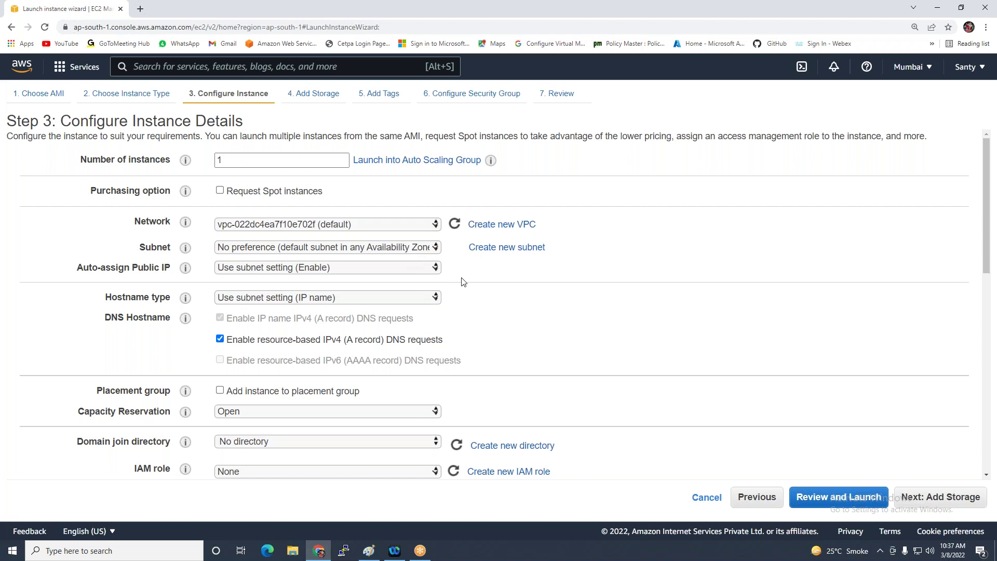
# Choose the default ap-south-1a subnet and continue to Add Storage
pyautogui.click(391, 249)
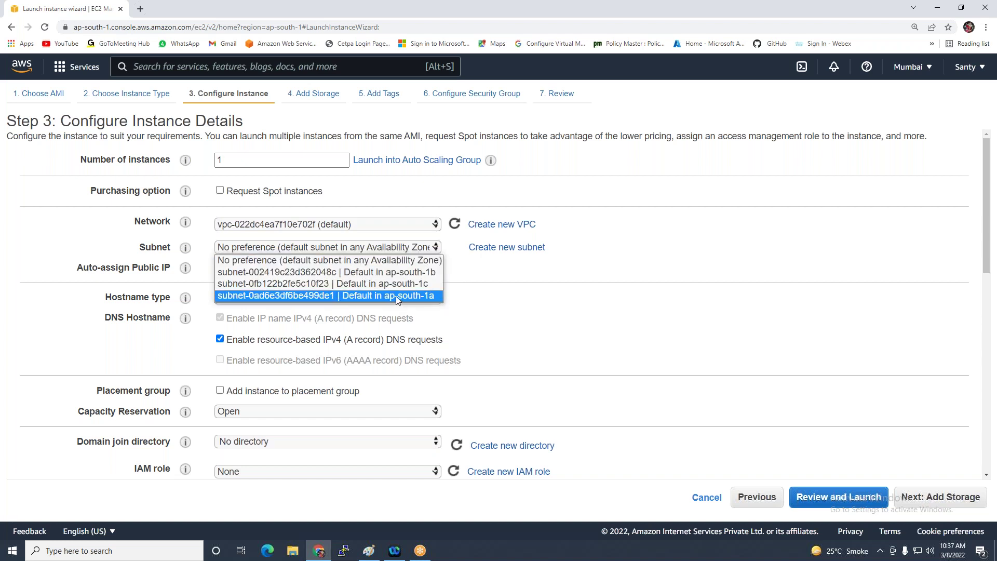
pyautogui.click(396, 295)
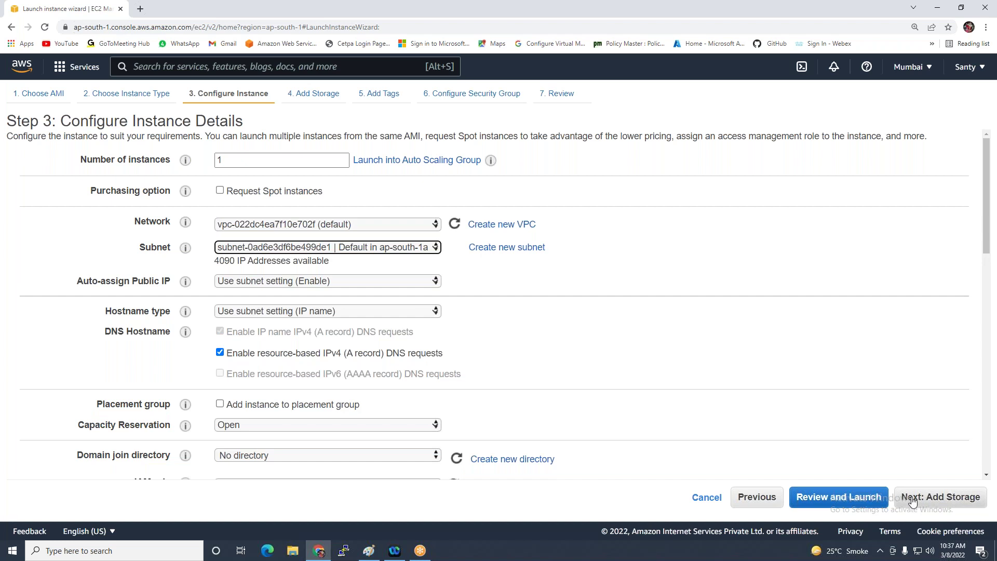
pyautogui.click(912, 498)
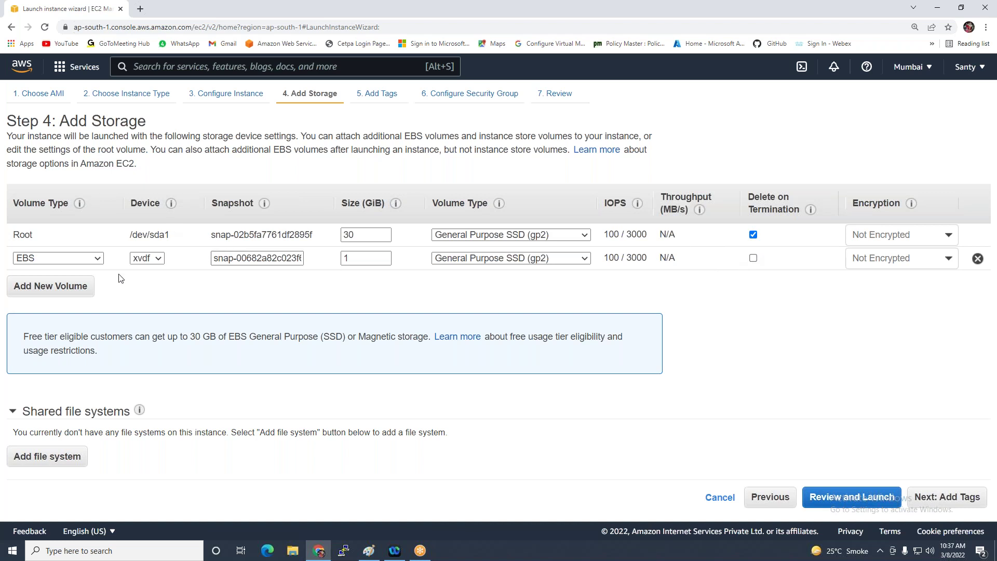
# Remove the 1 GiB EBS volume, keep Delete on Termination for the 30 GiB root, and add a Name tag
pyautogui.click(977, 259)
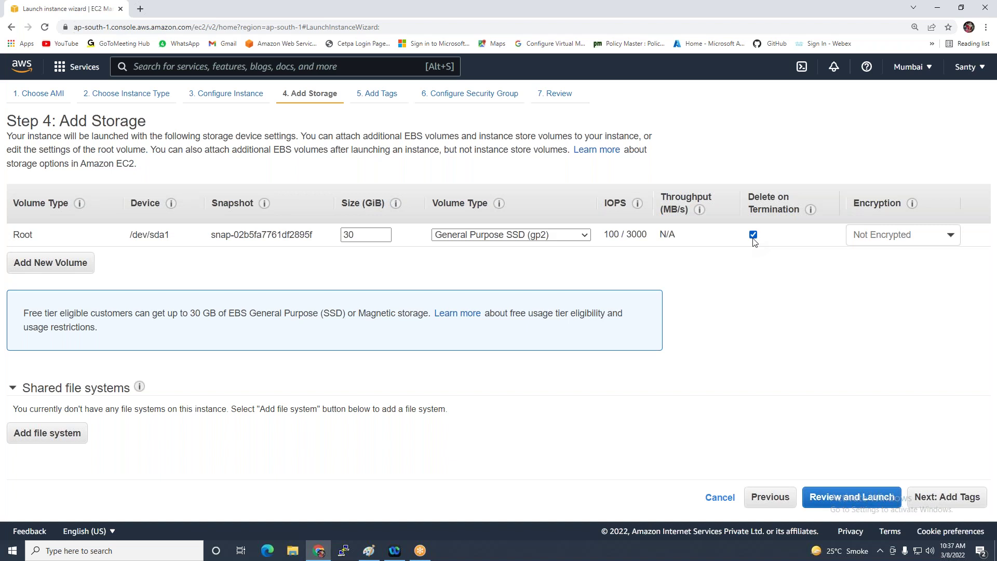
pyautogui.click(753, 235)
pyautogui.click(753, 236)
pyautogui.click(929, 498)
pyautogui.click(475, 261)
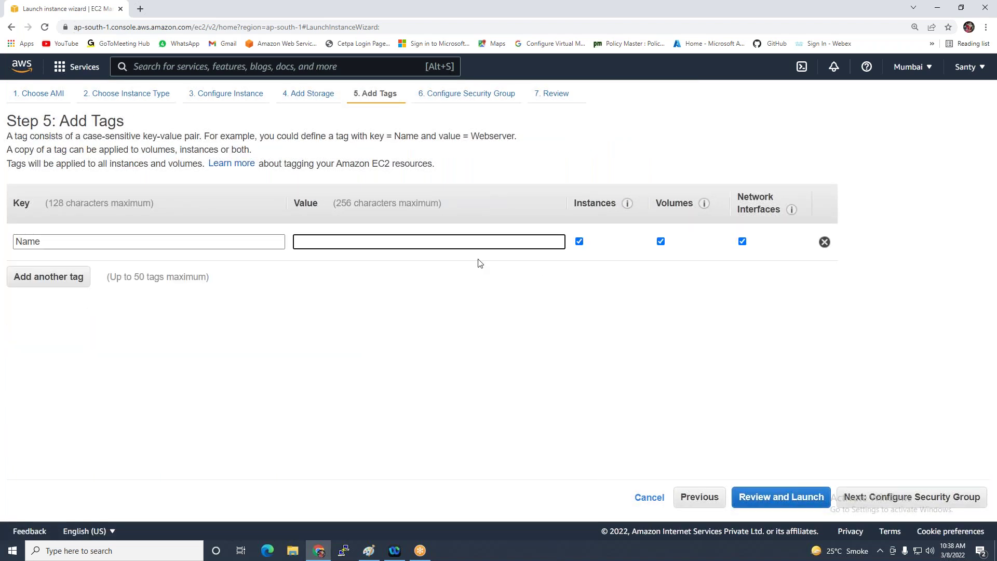
# Name the instance WEB1-Copy, attach the existing EFS-SG security group, and go to review
pyautogui.write('WEB')
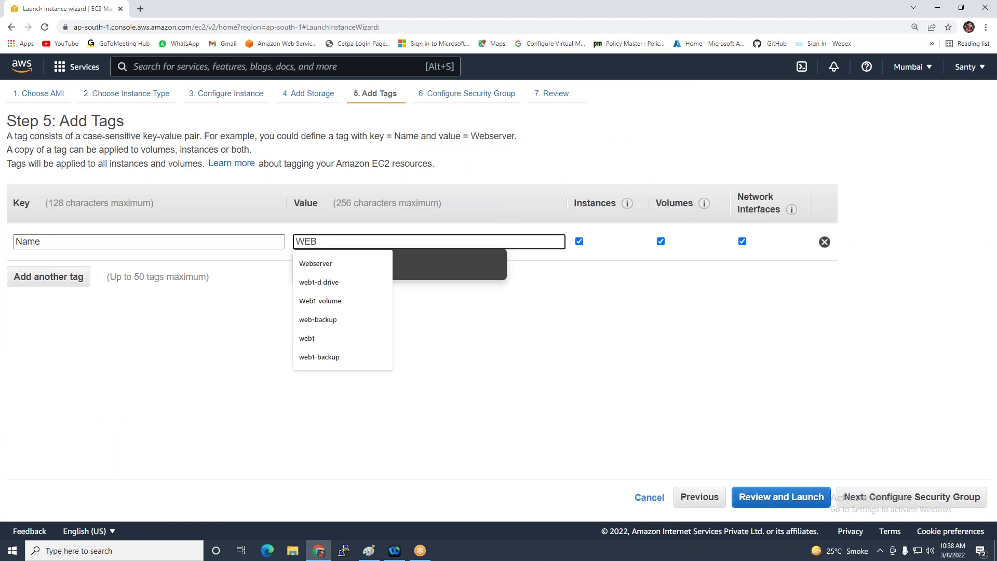
pyautogui.write('1-Copy')
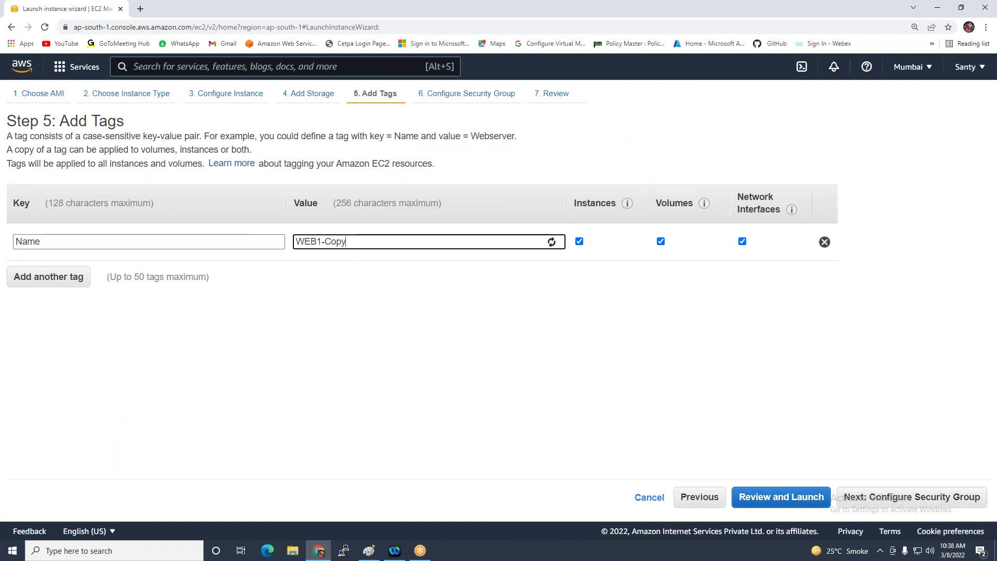
pyautogui.click(859, 497)
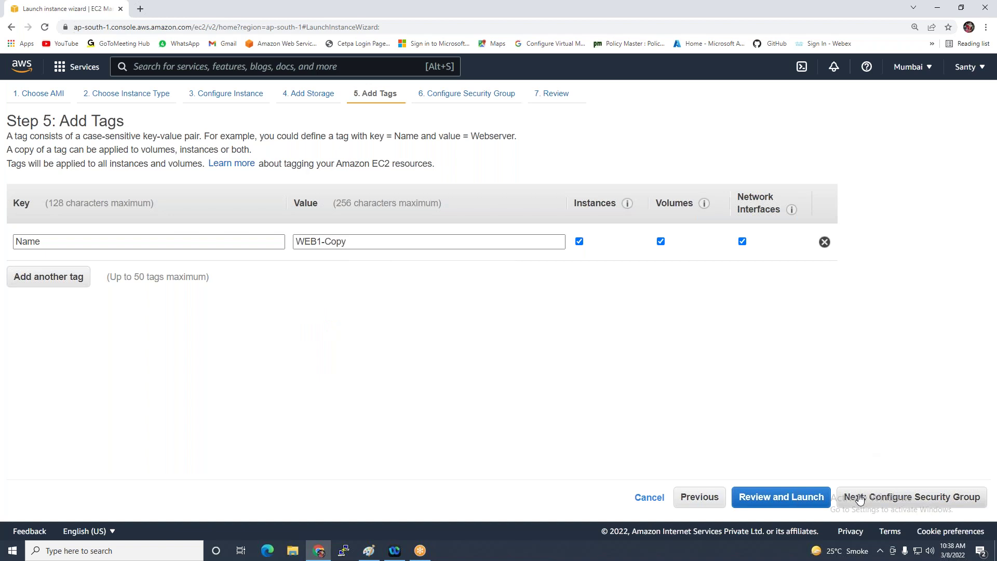
pyautogui.click(297, 188)
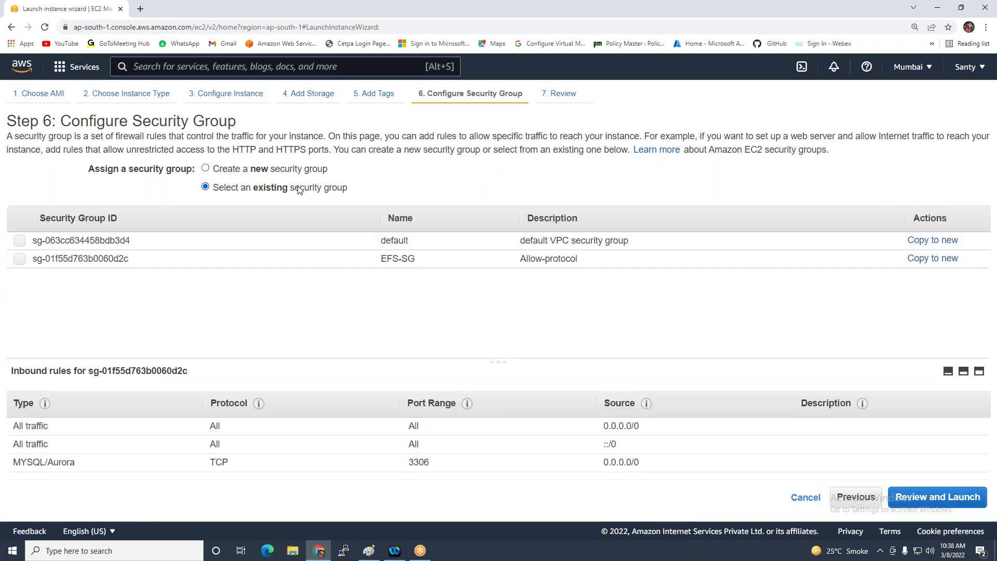
pyautogui.click(370, 261)
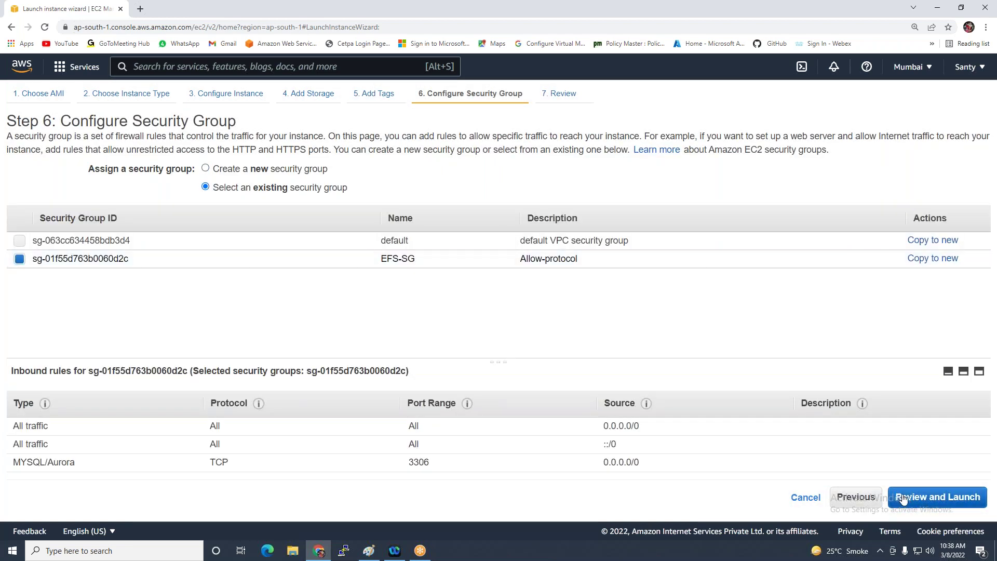
pyautogui.click(905, 498)
# Launch WEB1-Copy from WEB1Custom-AMI without a key pair, acknowledging the no-key-pair warning
pyautogui.click(955, 496)
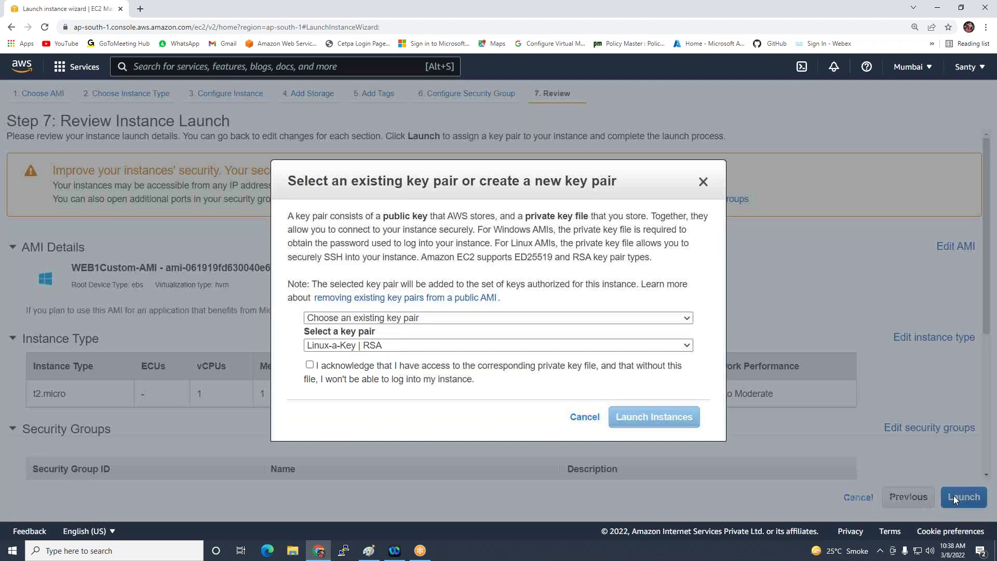
pyautogui.click(354, 346)
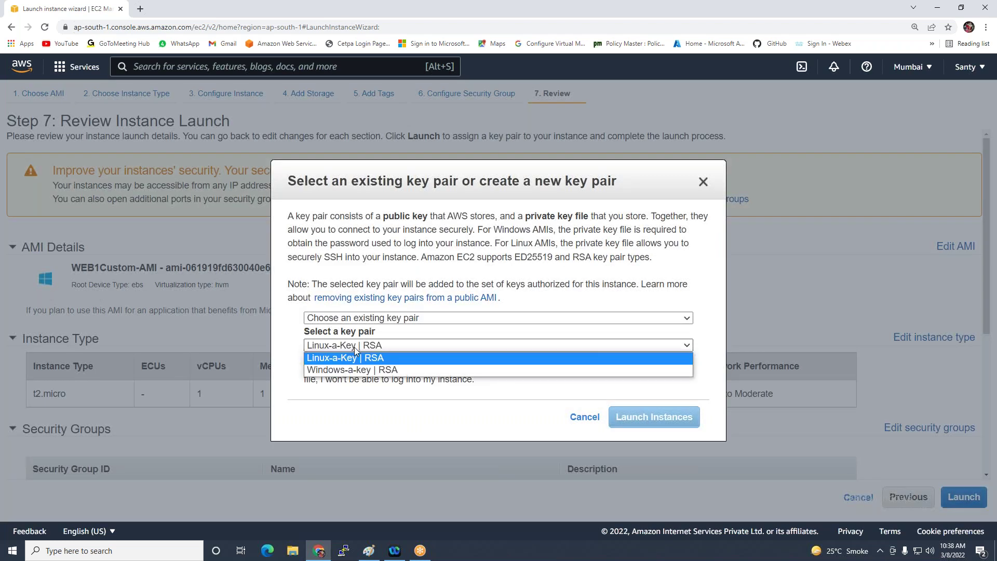
pyautogui.click(382, 317)
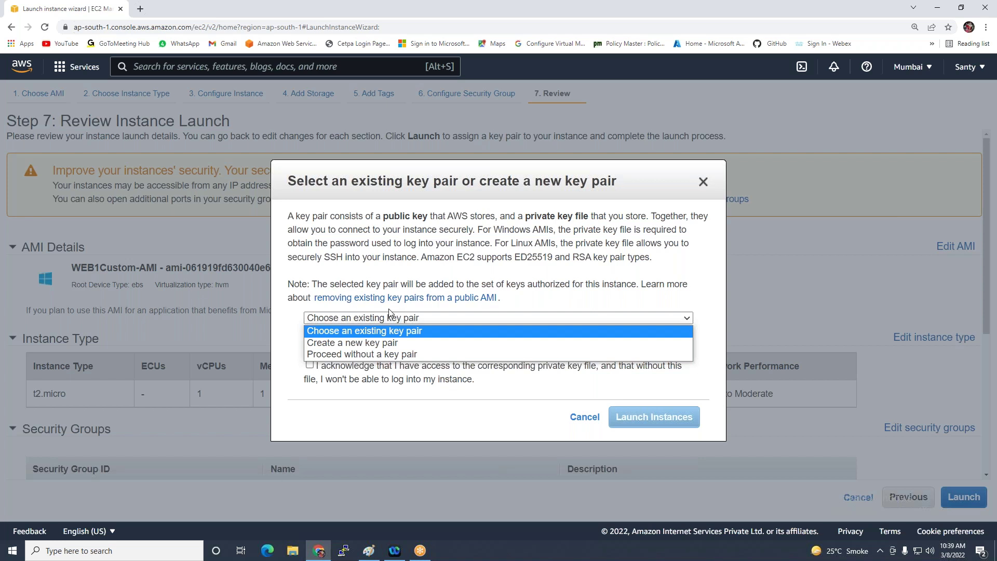
pyautogui.click(352, 344)
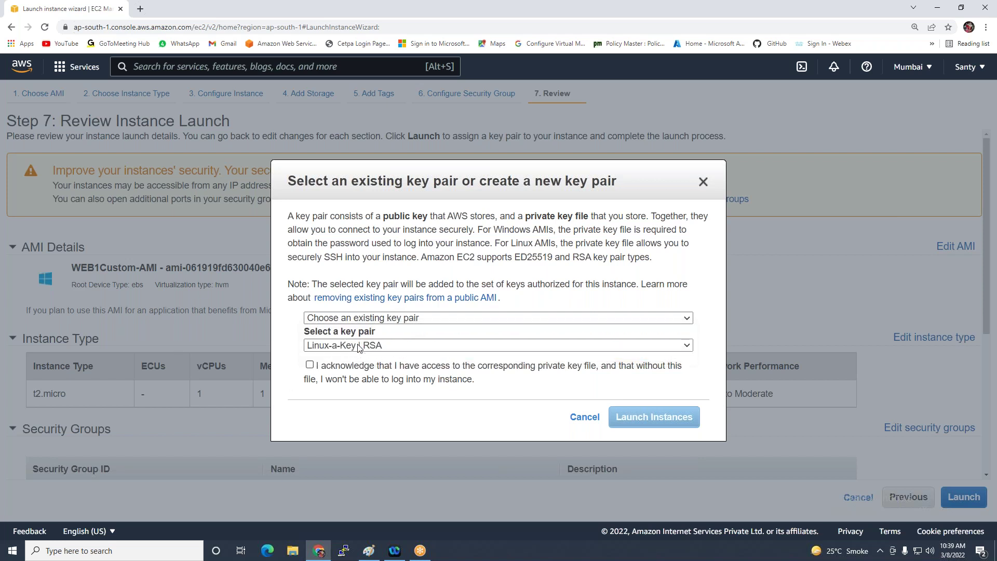
pyautogui.click(369, 318)
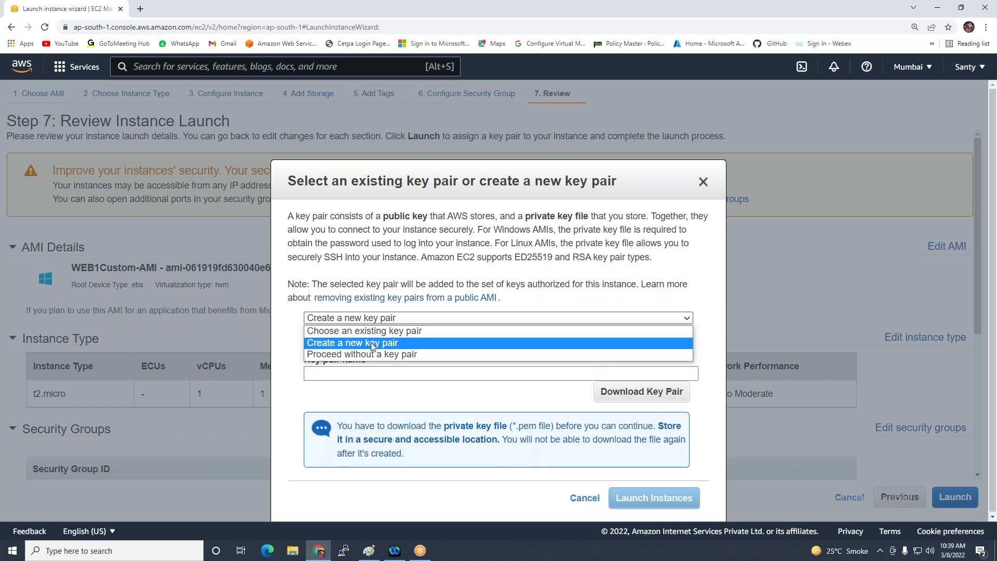
pyautogui.click(359, 355)
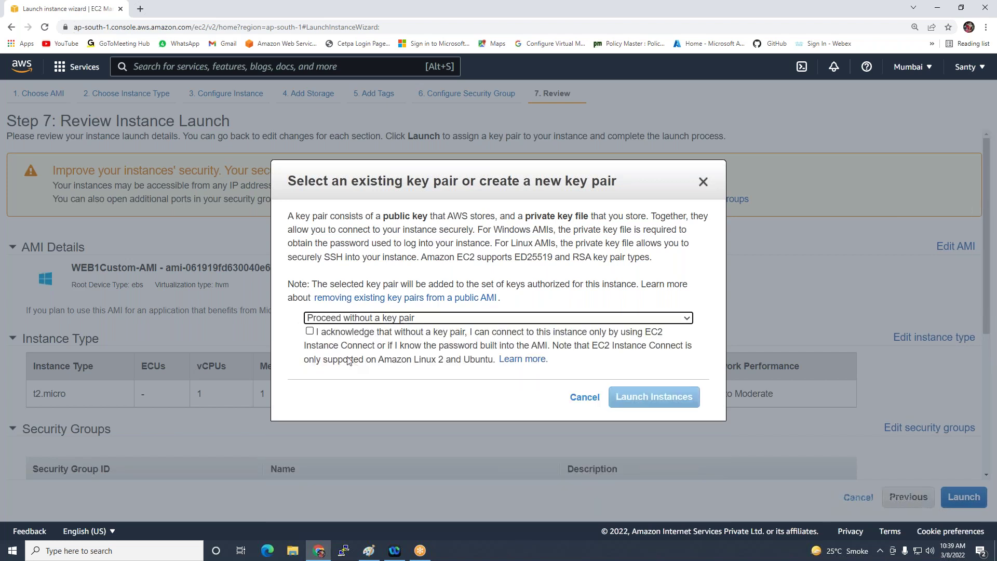
pyautogui.click(310, 331)
pyautogui.click(653, 397)
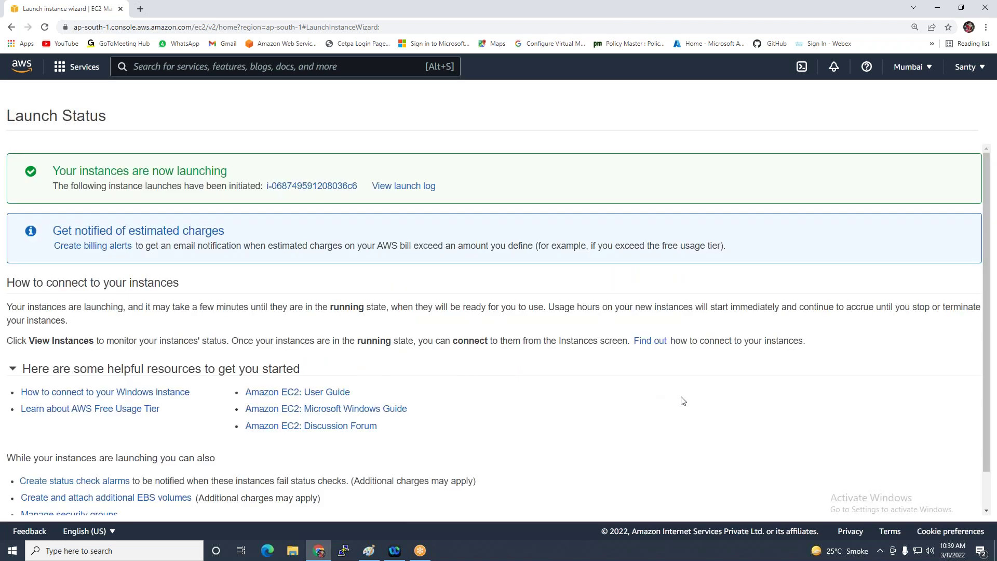
# From the instances list, terminate the original WEB1 instance
pyautogui.scroll(-1, 836, 426)
pyautogui.click(937, 503)
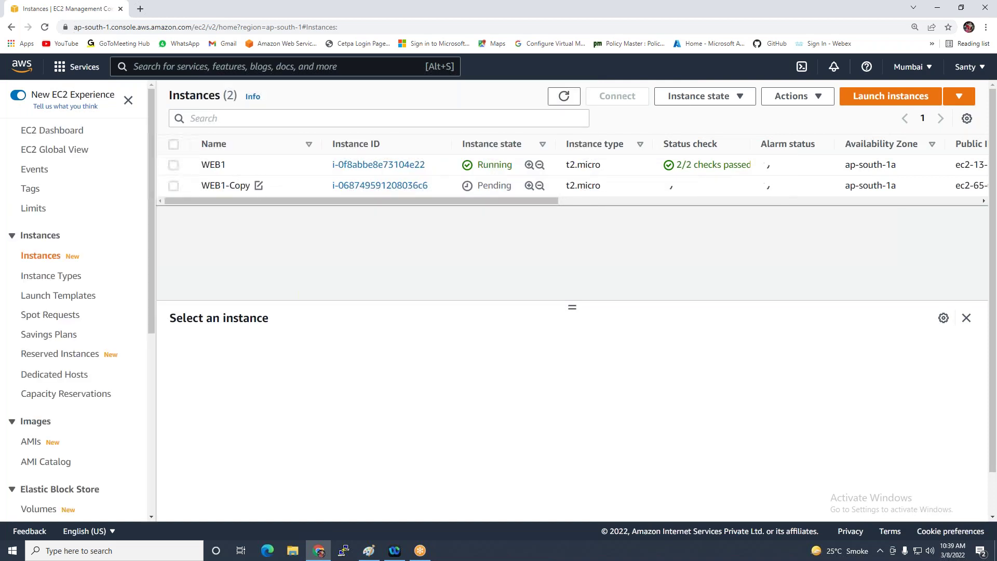
pyautogui.click(174, 165)
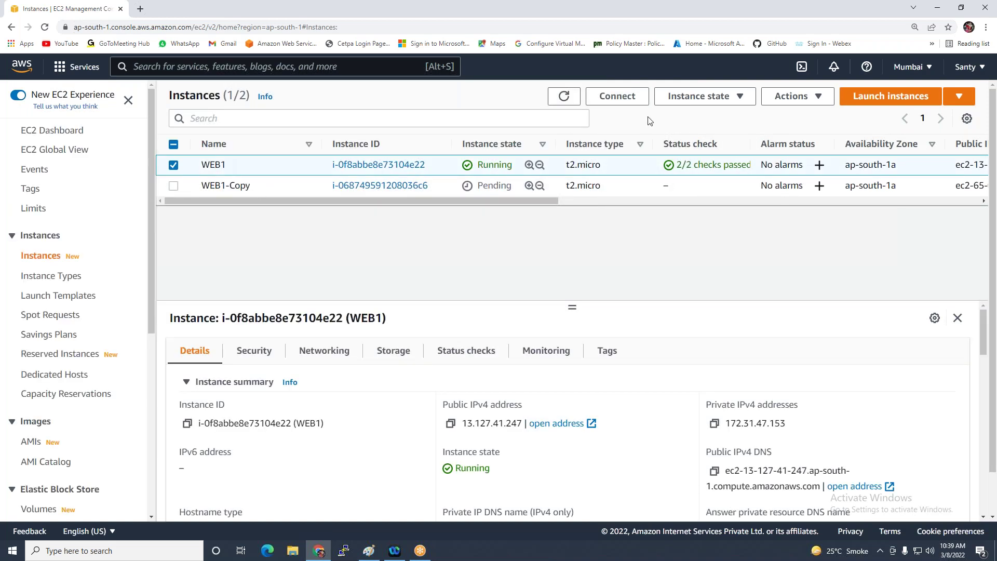
pyautogui.click(729, 96)
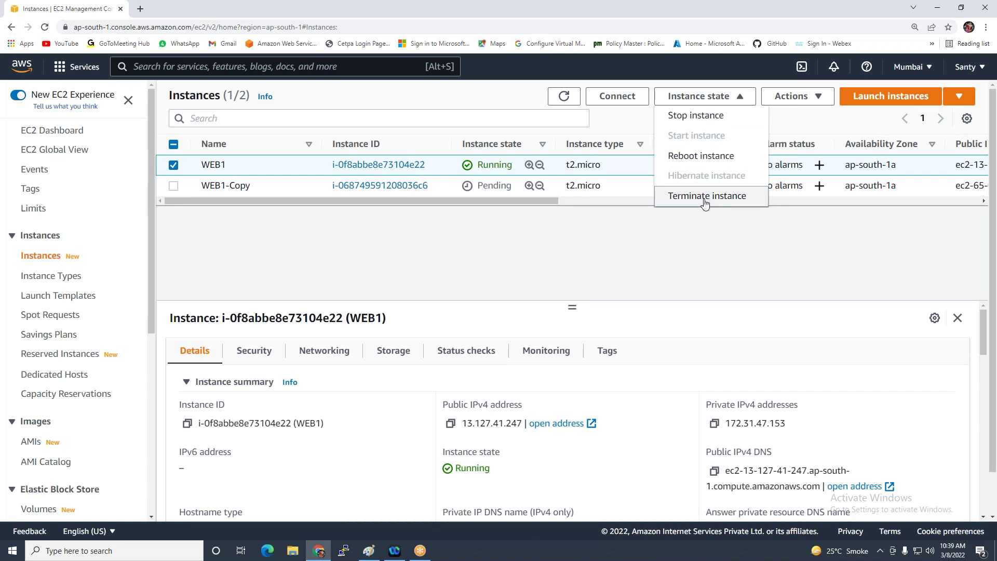
pyautogui.click(737, 196)
pyautogui.click(737, 439)
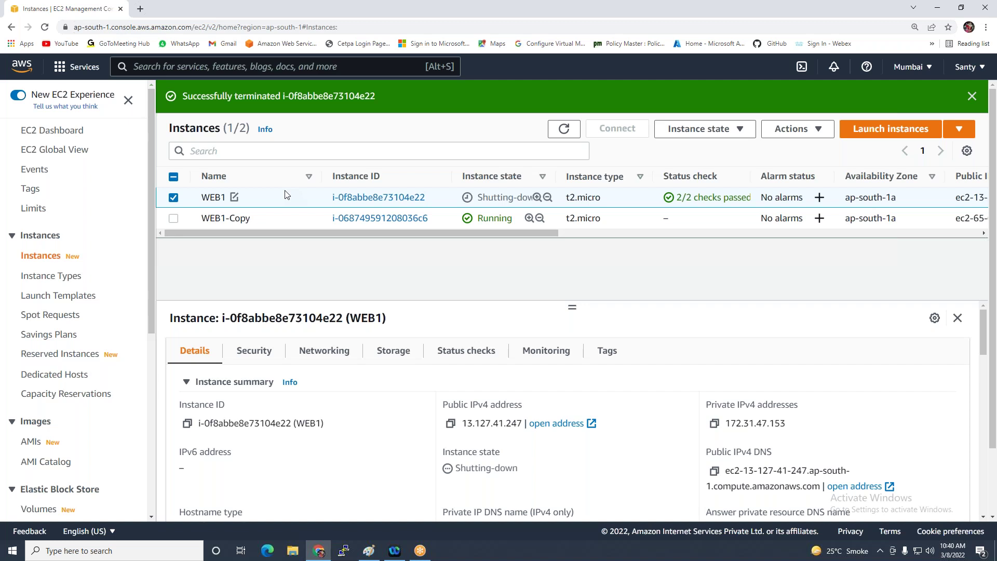
pyautogui.click(567, 129)
pyautogui.click(562, 129)
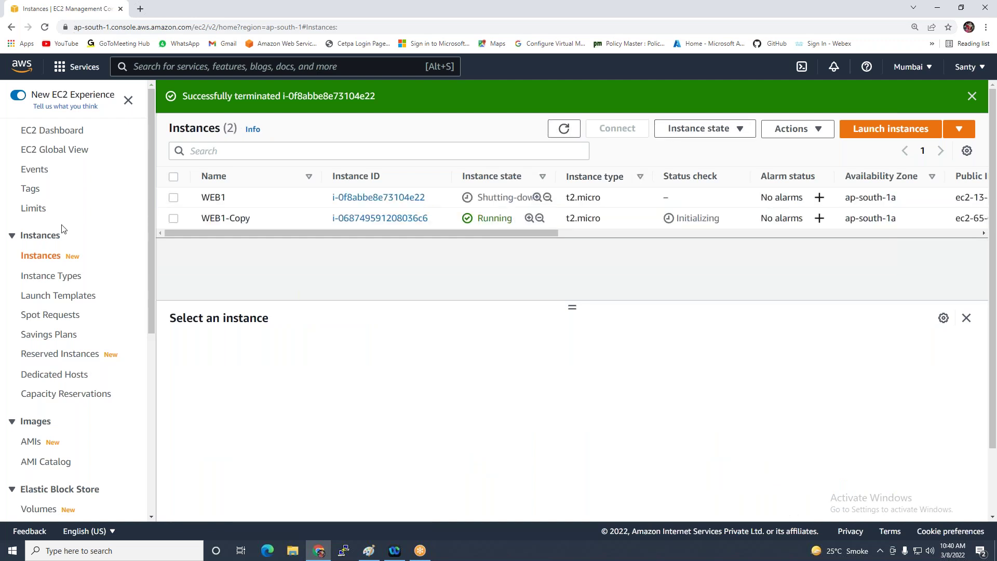
pyautogui.click(565, 128)
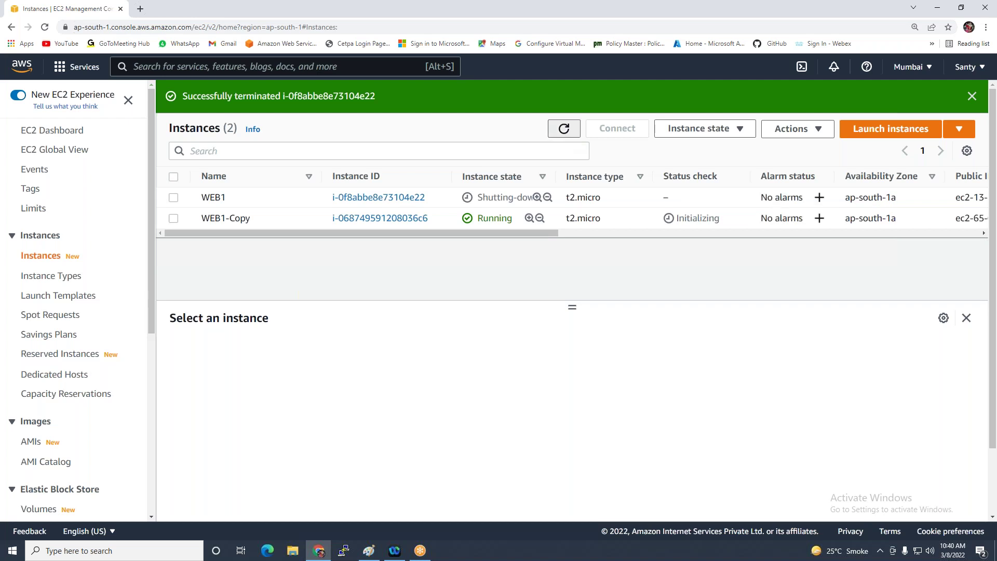
pyautogui.click(564, 129)
pyautogui.scroll(-1, 46, 381)
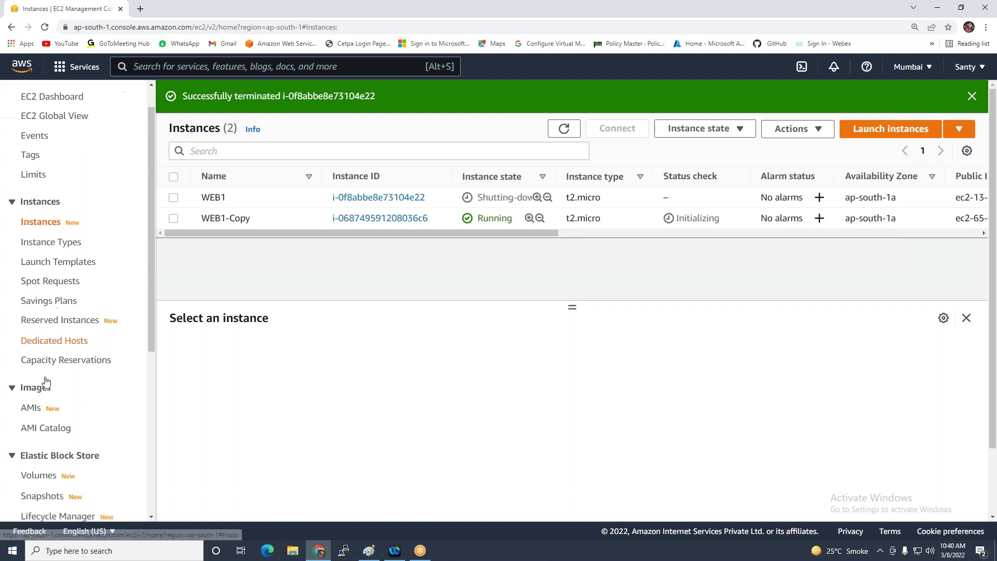
pyautogui.scroll(-2, 46, 381)
pyautogui.click(44, 409)
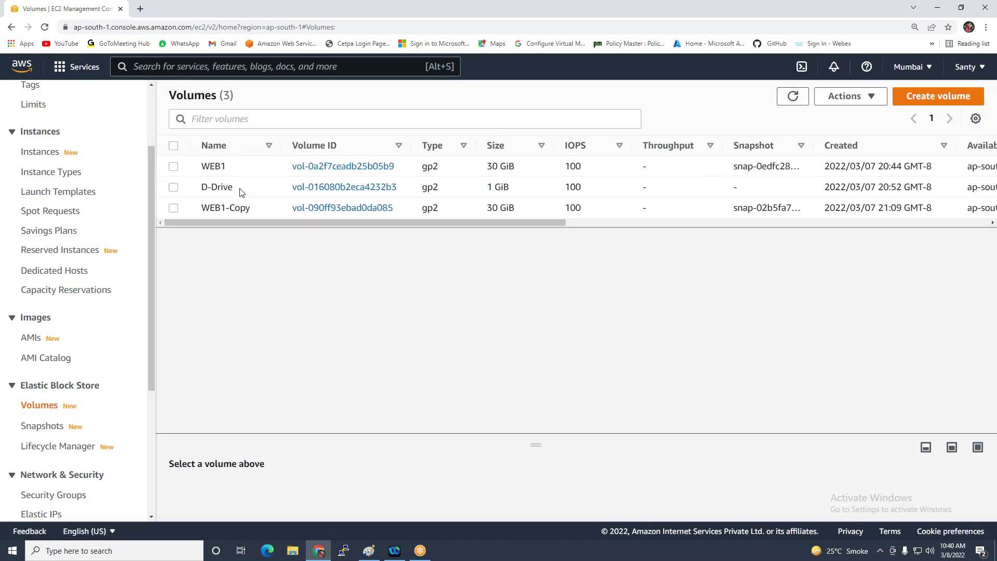
pyautogui.moveTo(438, 224); pyautogui.dragTo(371, 239)
pyautogui.click(40, 152)
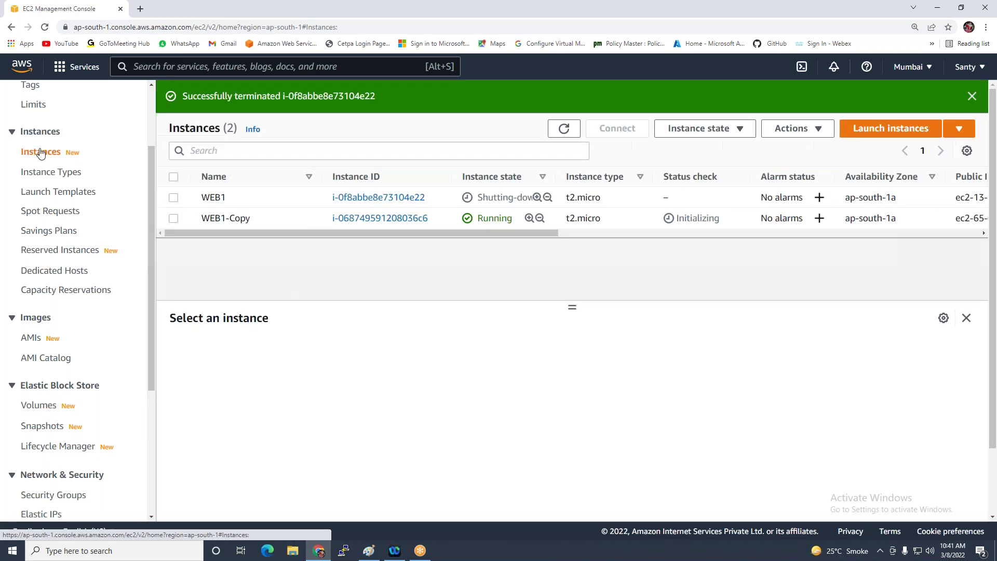
# Select WEB1 and issue Terminate instance on it again
pyautogui.click(193, 198)
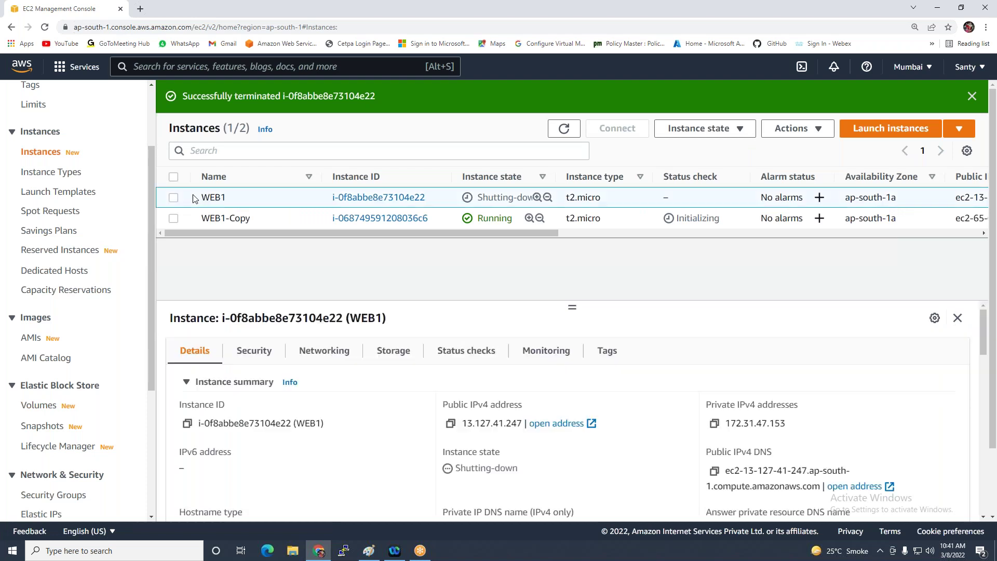
pyautogui.click(717, 128)
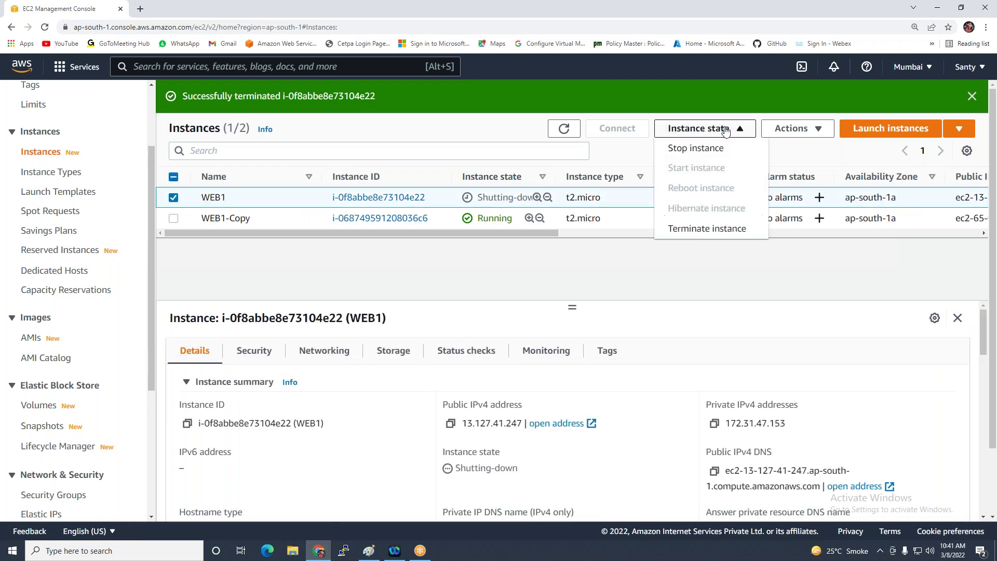
pyautogui.click(712, 228)
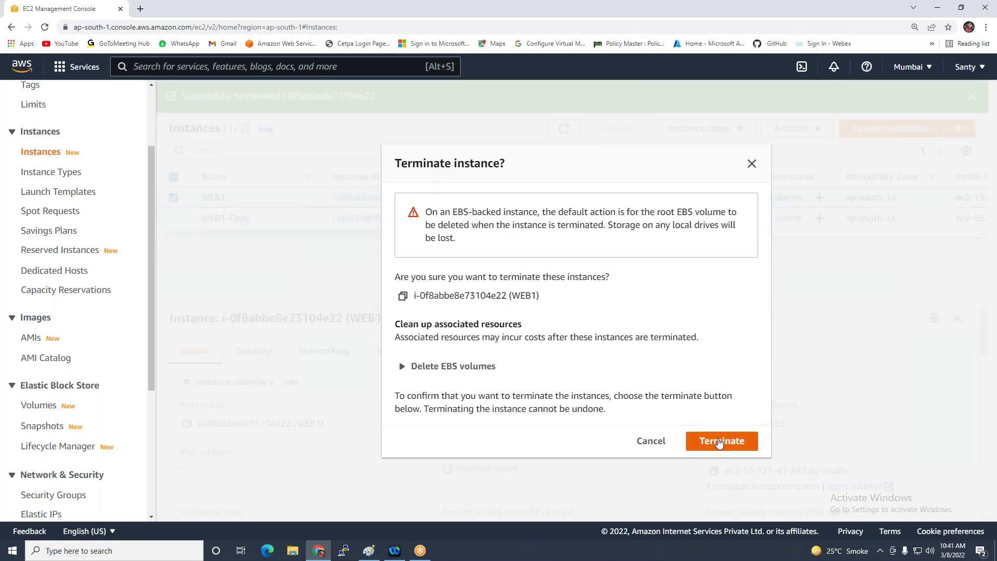
pyautogui.click(719, 442)
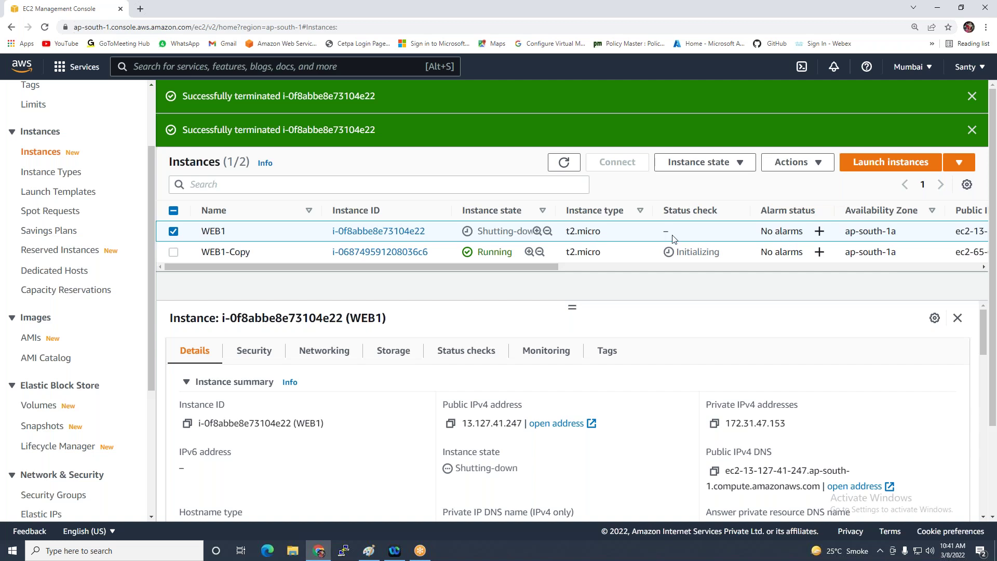
# Dismiss both termination success banners and refresh the instance list
pyautogui.click(971, 130)
pyautogui.click(972, 96)
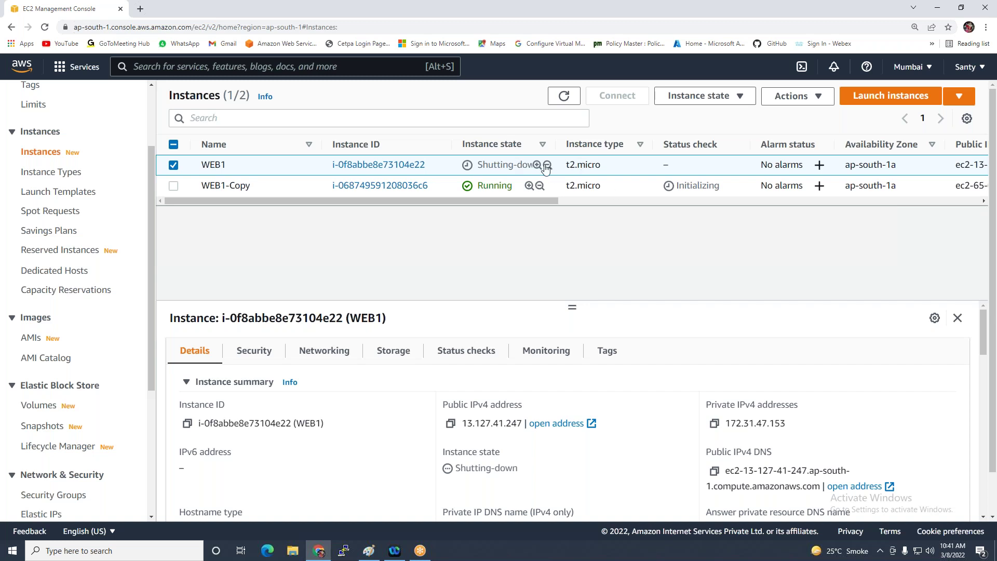
pyautogui.click(563, 96)
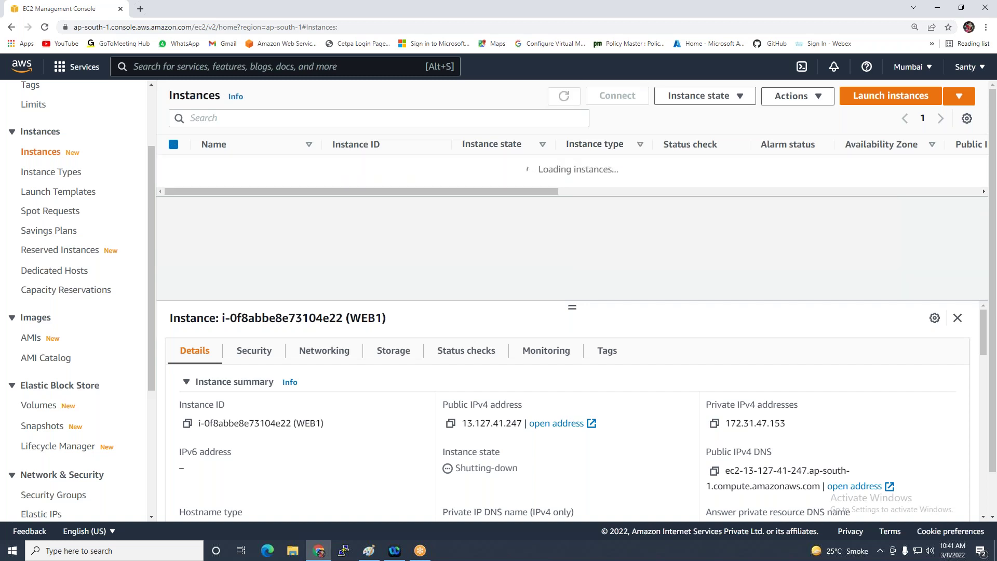
# Refresh the instances, select WEB1-Copy and copy its public IPv4 address
pyautogui.click(563, 96)
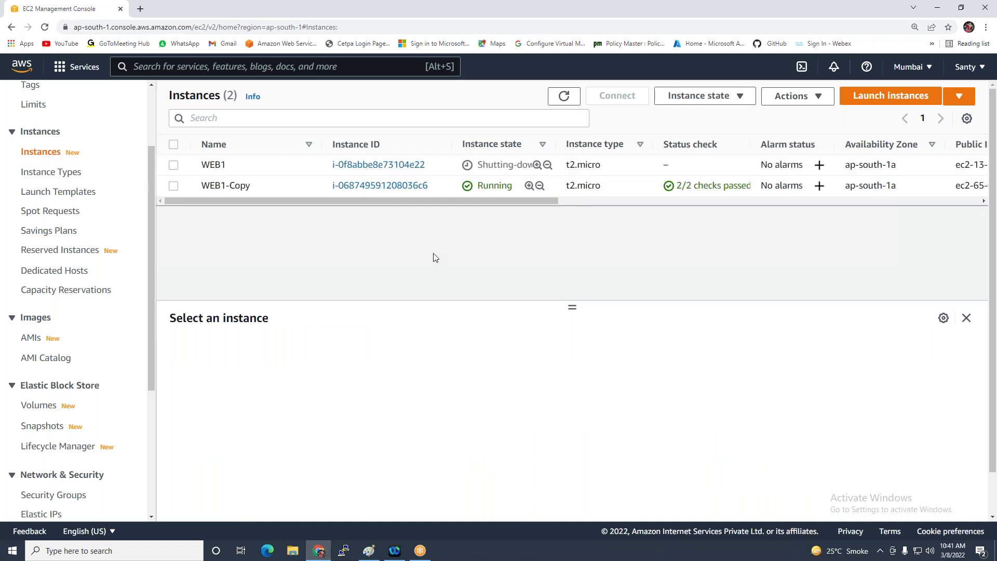
pyautogui.click(173, 185)
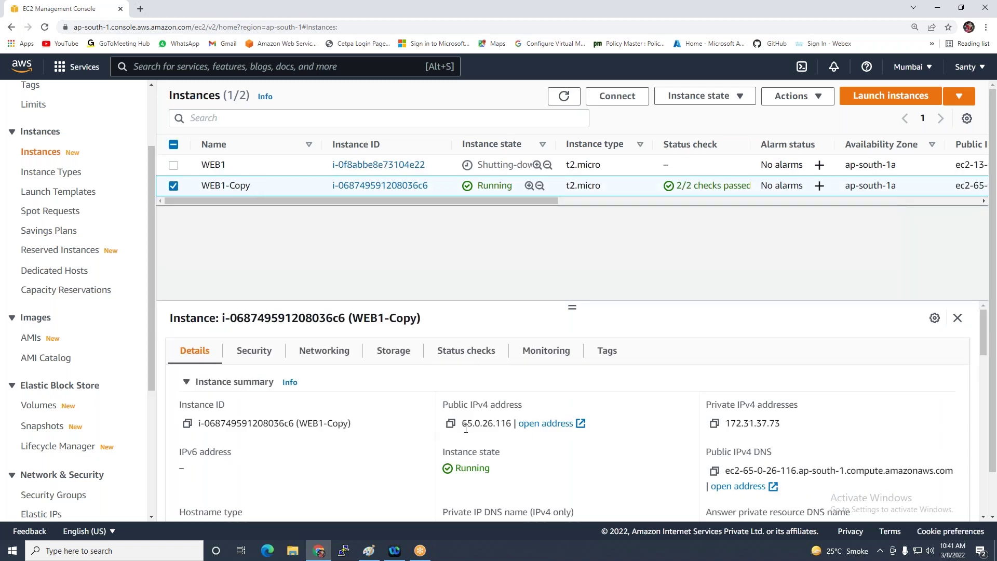
pyautogui.click(450, 423)
# Connect via Remote Desktop to 65.0.26.116 as administrator, accepting the certificate warning
pyautogui.click(93, 555)
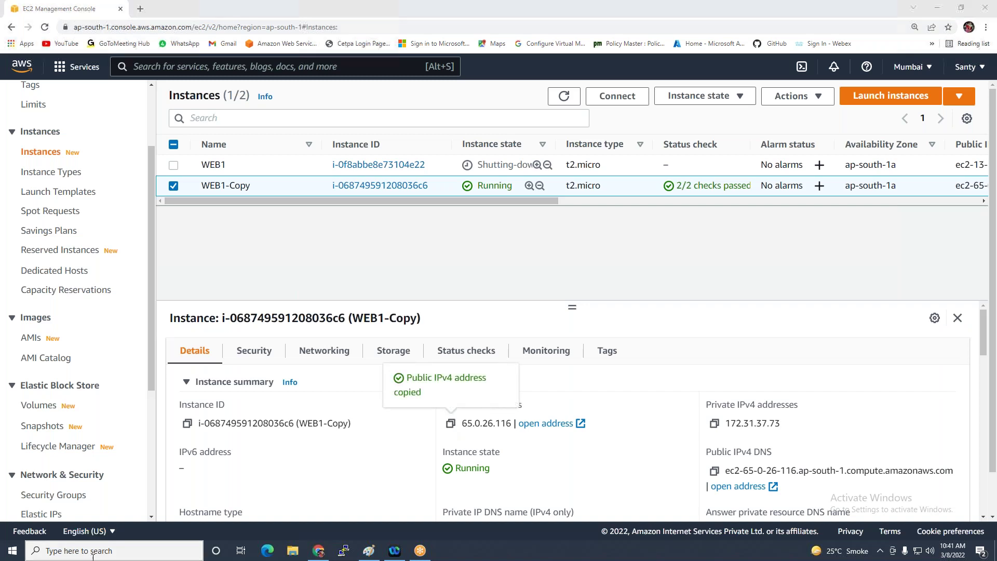
pyautogui.write('remo')
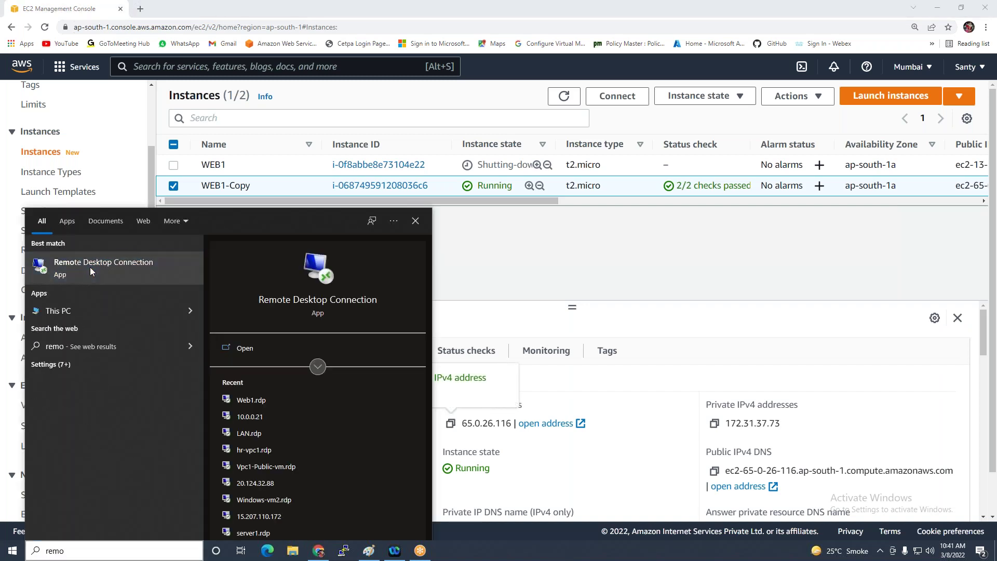
pyautogui.click(89, 265)
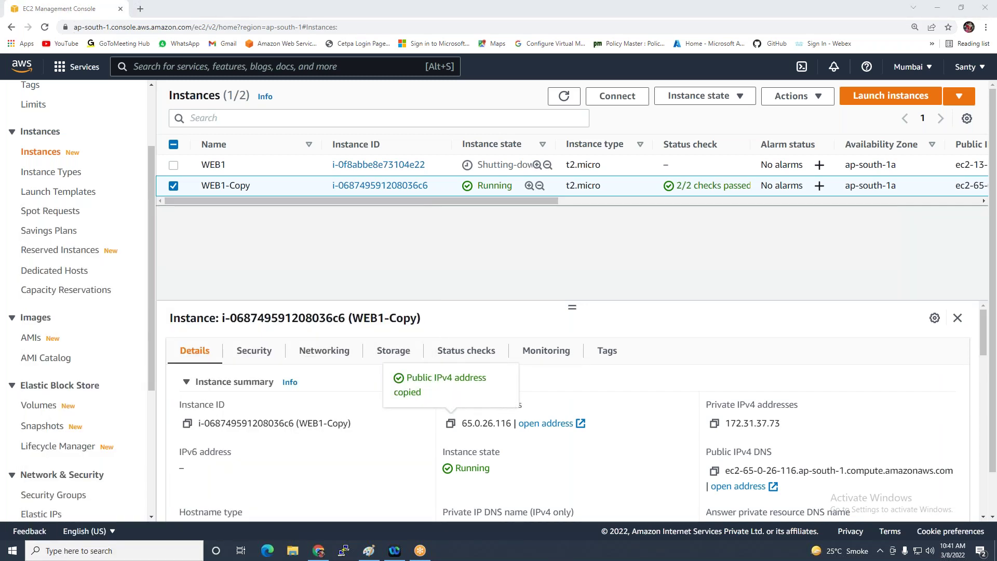
pyautogui.hotkey('ctrl', 'v')
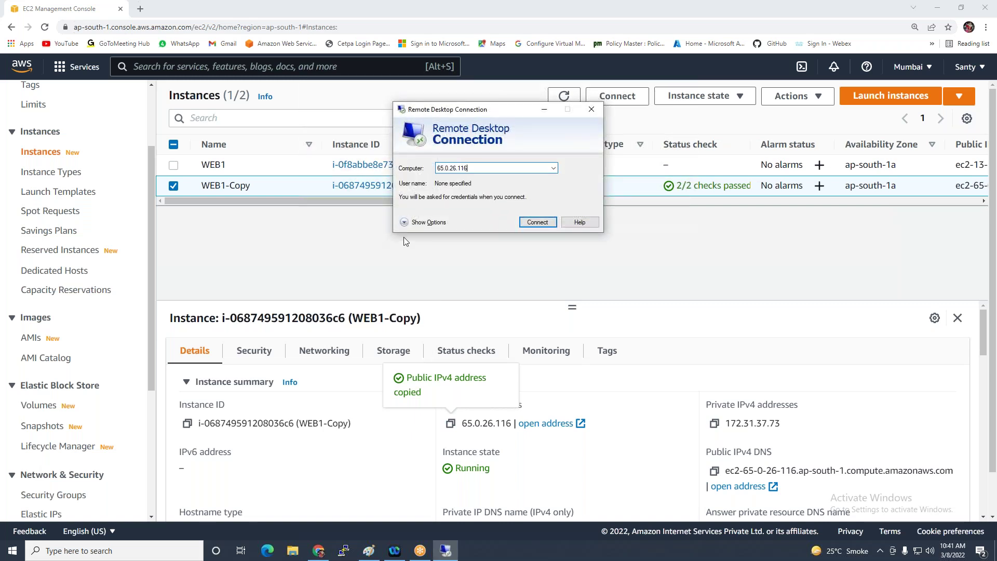
pyautogui.click(533, 224)
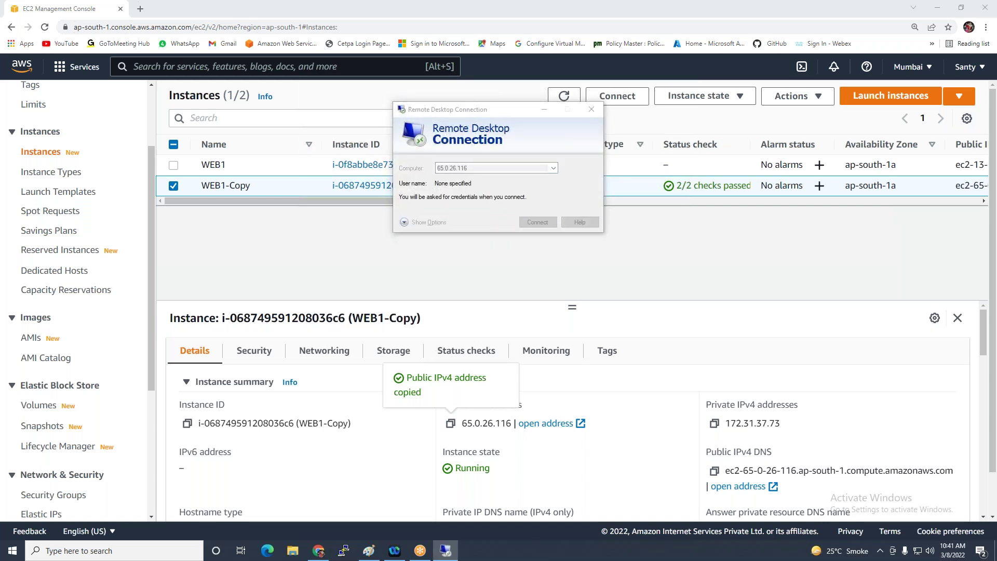
pyautogui.write('a')
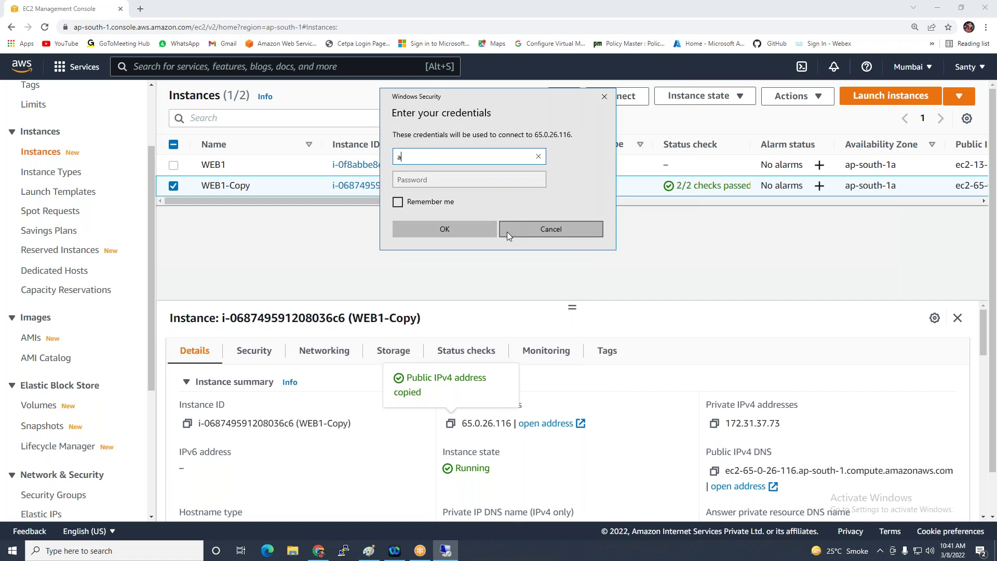
pyautogui.write('dministrator')
pyautogui.press('Tab')
pyautogui.write('********')
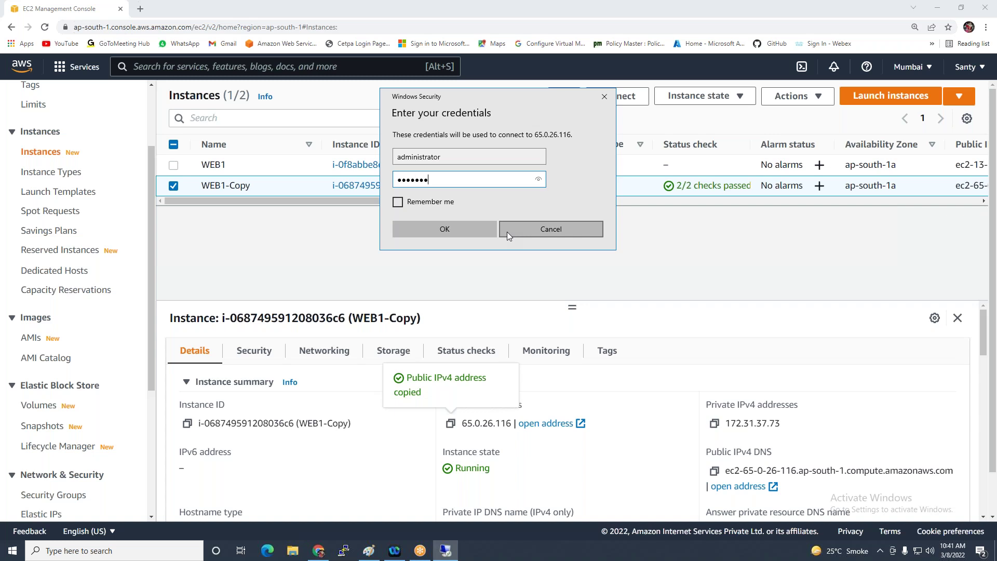
pyautogui.click(463, 234)
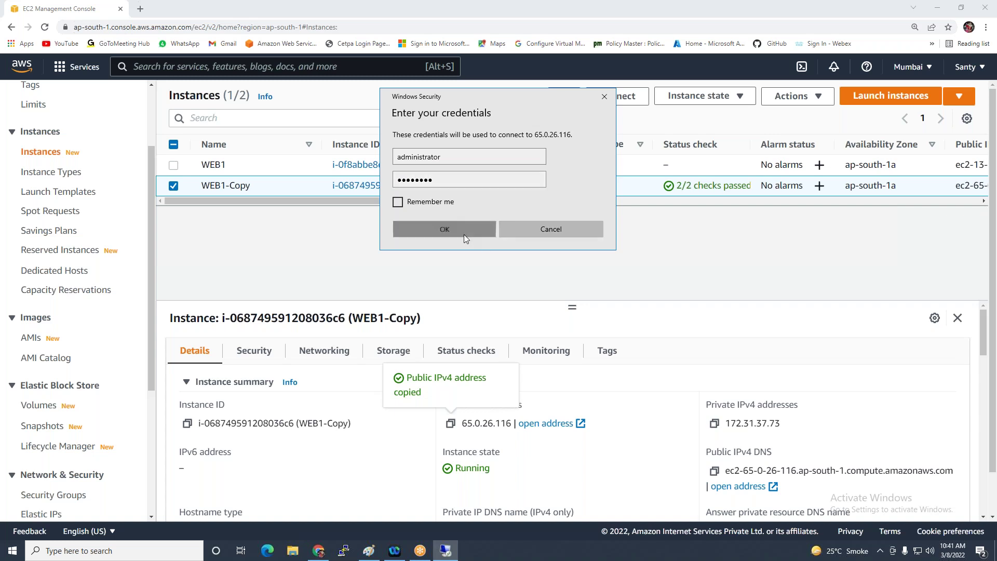
pyautogui.click(529, 258)
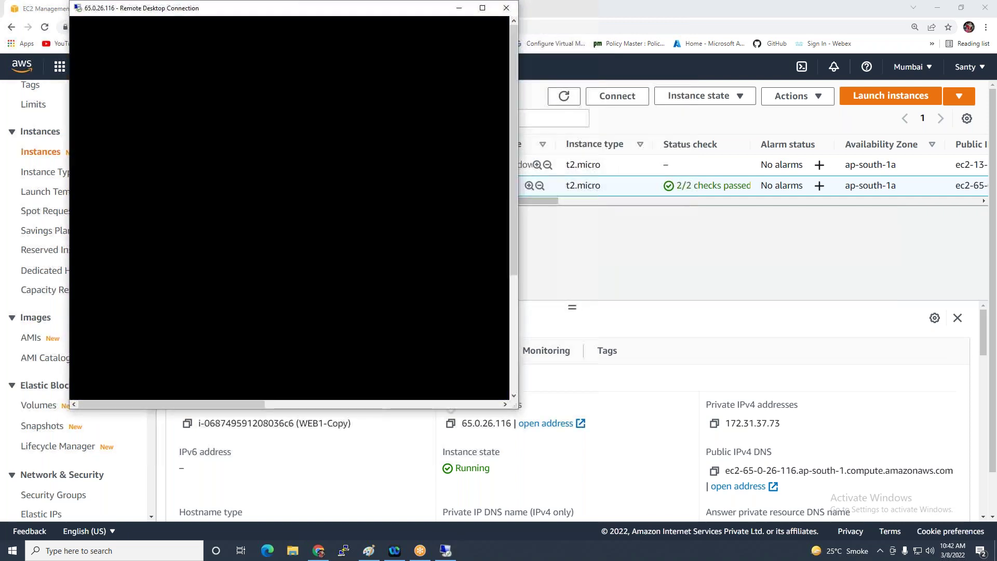
# Maximize the session and view the iis-85 image in C:\inetpub\wwwroot, then close it
pyautogui.click(482, 8)
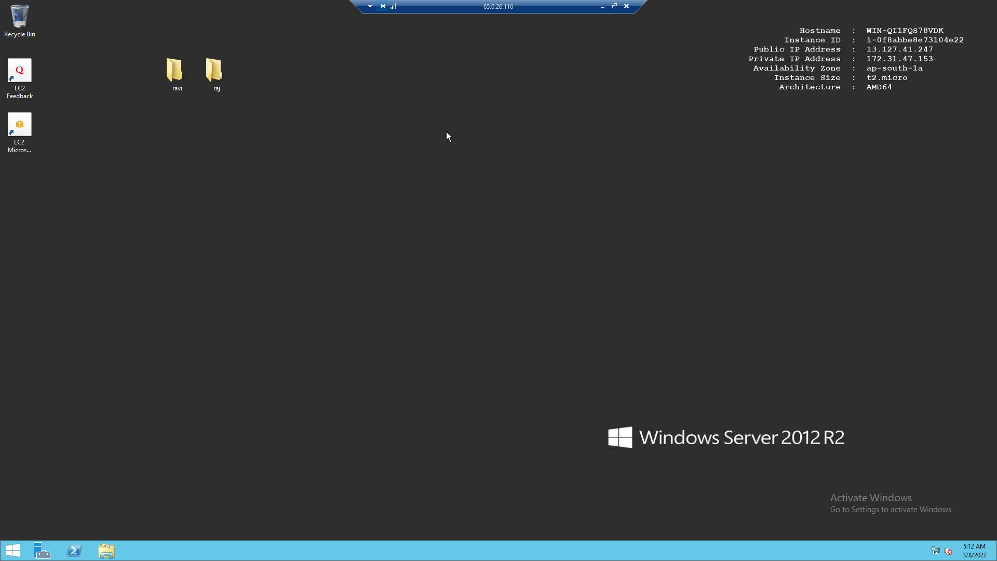
pyautogui.click(108, 551)
pyautogui.click(284, 229)
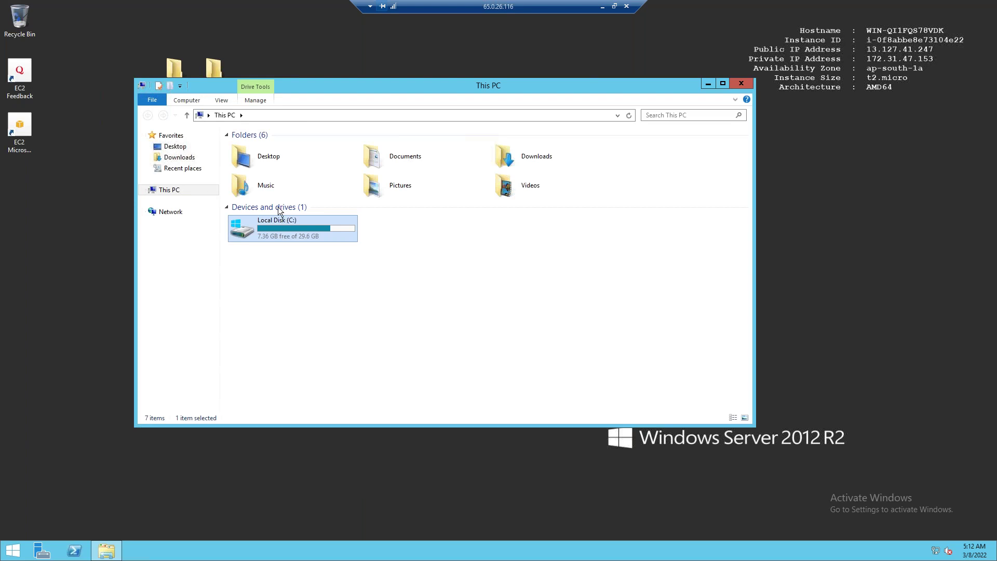
pyautogui.doubleClick(270, 226)
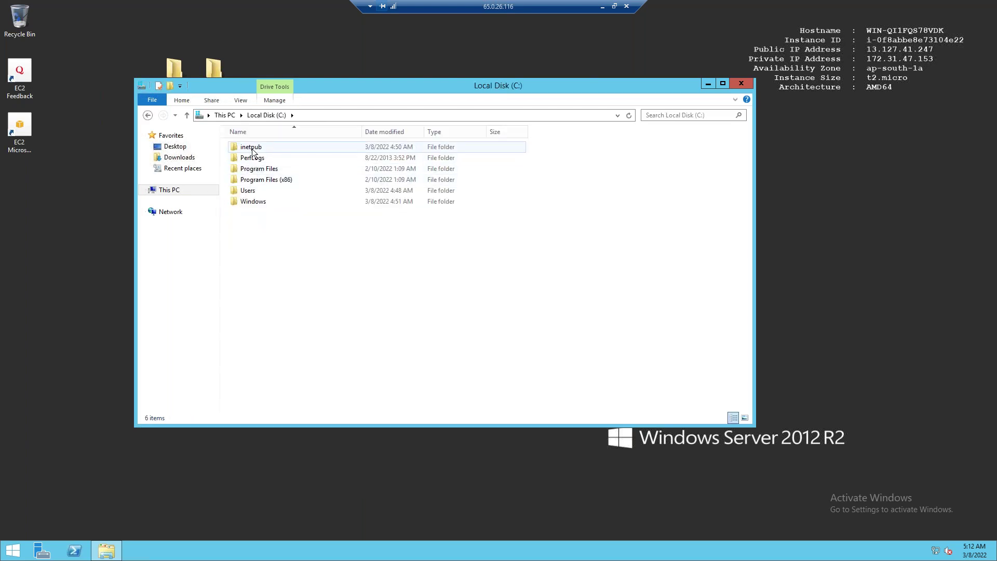
pyautogui.doubleClick(251, 148)
pyautogui.doubleClick(253, 190)
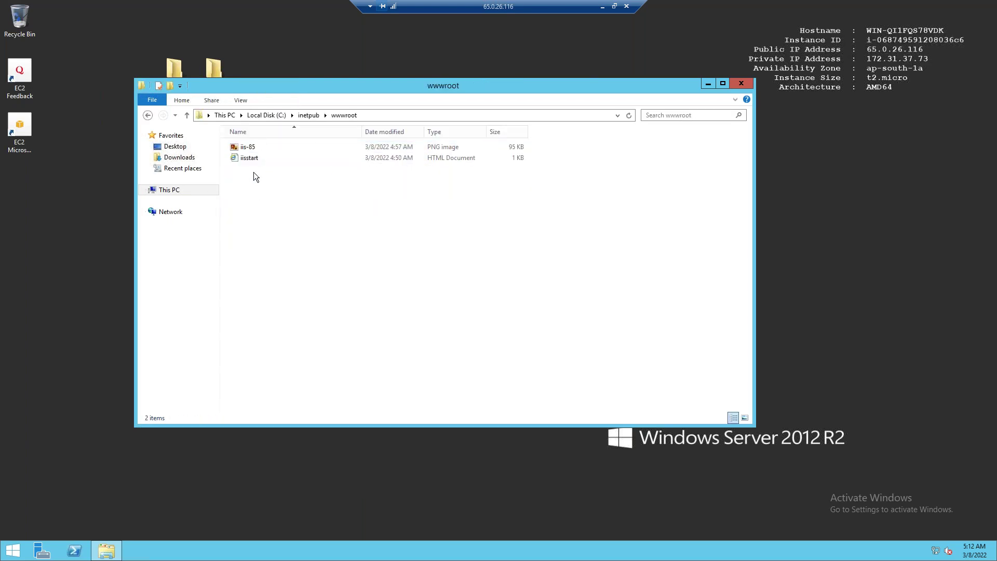
pyautogui.click(251, 148)
pyautogui.doubleClick(252, 149)
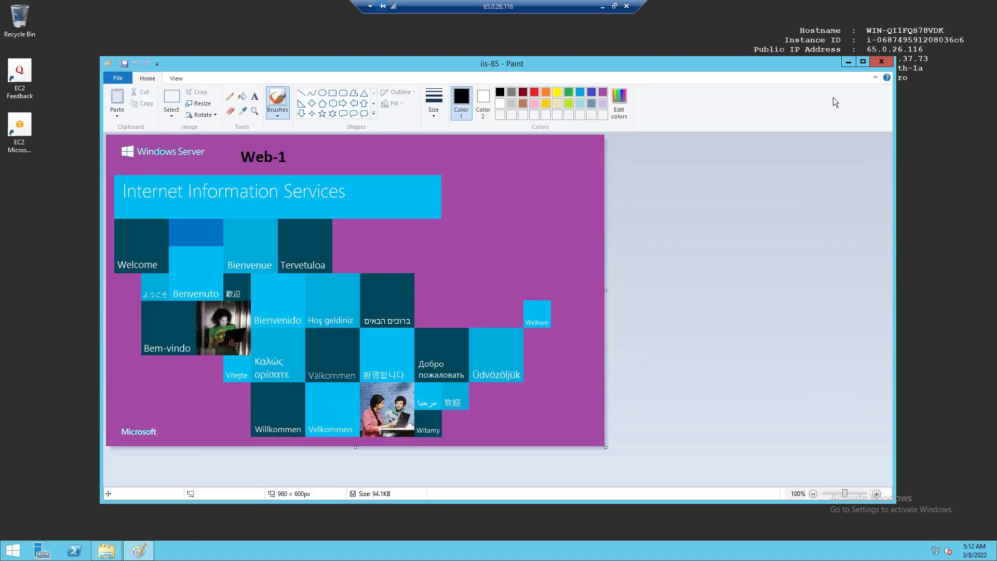
pyautogui.click(881, 61)
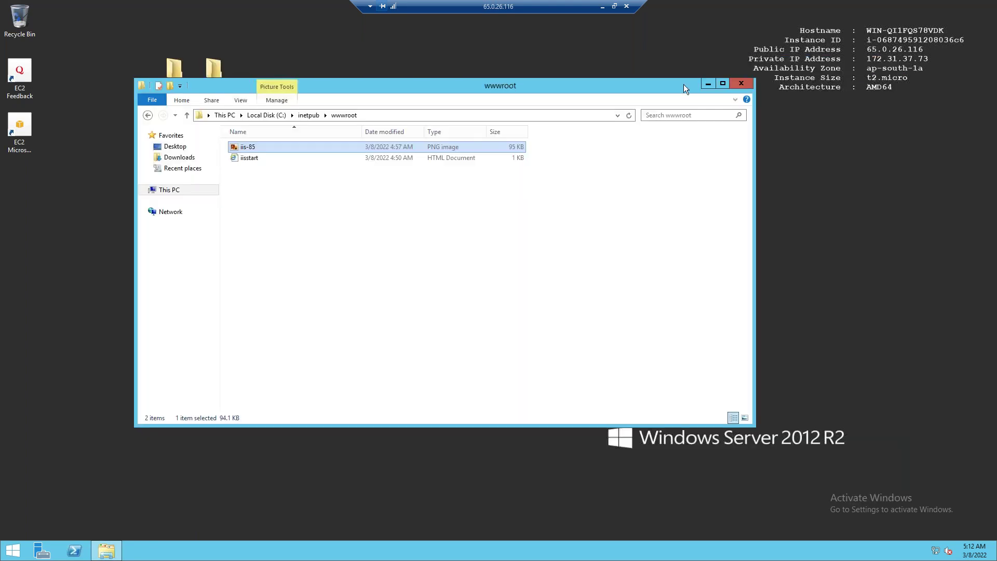
pyautogui.click(751, 82)
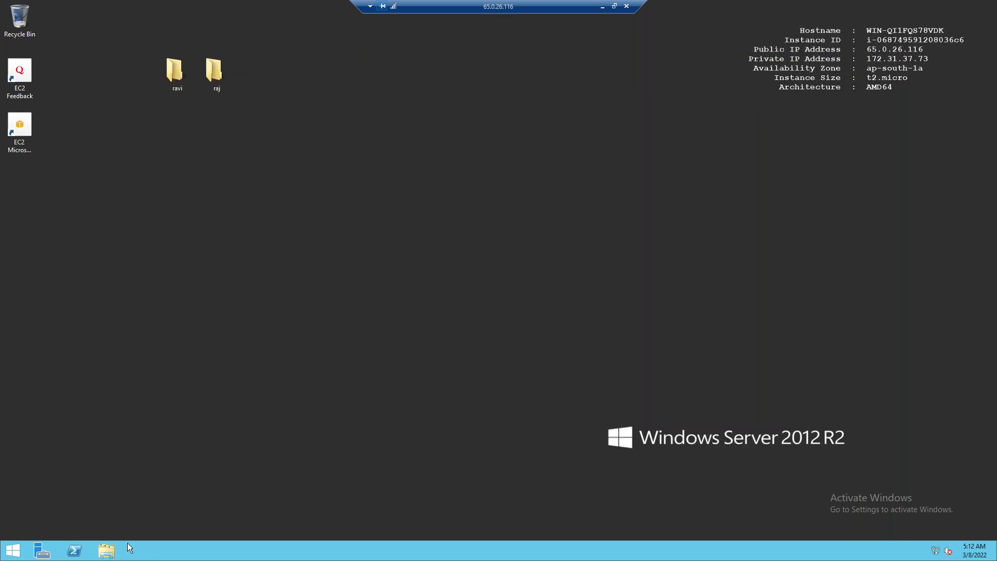
# Check in This PC that only Local Disk (C:) exists, then minimize the remote session
pyautogui.click(107, 551)
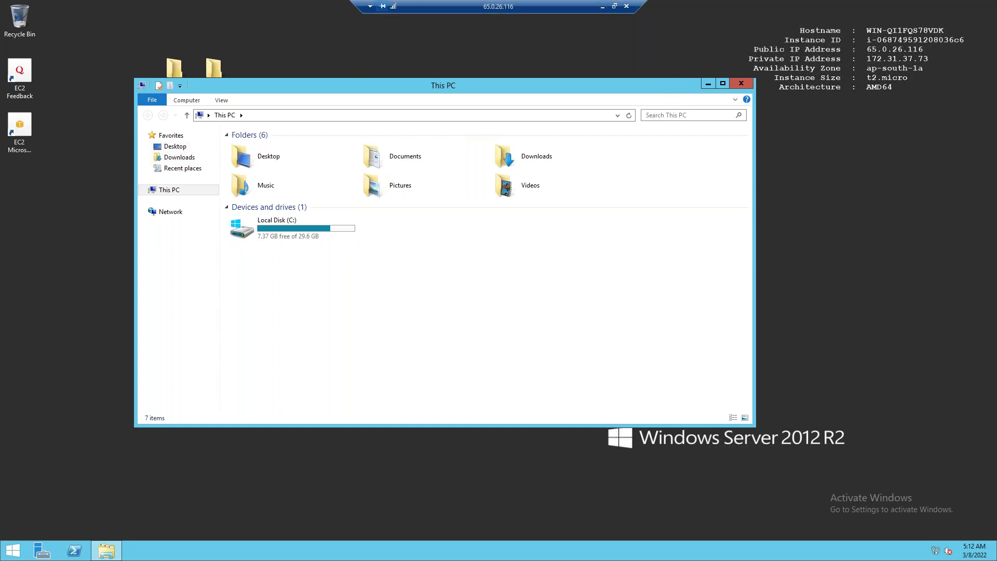
pyautogui.click(708, 83)
pyautogui.click(602, 7)
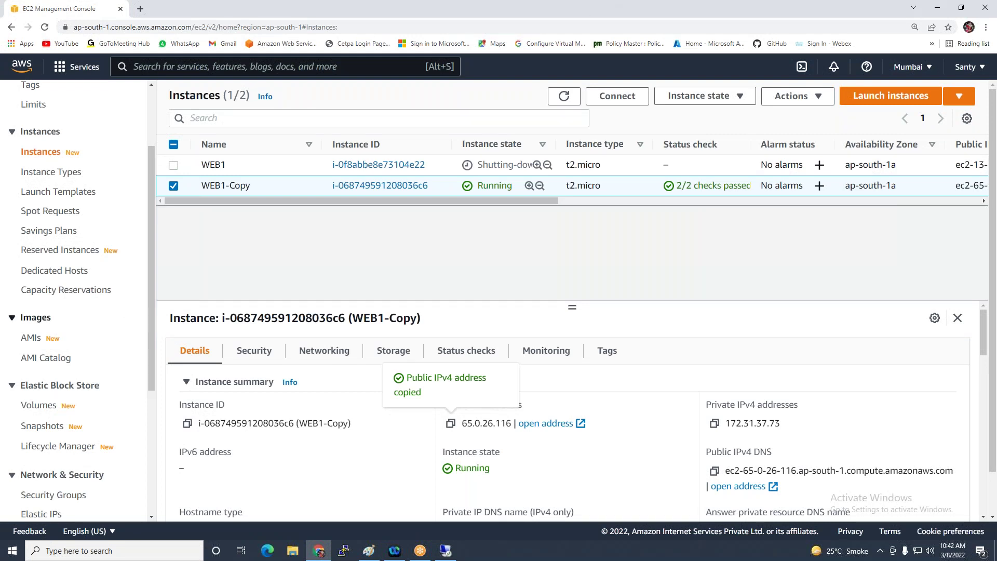
# In the refreshed Volumes list, attach the 1 GiB D-Drive volume to WEB1-Copy as xvdf
pyautogui.click(38, 407)
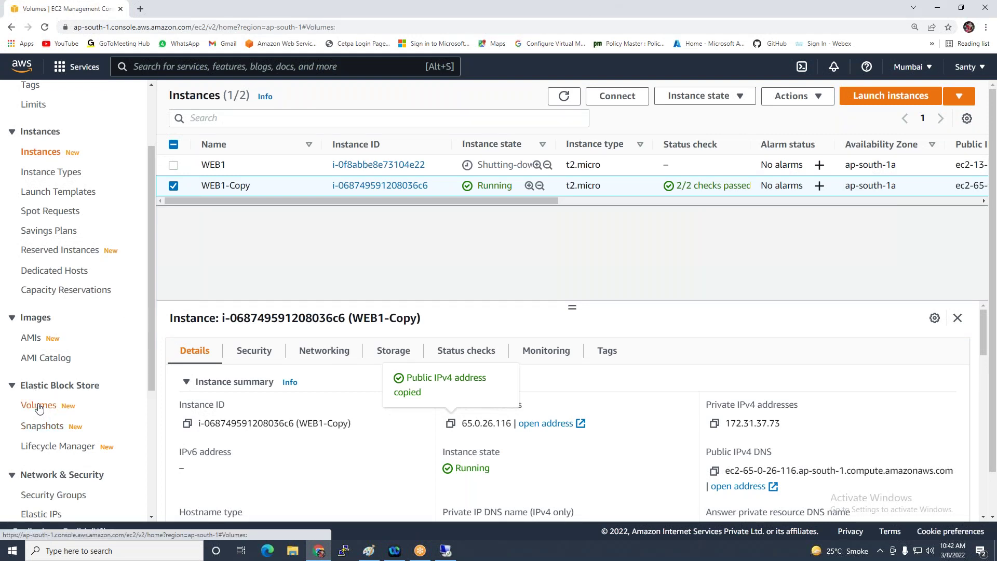
pyautogui.click(792, 96)
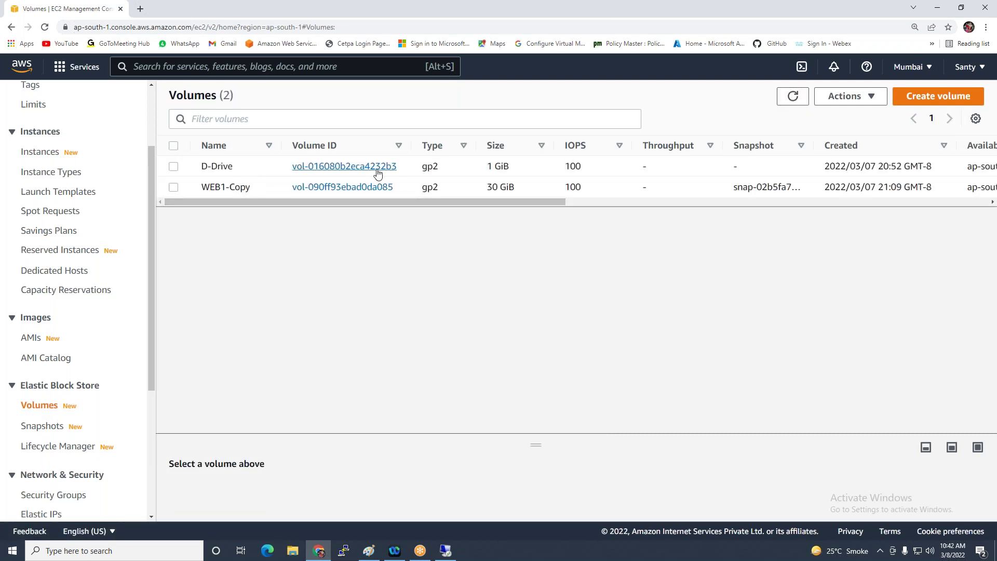
pyautogui.moveTo(402, 202); pyautogui.dragTo(299, 219)
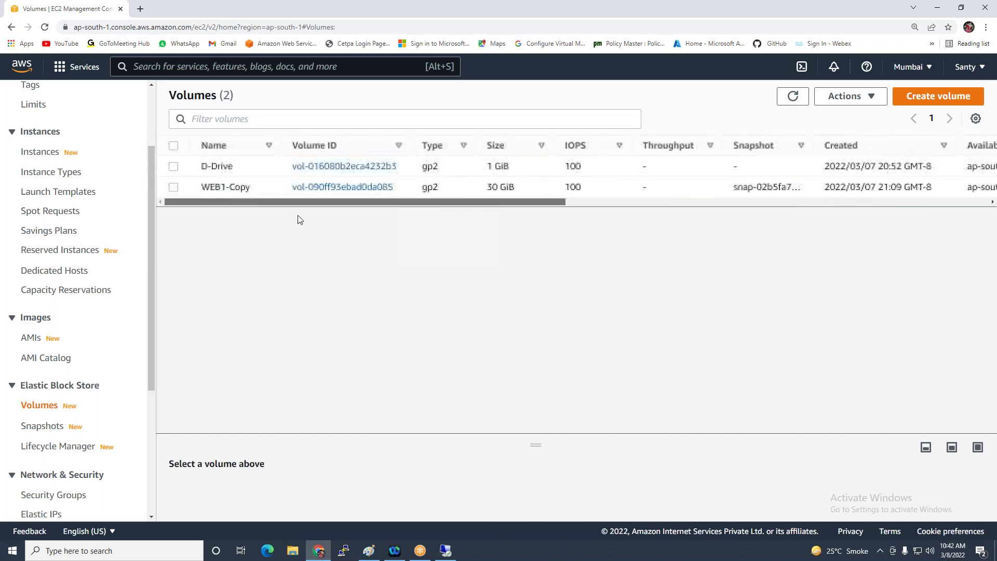
pyautogui.click(175, 167)
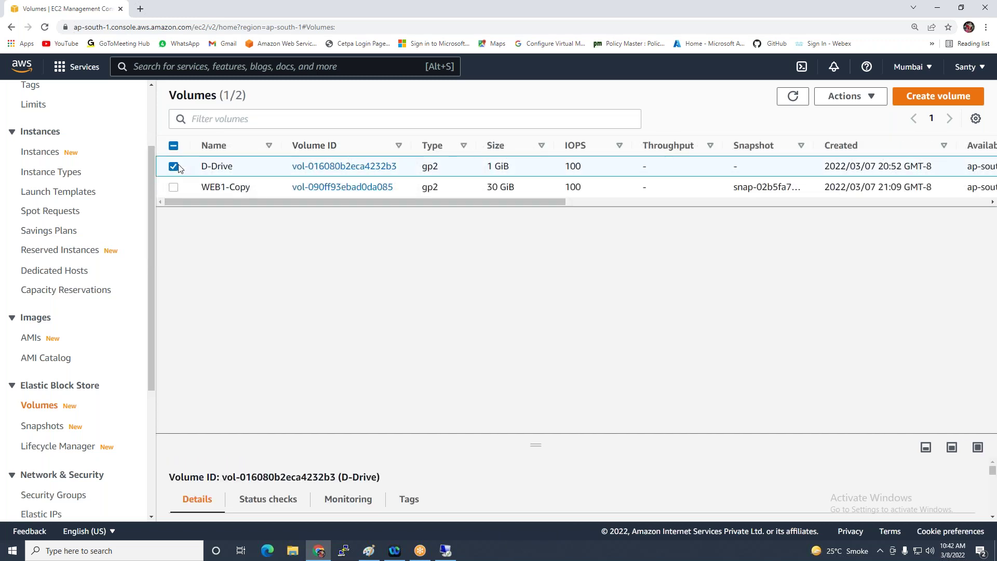
pyautogui.click(868, 99)
pyautogui.click(764, 196)
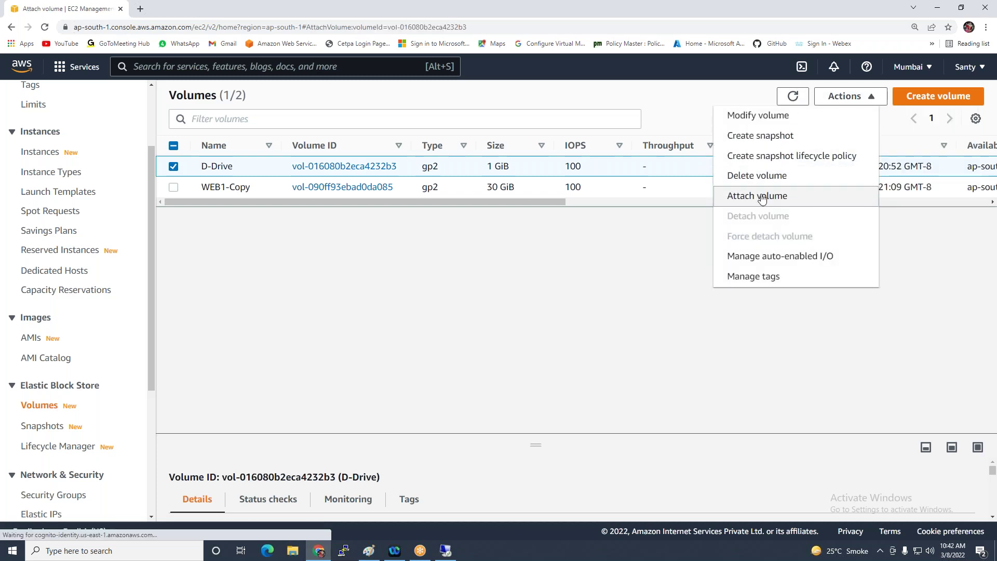
pyautogui.click(247, 347)
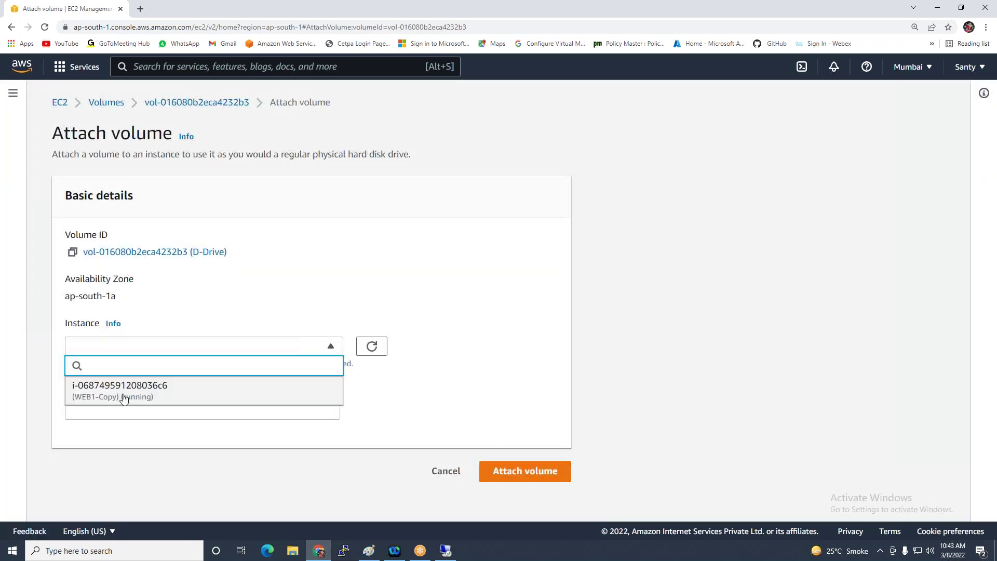
pyautogui.click(158, 398)
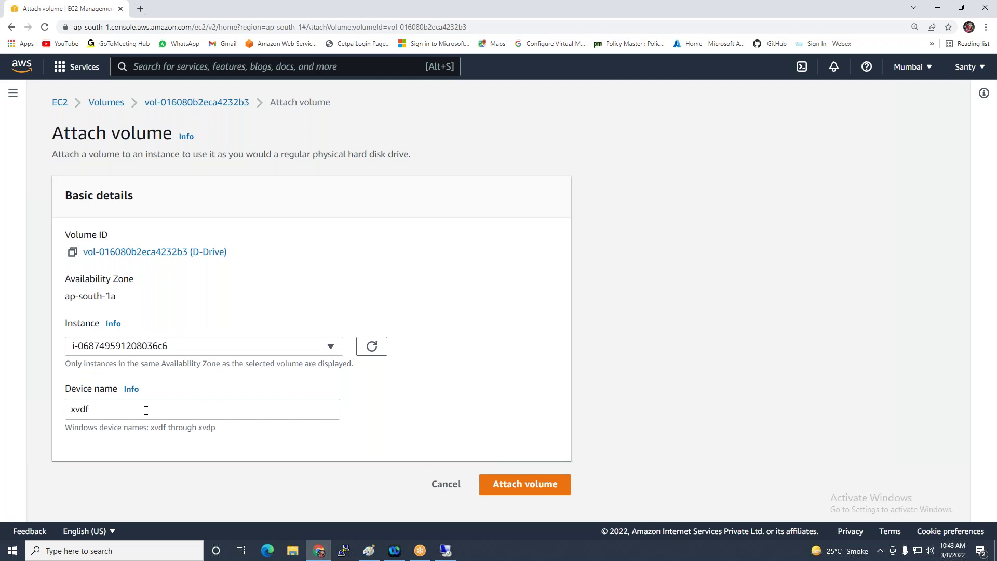
pyautogui.click(520, 483)
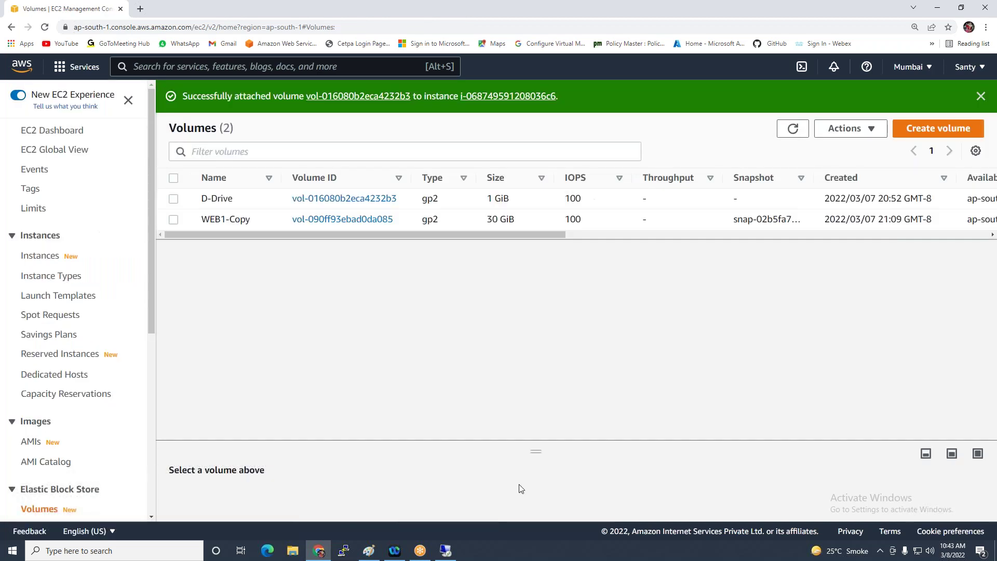
pyautogui.click(446, 551)
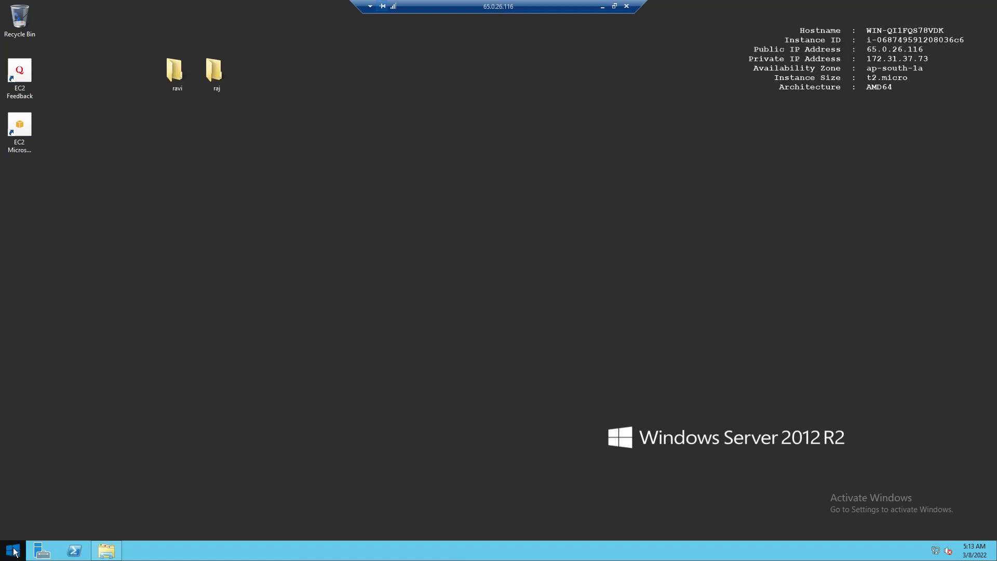
# Open Disk Management and enlarge it to see the new disk as DATA (D:)
pyautogui.rightClick(14, 551)
pyautogui.click(45, 418)
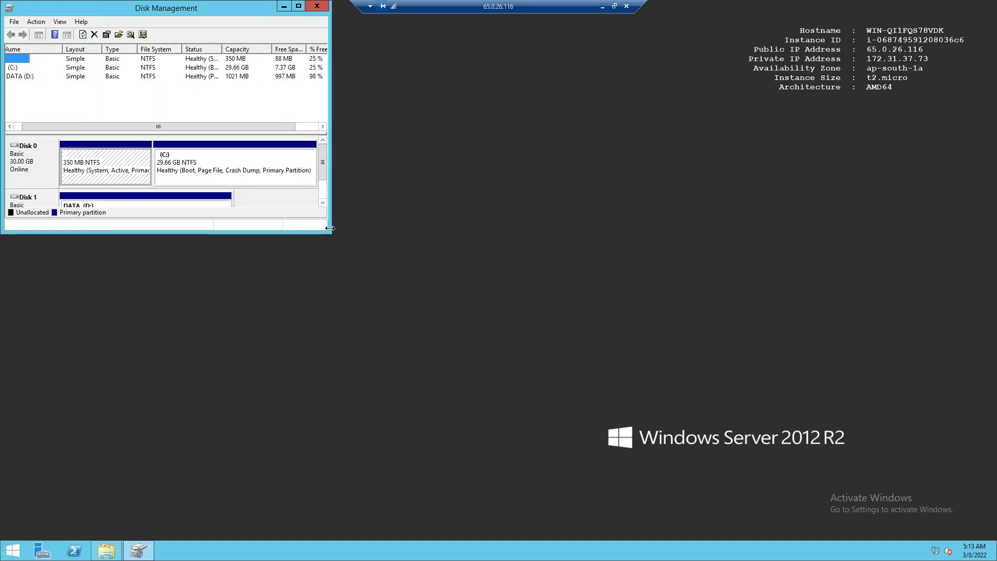
pyautogui.moveTo(330, 228); pyautogui.dragTo(470, 289)
pyautogui.click(198, 480)
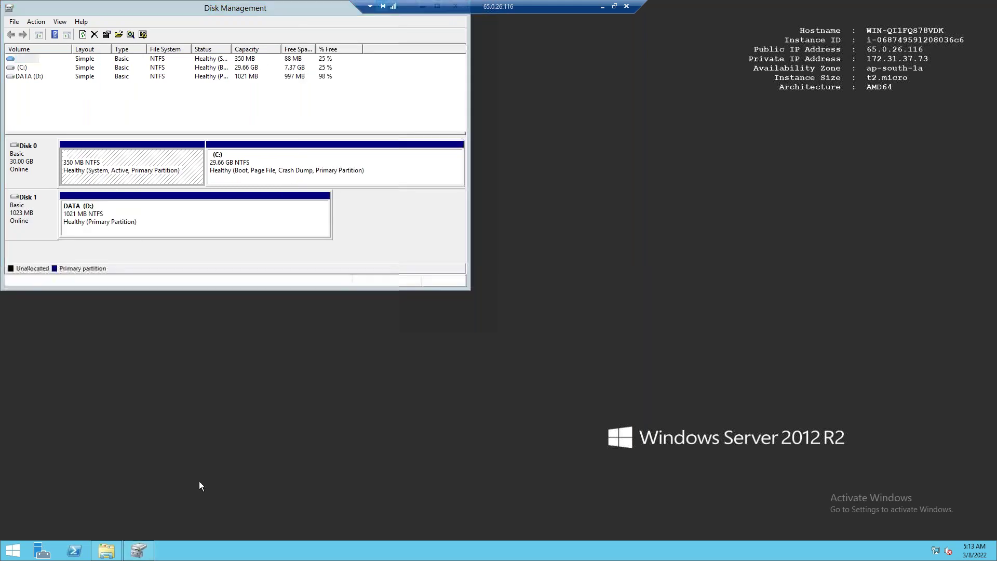
# Open DATA (D:) from This PC to confirm its 28 items are present
pyautogui.click(106, 555)
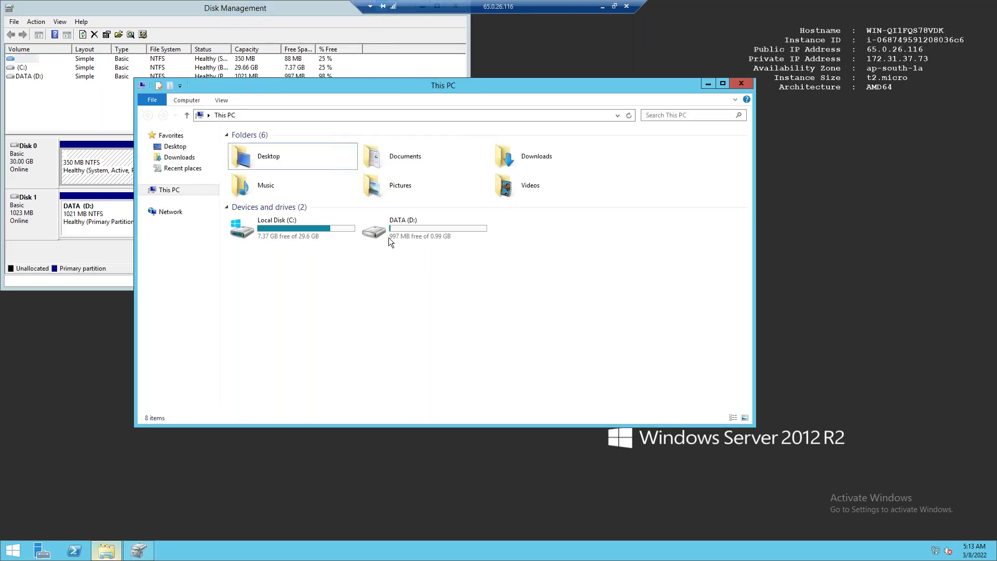
pyautogui.doubleClick(413, 227)
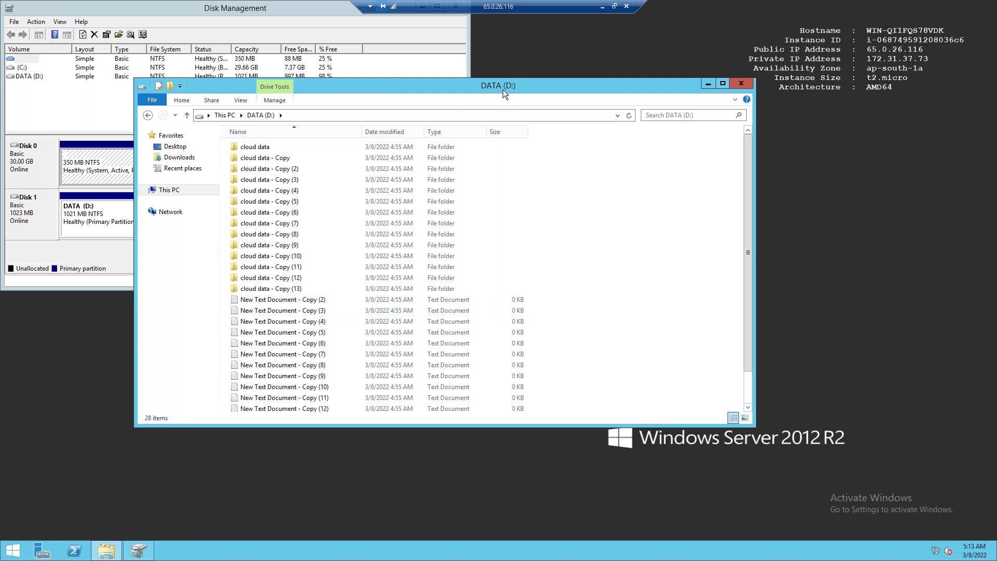
pyautogui.click(740, 83)
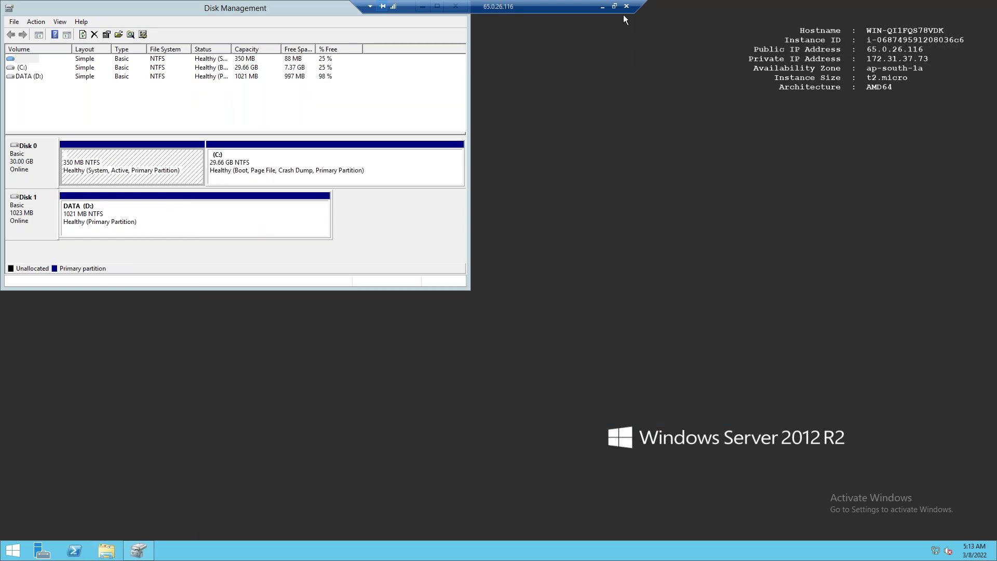
pyautogui.click(626, 6)
# Disconnect the remote session and terminate the WEB1-Copy instance
pyautogui.click(531, 298)
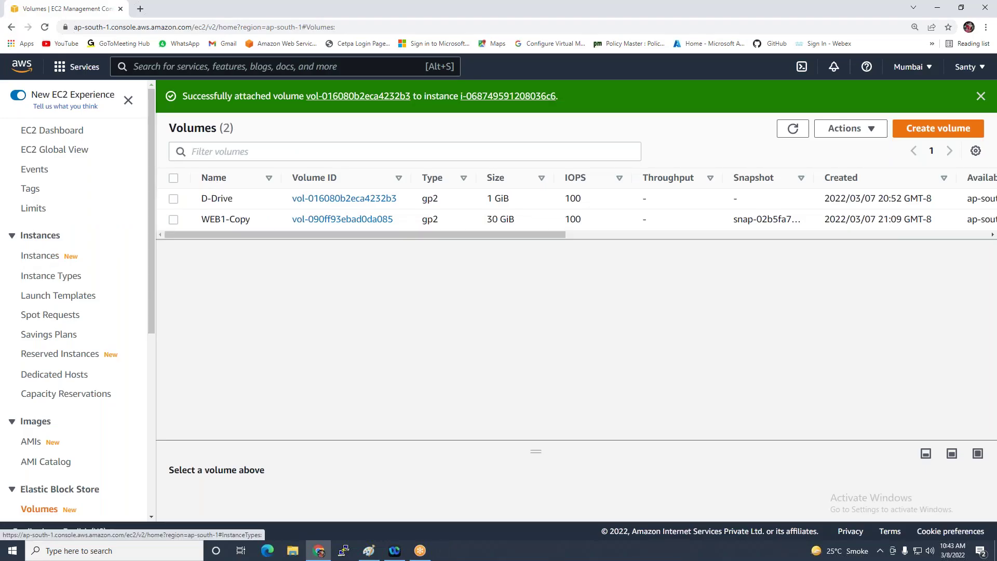
pyautogui.click(41, 258)
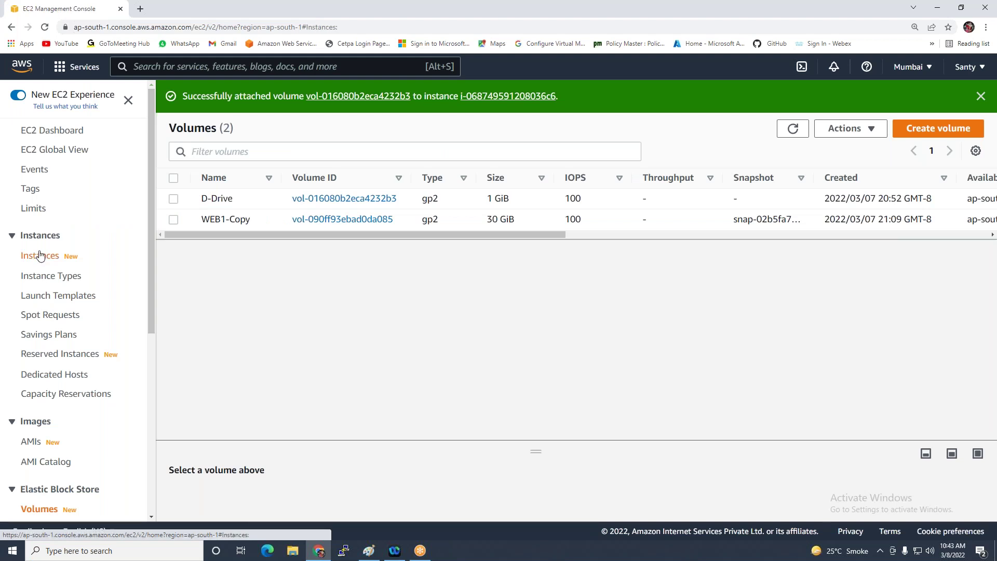
pyautogui.click(727, 96)
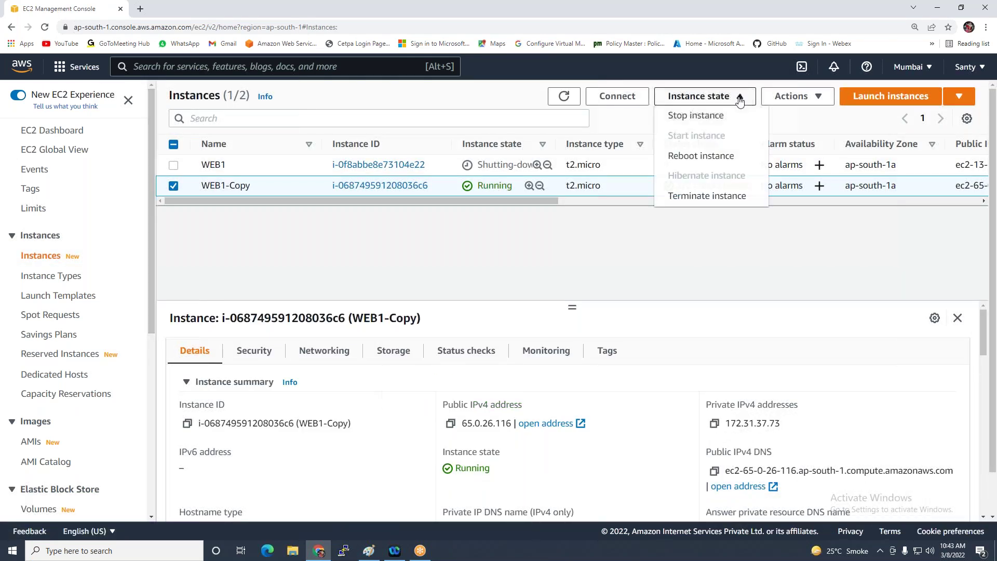
pyautogui.click(717, 196)
pyautogui.click(711, 410)
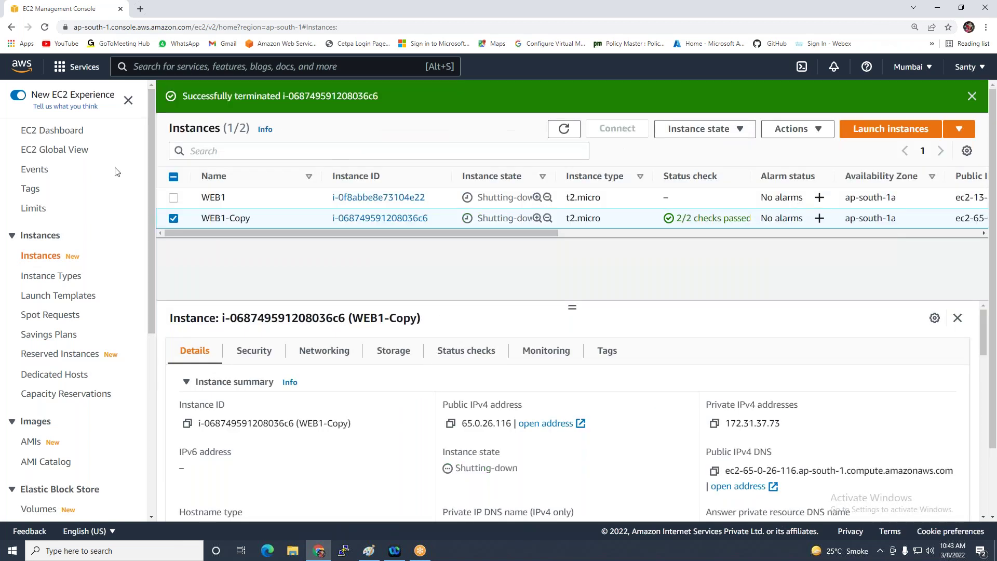
# Deregister the WEB1Custom-AMI image from the AMIs list, then return to Instances
pyautogui.click(31, 442)
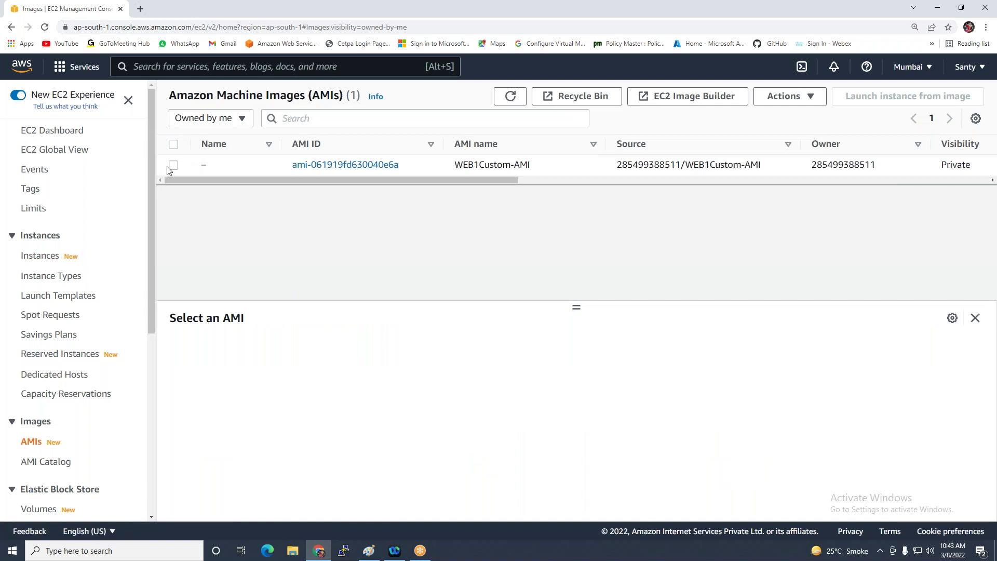
pyautogui.click(173, 166)
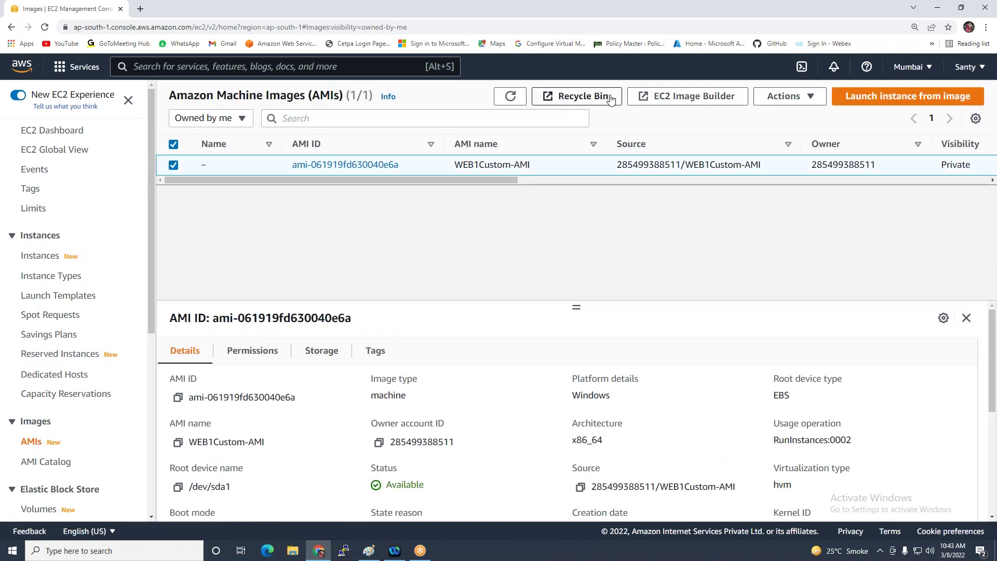
pyautogui.click(784, 96)
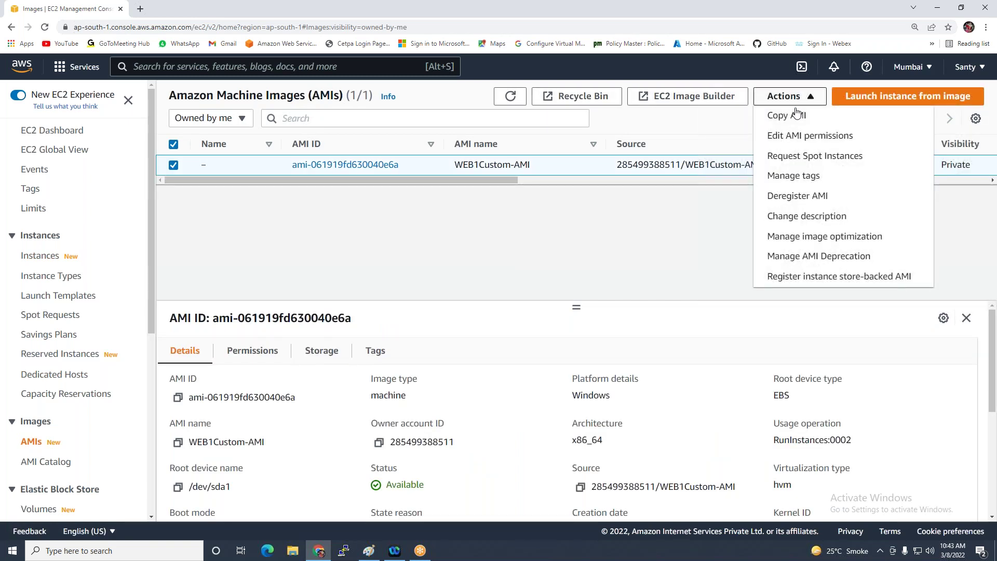
pyautogui.click(783, 200)
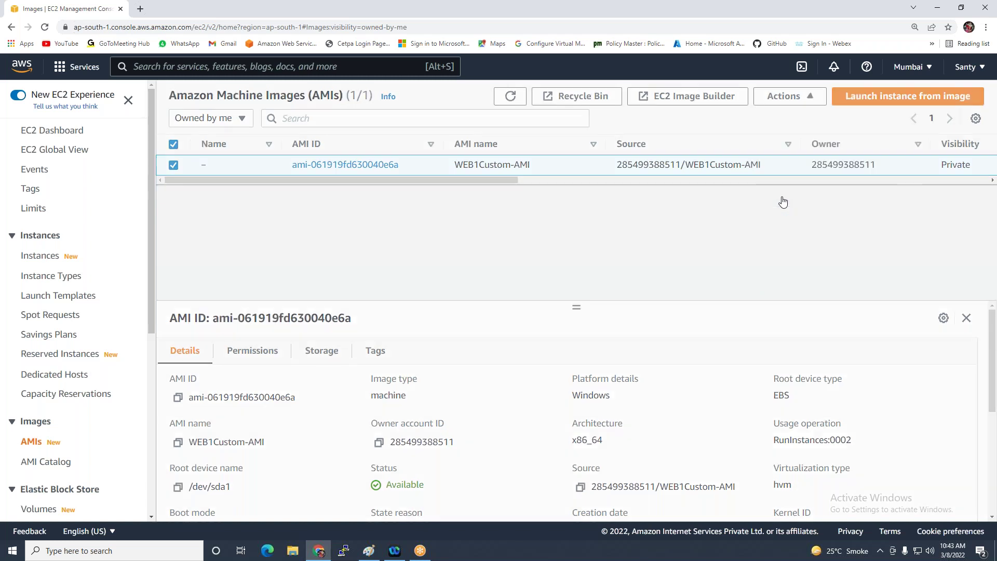
pyautogui.click(707, 371)
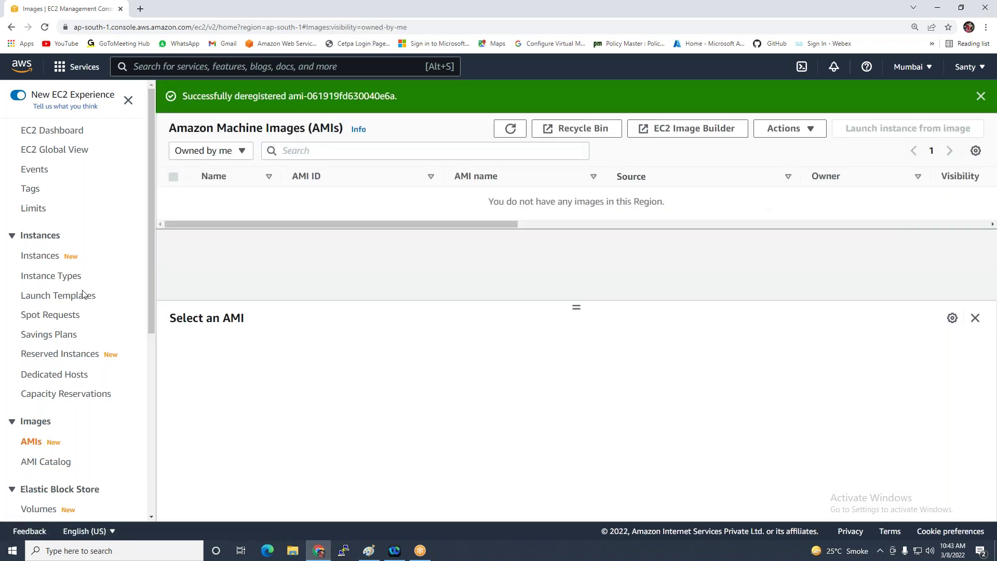
pyautogui.click(42, 258)
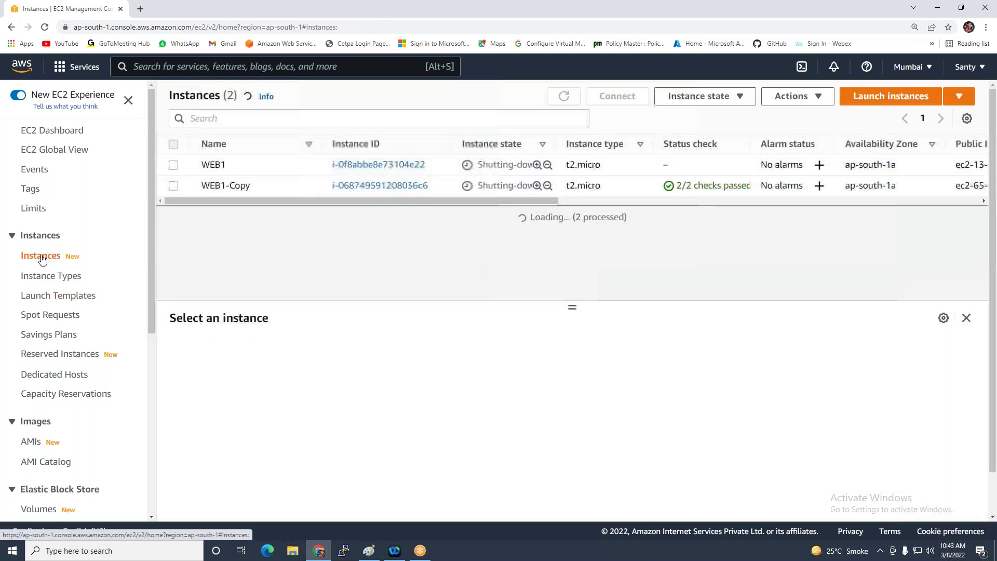
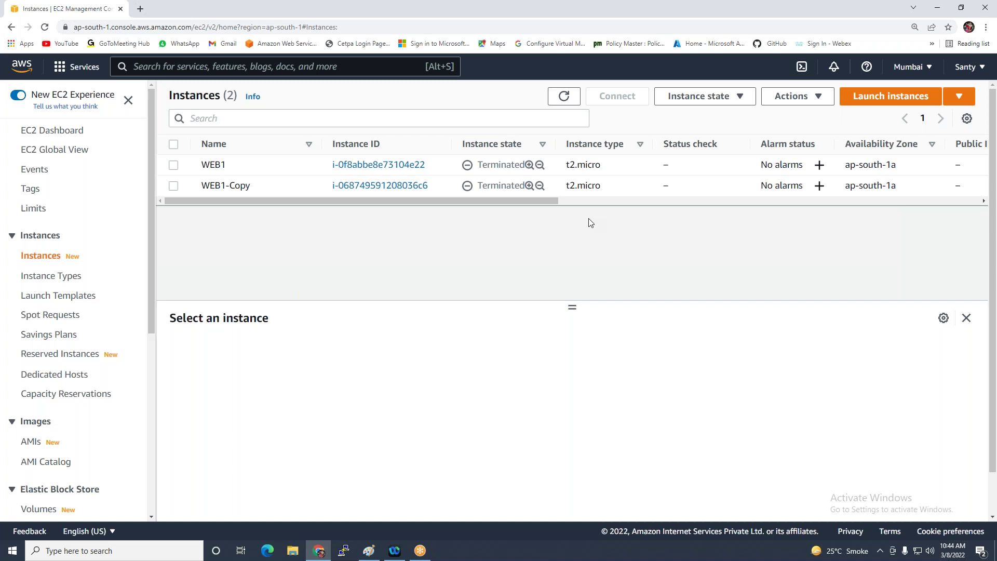
# Start a new instance from the first Windows Server 2012 AMI, keeping t2.micro
pyautogui.click(882, 96)
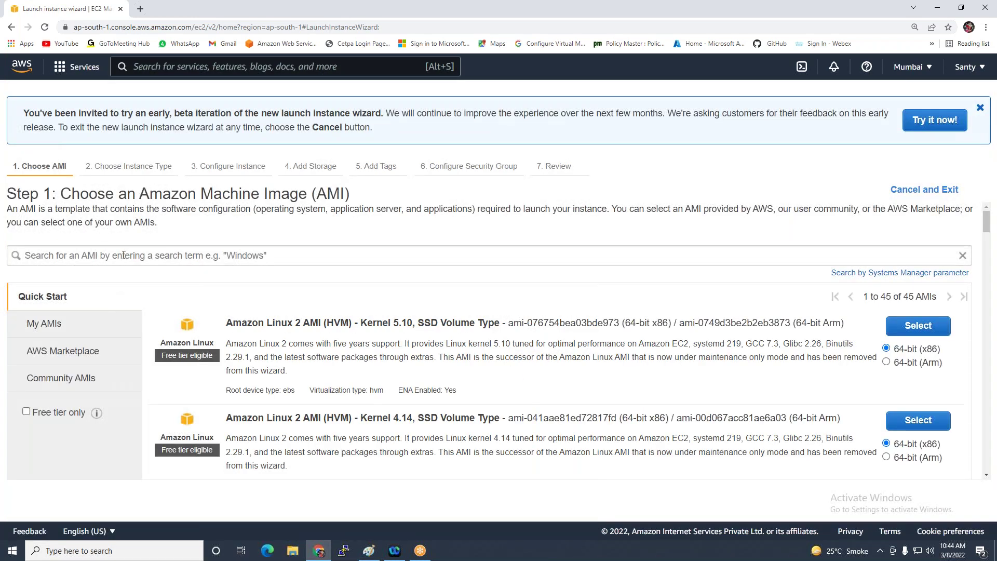
pyautogui.click(125, 255)
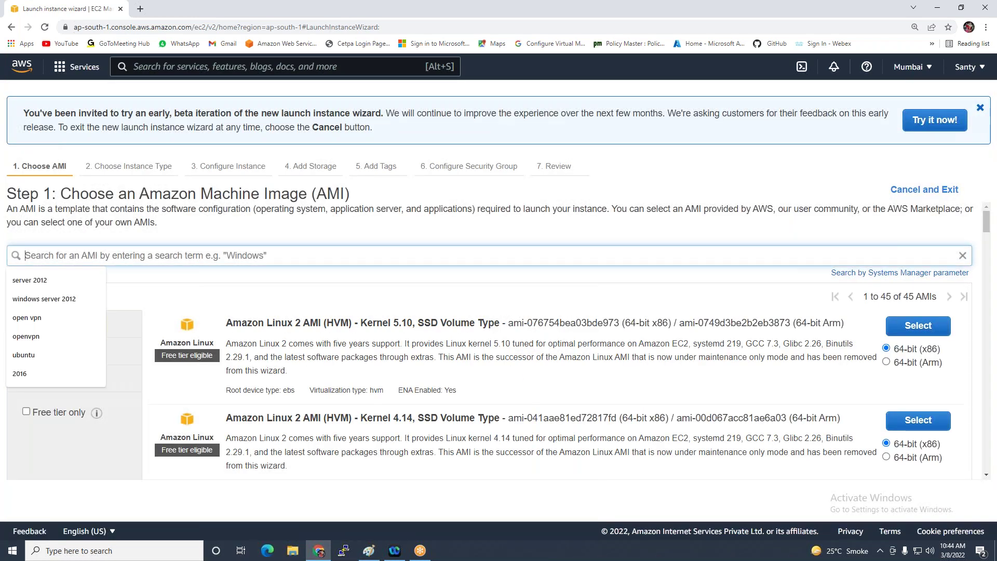
pyautogui.click(42, 300)
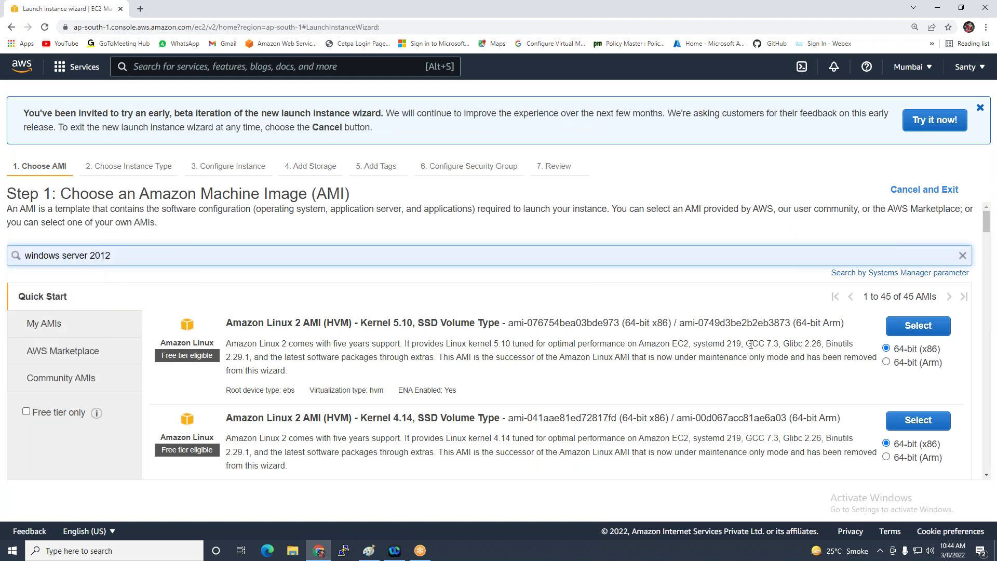
pyautogui.press('Return')
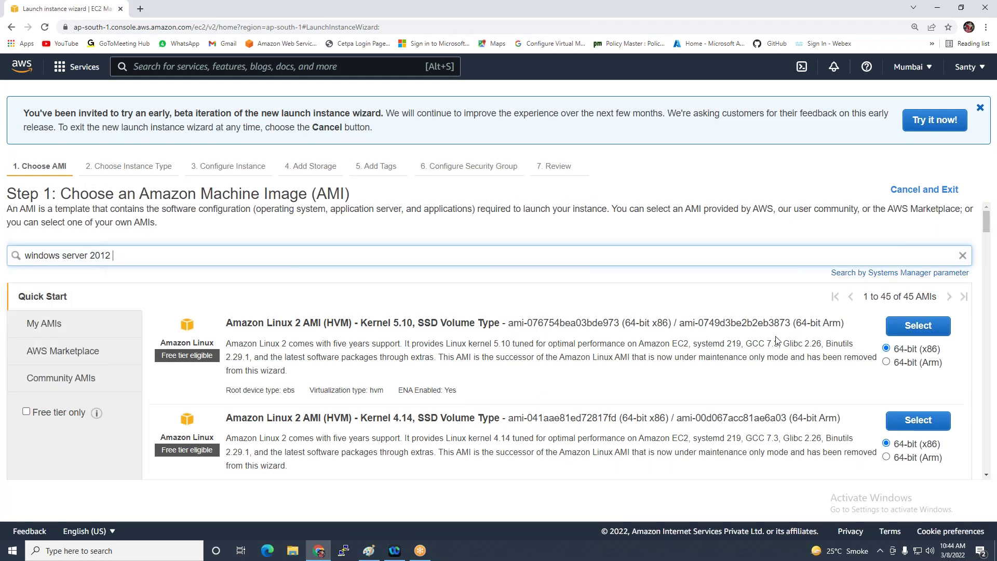
pyautogui.click(901, 355)
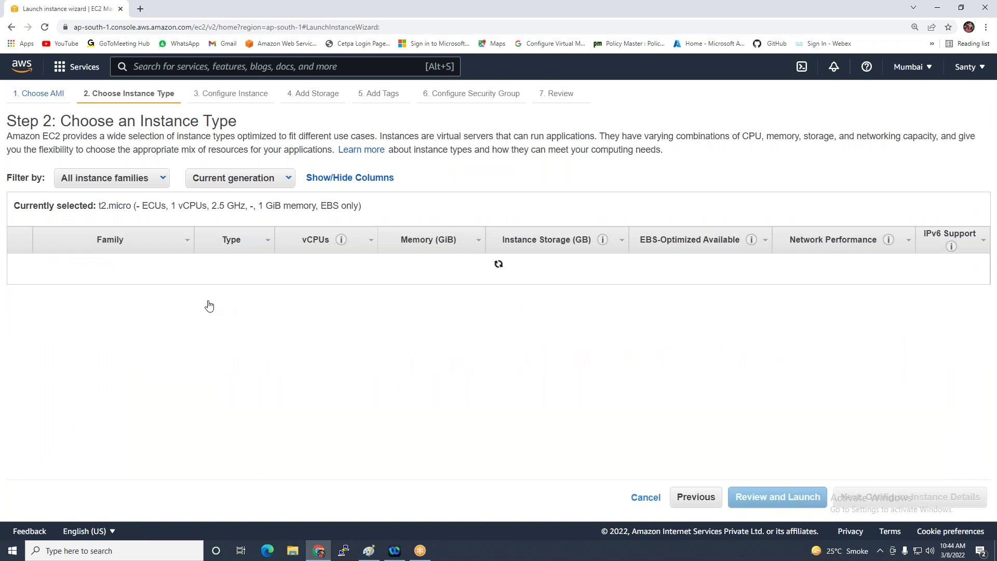
pyautogui.moveTo(210, 305)
pyautogui.click(847, 498)
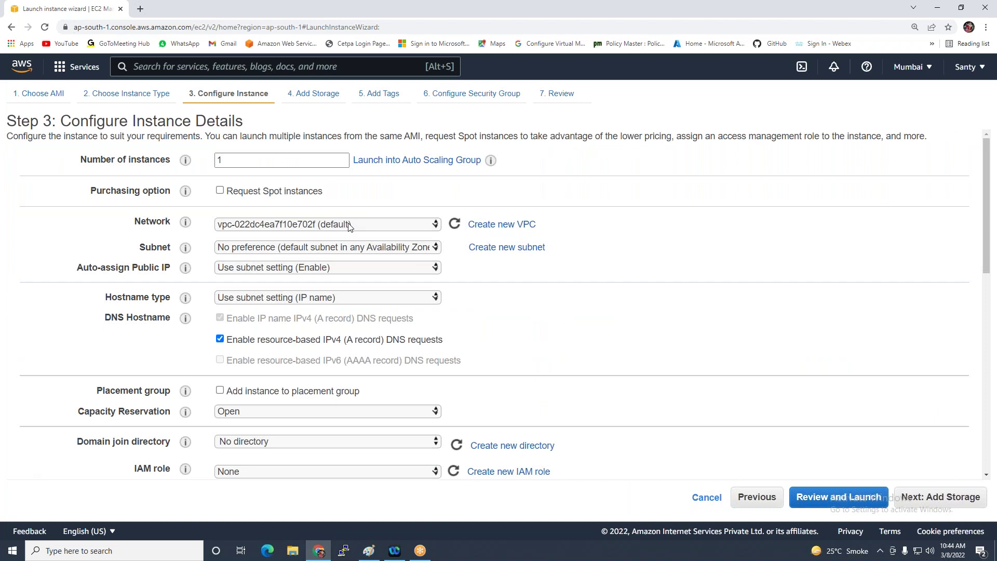
# Set the instance subnet to the ap-south-1b default subnet
pyautogui.click(354, 250)
pyautogui.press('Escape')
pyautogui.press('Down')
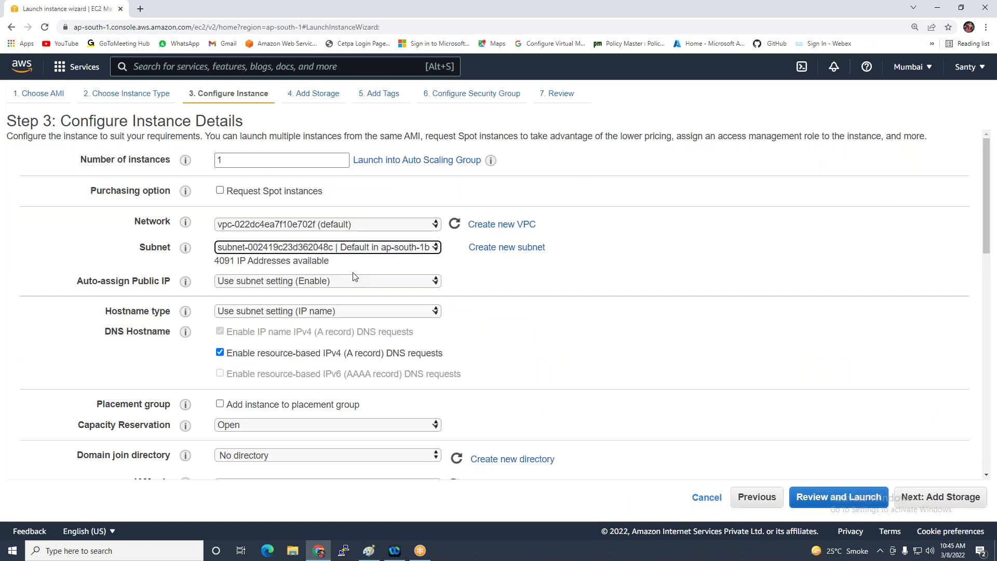
pyautogui.click(356, 249)
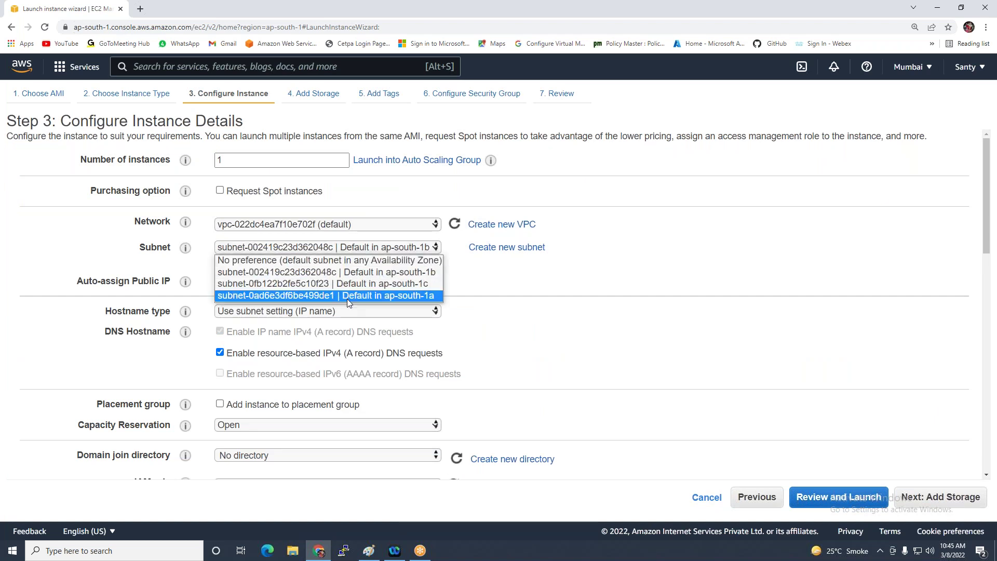
pyautogui.click(347, 298)
pyautogui.click(366, 251)
pyautogui.press('Up')
pyautogui.press('Up')
pyautogui.press('Return')
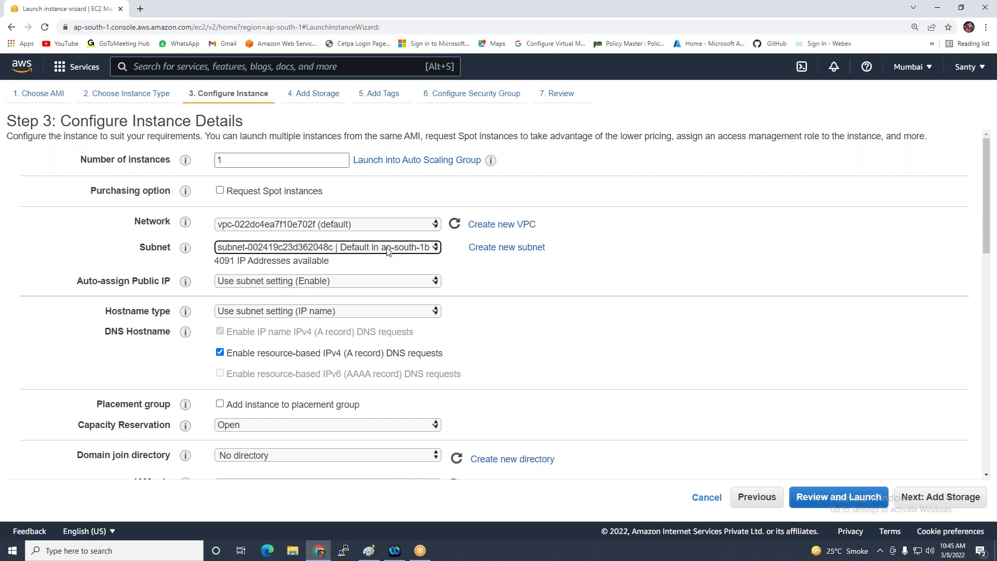
pyautogui.click(919, 499)
# Tag the instance with Name 'Web2'
pyautogui.click(919, 500)
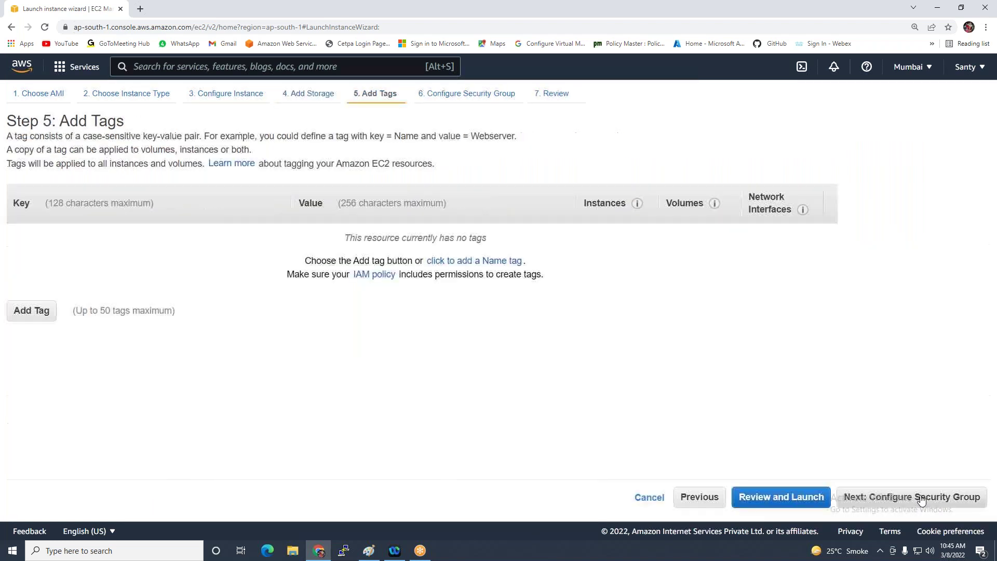
pyautogui.click(483, 260)
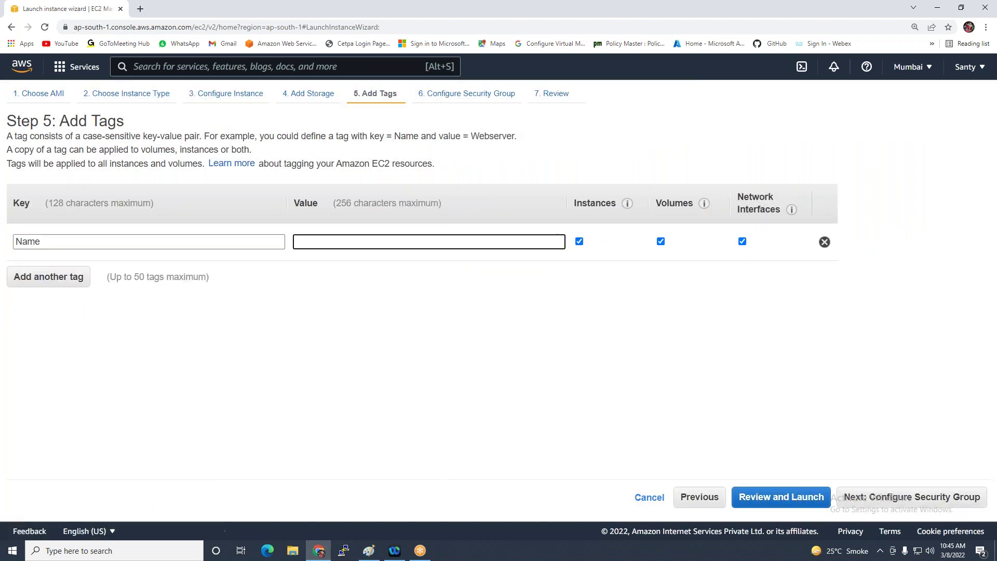
pyautogui.write('Webv2')
pyautogui.press('BackSpace')
pyautogui.press('BackSpace')
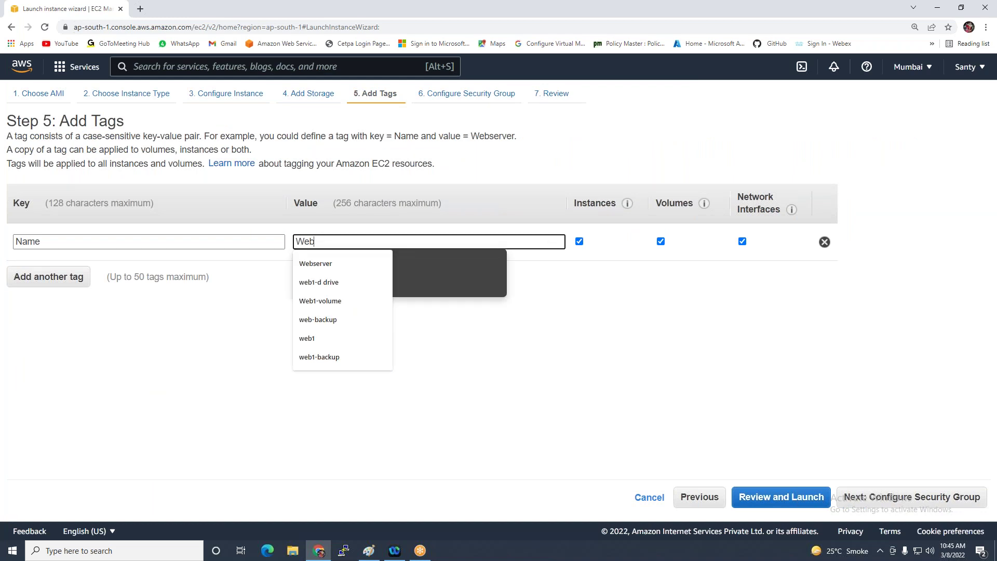
pyautogui.write('2')
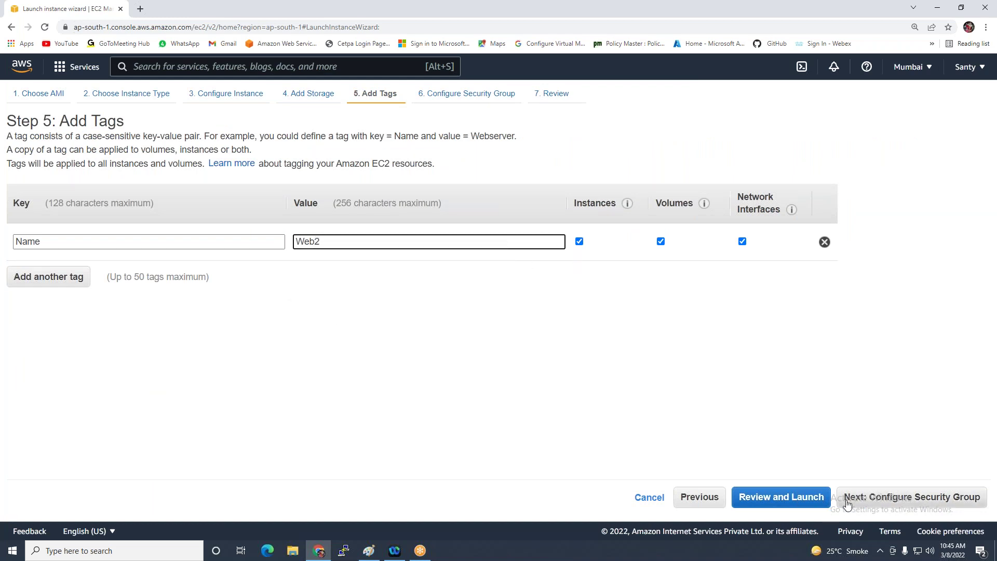
# Assign the existing EFS-SG security group
pyautogui.click(852, 502)
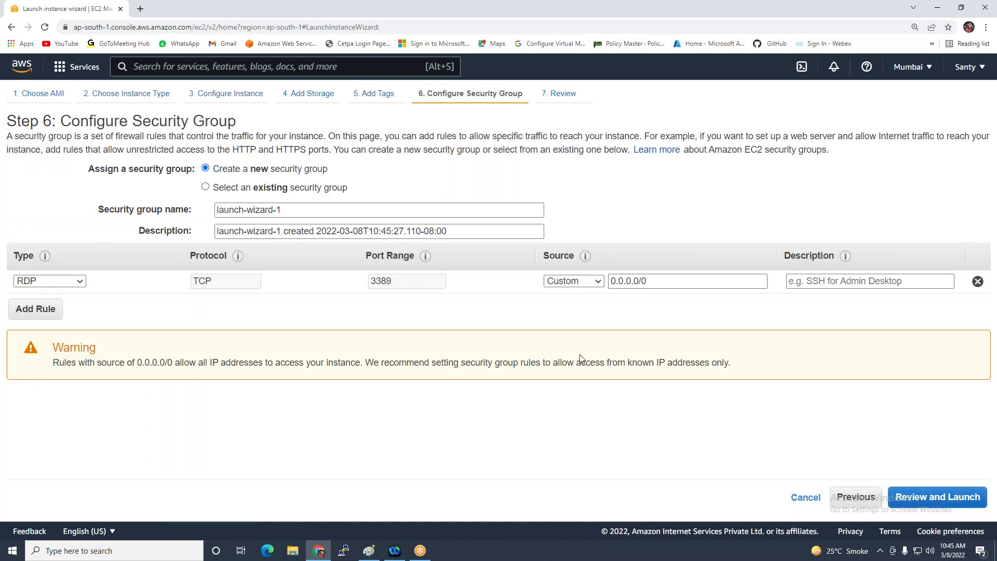
pyautogui.click(307, 191)
pyautogui.click(375, 259)
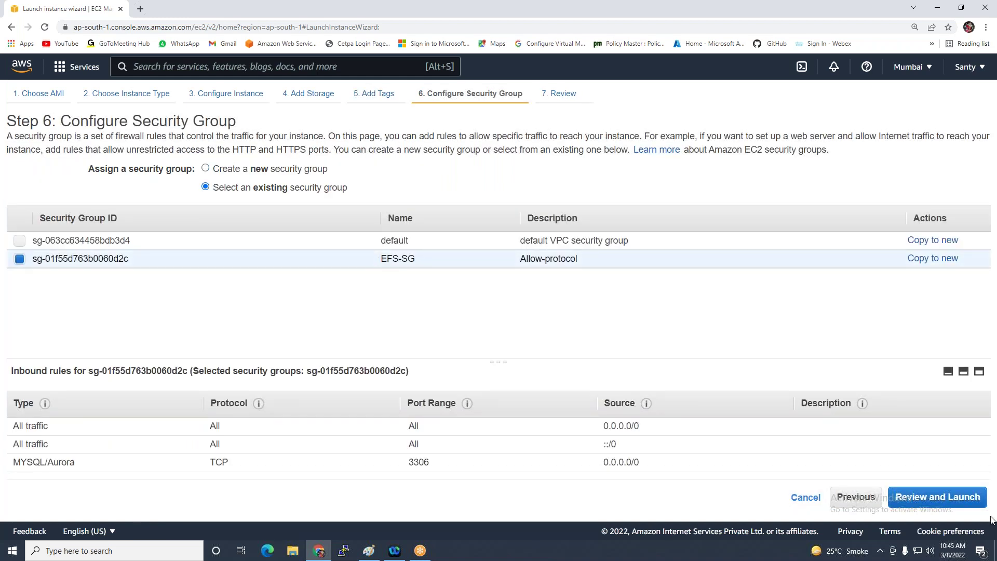
pyautogui.click(902, 497)
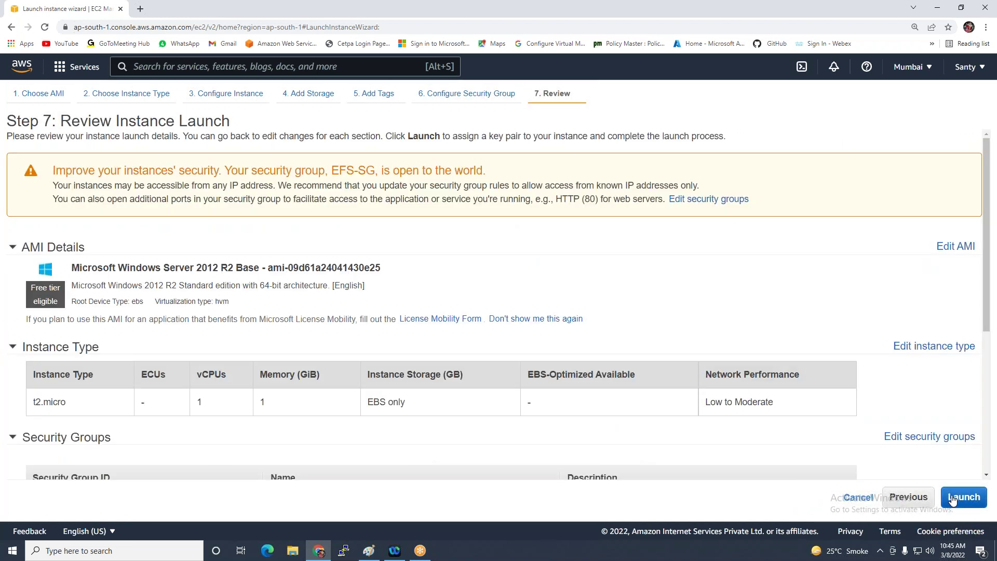
# Launch the instance with the Windows-a-key key pair and go to Instances
pyautogui.click(952, 498)
pyautogui.click(342, 345)
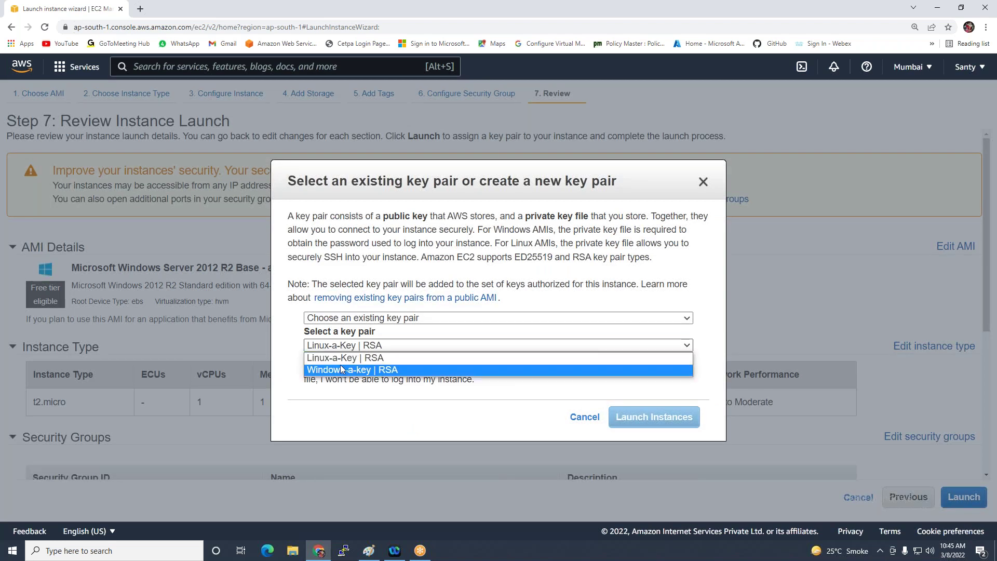
pyautogui.click(341, 364)
pyautogui.click(335, 364)
pyautogui.click(626, 418)
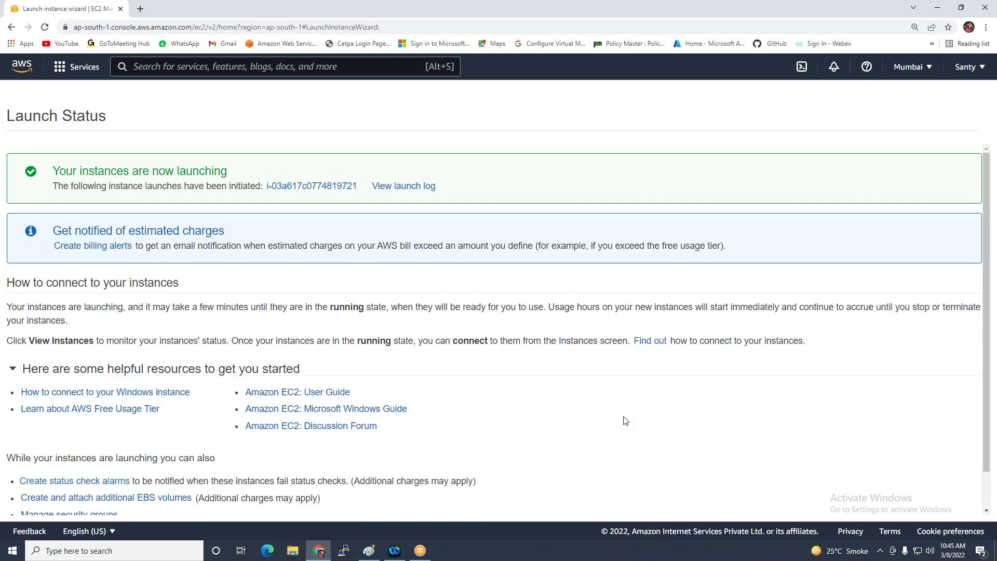
pyautogui.scroll(-3, 841, 485)
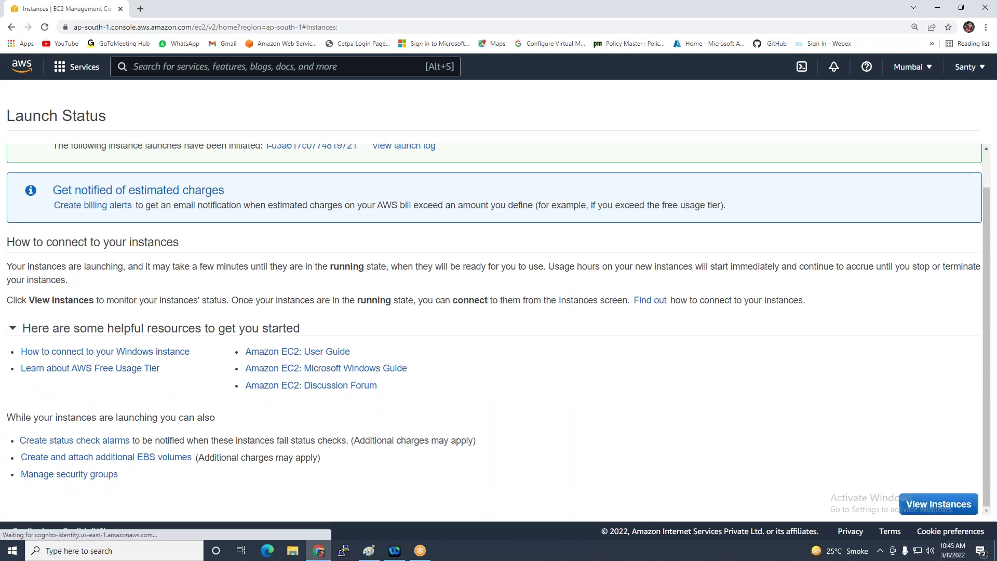
pyautogui.click(936, 511)
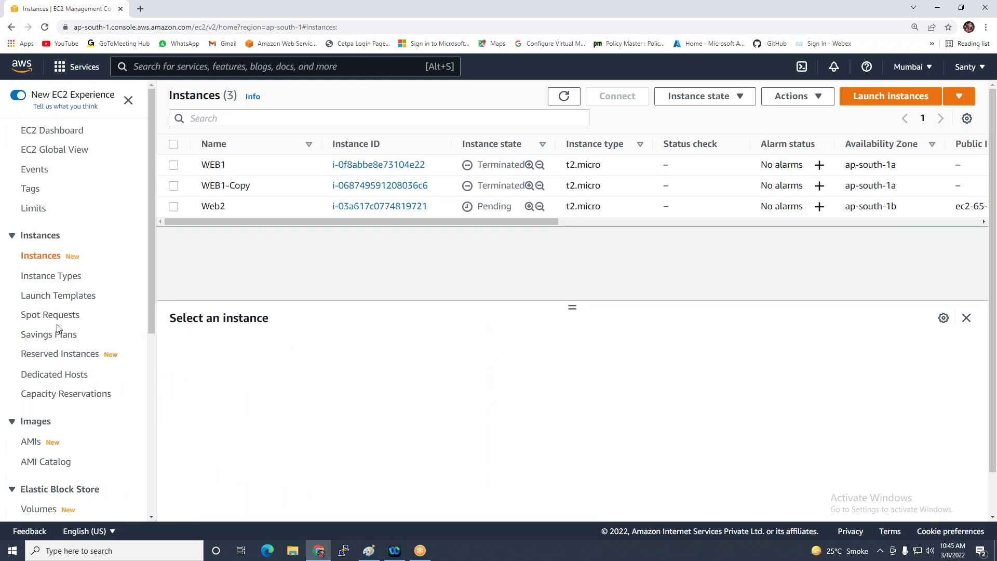
# In Snapshots, choose Create volume from snapshot for the 30 GiB snapshot snap-02b5fa7761df2895f
pyautogui.scroll(-3, 54, 321)
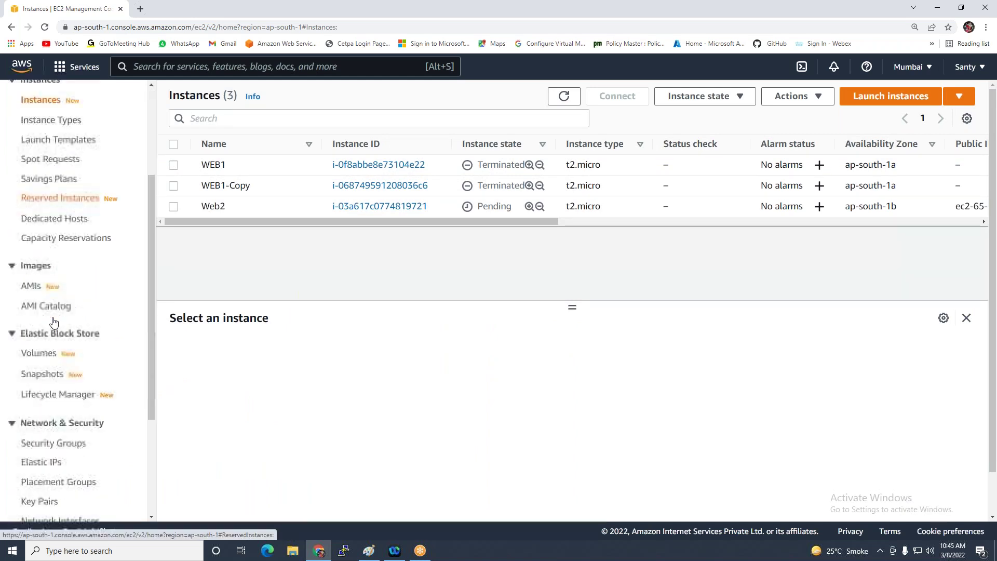
pyautogui.click(50, 376)
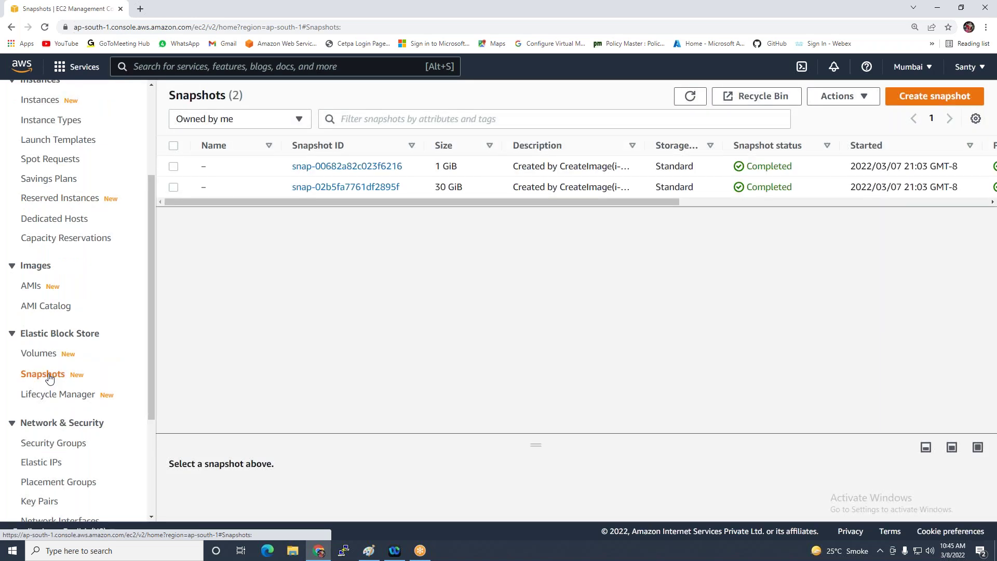
pyautogui.click(174, 188)
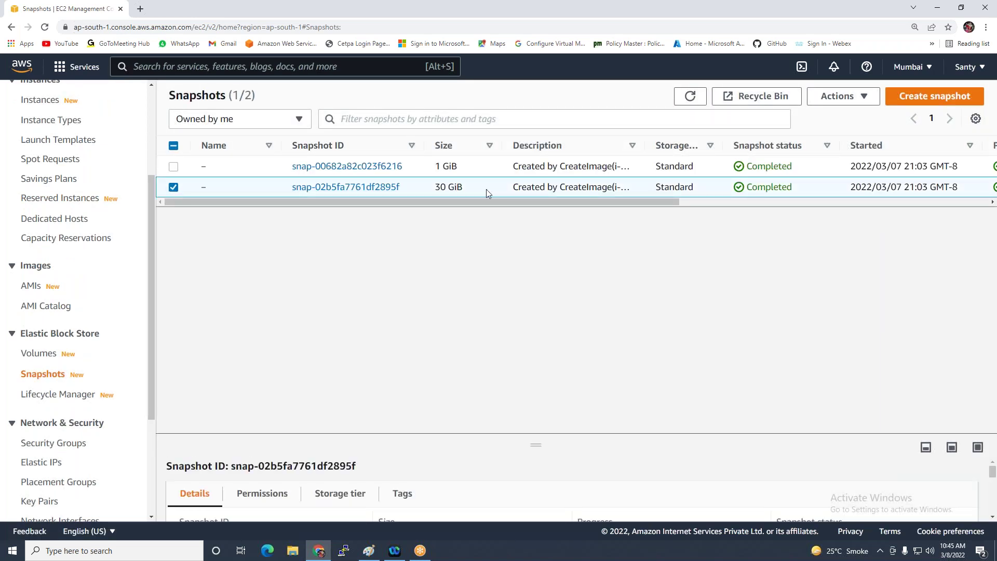
pyautogui.click(839, 96)
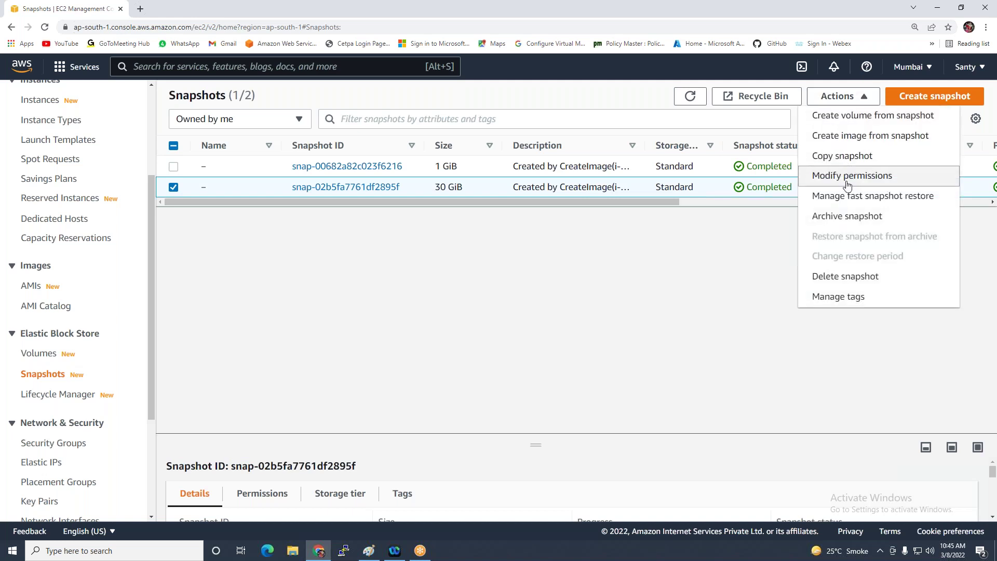
pyautogui.click(845, 118)
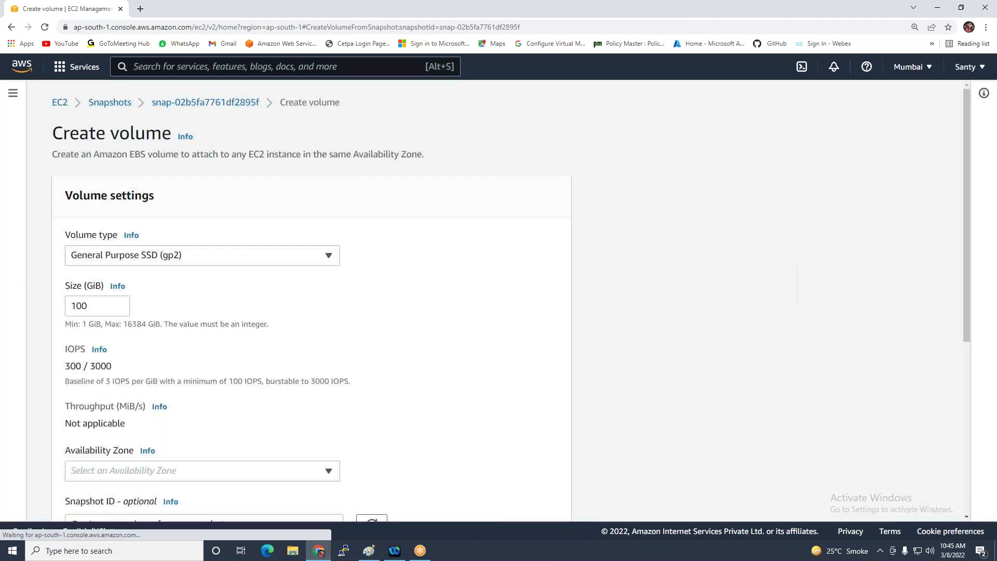
# Create the volume in ap-south-1b with tag NAME = Web1-OS-Drive
pyautogui.scroll(-2, 143, 327)
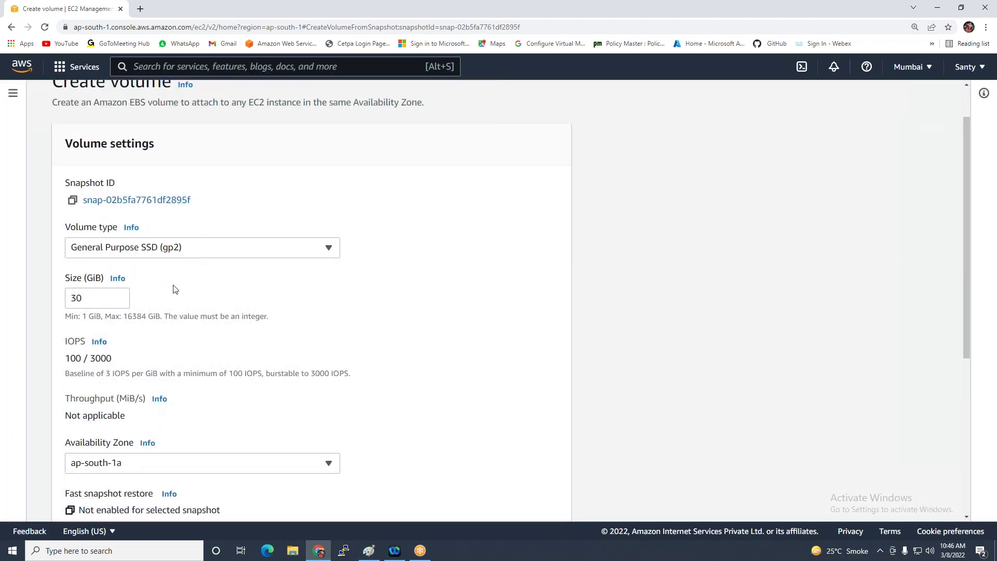
pyautogui.scroll(-2, 156, 307)
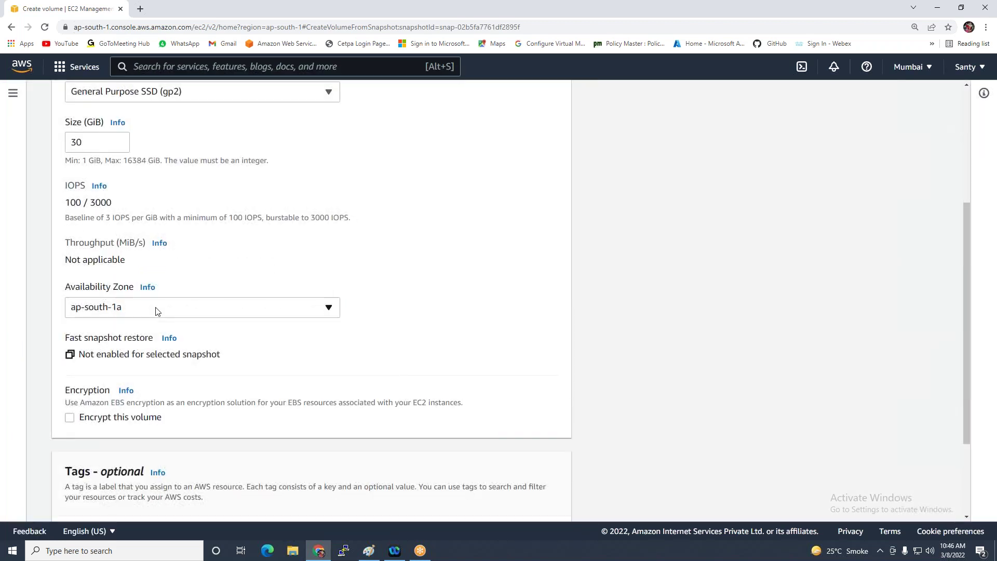
pyautogui.click(155, 309)
pyautogui.click(144, 369)
pyautogui.scroll(-3, 149, 366)
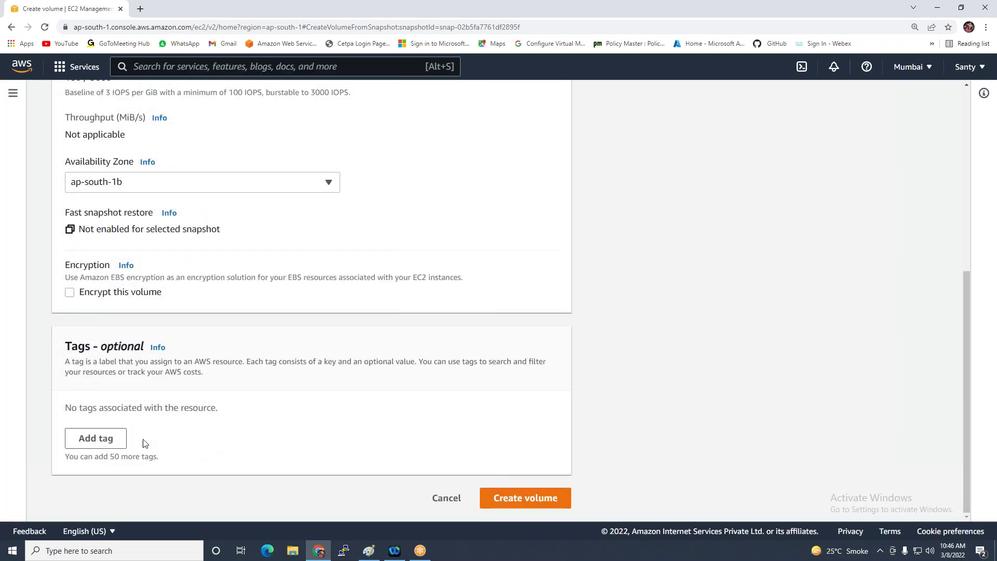
pyautogui.click(95, 438)
pyautogui.write('NAME')
pyautogui.click(289, 431)
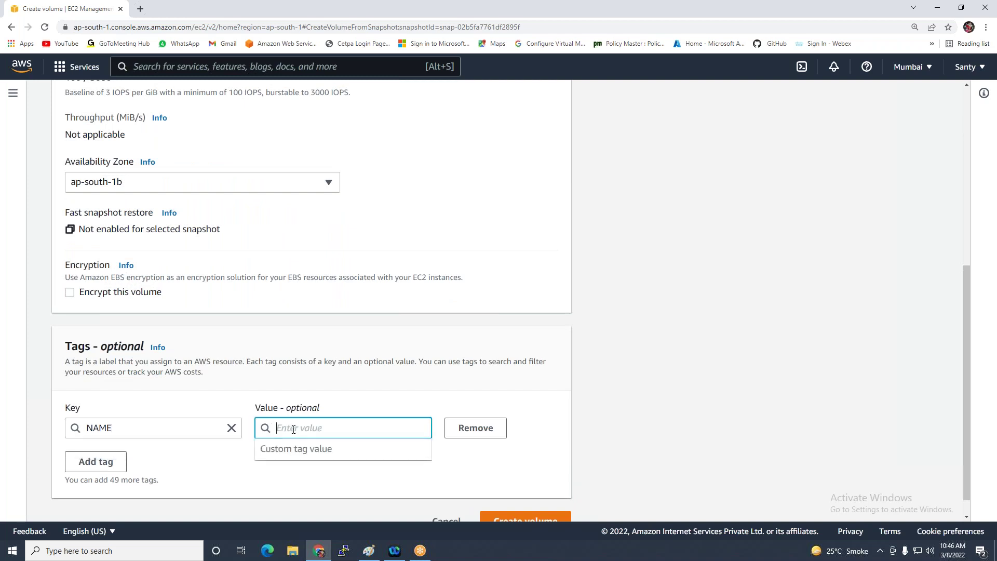
pyautogui.write('O')
pyautogui.press('BackSpace')
pyautogui.write('Web')
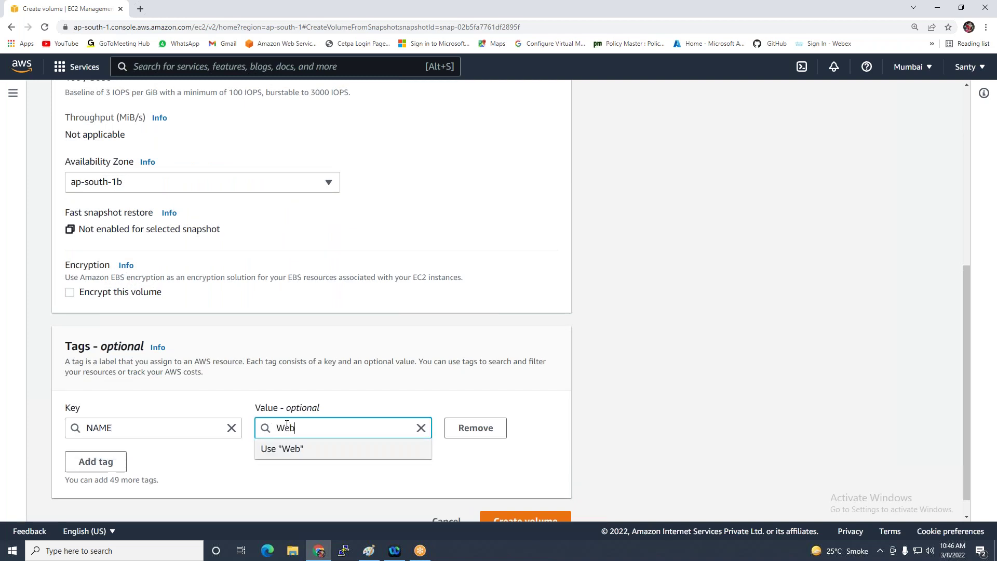
pyautogui.write('1-OS-Drive')
pyautogui.scroll(-1, 656, 391)
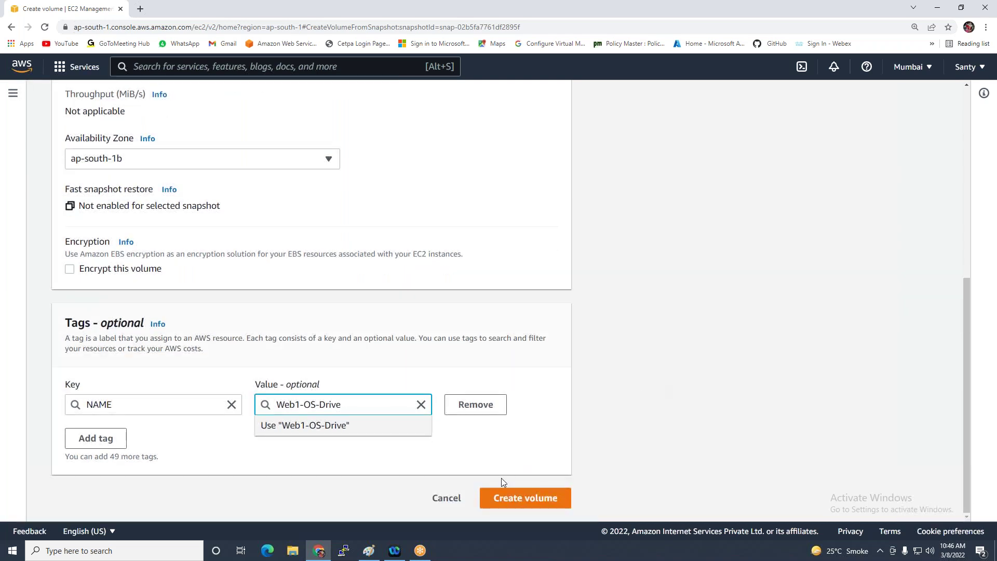
pyautogui.click(502, 501)
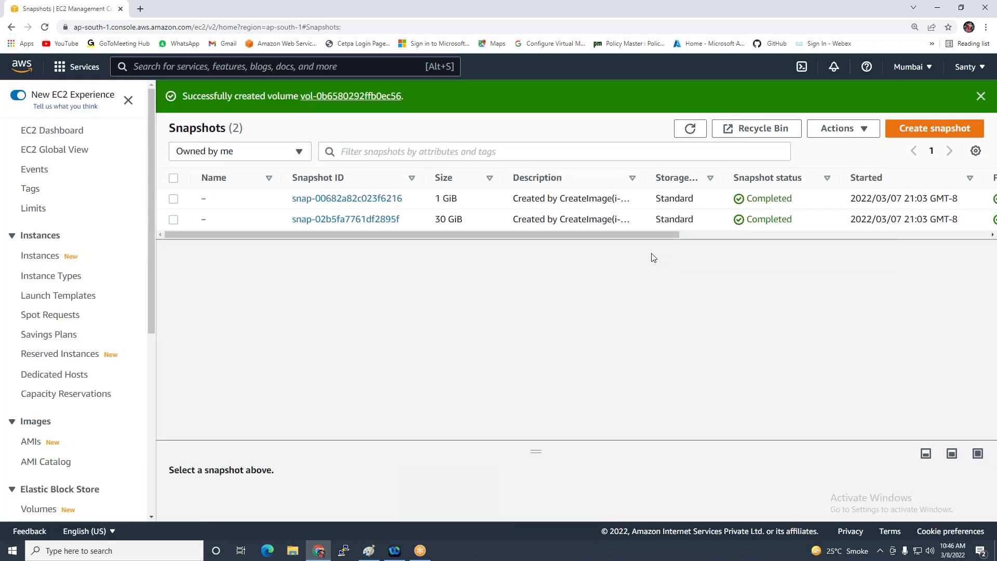
# Start a volume from the 1 GiB snapshot, placed in ap-south-1b
pyautogui.click(173, 199)
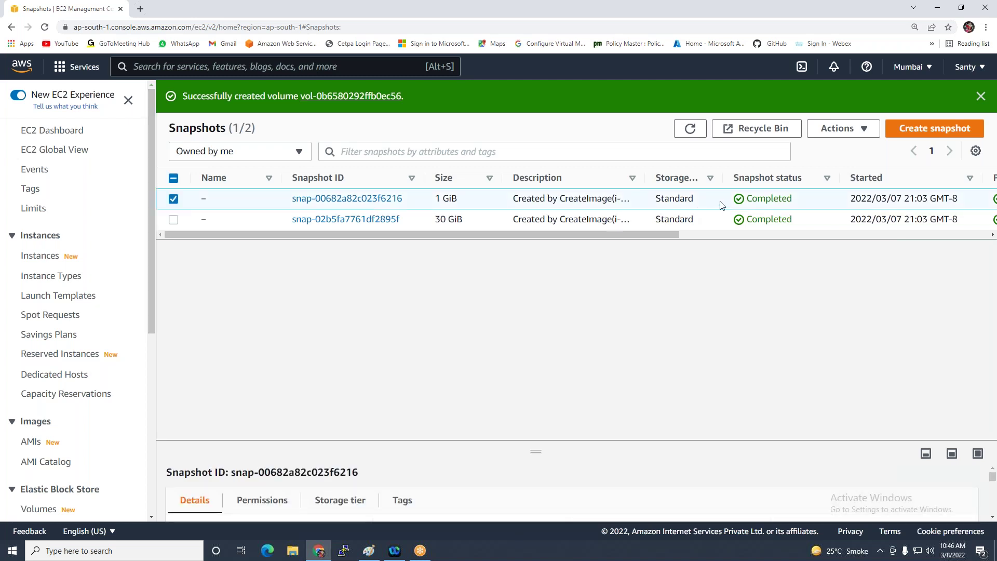
pyautogui.click(837, 129)
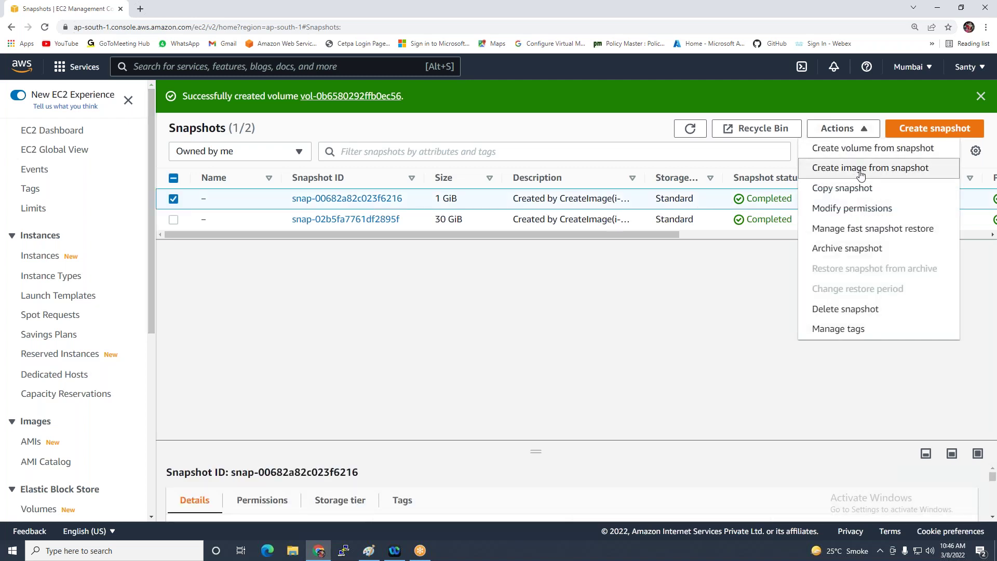
pyautogui.click(850, 150)
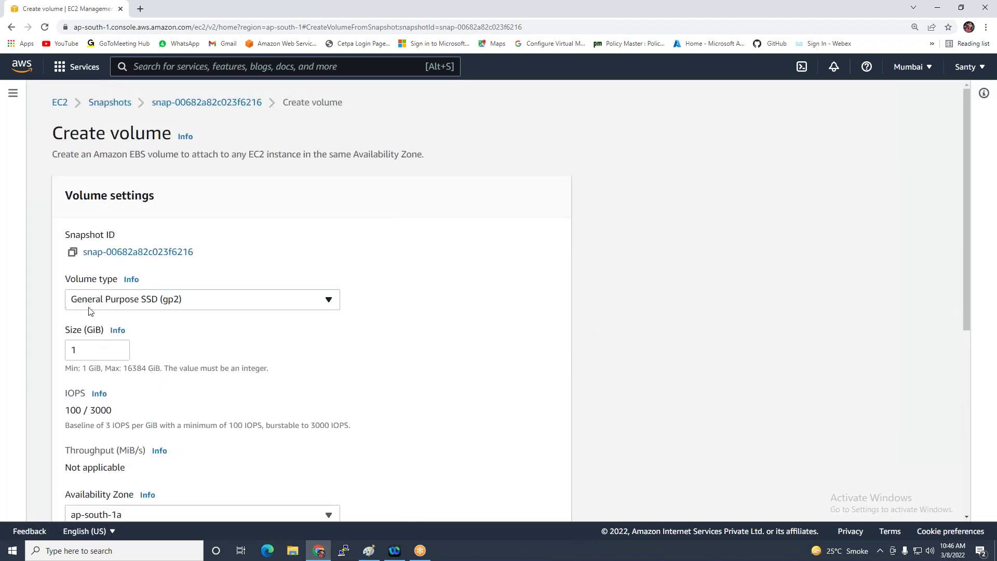
pyautogui.scroll(-5, 169, 289)
pyautogui.click(172, 255)
pyautogui.click(156, 316)
# Tag the volume Name = Web1-D-Drive-DATA and create it
pyautogui.scroll(-2, 151, 329)
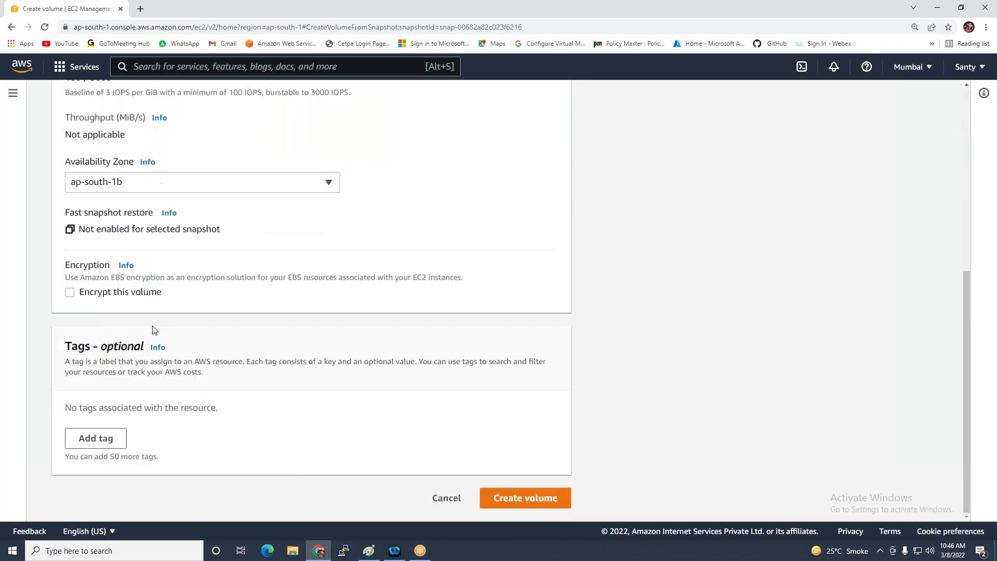
pyautogui.click(89, 438)
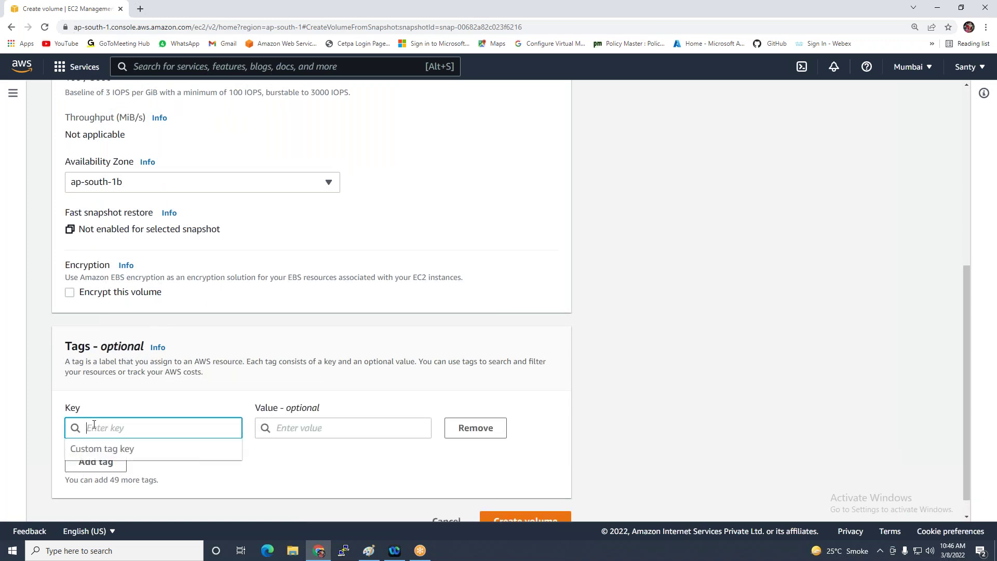
pyautogui.write('Name')
pyautogui.click(259, 428)
pyautogui.write('Web1-D-Drive-DATA')
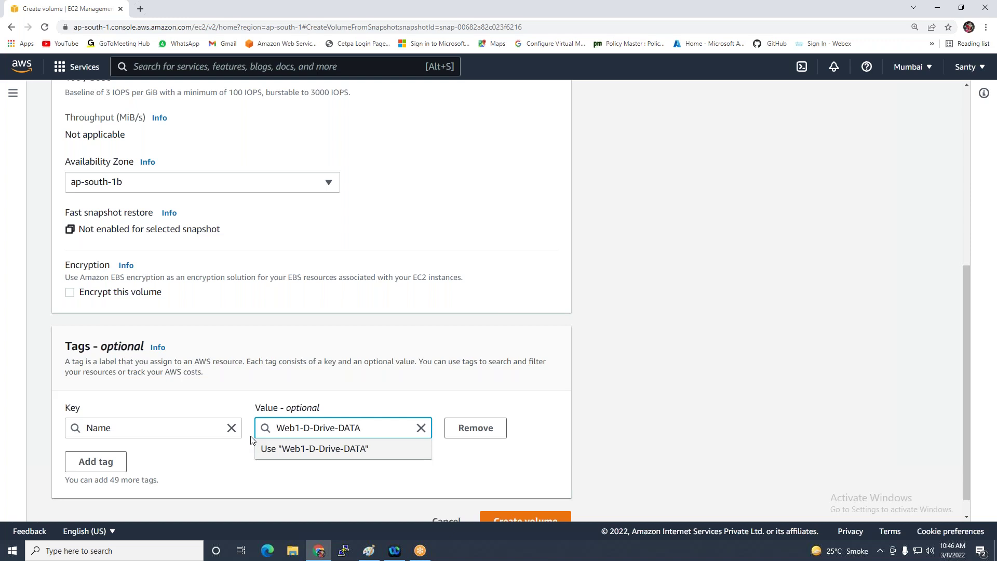
pyautogui.scroll(-1, 396, 388)
pyautogui.click(522, 496)
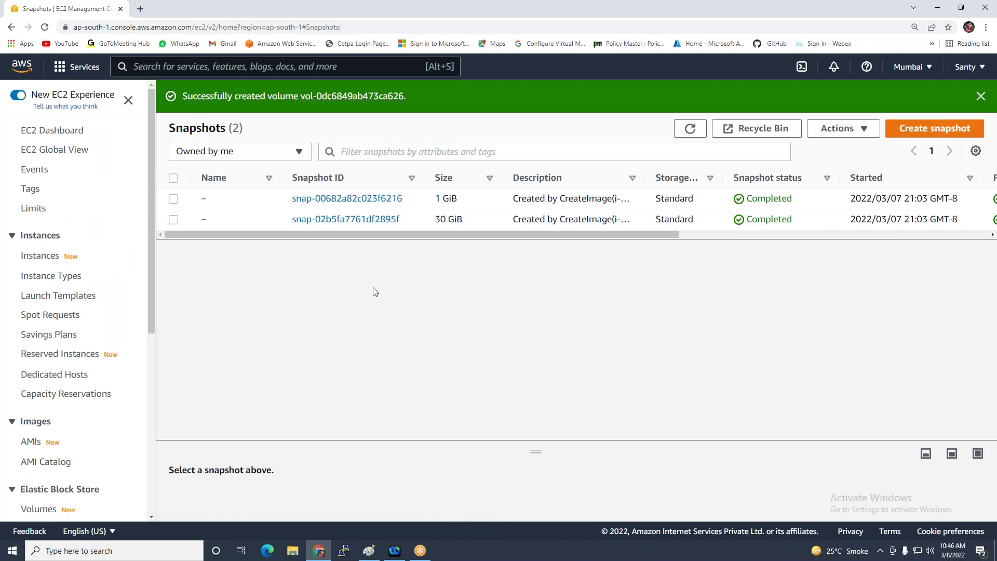
# Check zone and state columns in Volumes, refresh, then return to Instances
pyautogui.scroll(-3, 29, 441)
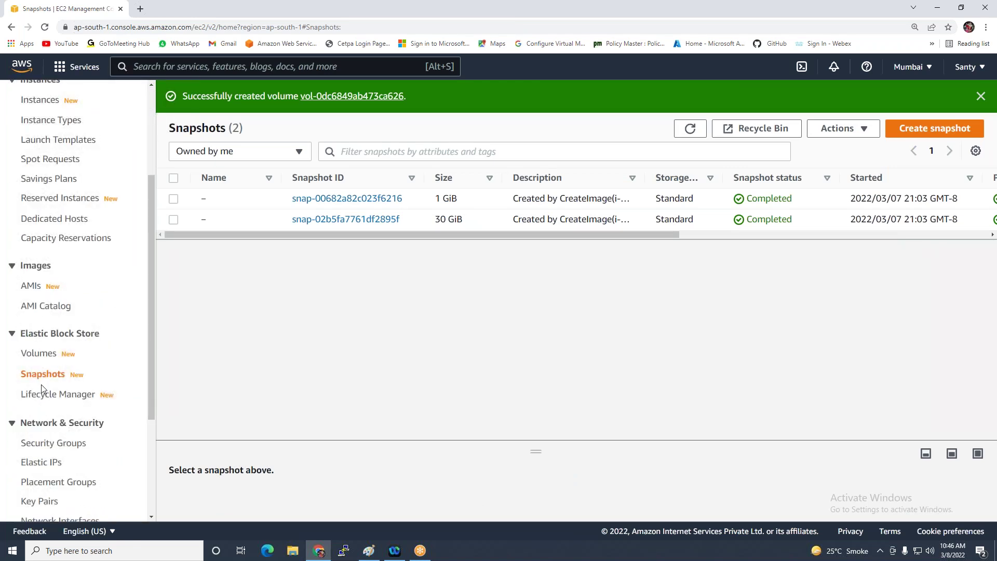
pyautogui.click(39, 355)
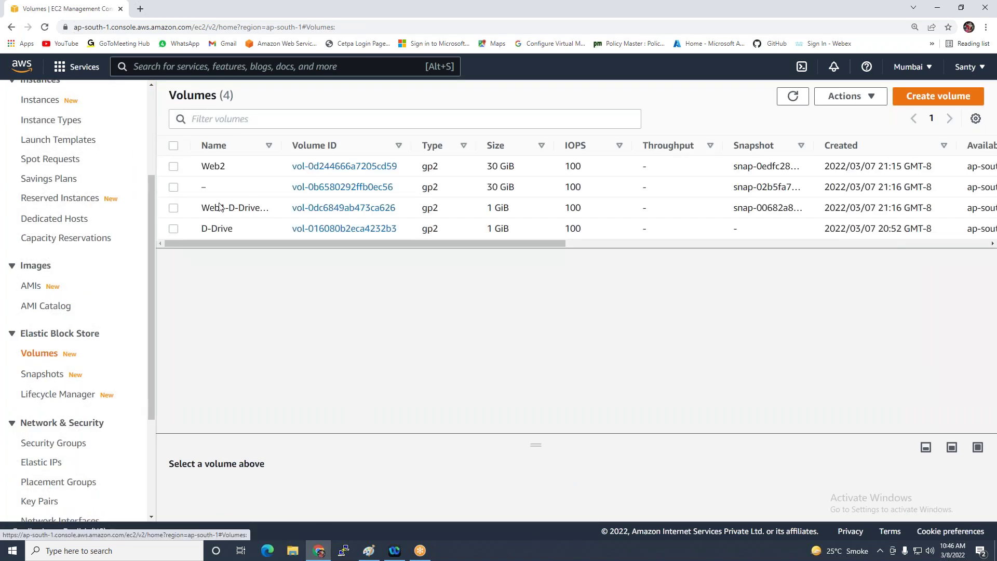
pyautogui.moveTo(425, 242); pyautogui.dragTo(648, 217)
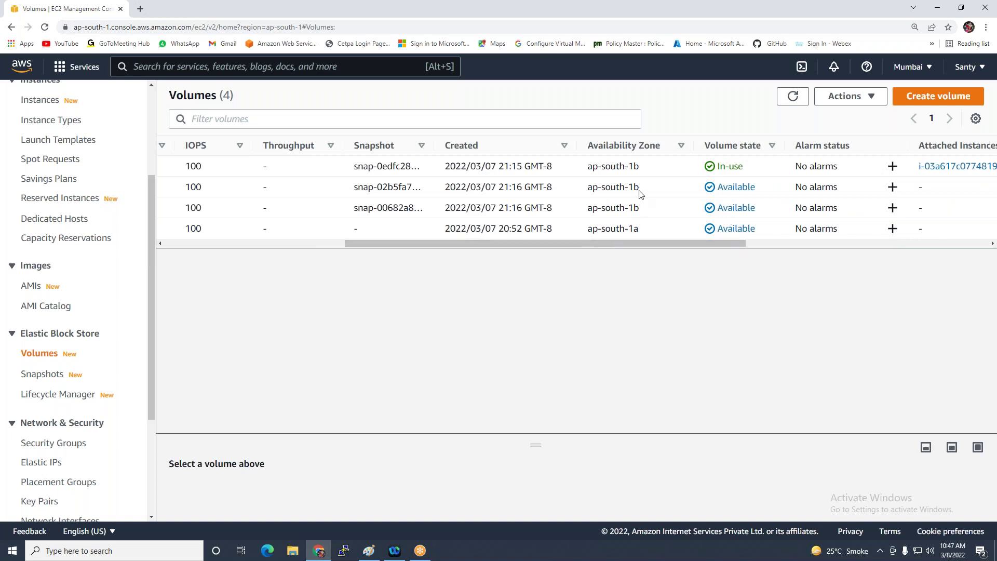
pyautogui.moveTo(441, 241); pyautogui.dragTo(229, 247)
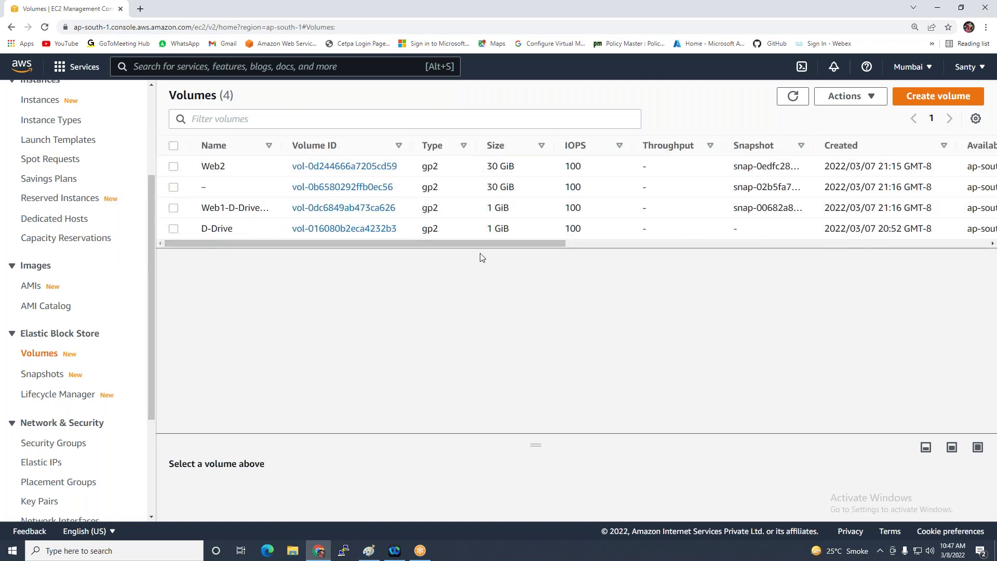
pyautogui.moveTo(482, 243); pyautogui.dragTo(607, 248)
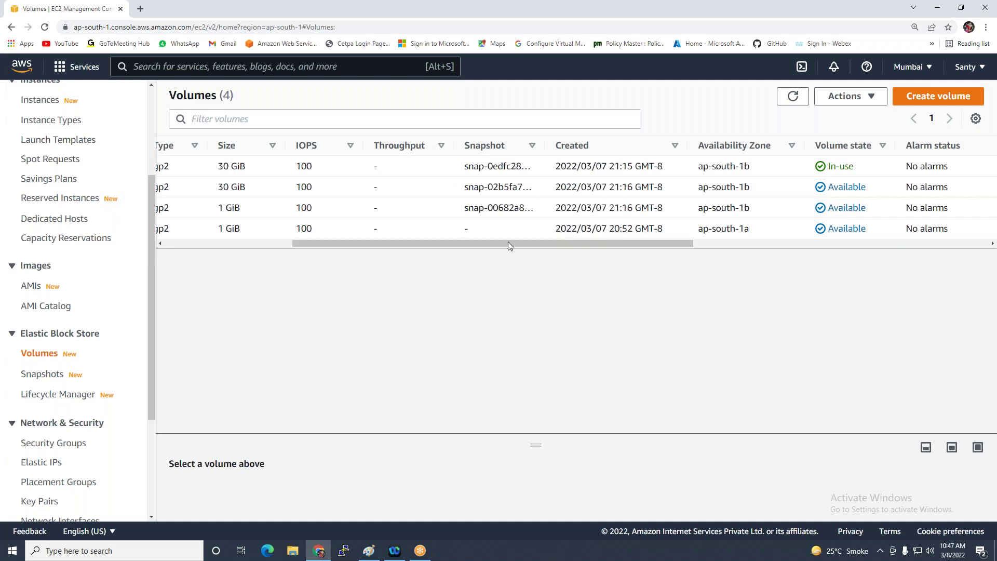
pyautogui.moveTo(508, 243); pyautogui.dragTo(230, 234)
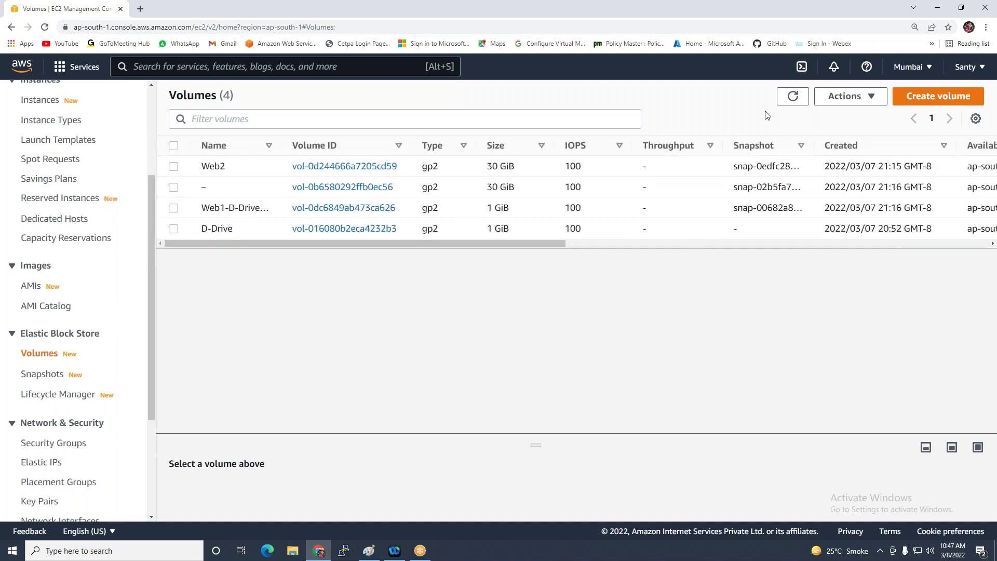
pyautogui.click(792, 96)
pyautogui.scroll(3, 34, 244)
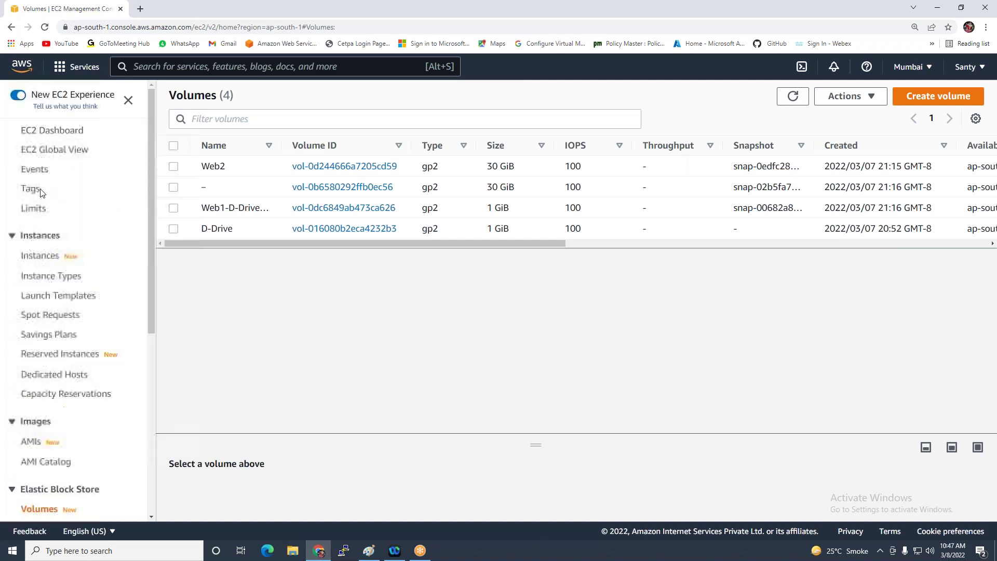
pyautogui.click(35, 262)
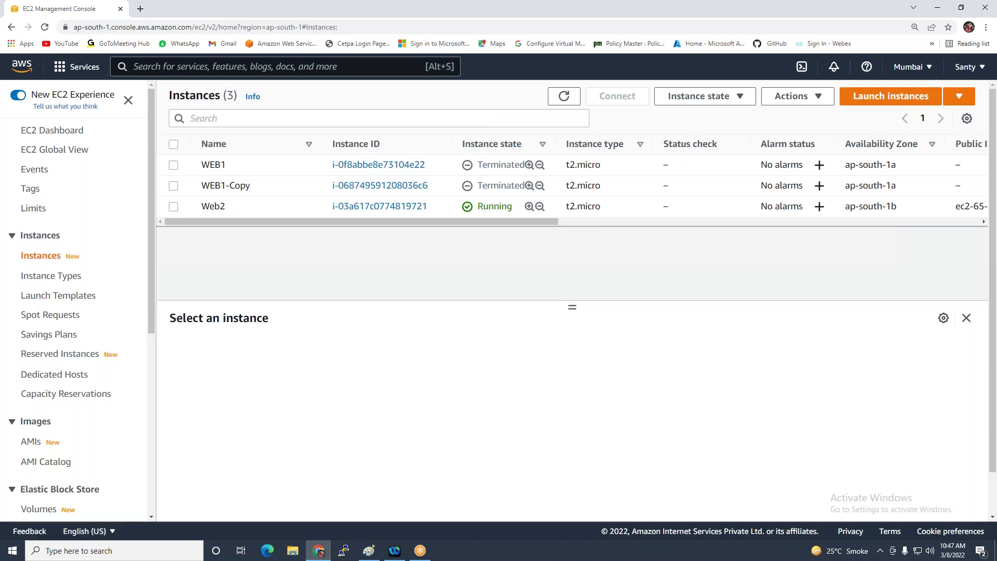
# Select Web2 and review its reboot and stop options without applying them
pyautogui.click(173, 207)
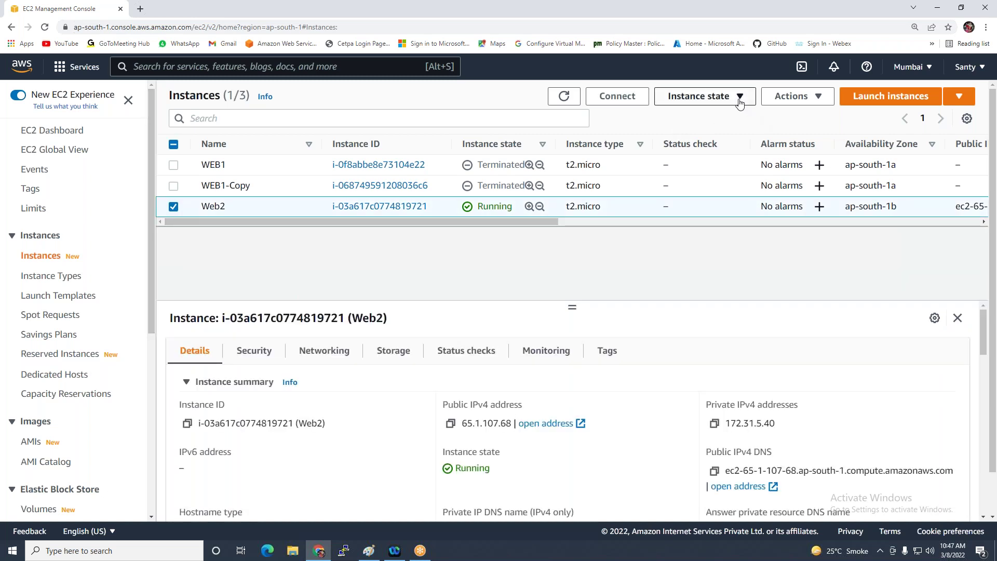
pyautogui.click(732, 104)
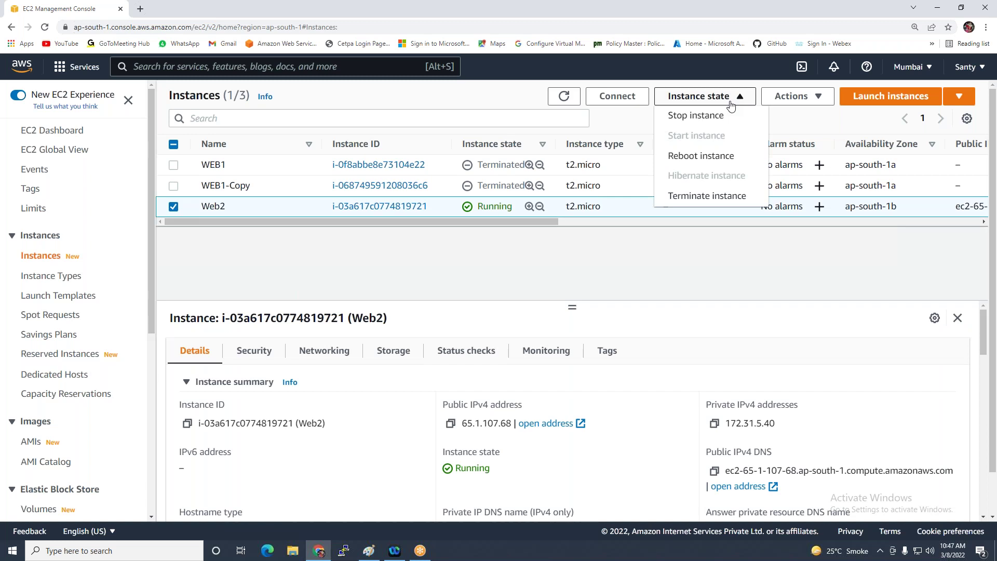
pyautogui.click(690, 159)
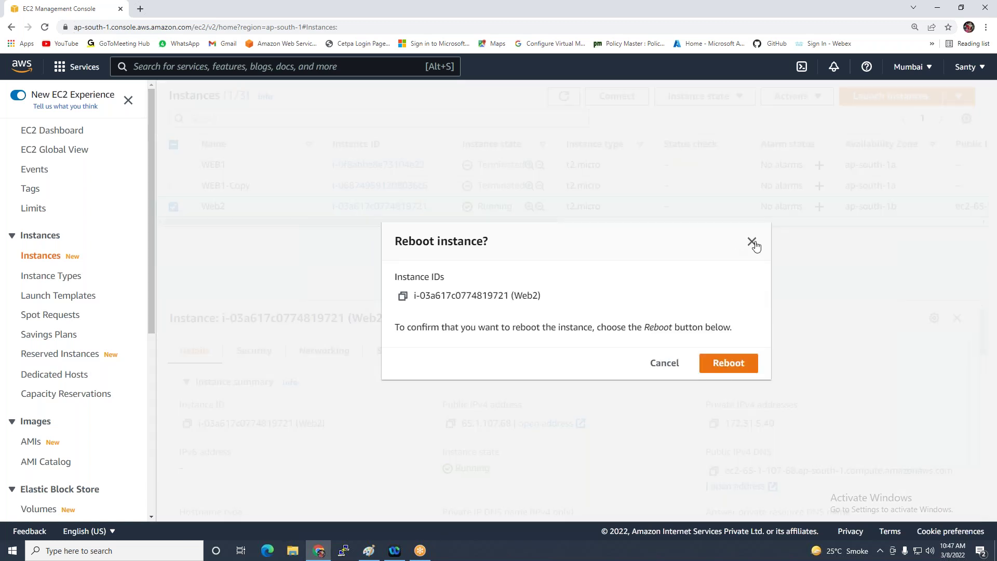
pyautogui.click(743, 242)
pyautogui.click(740, 98)
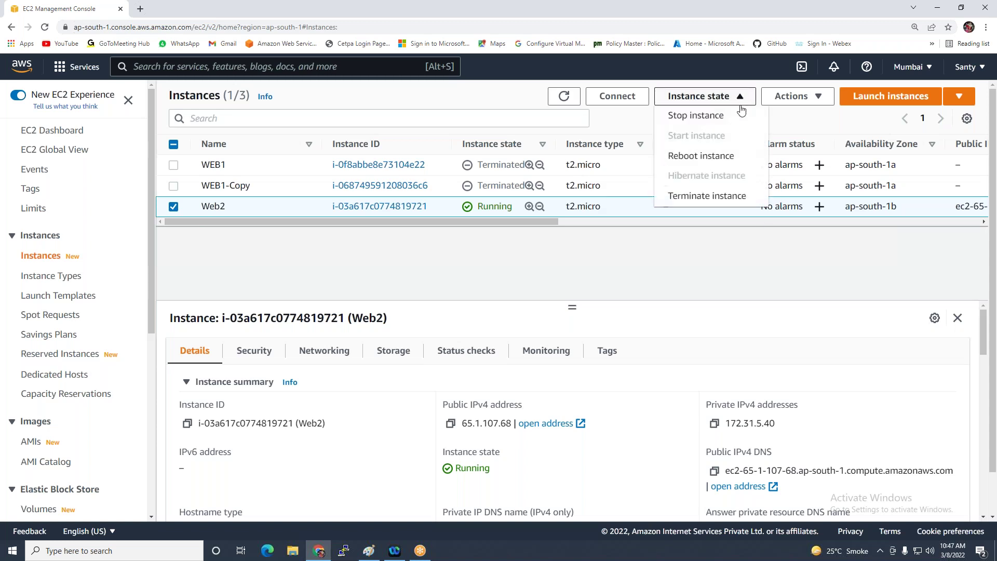
pyautogui.click(700, 117)
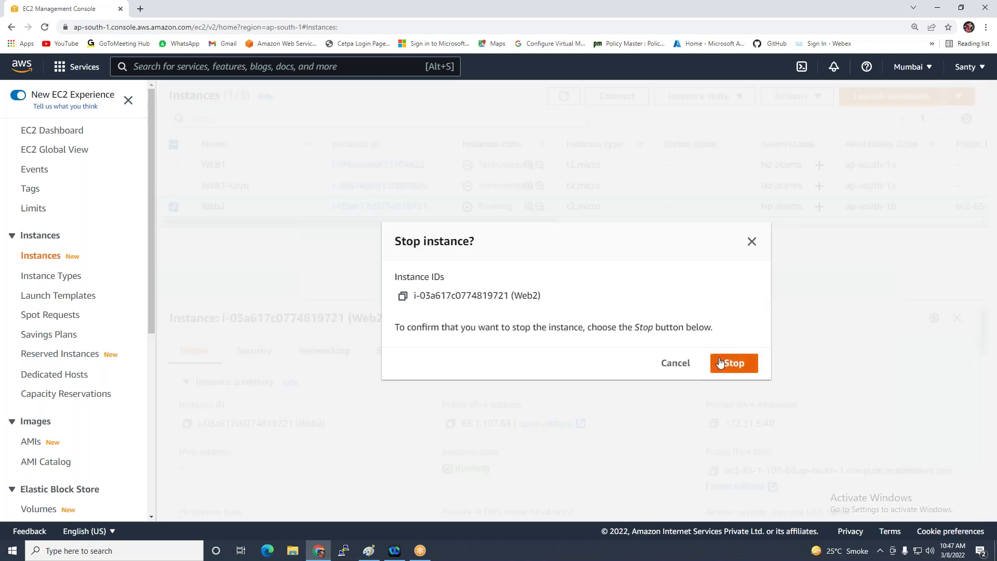
pyautogui.click(751, 242)
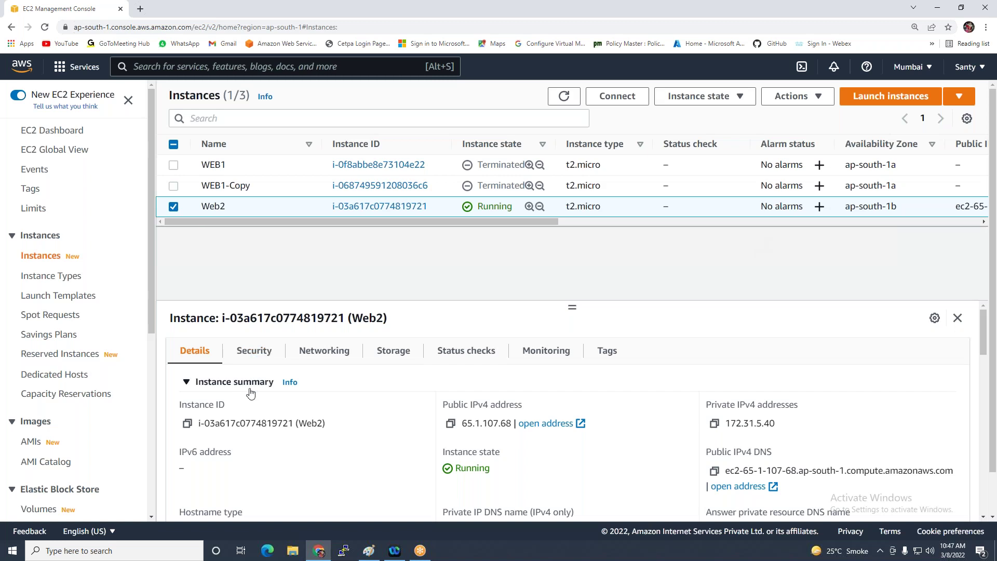
# Copy Web2's root device name /dev/sda1, then stop the instance
pyautogui.click(398, 352)
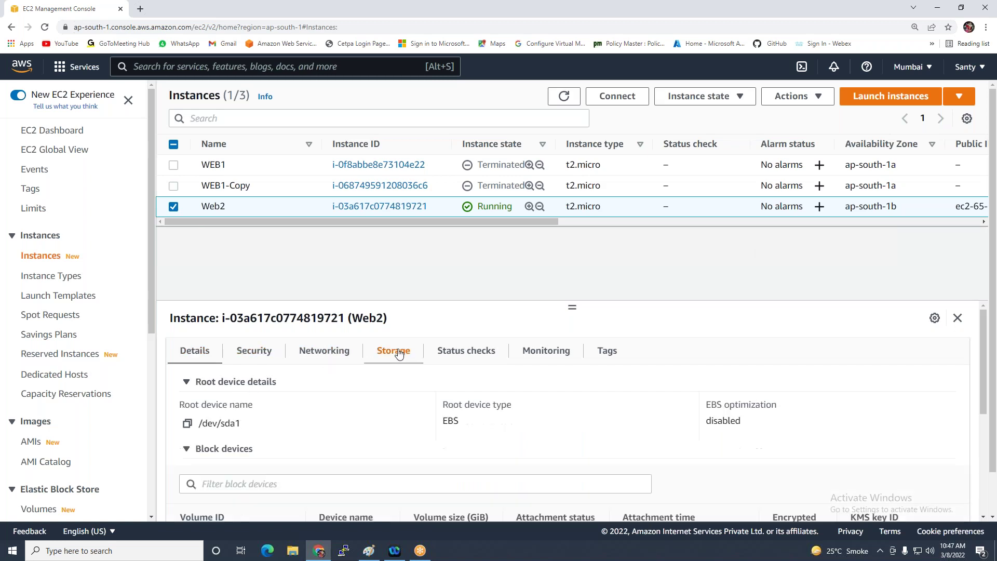
pyautogui.scroll(-5, 312, 384)
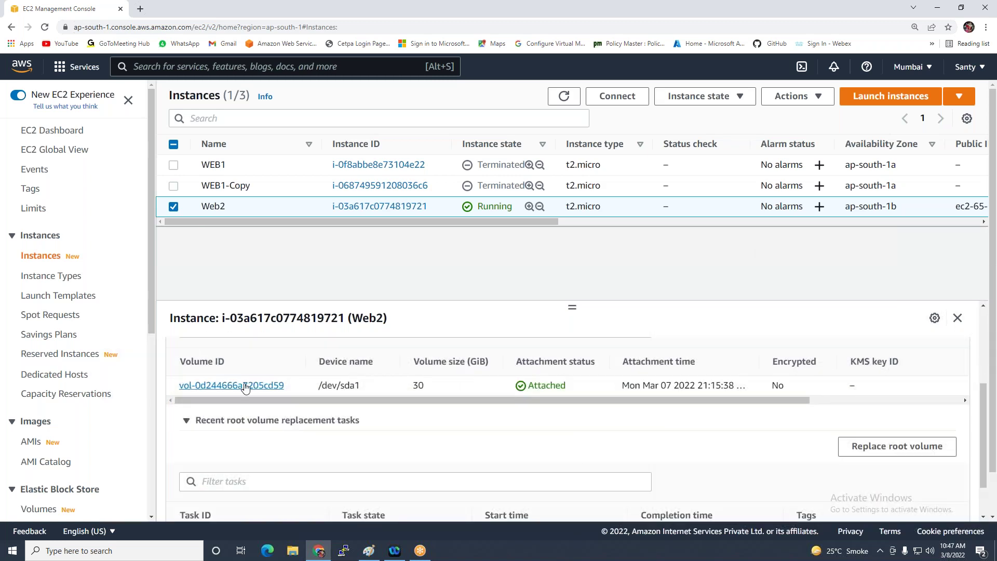
pyautogui.scroll(2, 620, 389)
pyautogui.click(188, 372)
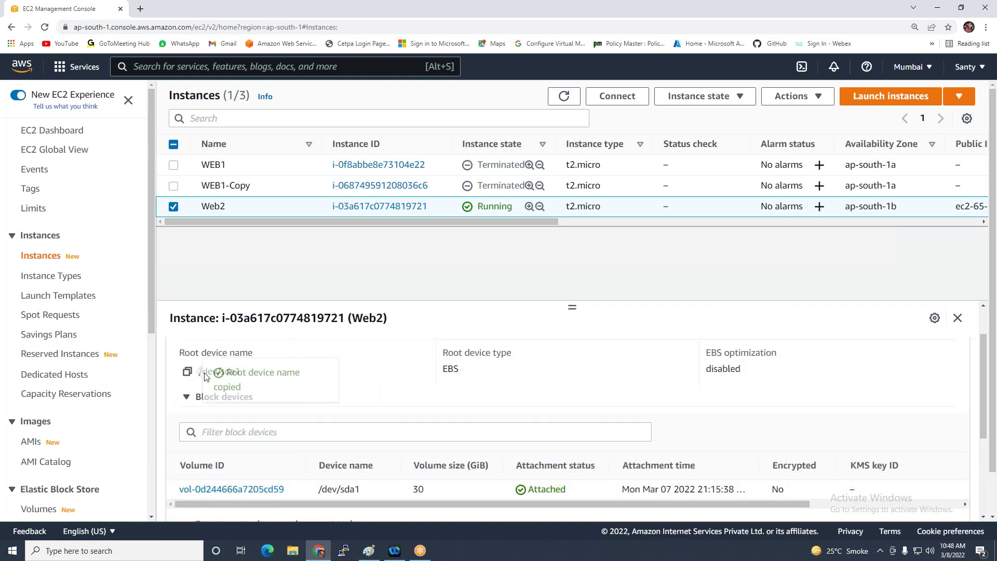
pyautogui.click(241, 396)
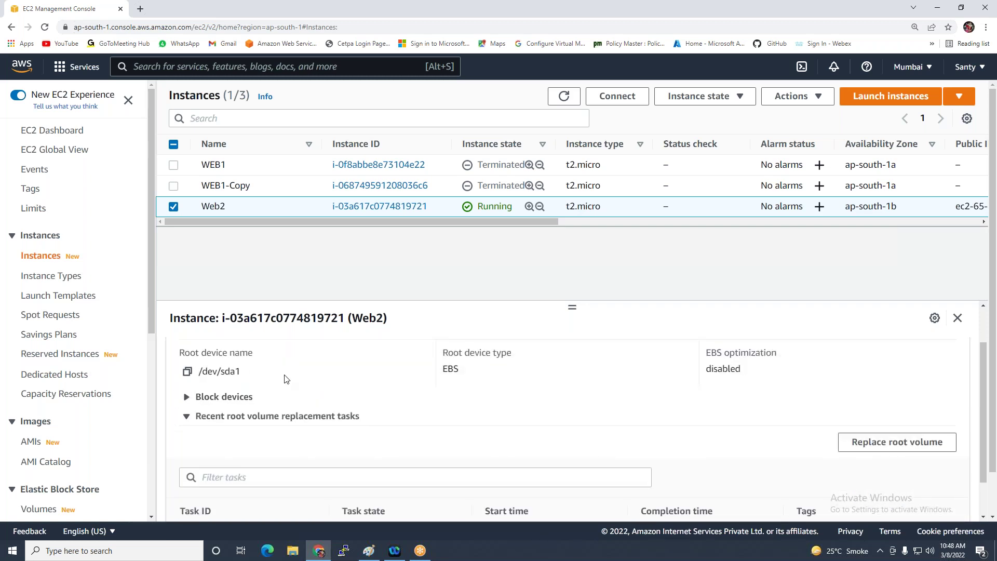
pyautogui.click(703, 99)
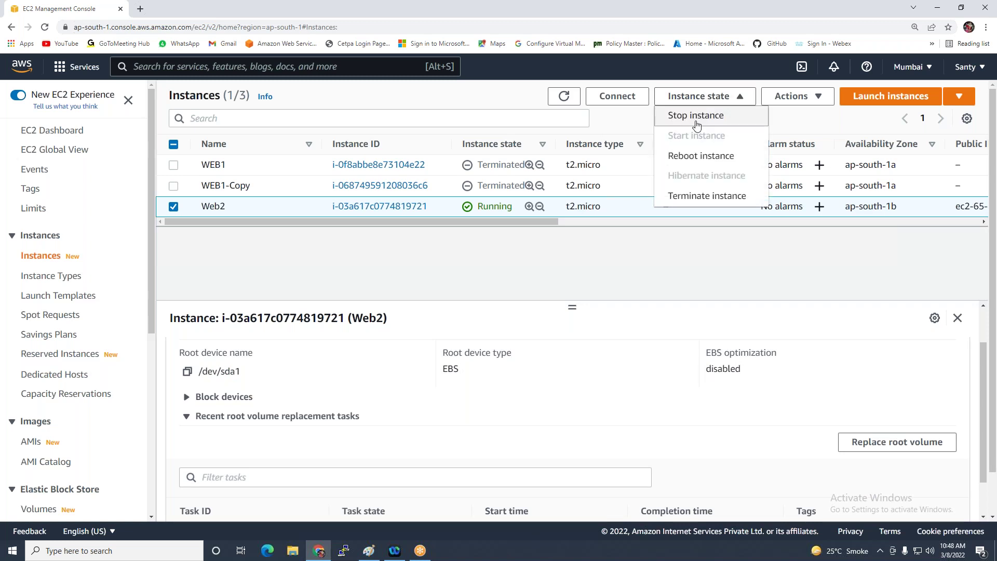
pyautogui.click(696, 116)
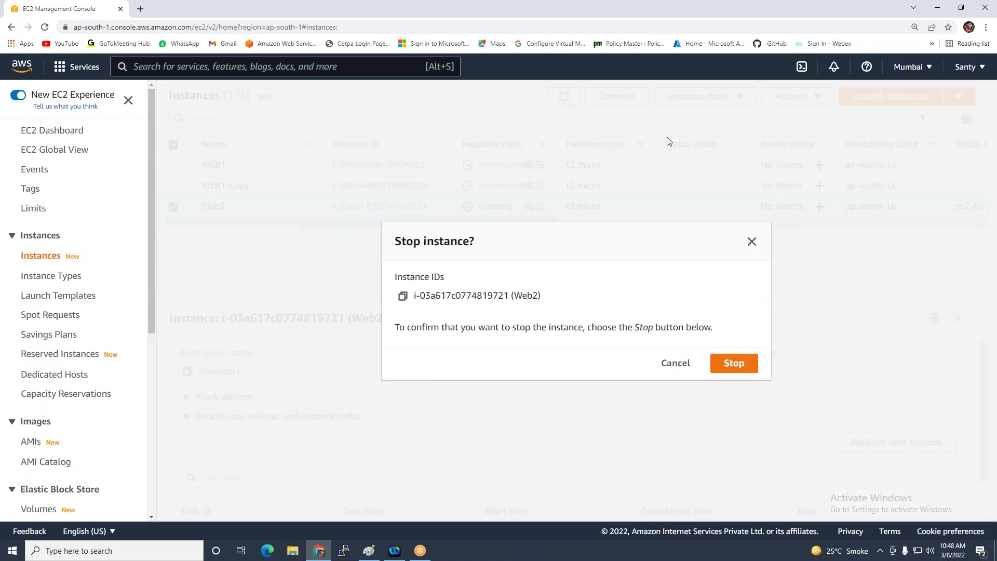
pyautogui.click(726, 365)
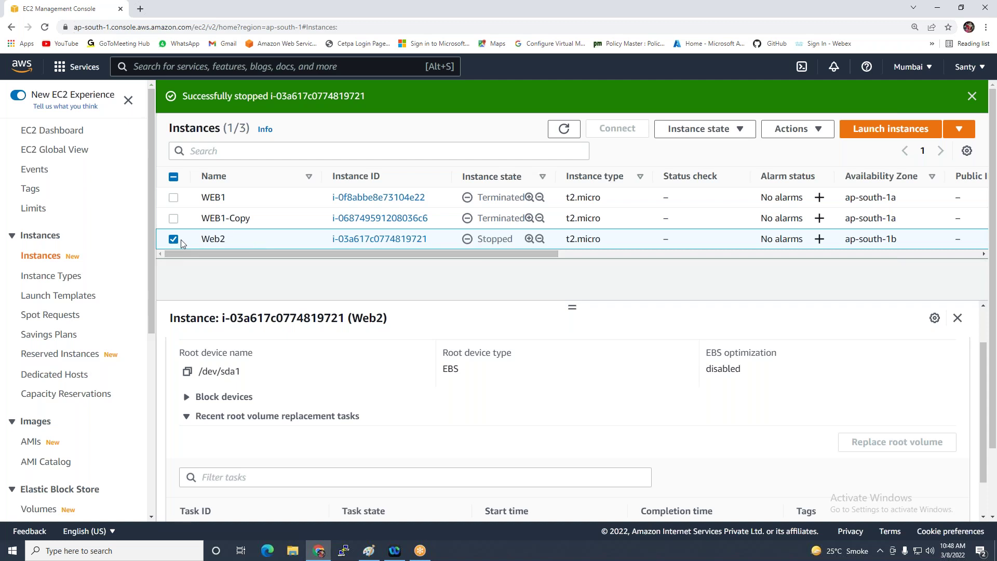
# Follow Web2's block device link to root volume vol-0d244666a7205cd59
pyautogui.moveTo(570, 307); pyautogui.dragTo(574, 273)
pyautogui.scroll(1, 526, 335)
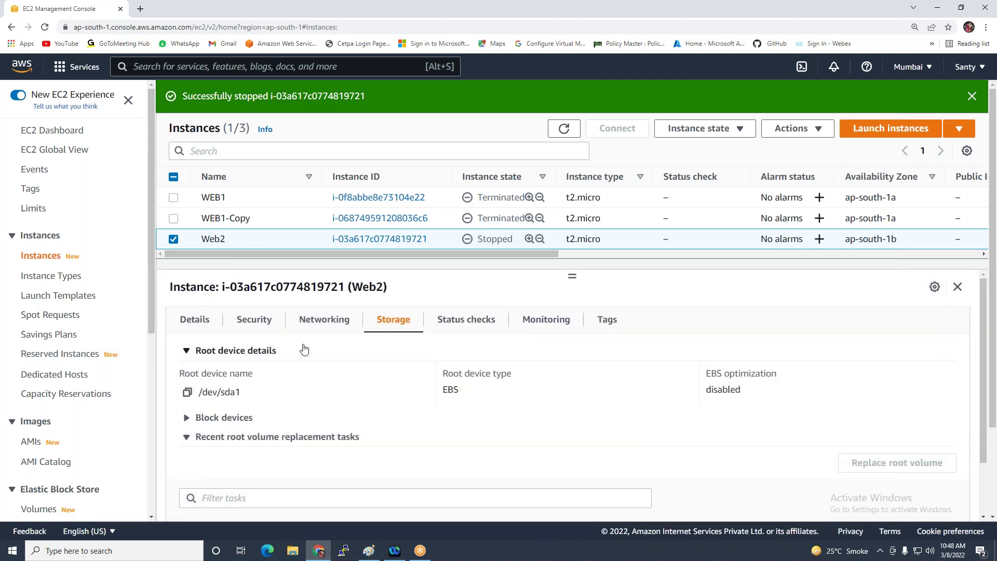
pyautogui.scroll(-1, 415, 341)
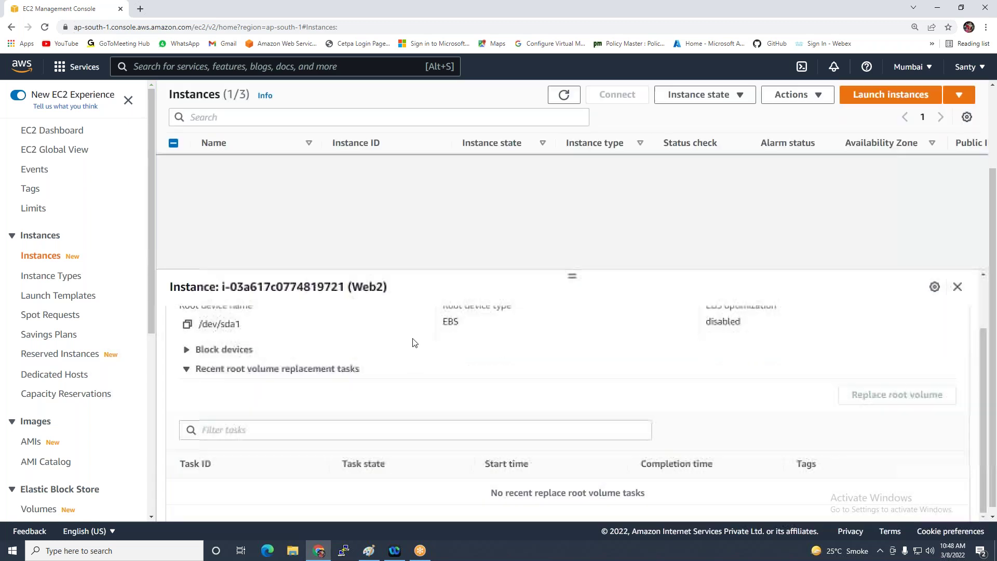
pyautogui.click(189, 351)
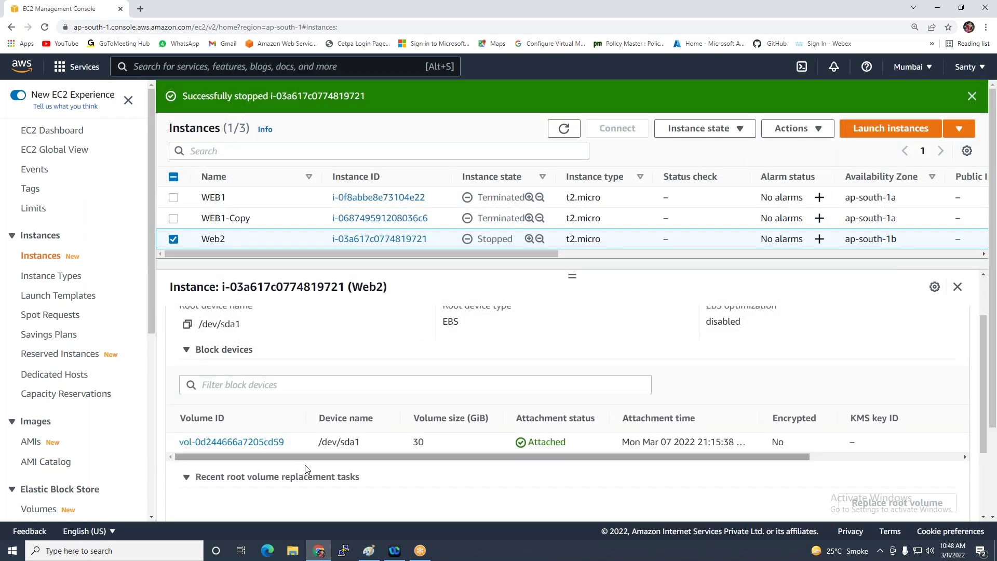
pyautogui.click(258, 442)
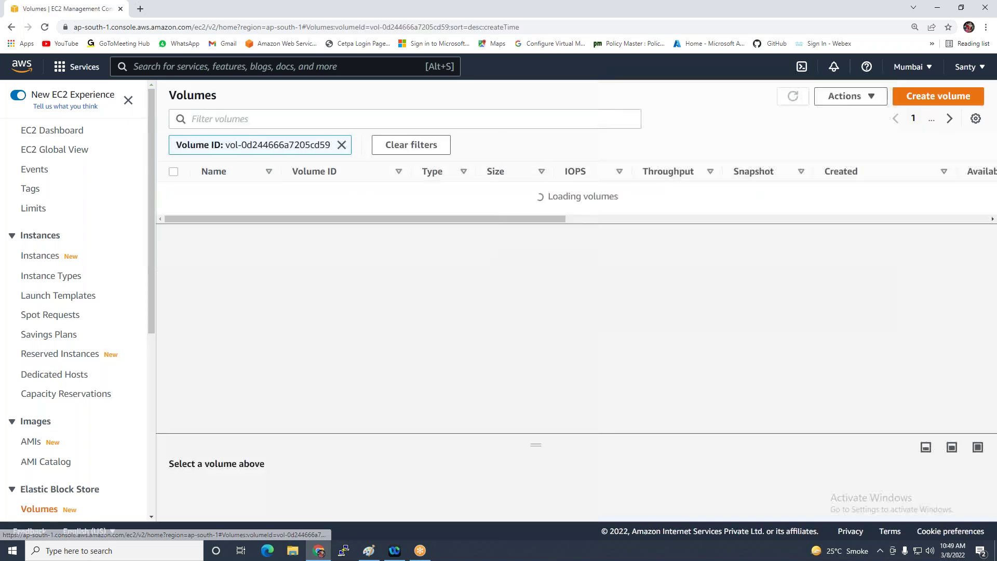
# Detach volume vol-0d244666a7205cd59 from Web2
pyautogui.click(172, 194)
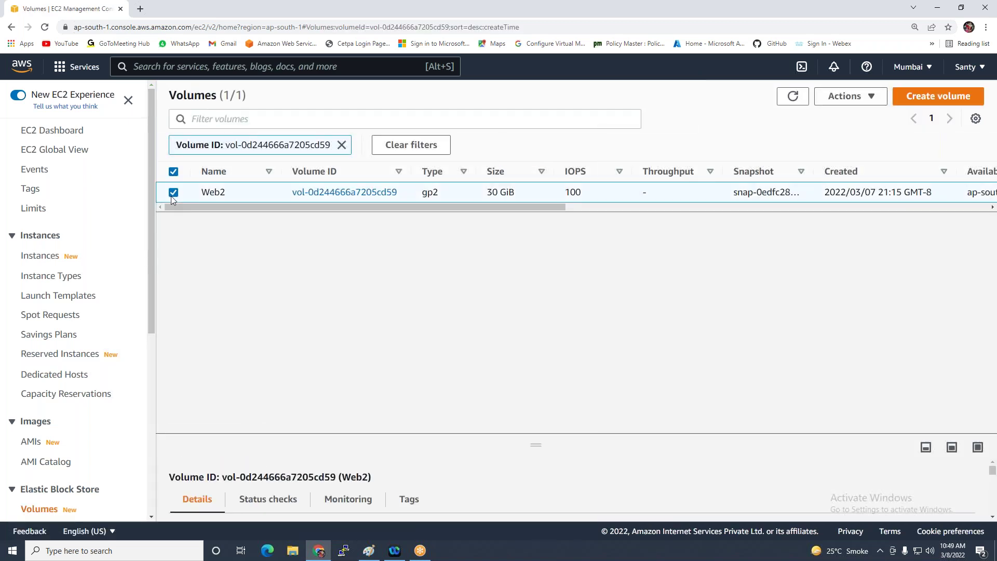
pyautogui.click(880, 98)
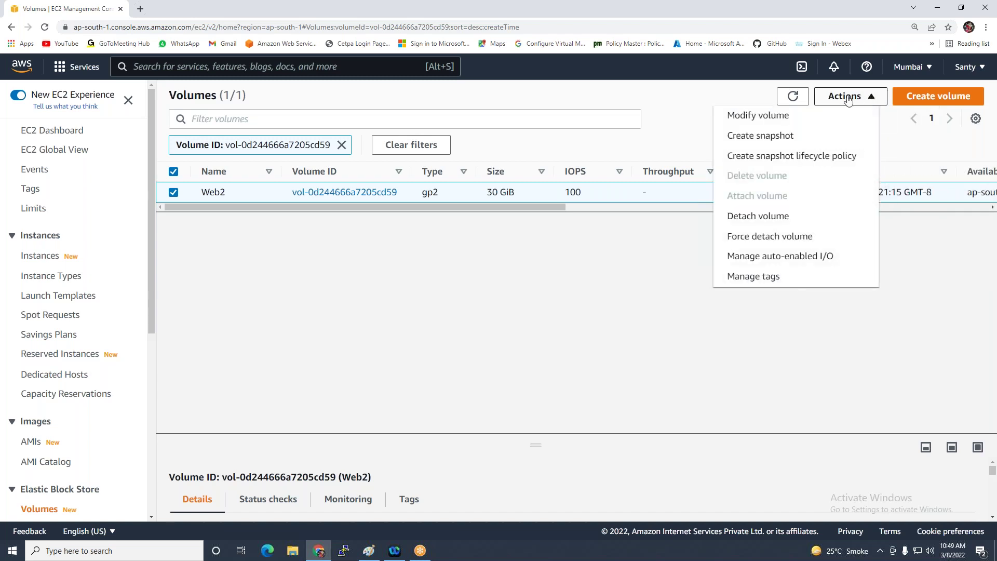
pyautogui.click(768, 220)
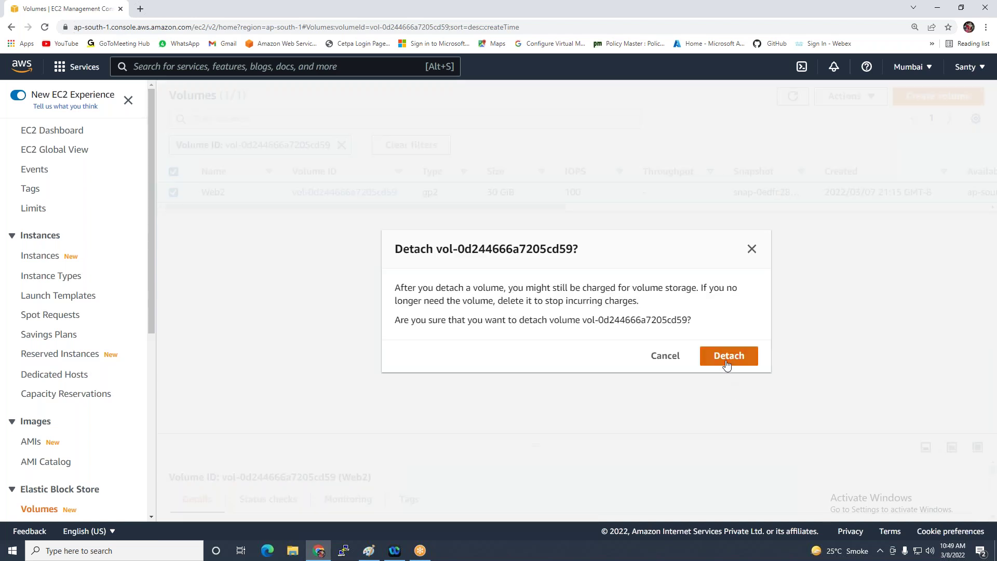
pyautogui.click(729, 360)
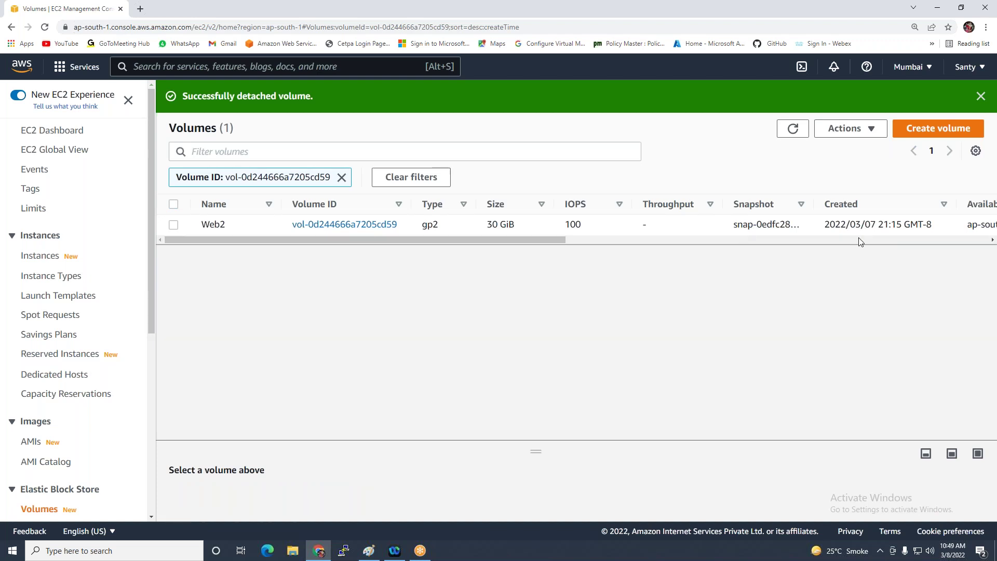
# Verify Web2 has no block devices, then open the list of all volumes
pyautogui.click(32, 256)
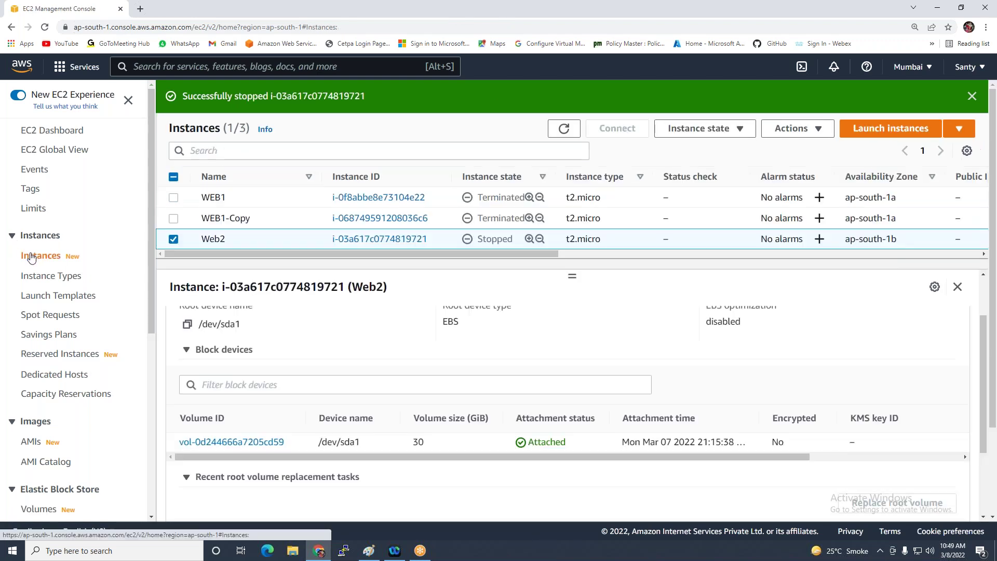
pyautogui.click(559, 131)
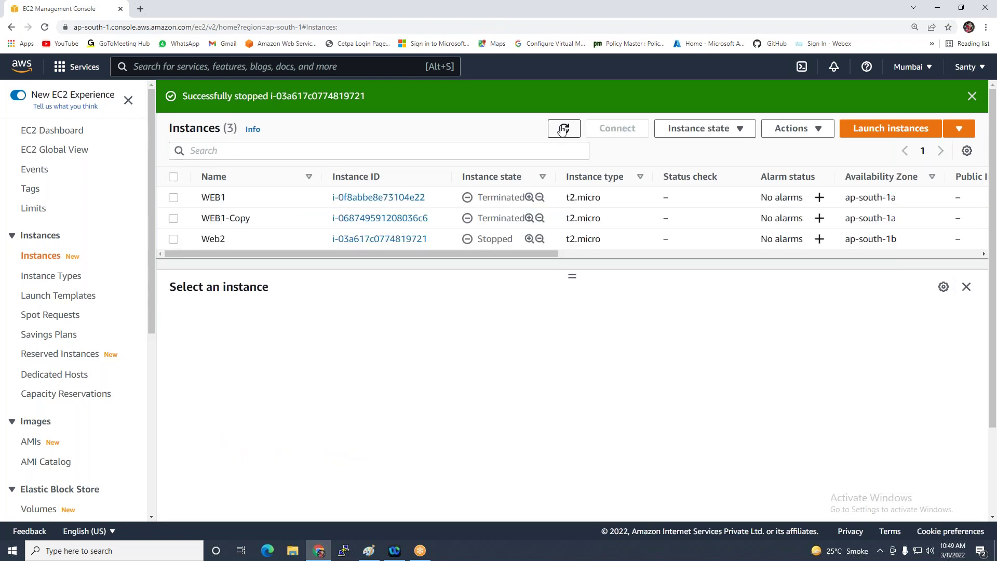
pyautogui.click(174, 240)
pyautogui.click(393, 319)
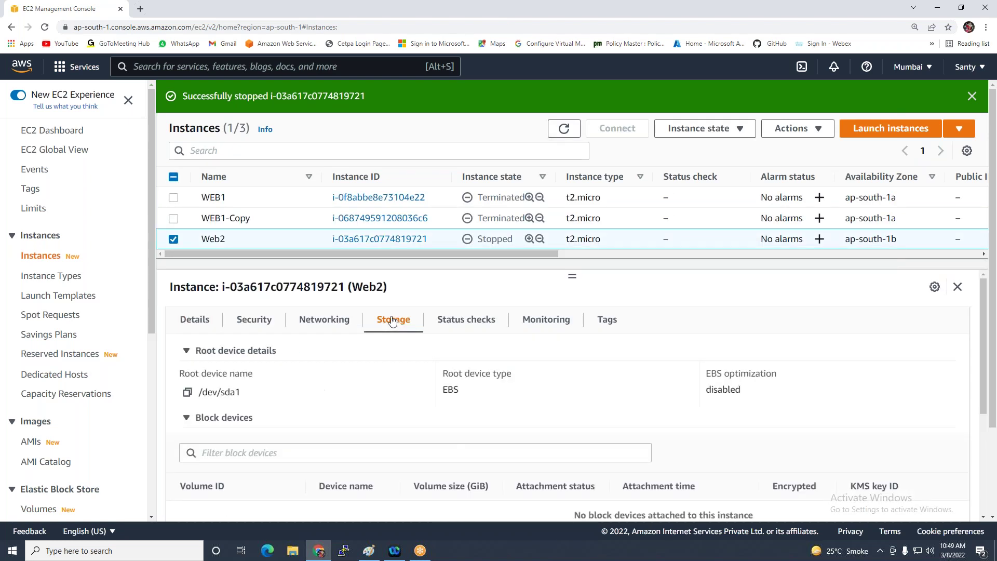
pyautogui.scroll(-2, 264, 398)
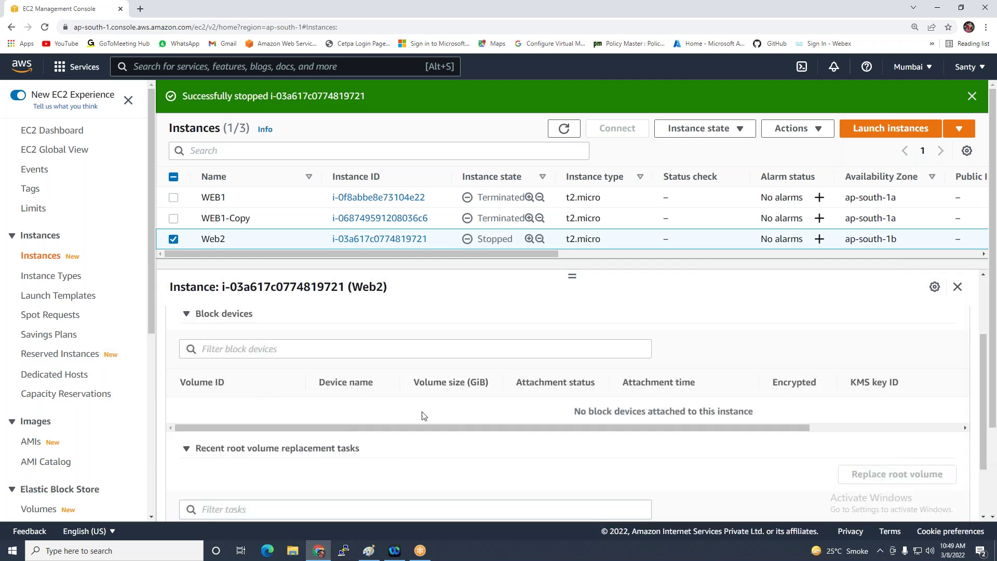
pyautogui.scroll(2, 485, 418)
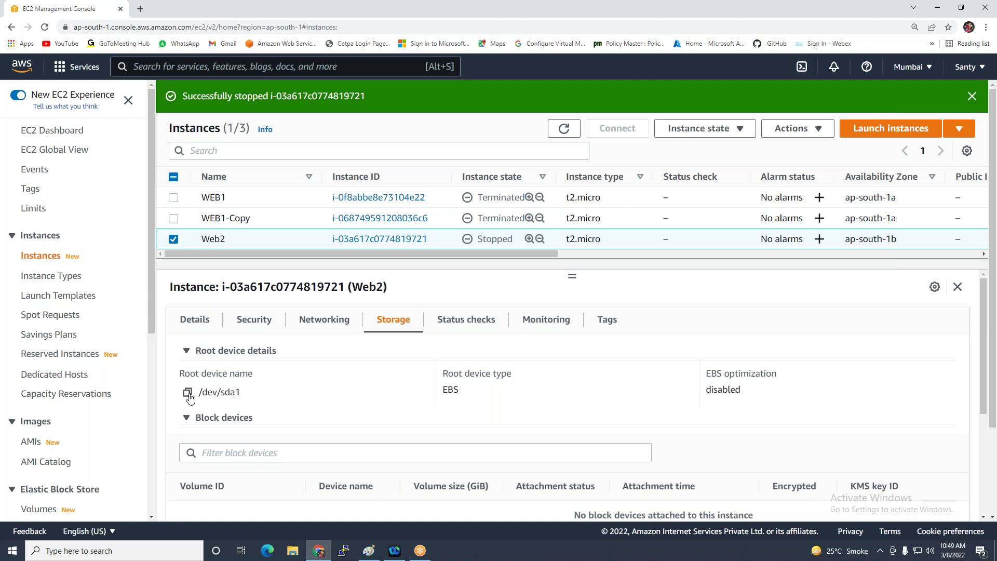
pyautogui.click(187, 394)
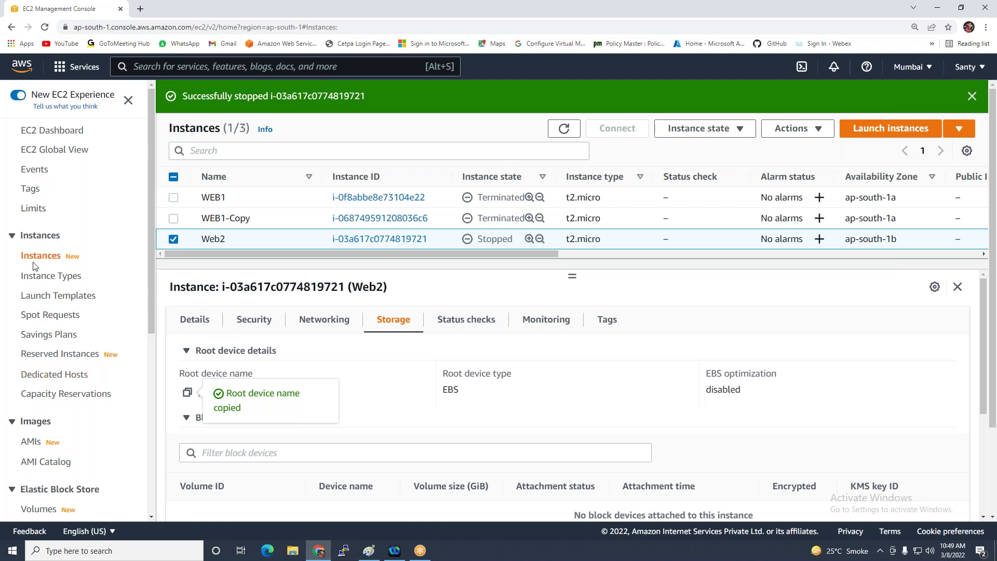
pyautogui.scroll(-3, 32, 270)
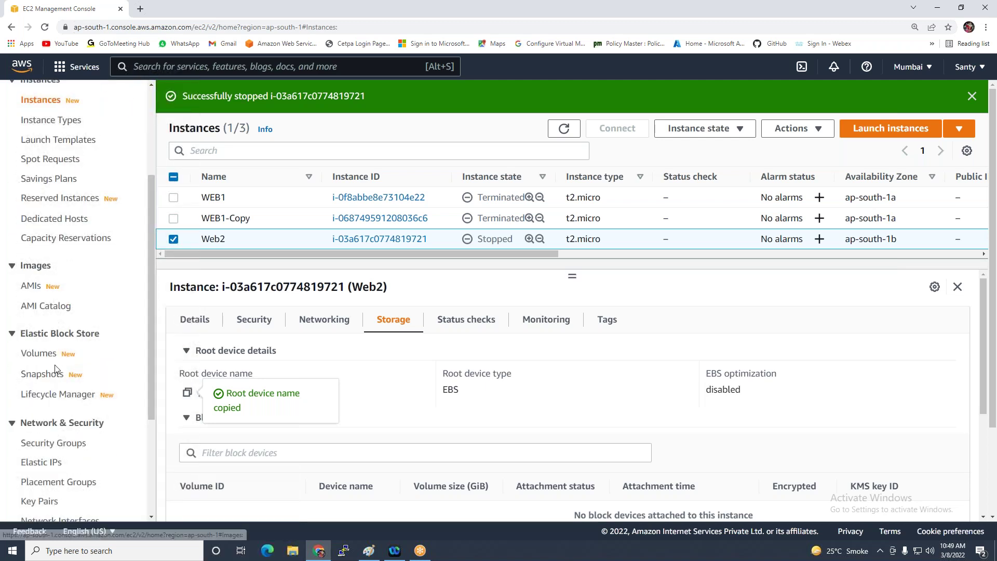
pyautogui.click(39, 354)
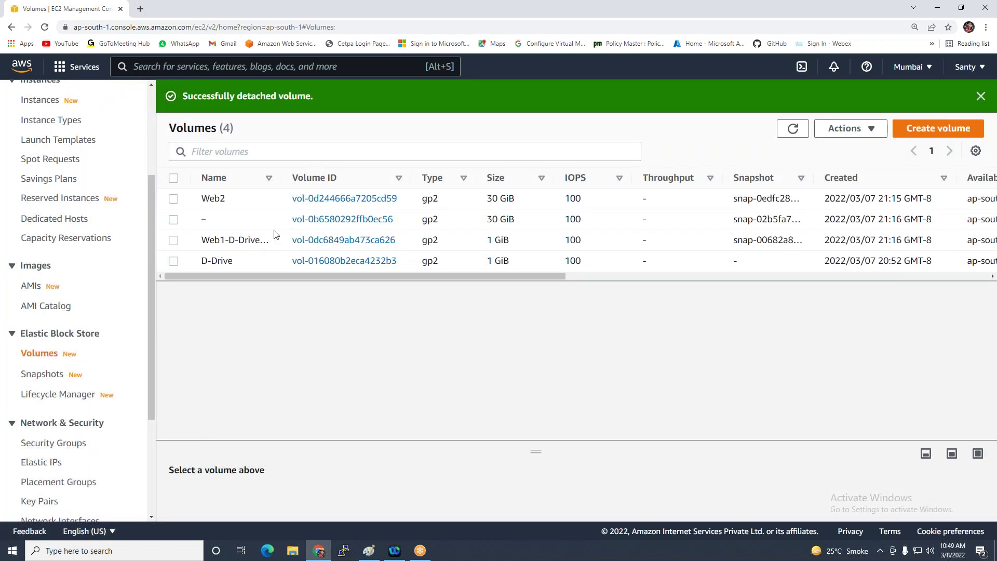
# Attach the unnamed 30 GiB volume to Web2 as /dev/sda1
pyautogui.moveTo(284, 177); pyautogui.dragTo(405, 177)
pyautogui.click(334, 219)
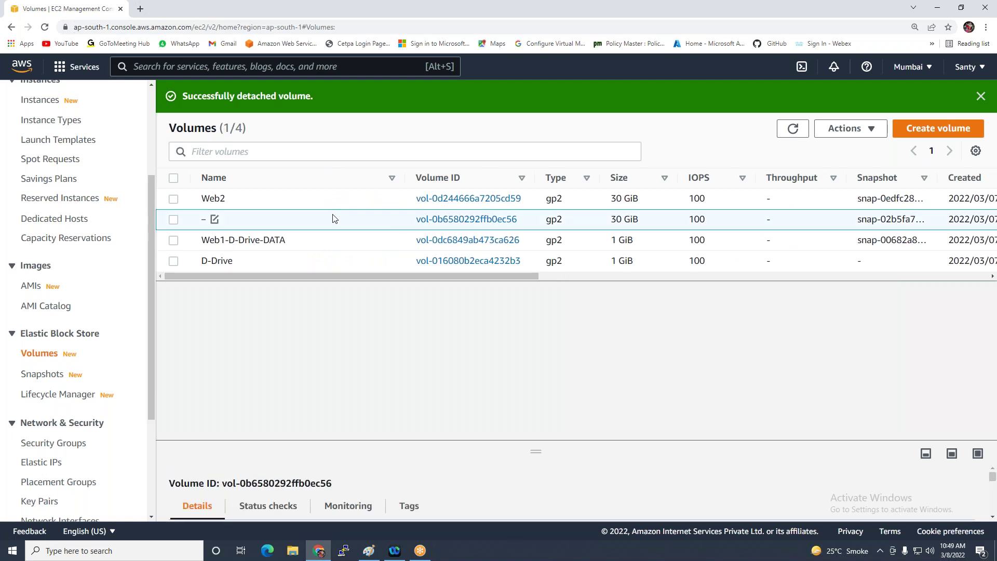
pyautogui.moveTo(489, 276); pyautogui.dragTo(407, 272)
pyautogui.click(857, 128)
pyautogui.click(741, 233)
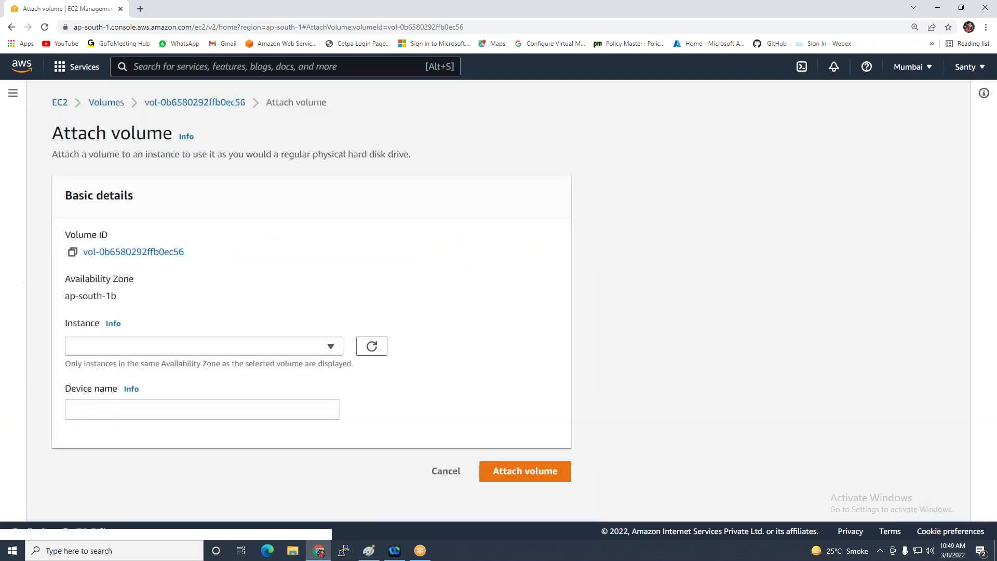
pyautogui.click(219, 346)
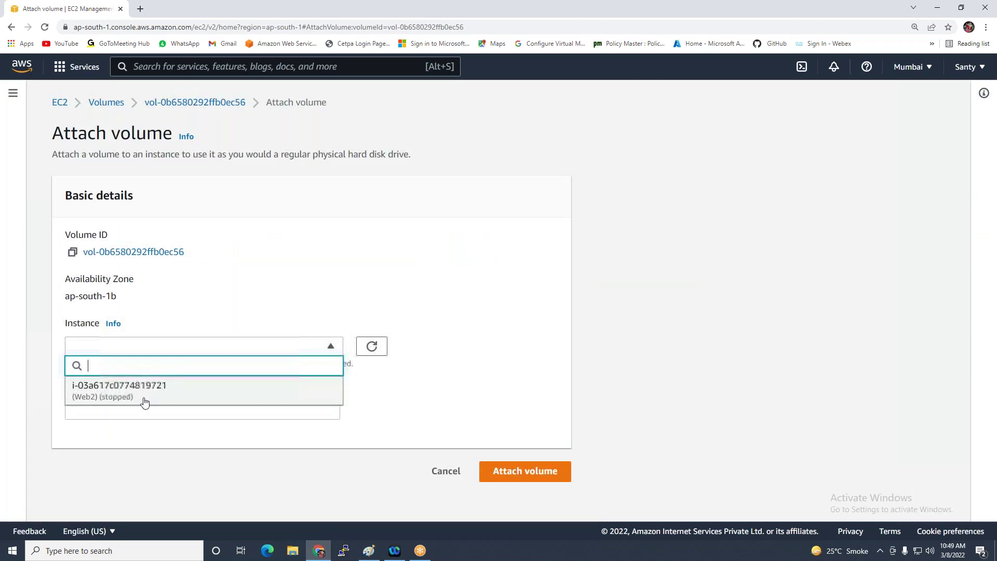
pyautogui.click(109, 399)
pyautogui.click(110, 410)
pyautogui.moveTo(110, 409); pyautogui.dragTo(3, 392)
pyautogui.hotkey('ctrl', 'v')
pyautogui.click(503, 483)
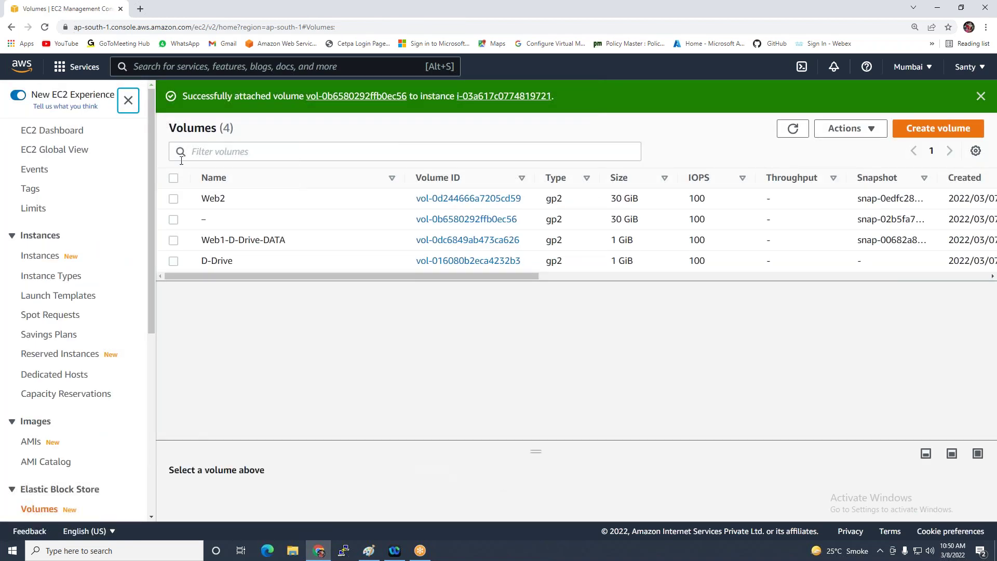
# Attach the Web1-D-Drive-DATA volume to Web2
pyautogui.click(173, 240)
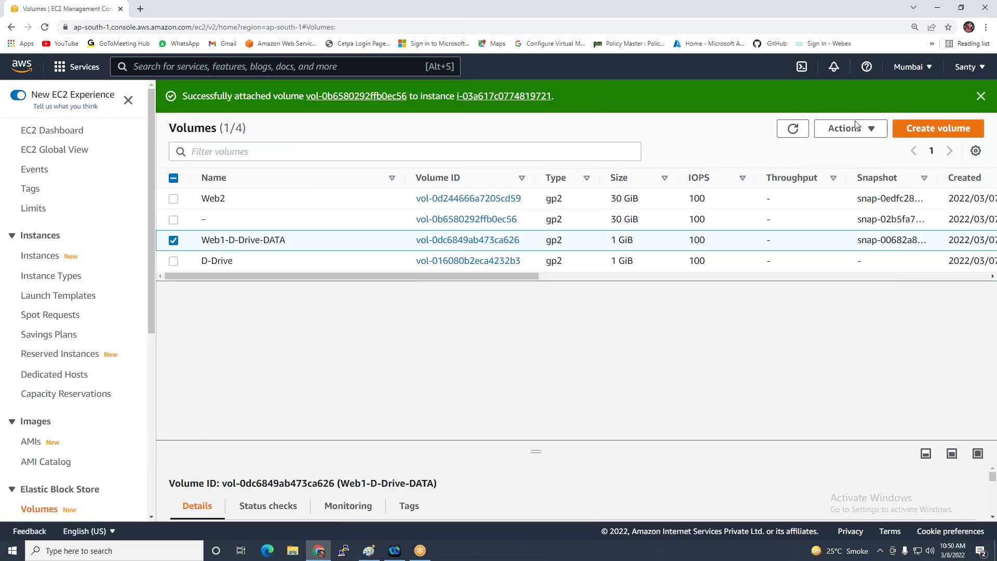
pyautogui.click(832, 129)
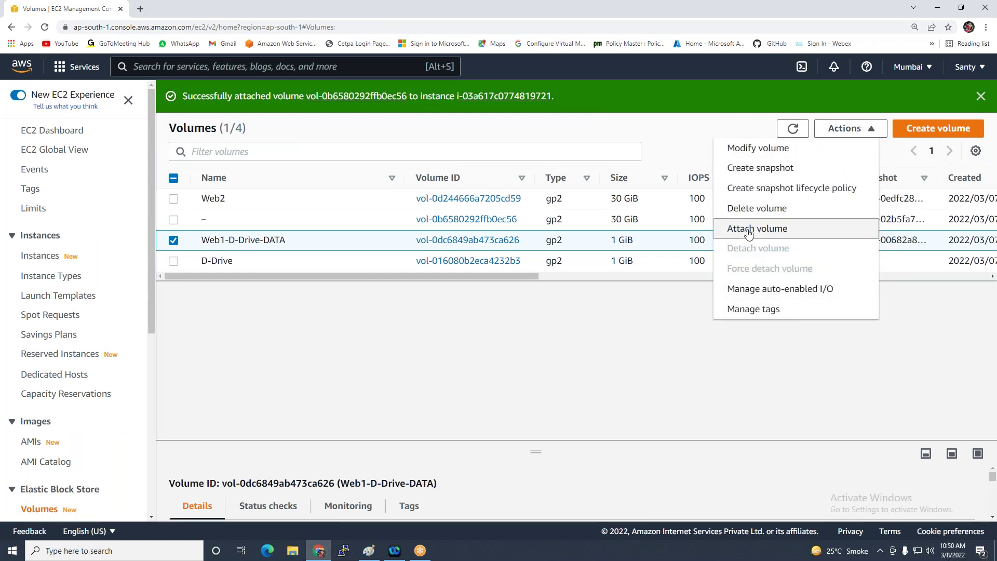
pyautogui.click(749, 230)
pyautogui.click(276, 346)
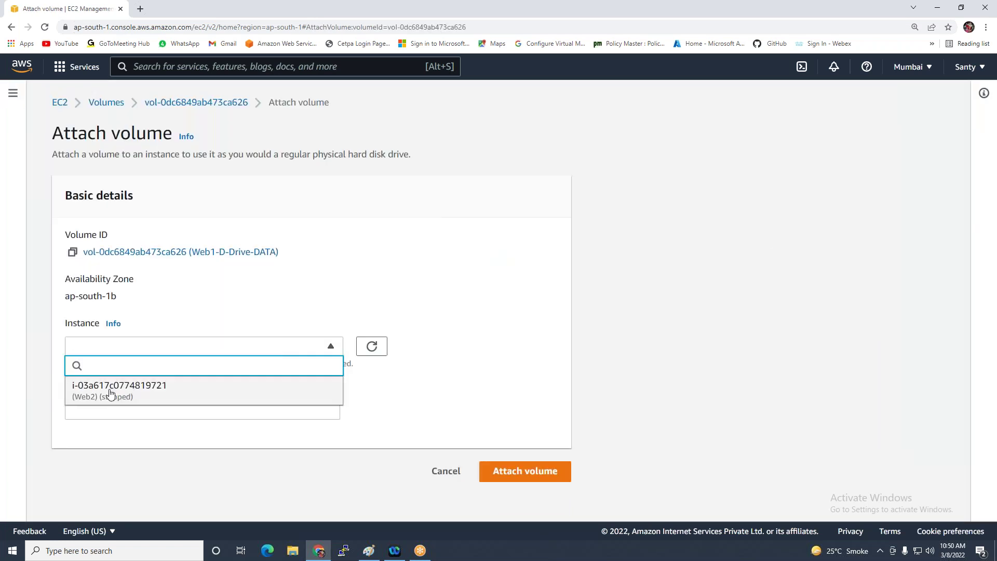
pyautogui.click(115, 385)
pyautogui.click(525, 485)
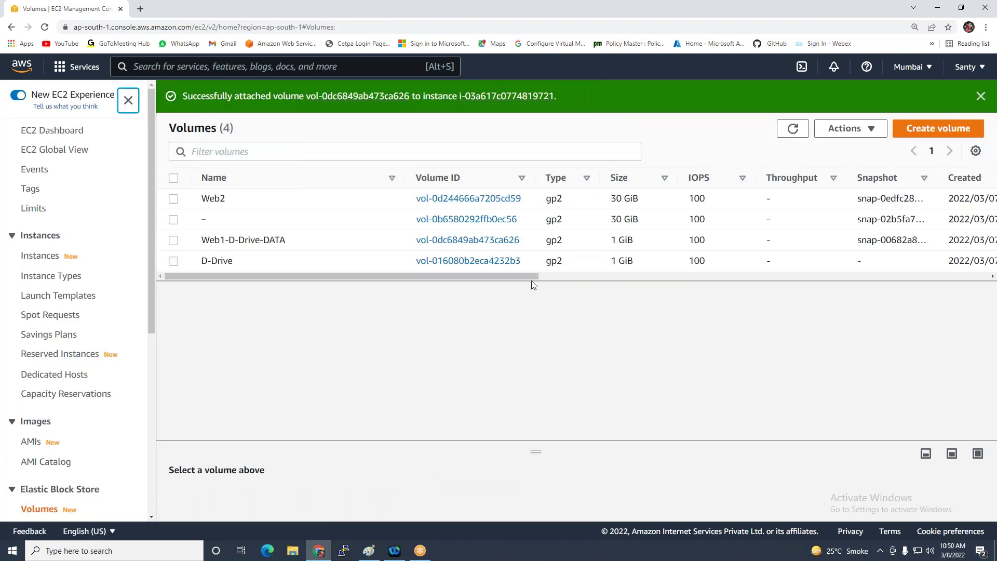
# Select the Web2 and D-Drive volumes and confirm both show Available
pyautogui.click(174, 199)
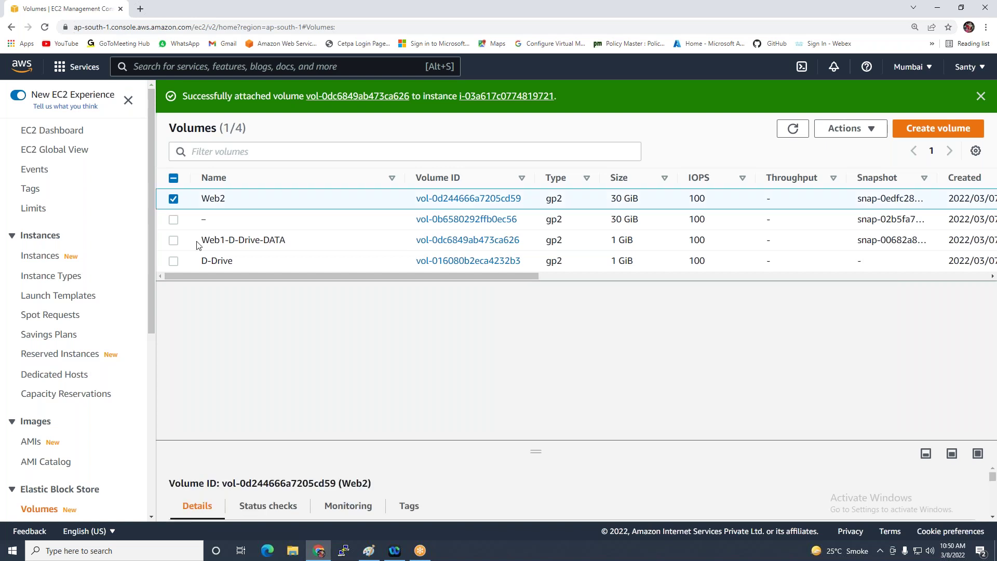
pyautogui.click(173, 263)
pyautogui.moveTo(341, 277); pyautogui.dragTo(577, 276)
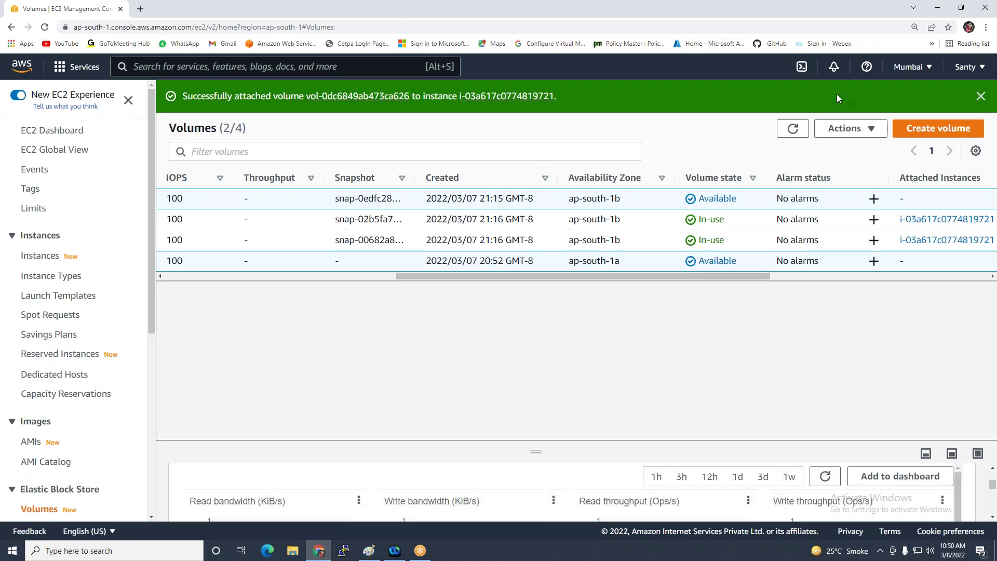
pyautogui.click(843, 128)
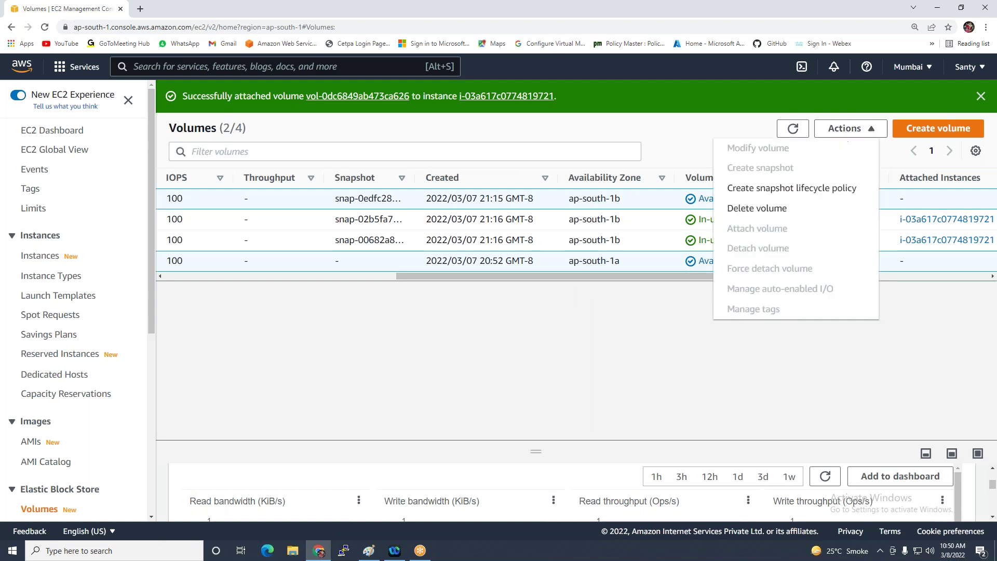
# Delete the Web2 and D-Drive volumes, typing 'delete' to confirm
pyautogui.click(770, 207)
pyautogui.click(569, 357)
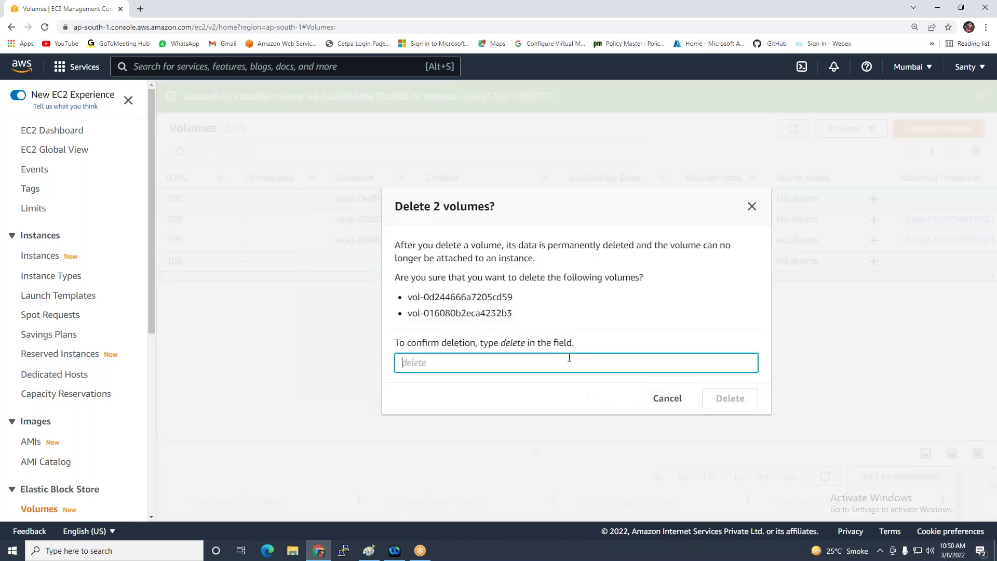
pyautogui.write('delete')
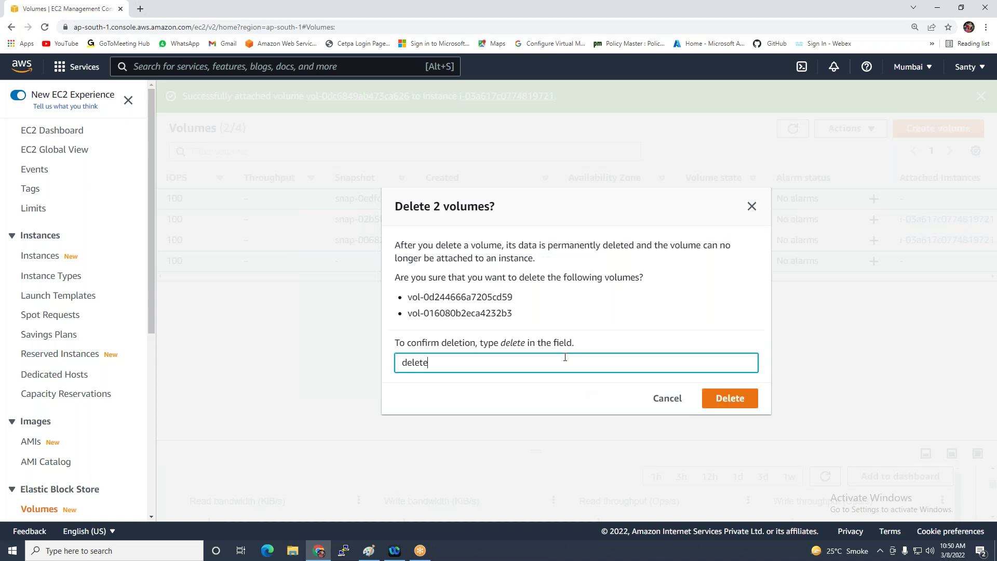
pyautogui.click(722, 398)
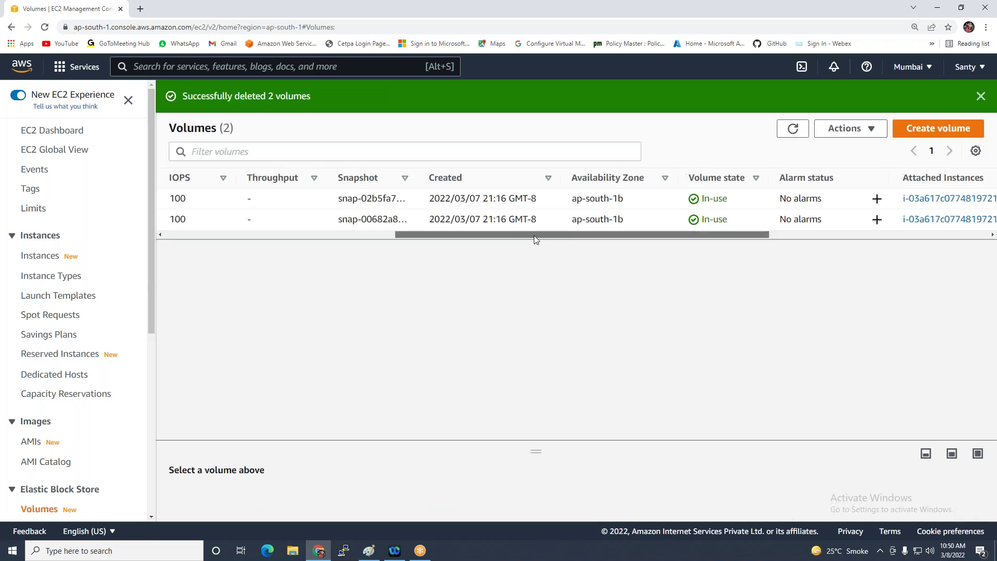
pyautogui.moveTo(534, 235); pyautogui.dragTo(292, 236)
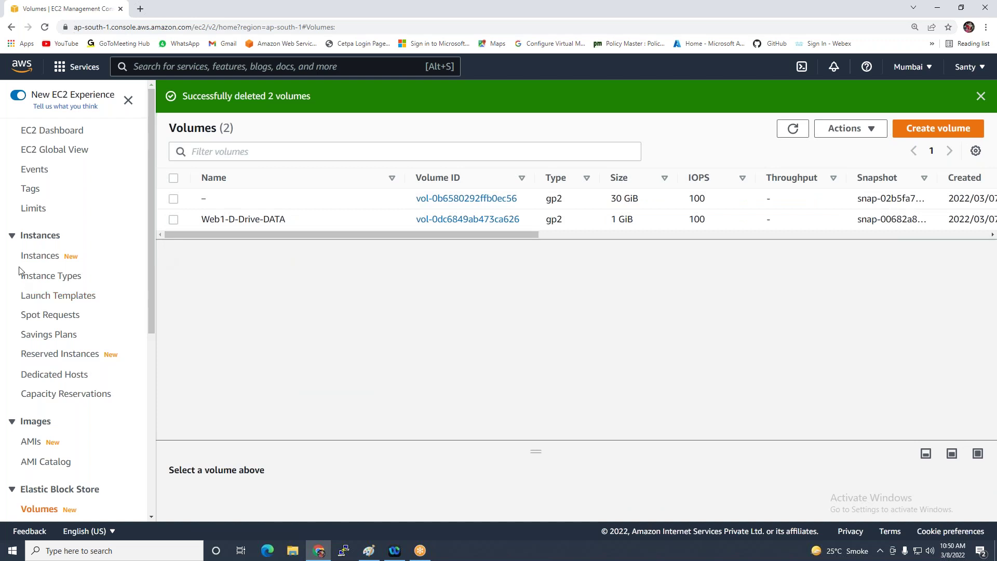
# Start the Web2 instance and refresh the Instances list until it shows Pending
pyautogui.click(34, 256)
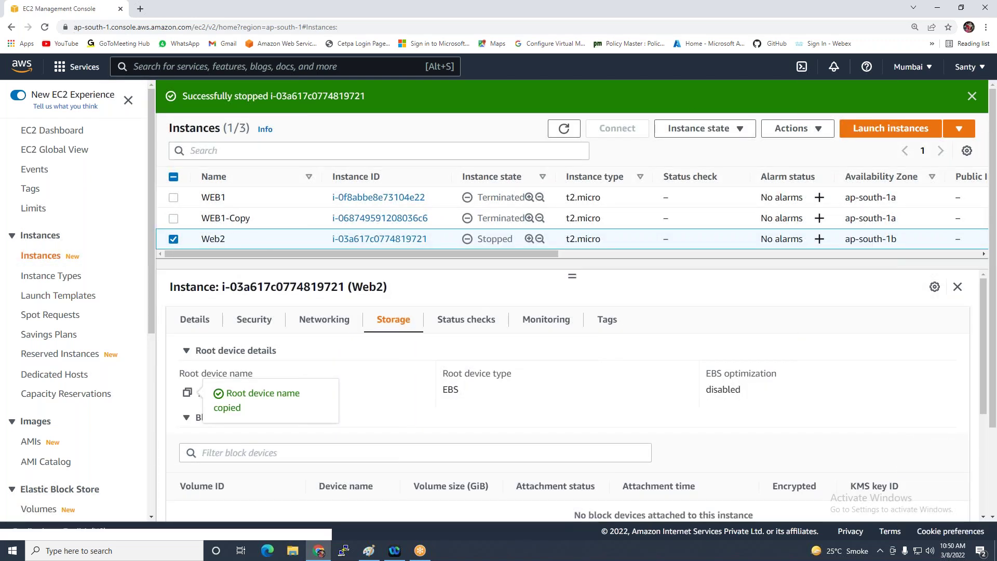
pyautogui.click(698, 128)
pyautogui.click(702, 167)
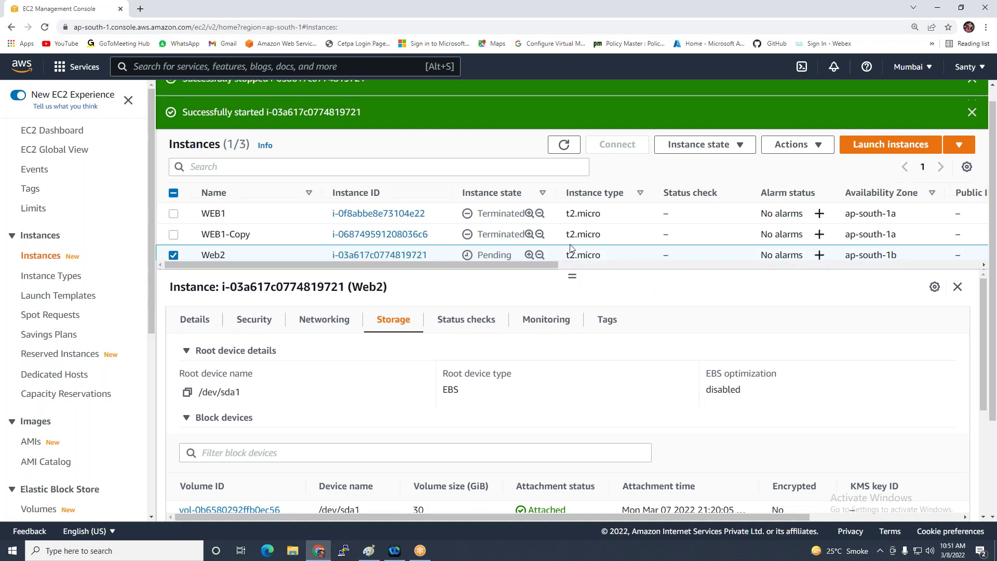
pyautogui.click(571, 109)
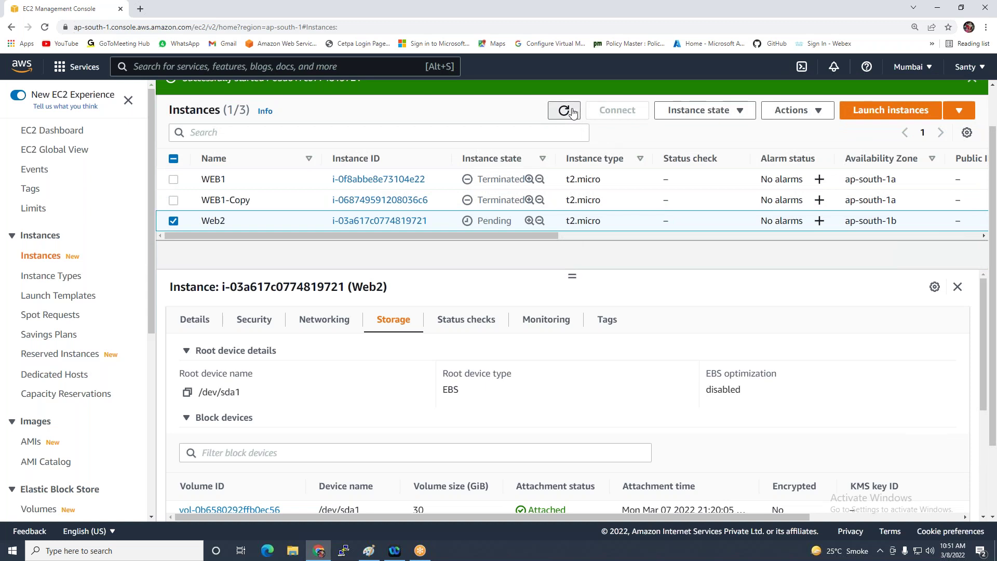
pyautogui.click(571, 109)
pyautogui.scroll(-3, 20, 332)
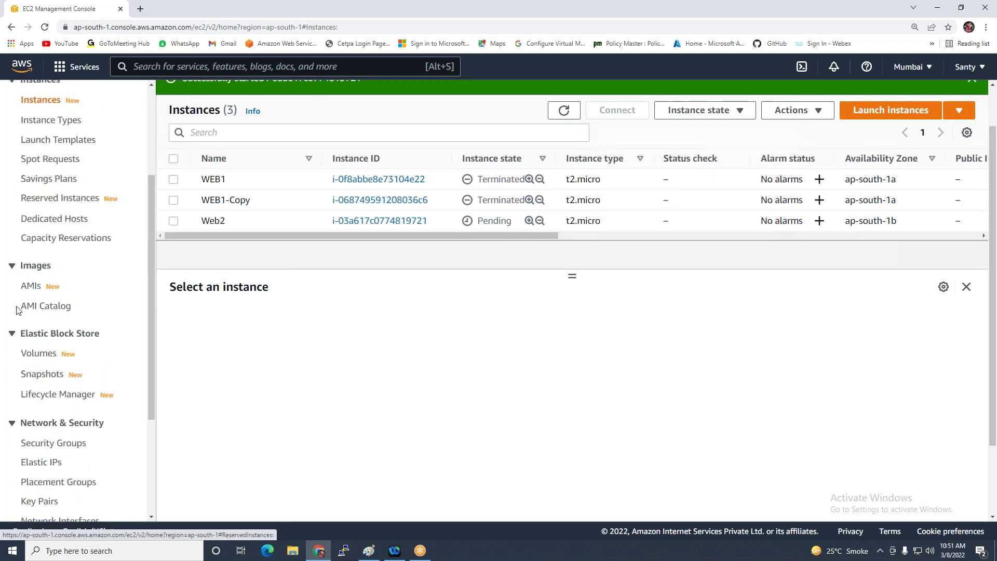
# Delete snapshots snap-00682a82c023f6216 and snap-02b5fa7761df2895f, typing 'delete' to confirm
pyautogui.click(45, 375)
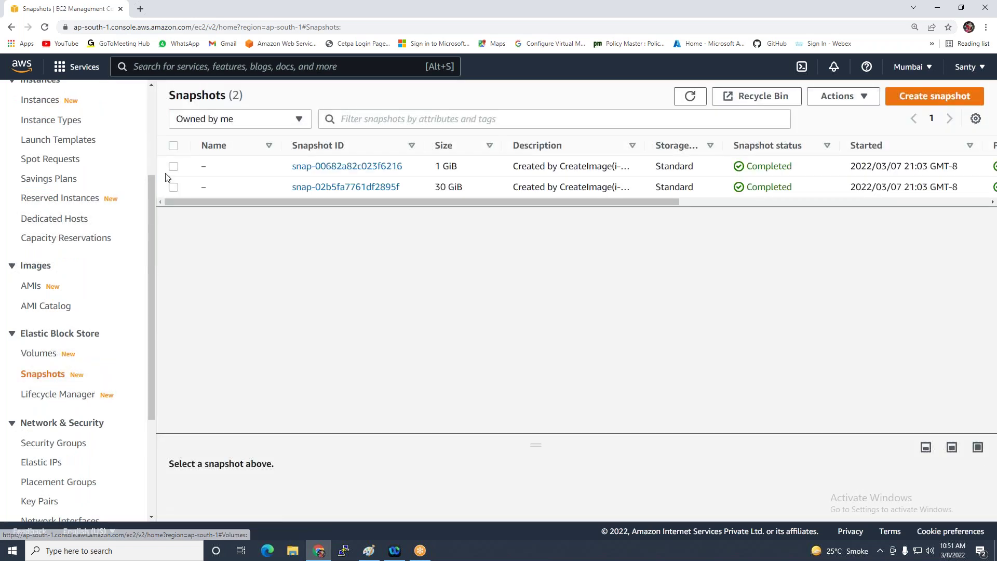
pyautogui.click(173, 145)
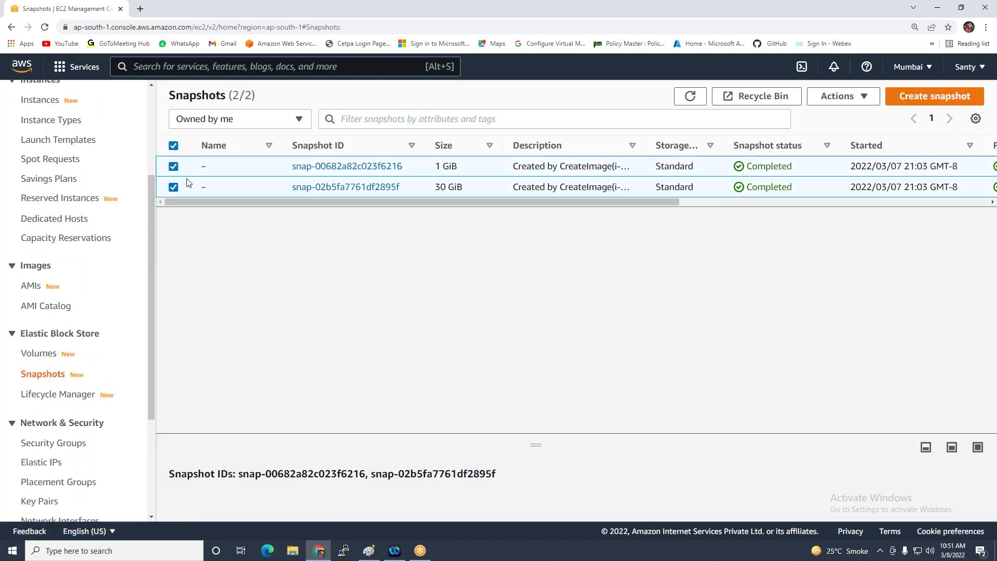
pyautogui.click(838, 97)
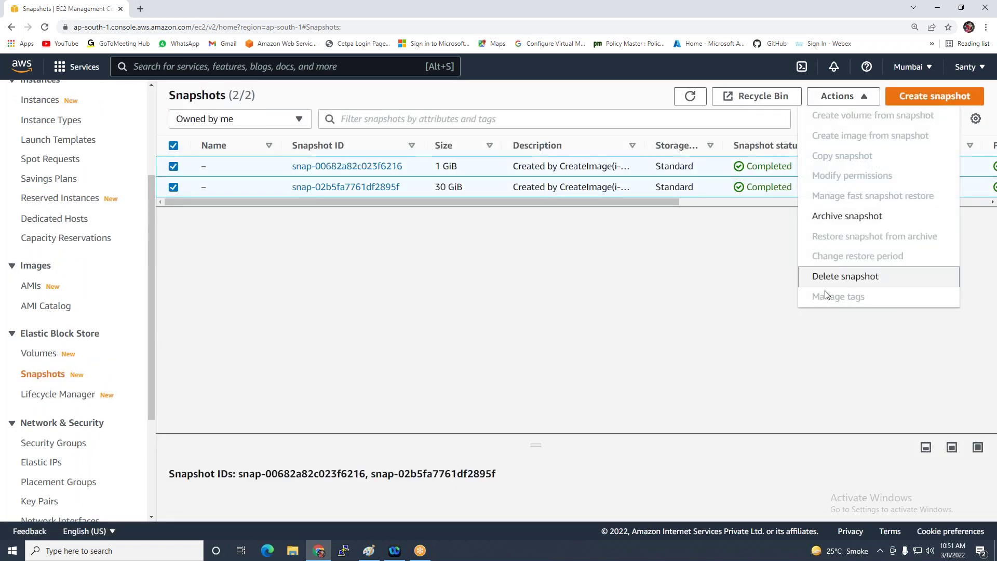
pyautogui.click(841, 276)
pyautogui.click(529, 350)
pyautogui.write('delete')
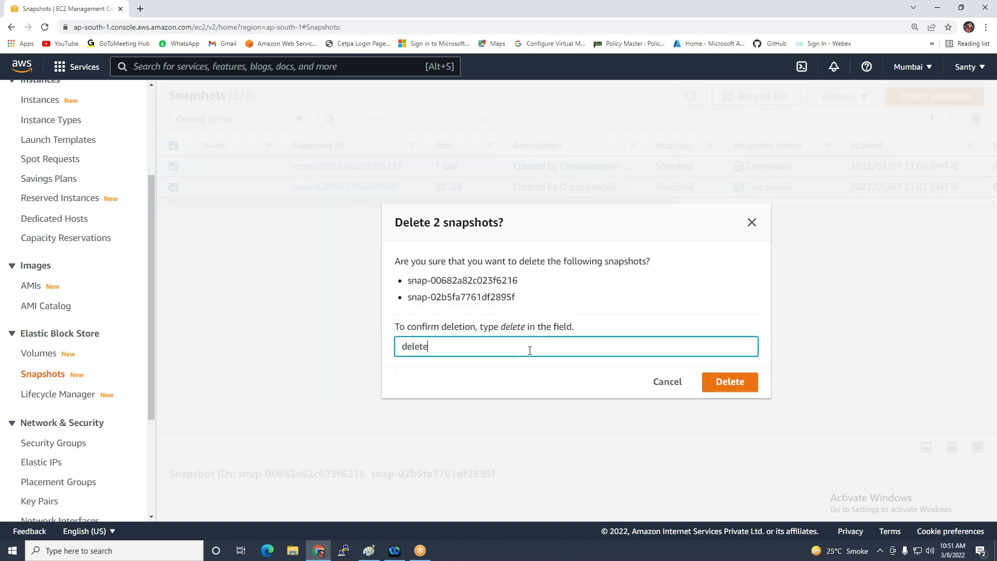
pyautogui.click(707, 382)
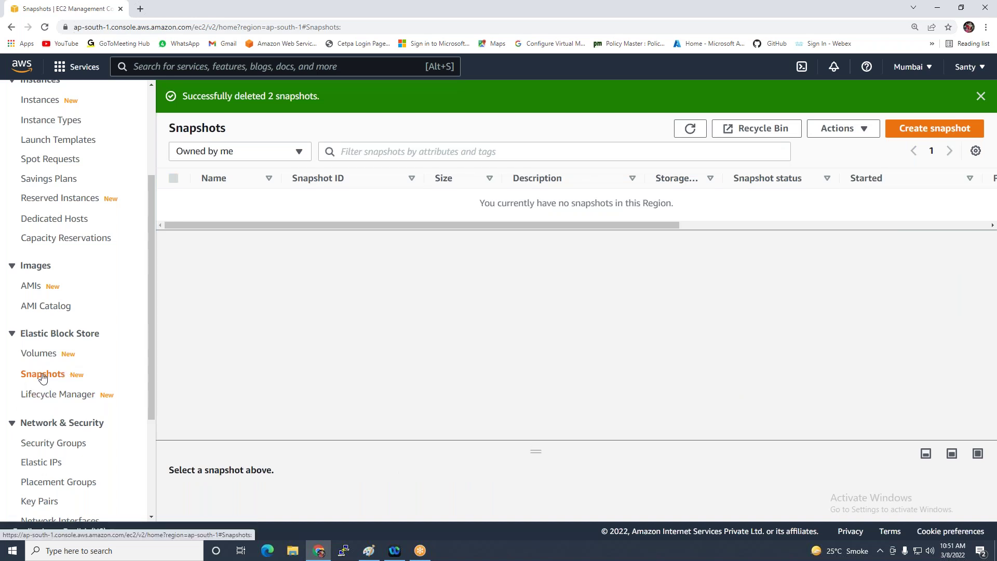
# Check that the AMIs list is empty, then return to the EC2 Instances list
pyautogui.click(32, 293)
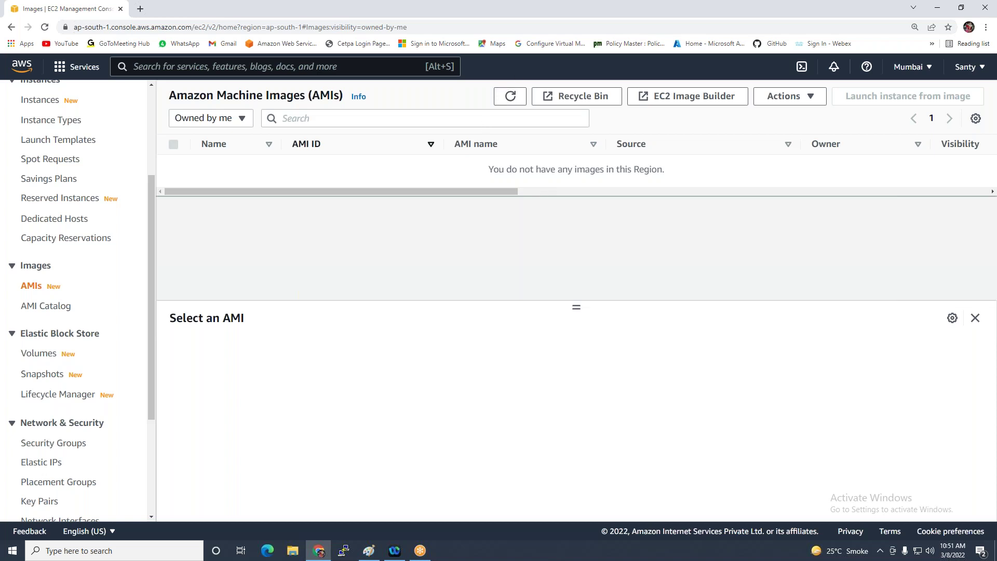
pyautogui.scroll(1, 35, 258)
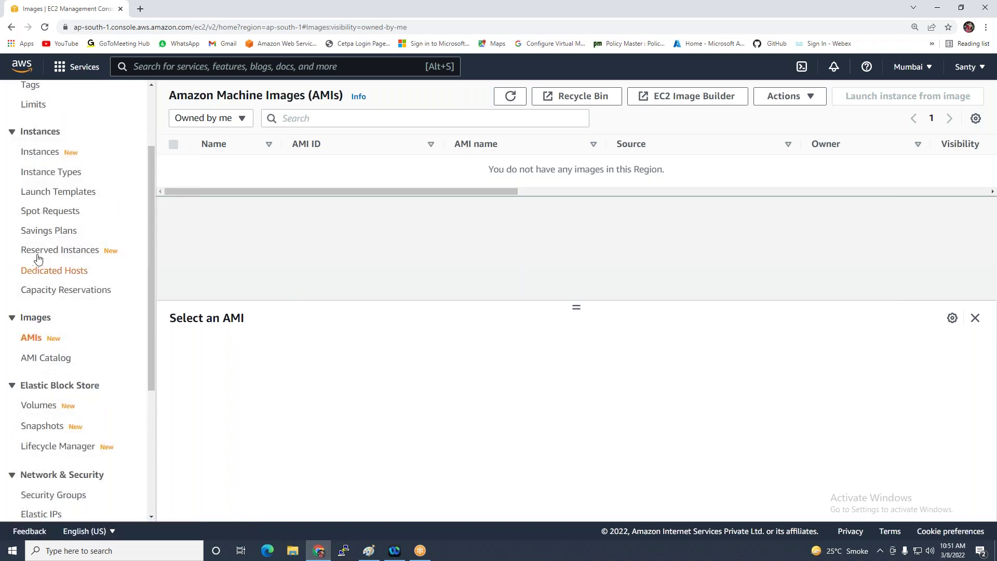
pyautogui.click(39, 151)
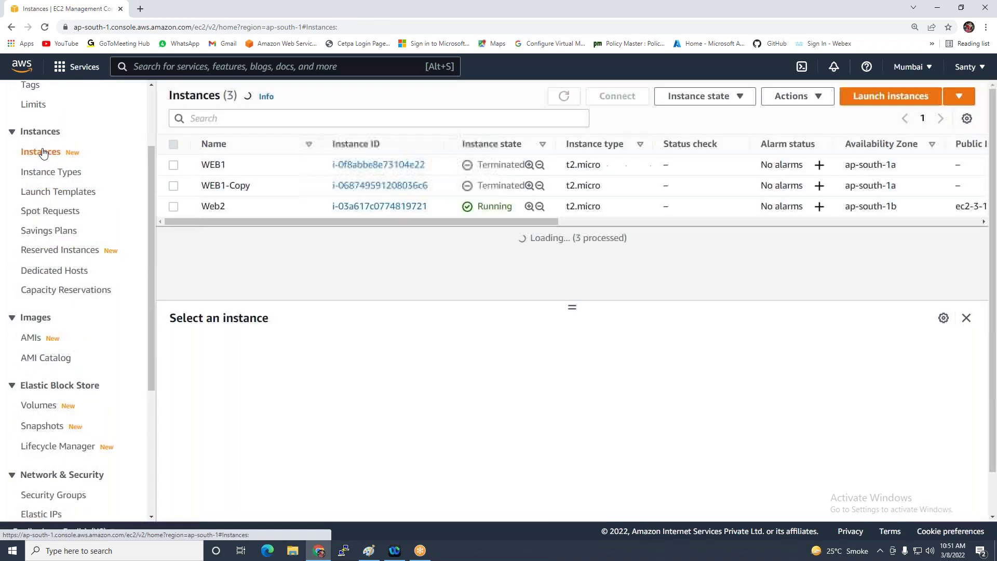
# Copy Web2's public IPv4 3.110.209.186 into Remote Desktop Connection as the computer
pyautogui.click(174, 207)
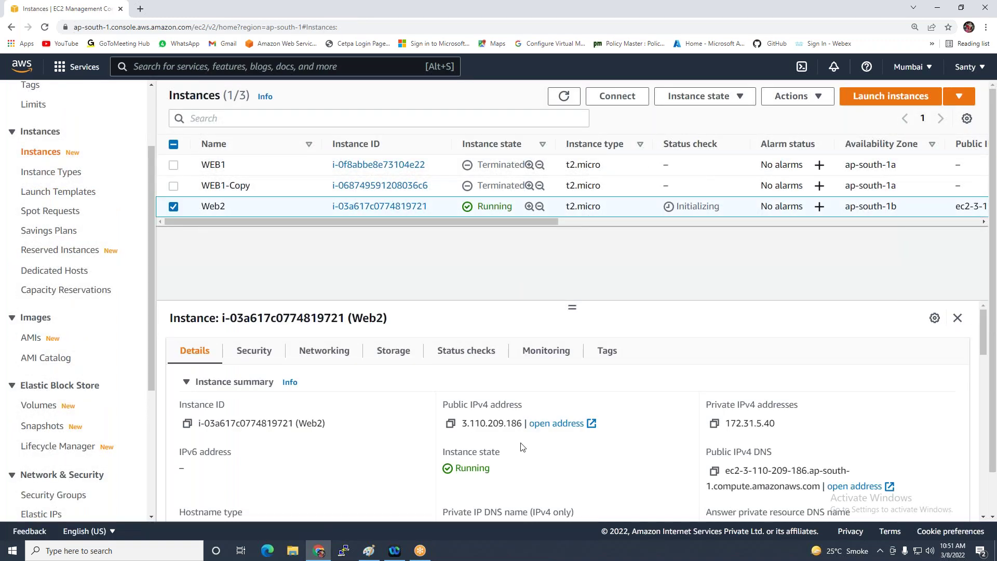
pyautogui.click(452, 425)
pyautogui.click(125, 550)
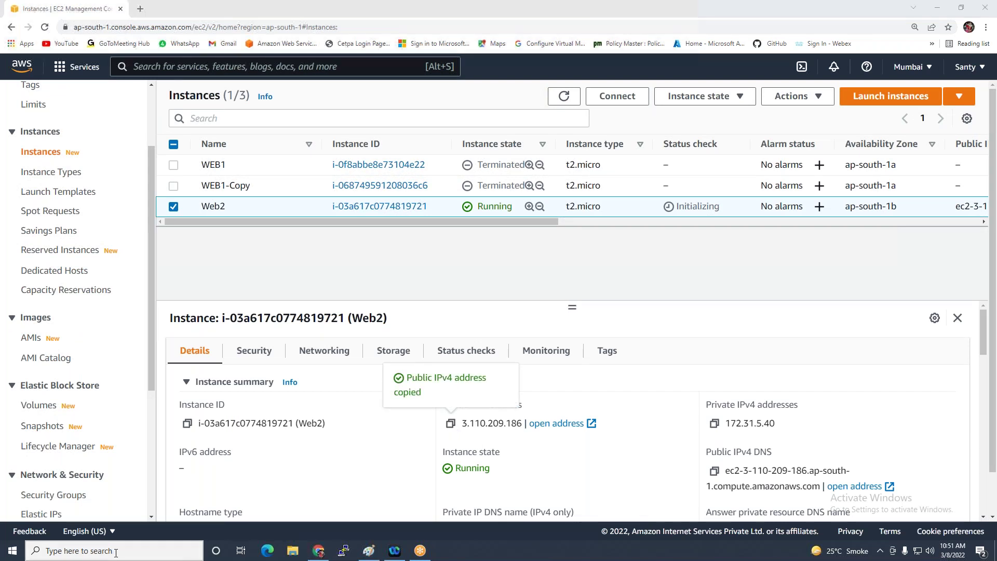
pyautogui.write('rem')
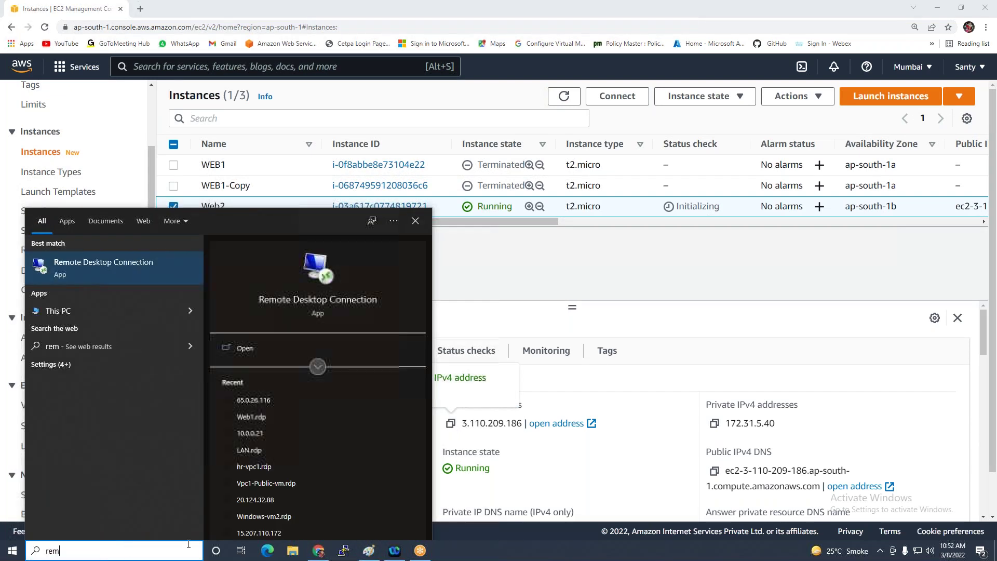
pyautogui.click(106, 264)
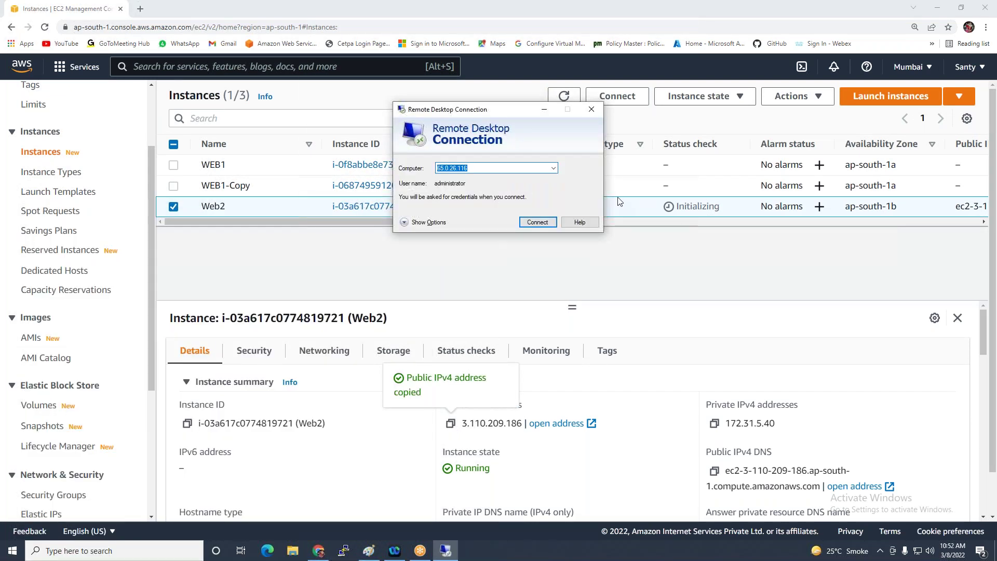
pyautogui.hotkey('ctrl', 'v')
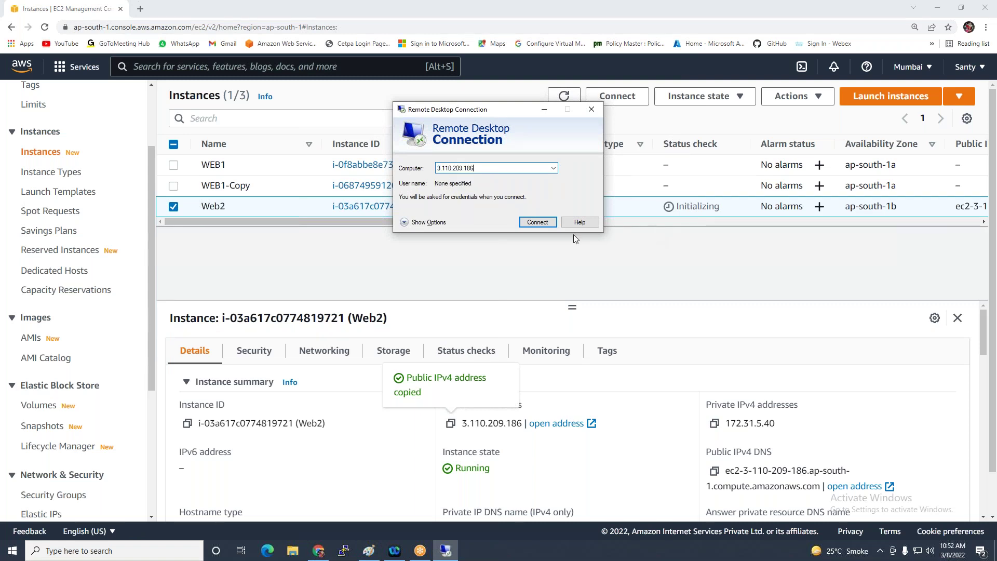
# Connect and sign in as administrator with the account password
pyautogui.click(543, 219)
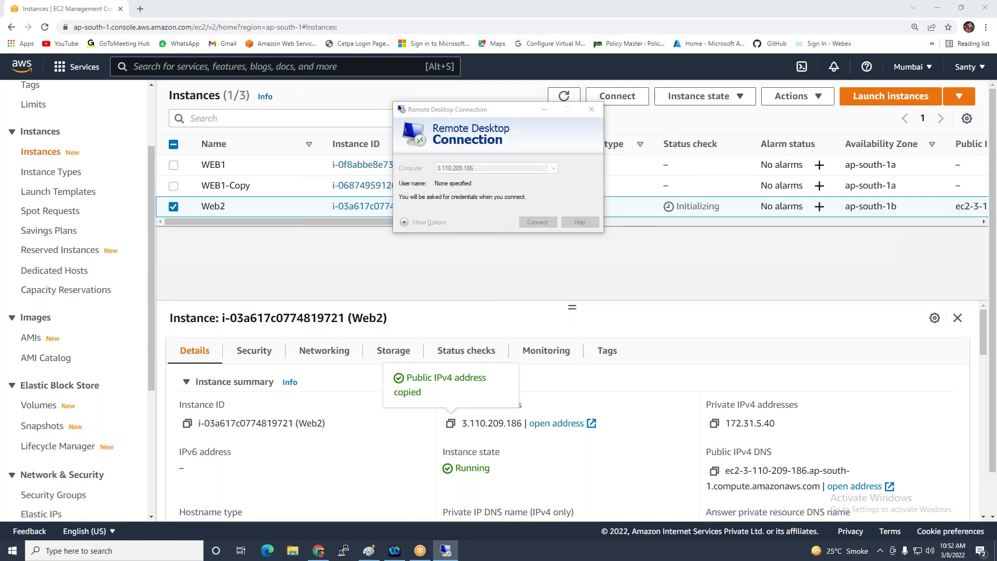
pyautogui.write('admin')
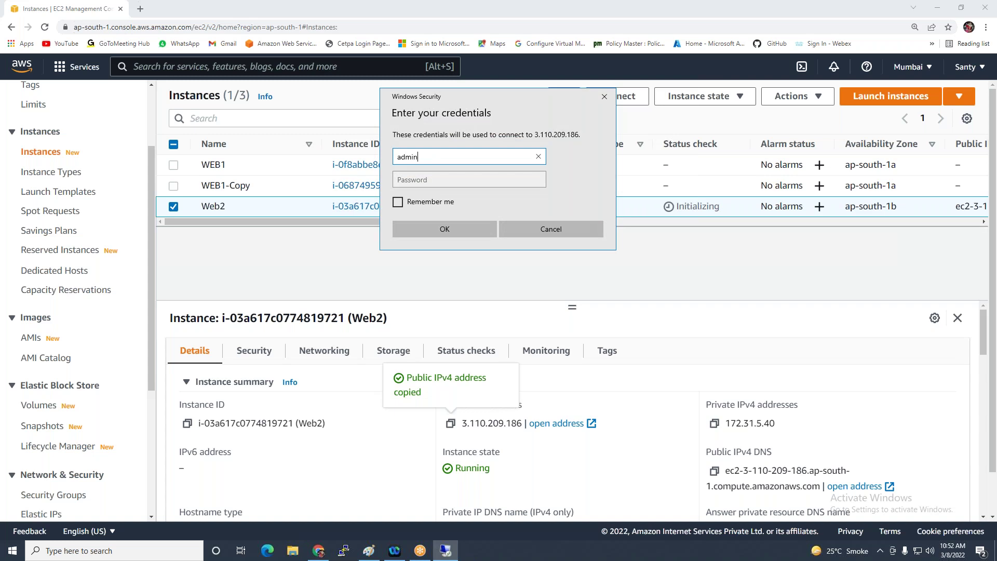
pyautogui.write('istrator')
pyautogui.click(507, 175)
pyautogui.write('********')
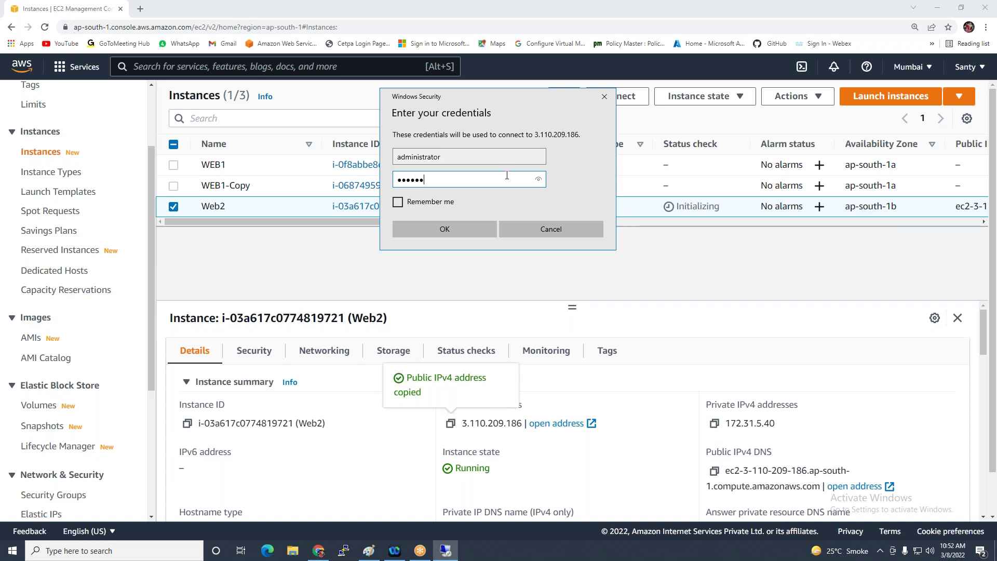
pyautogui.click(447, 232)
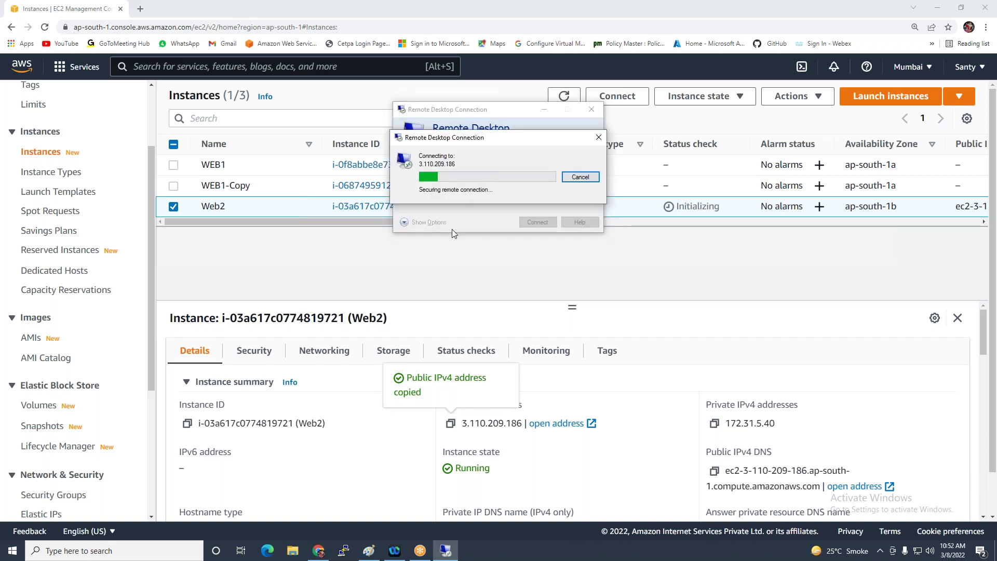
# Accept the certificate, check the DATA (D:) folders and text files, then disconnect
pyautogui.click(530, 258)
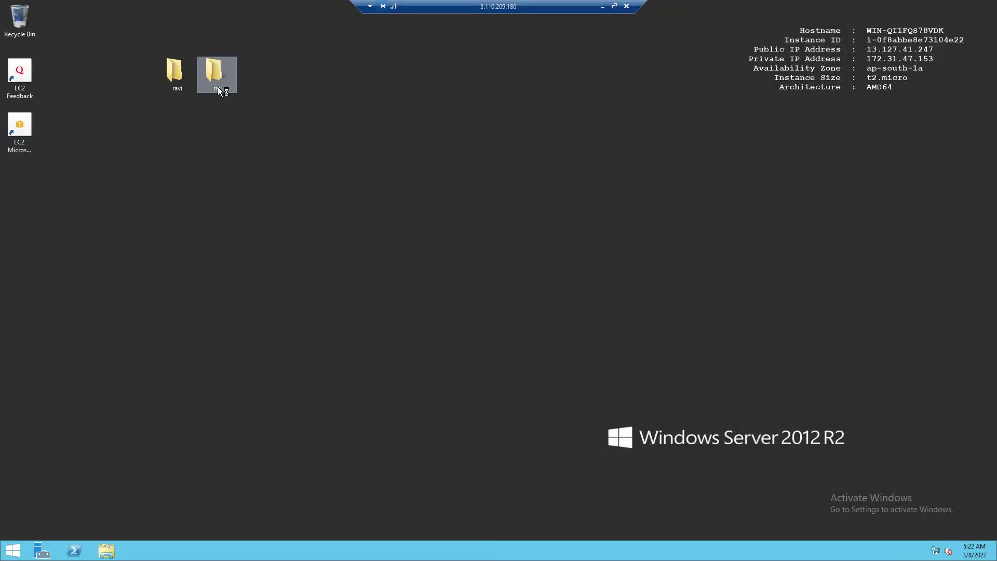
pyautogui.click(105, 551)
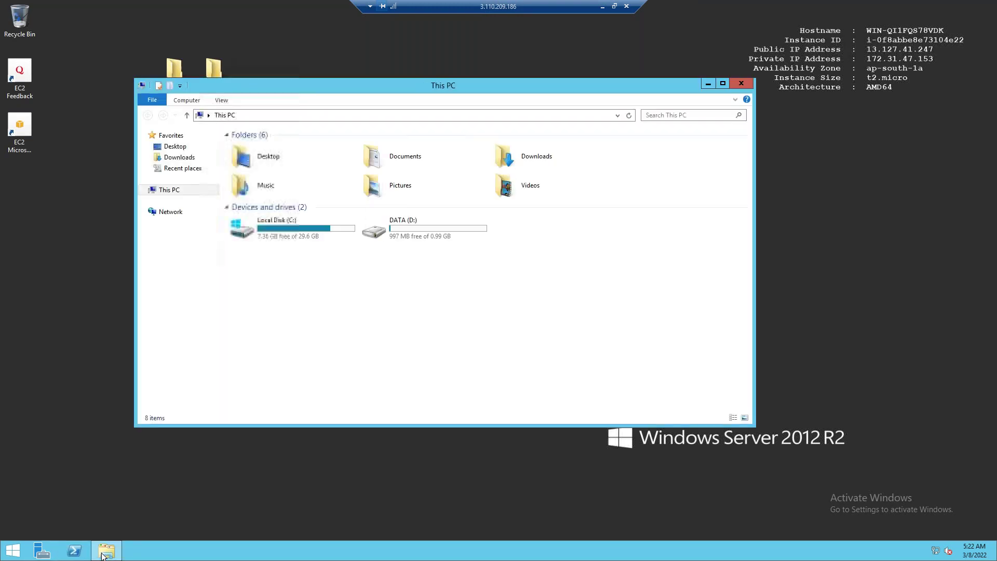
pyautogui.doubleClick(429, 225)
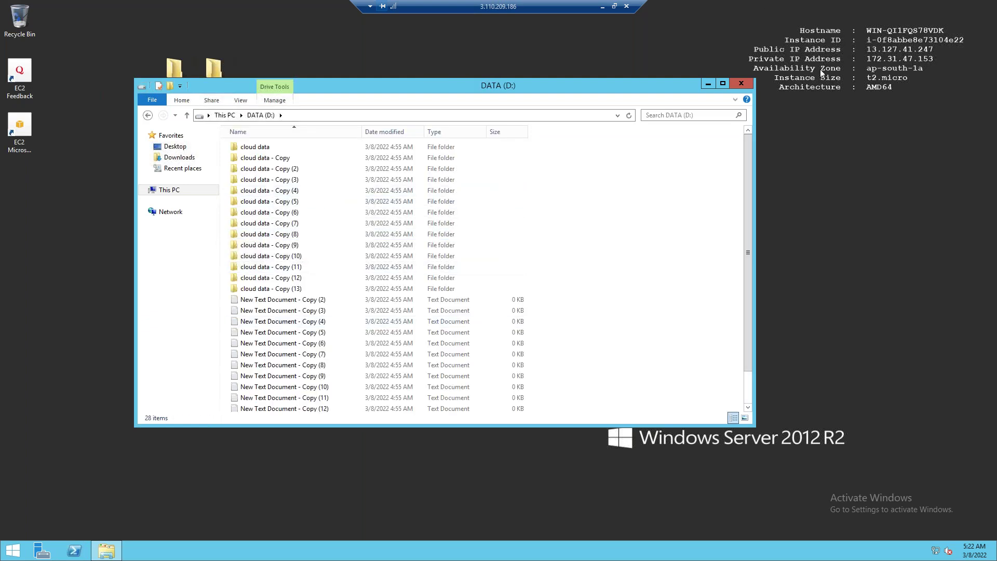
pyautogui.click(627, 7)
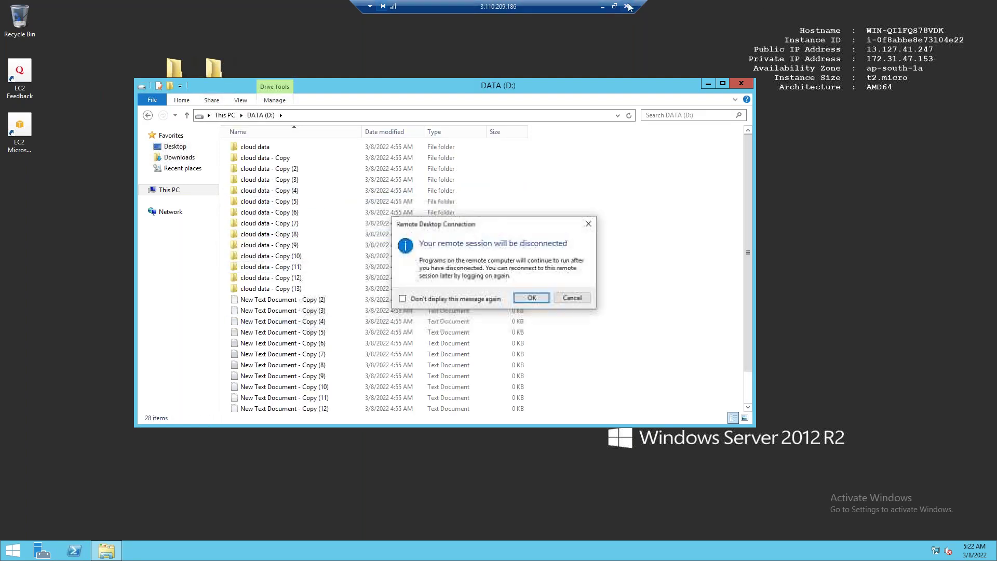
pyautogui.click(539, 296)
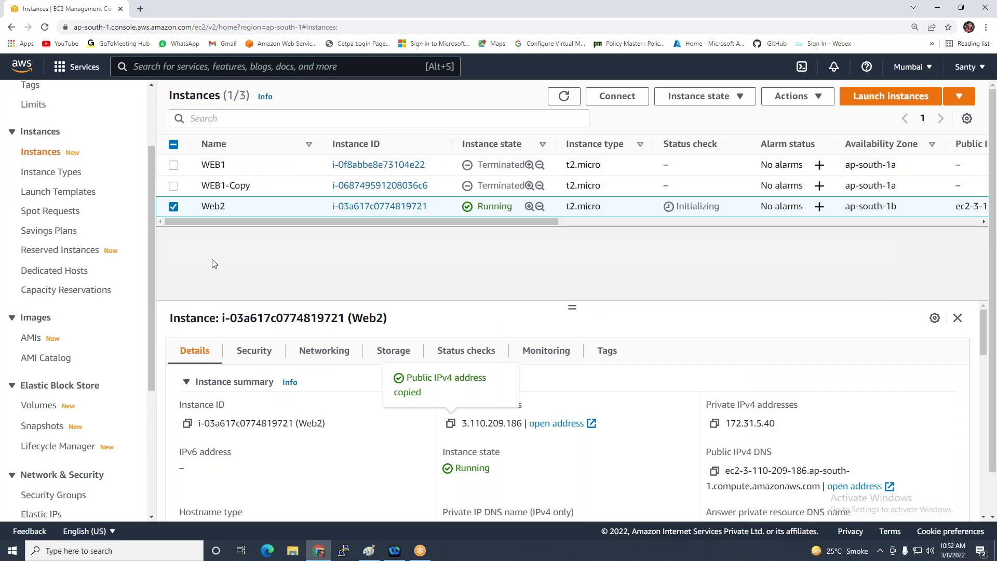
# Terminate Web2 and refresh until WEB1, WEB1-Copy and Web2 all show Terminated
pyautogui.click(698, 96)
pyautogui.click(717, 196)
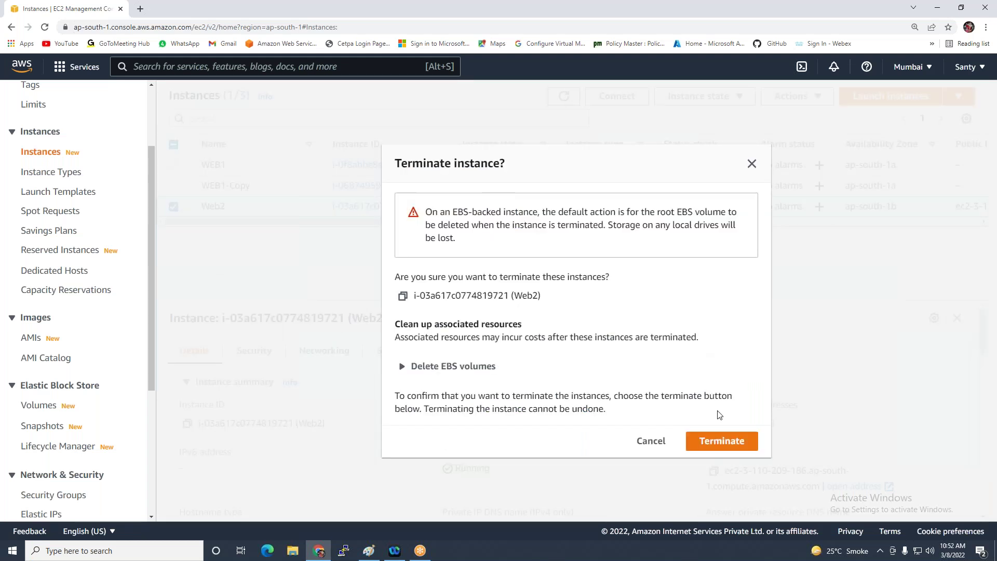
pyautogui.click(716, 441)
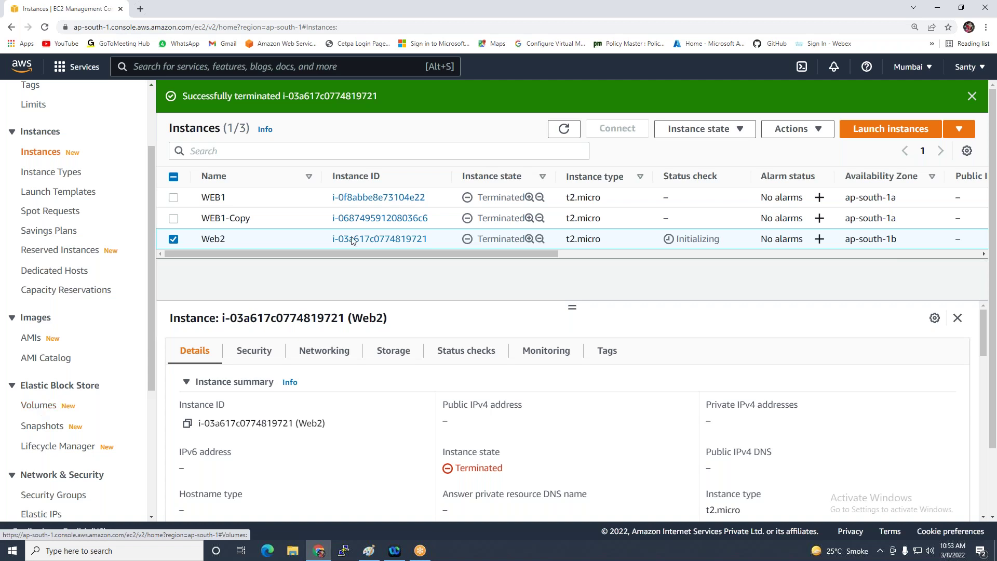
pyautogui.click(564, 128)
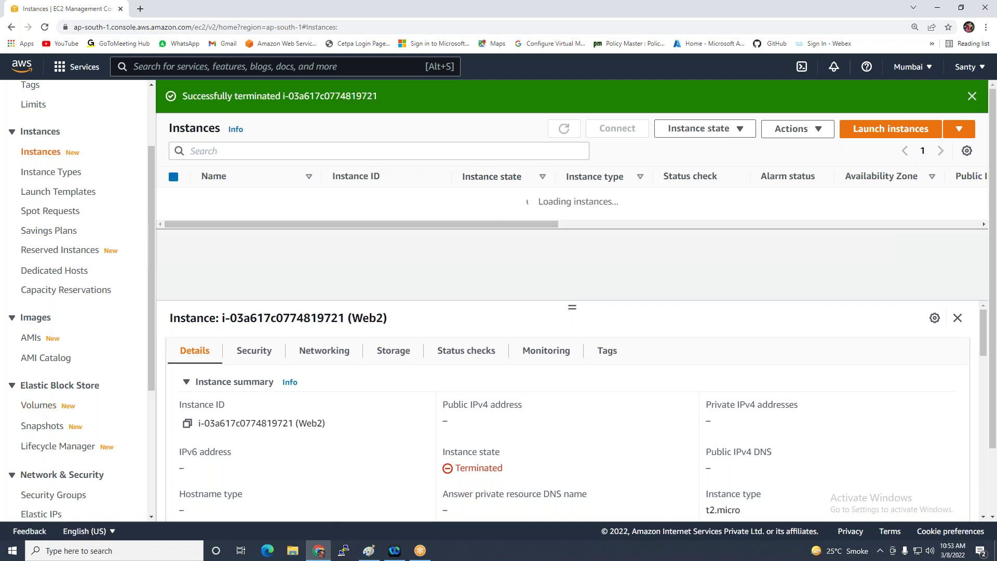
pyautogui.scroll(-1, 403, 238)
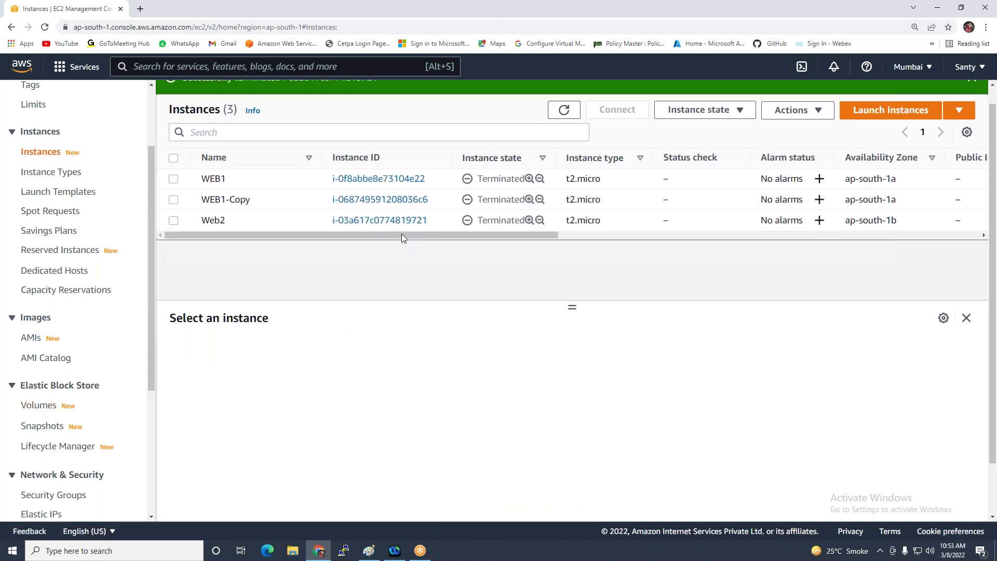
pyautogui.click(30, 406)
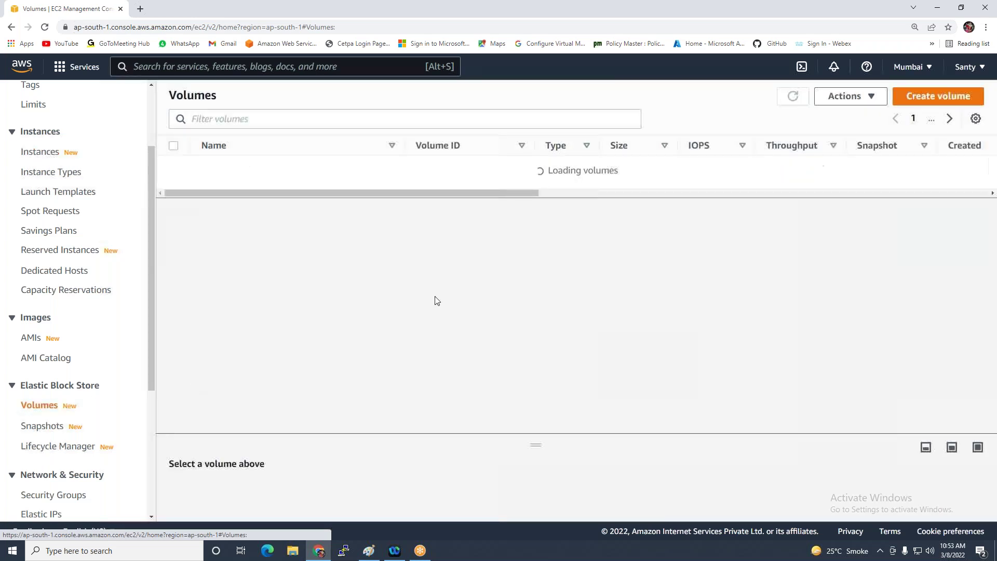
# Select all volumes, including Web1-D-Drive-DATA, and delete them, typing 'delete' to confirm
pyautogui.moveTo(524, 202); pyautogui.dragTo(772, 209)
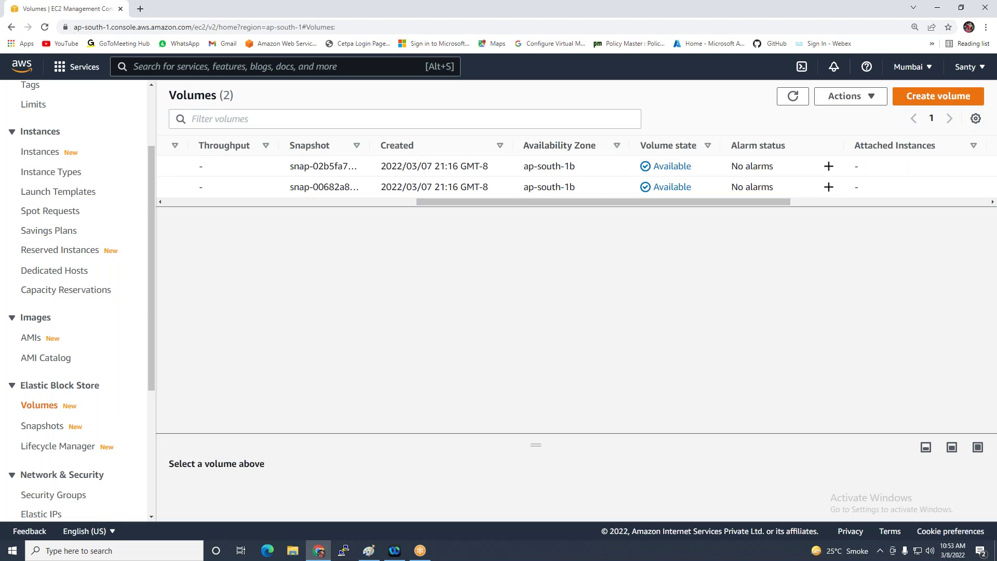
pyautogui.moveTo(488, 202); pyautogui.dragTo(208, 202)
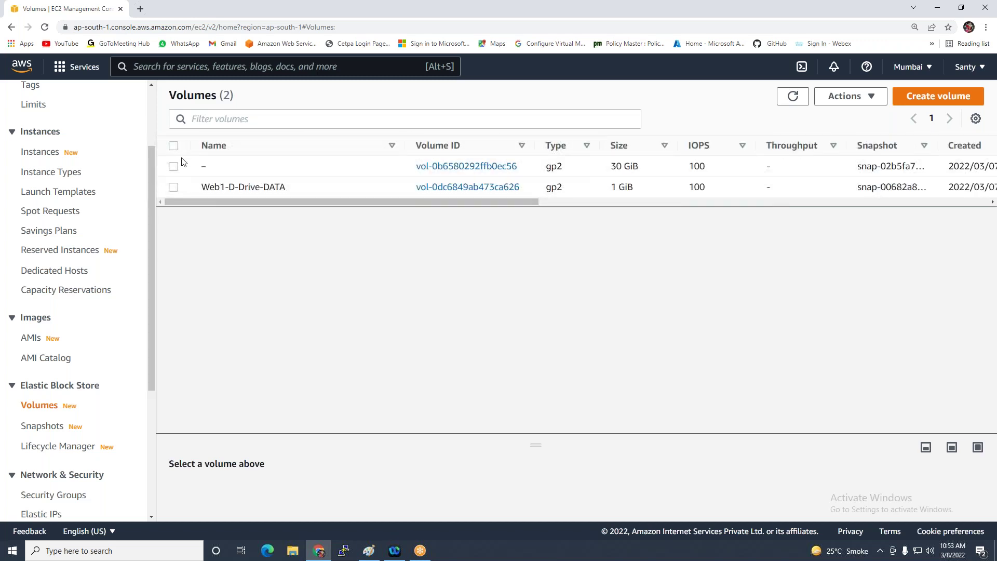
pyautogui.click(173, 146)
pyautogui.click(862, 103)
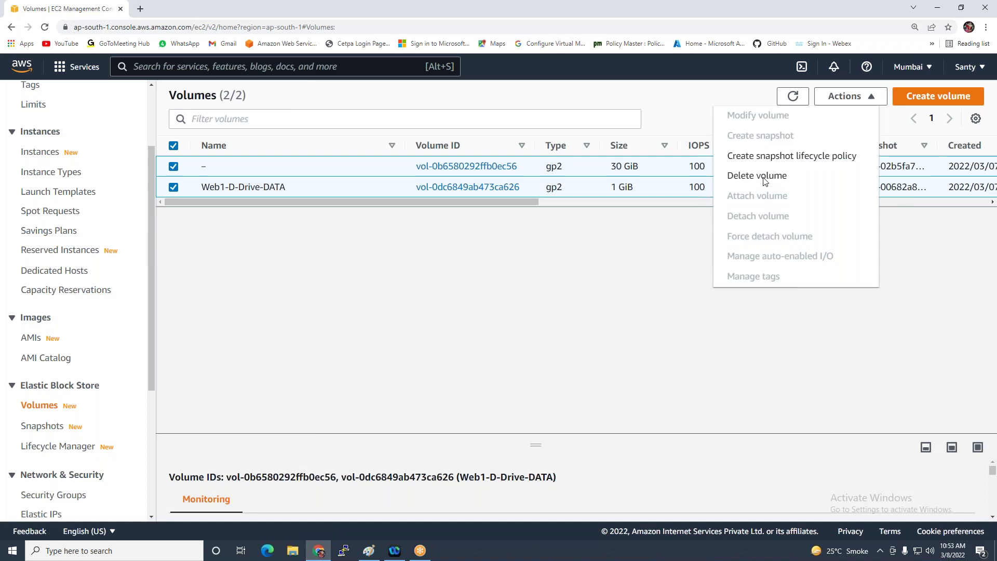
pyautogui.click(764, 175)
pyautogui.click(595, 362)
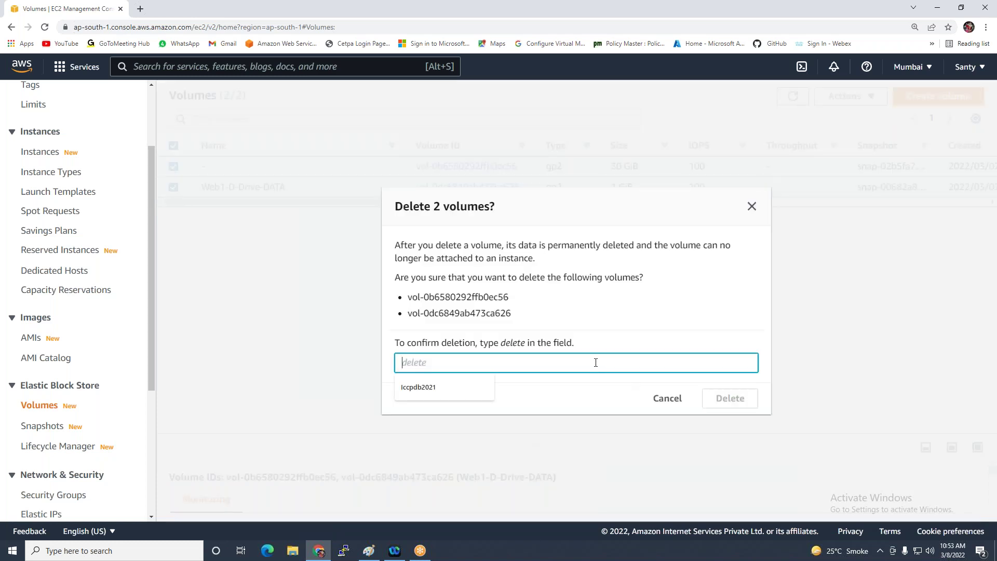
pyautogui.write('delete')
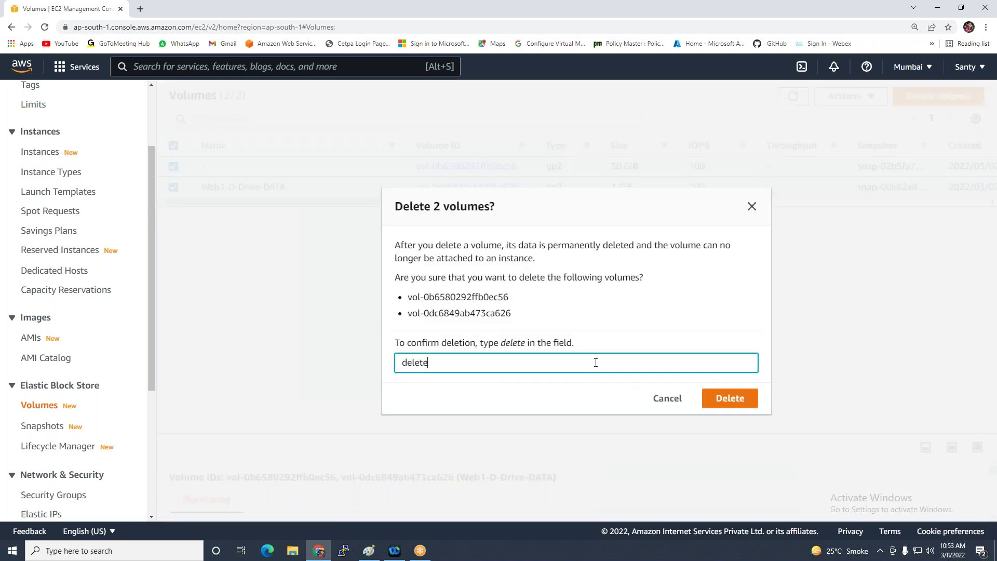
pyautogui.click(727, 401)
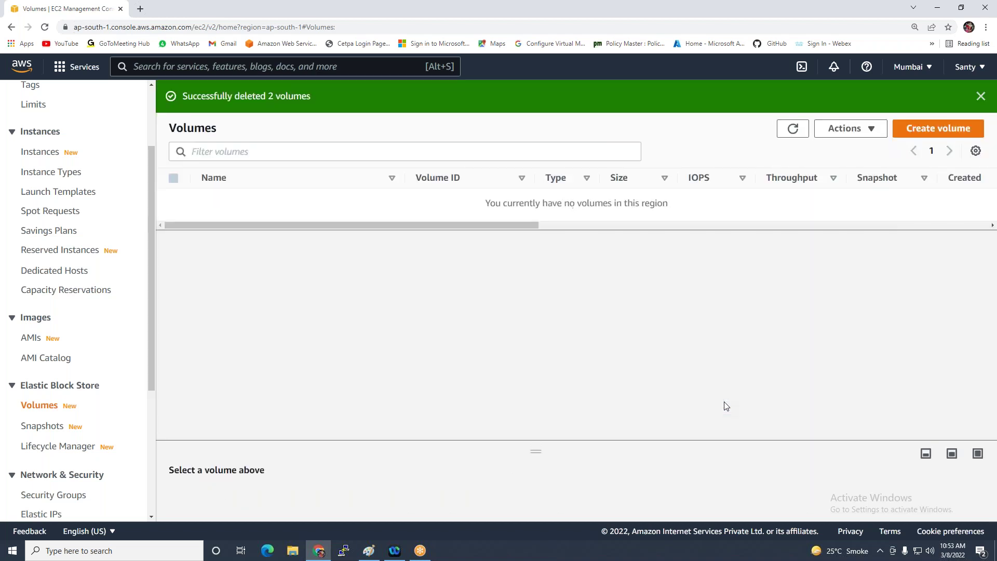